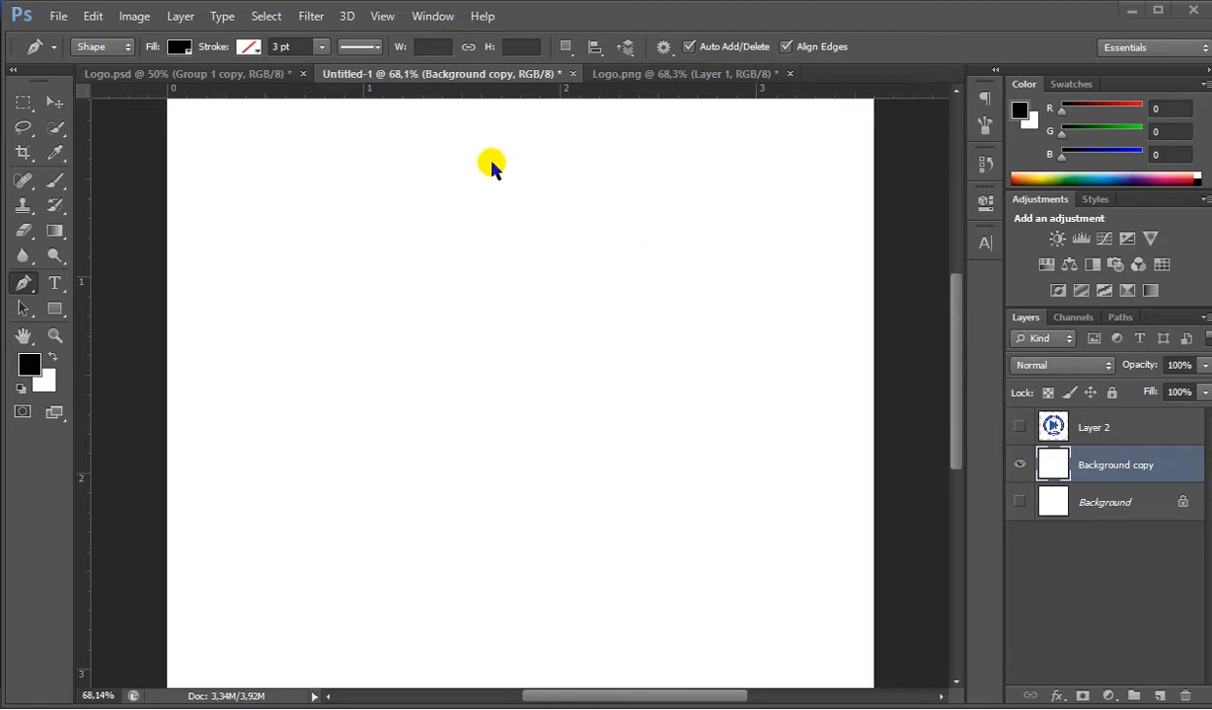
- Check the document's pixel dimensions, print size and resolution in the Image Size settings
left_click(134, 16)
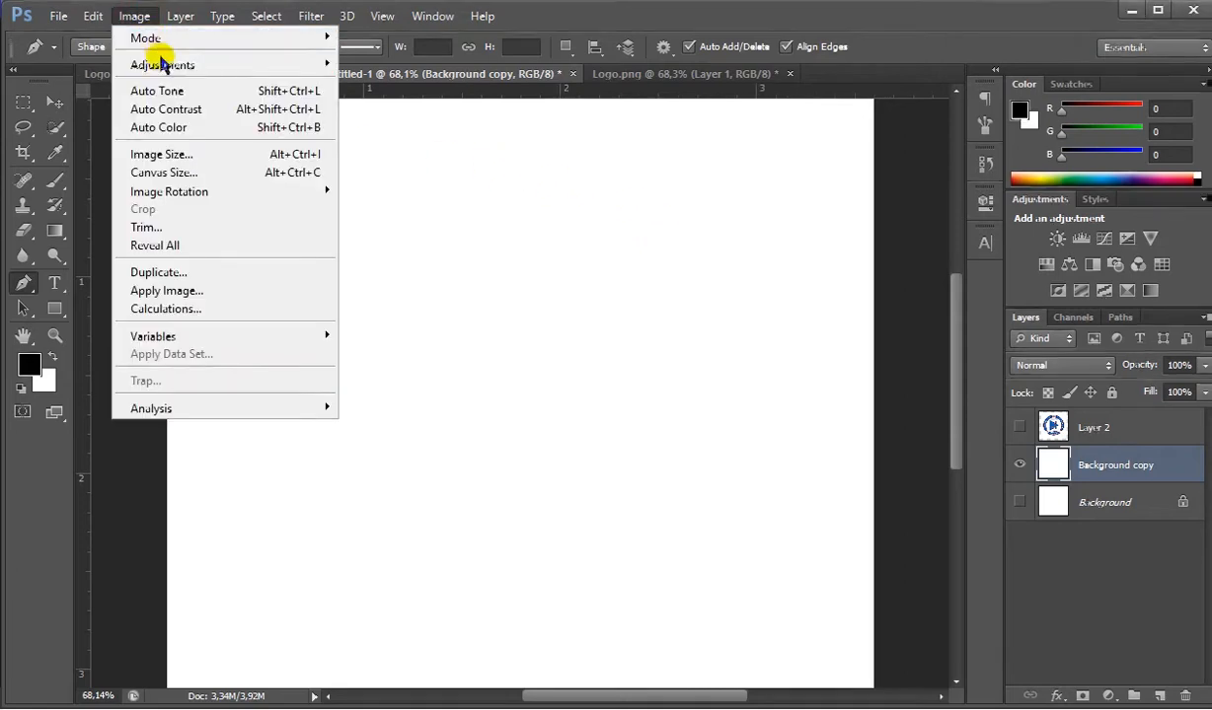
left_click(202, 154)
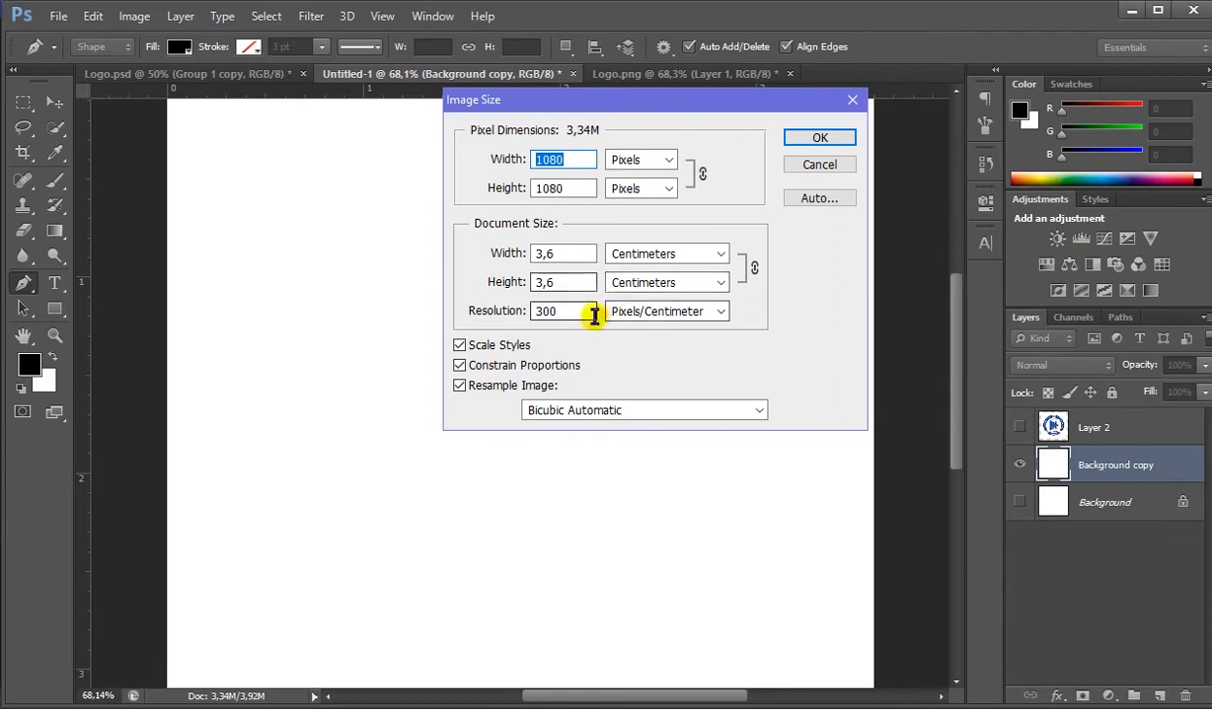
left_click(834, 139)
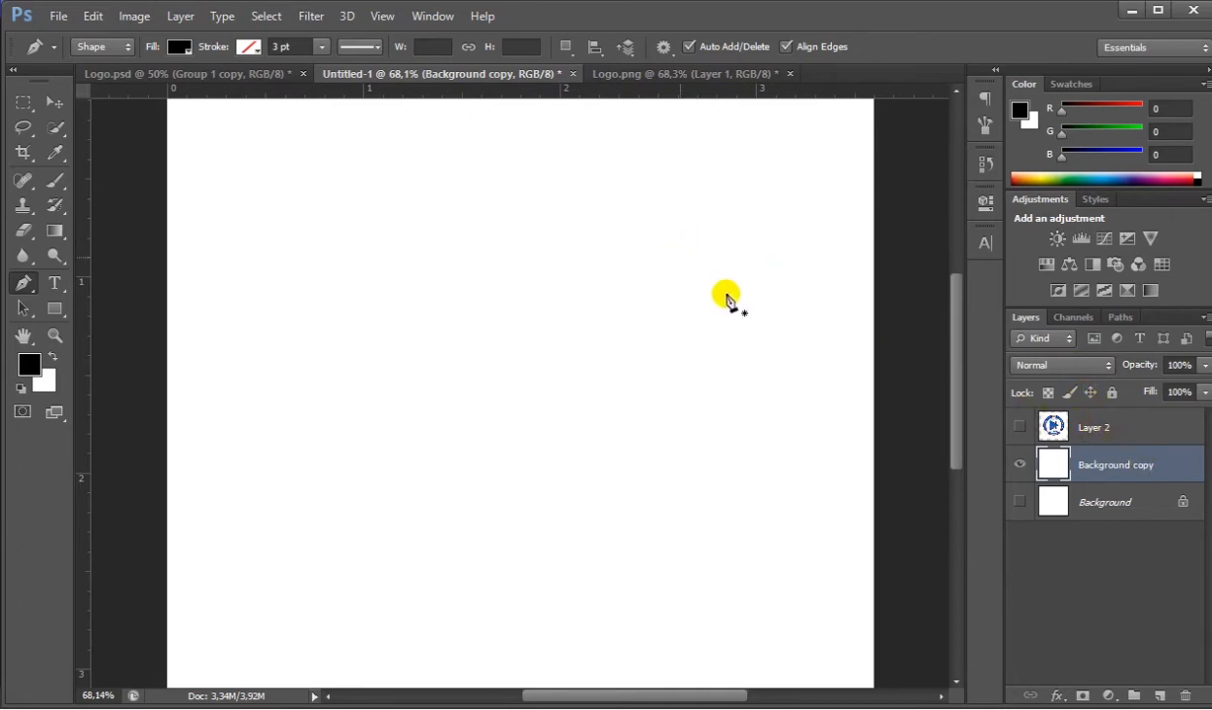
- Show Layer 2 and start a Pen shape along the LABORATORIUM arc's outer edge, curving about 293 × 237 px from its upper end
left_click(1023, 428)
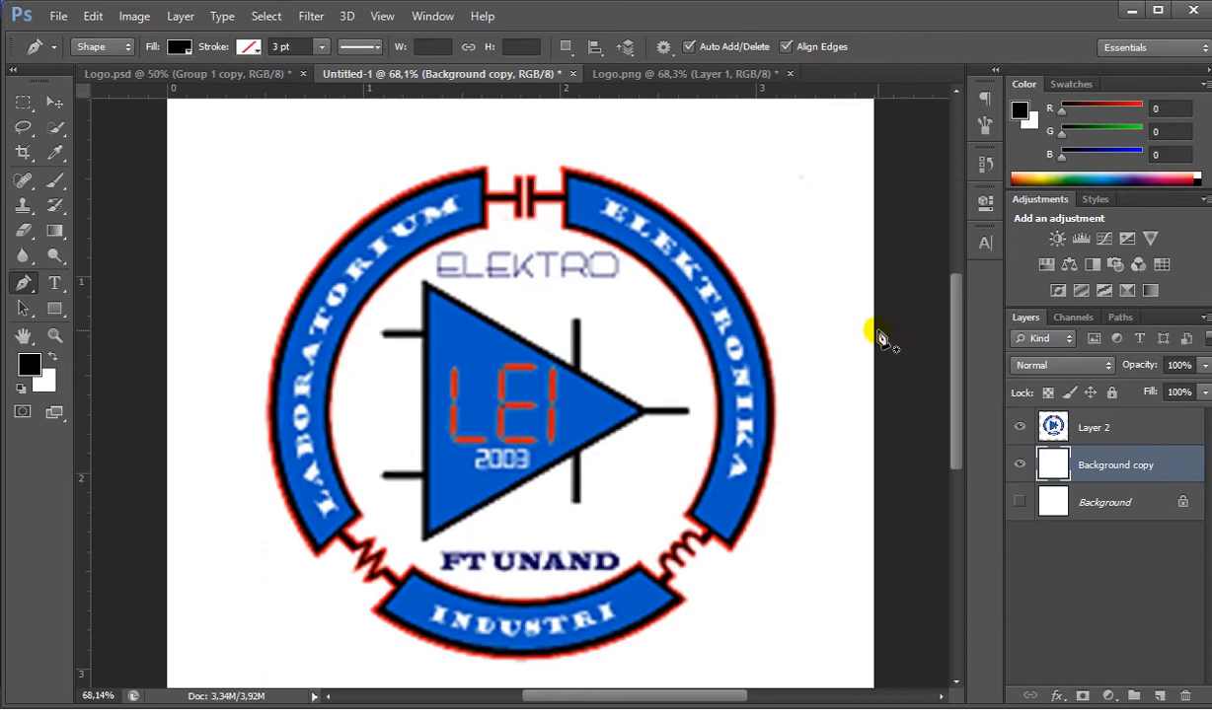
right_click(27, 286)
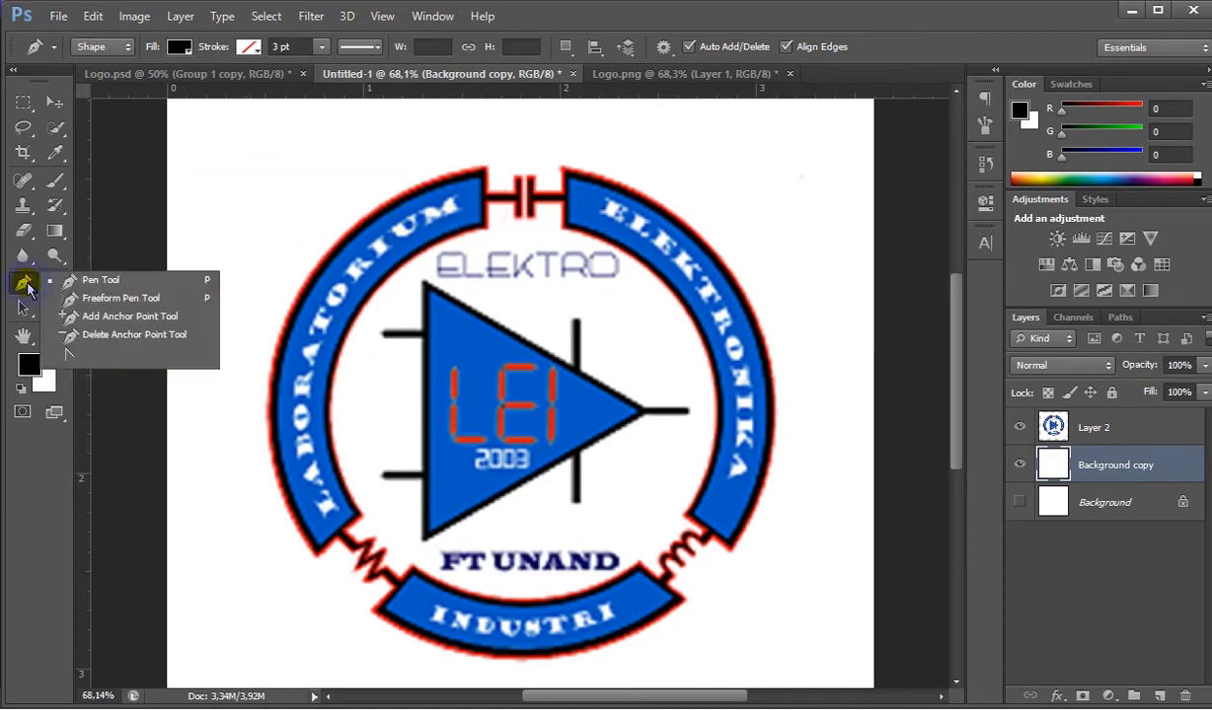
left_click(86, 281)
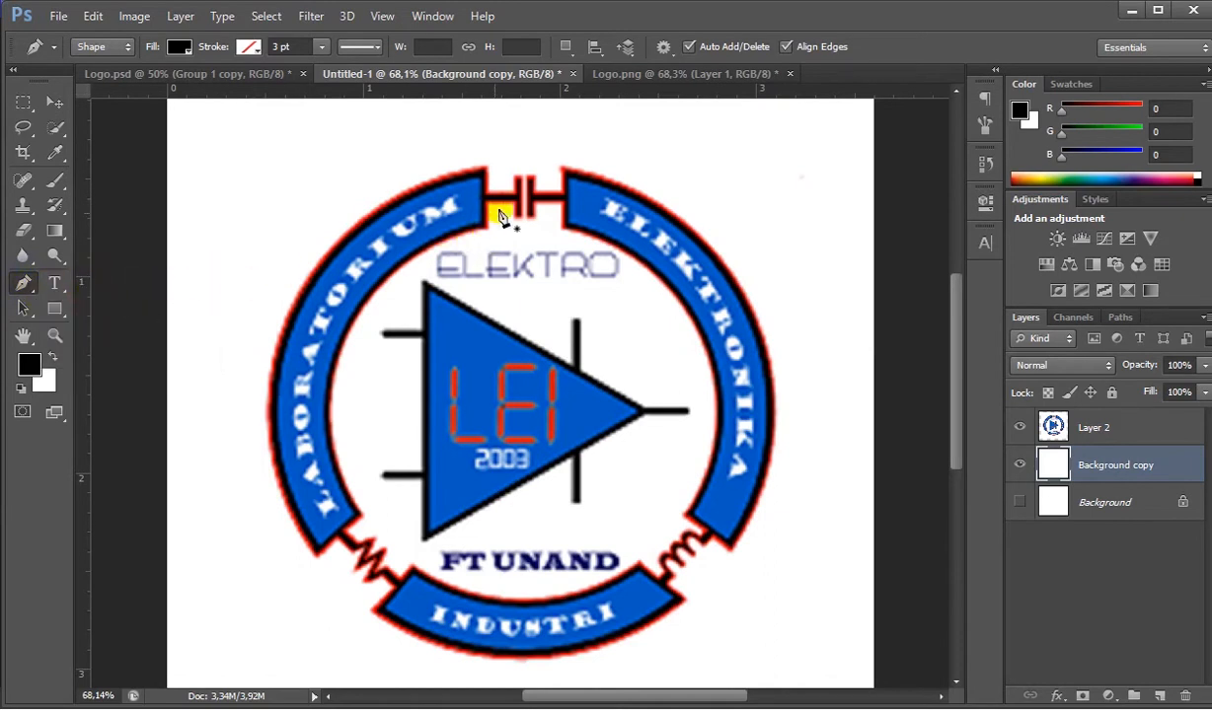
scroll(484, 200, "up", 1)
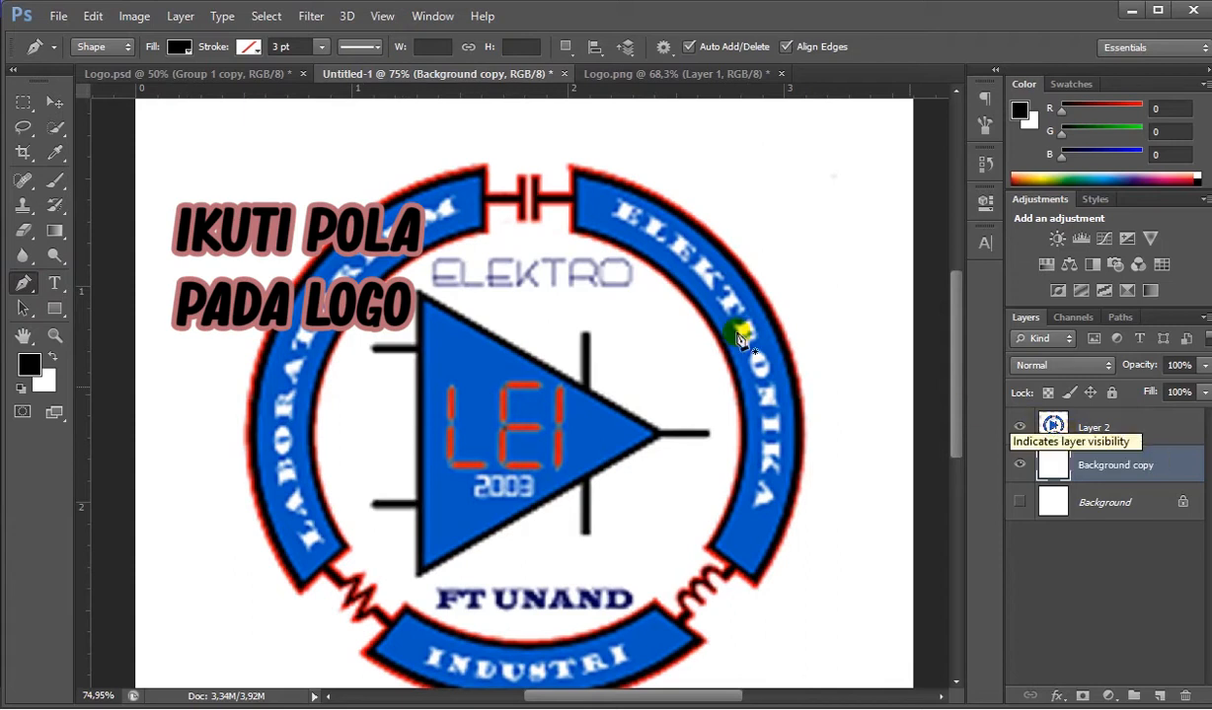
left_click(481, 177)
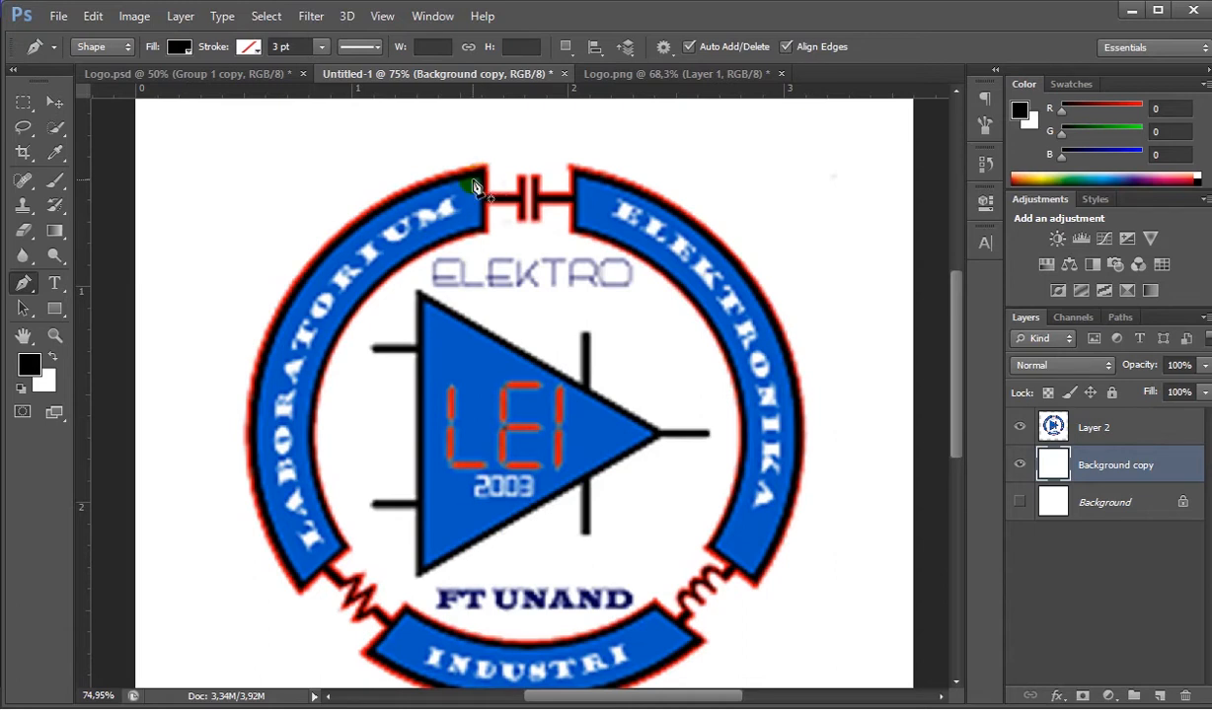
scroll(476, 186, "up", 1)
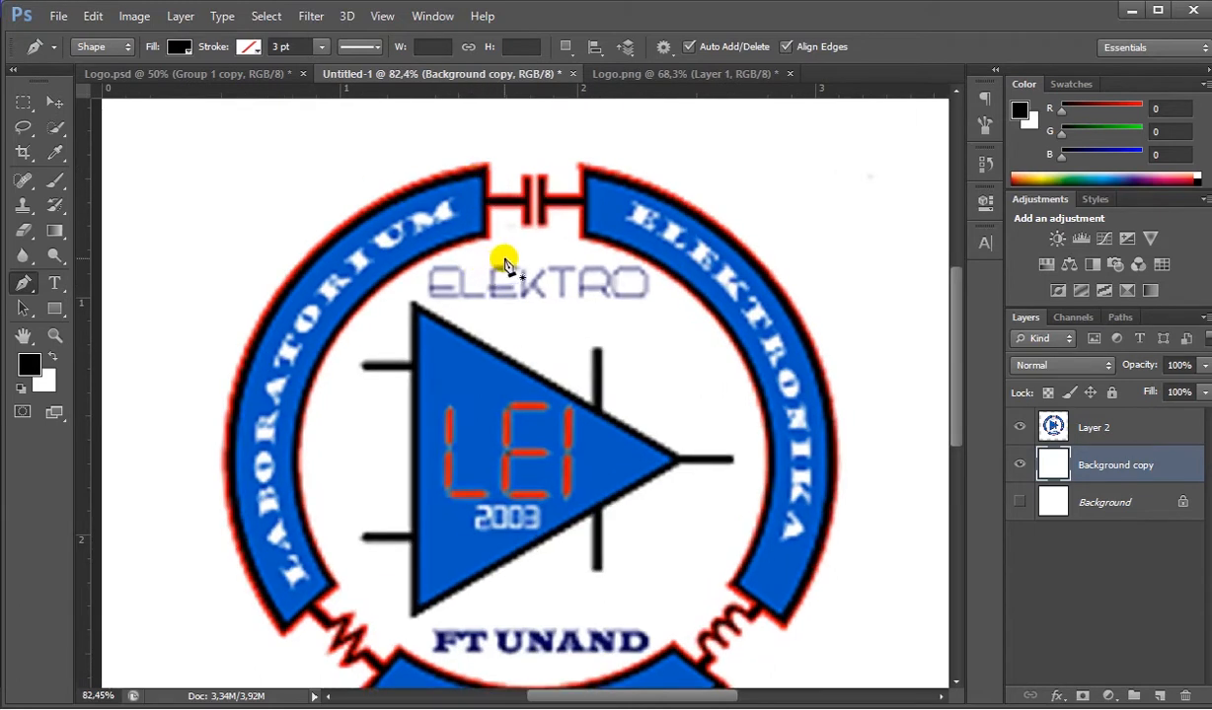
left_click(481, 178)
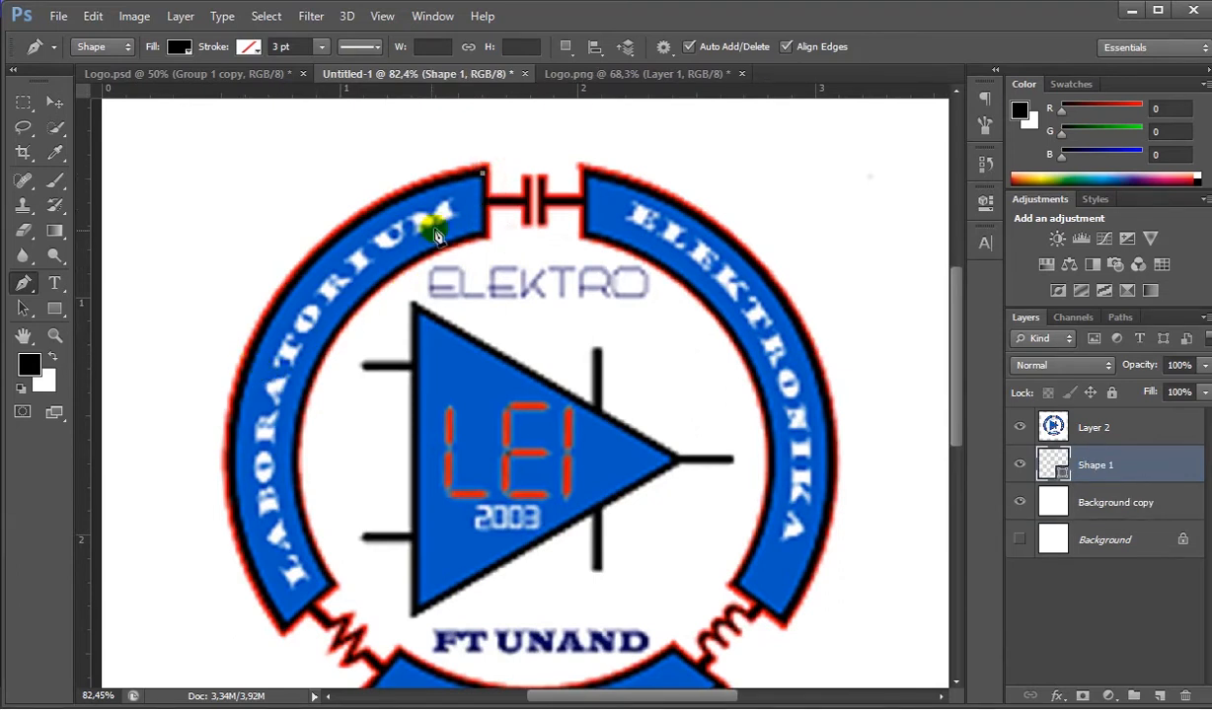
left_click_drag(250, 362, 206, 518)
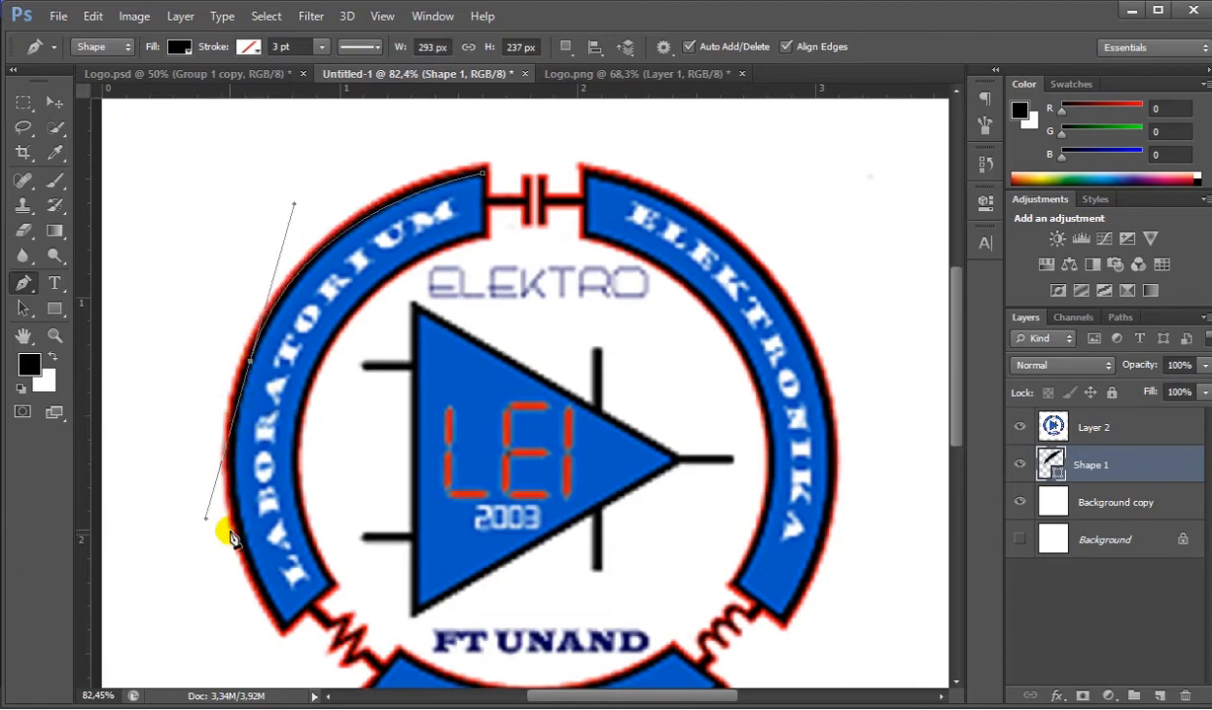
- Extend the outer curve to the arc's lower outer corner, about 569 px tall overall, and remove that anchor's outgoing handle
left_click(277, 619)
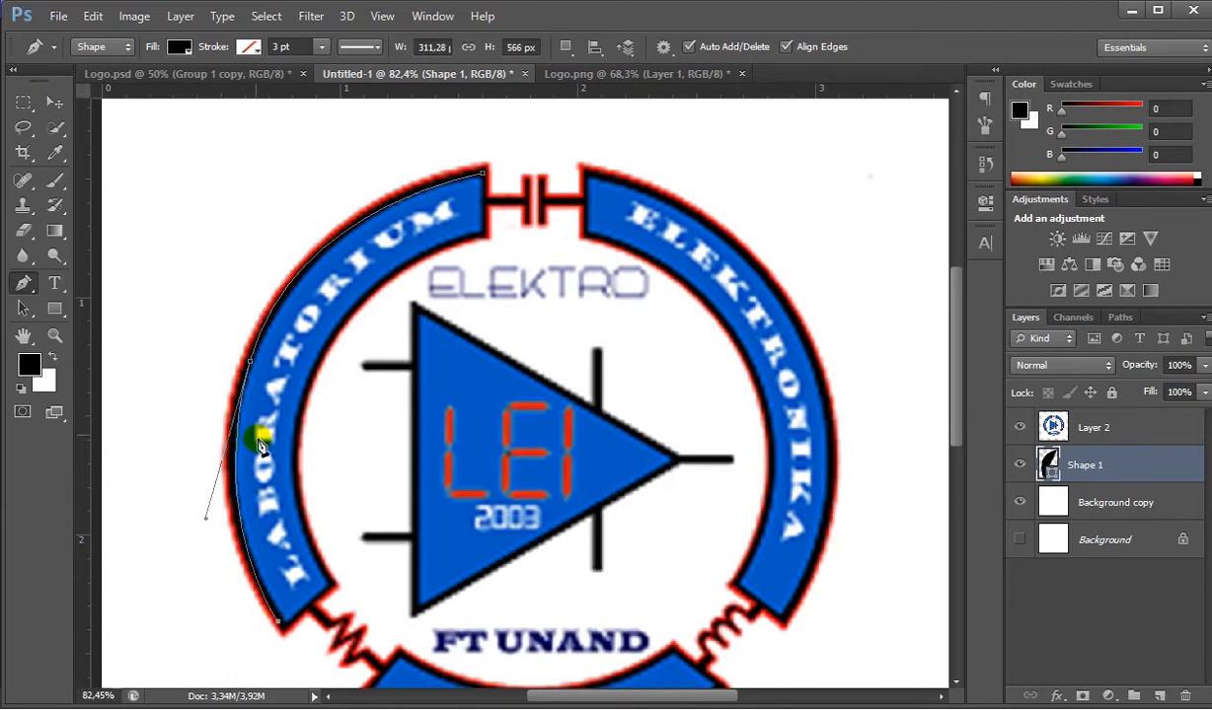
key("ctrl+z")
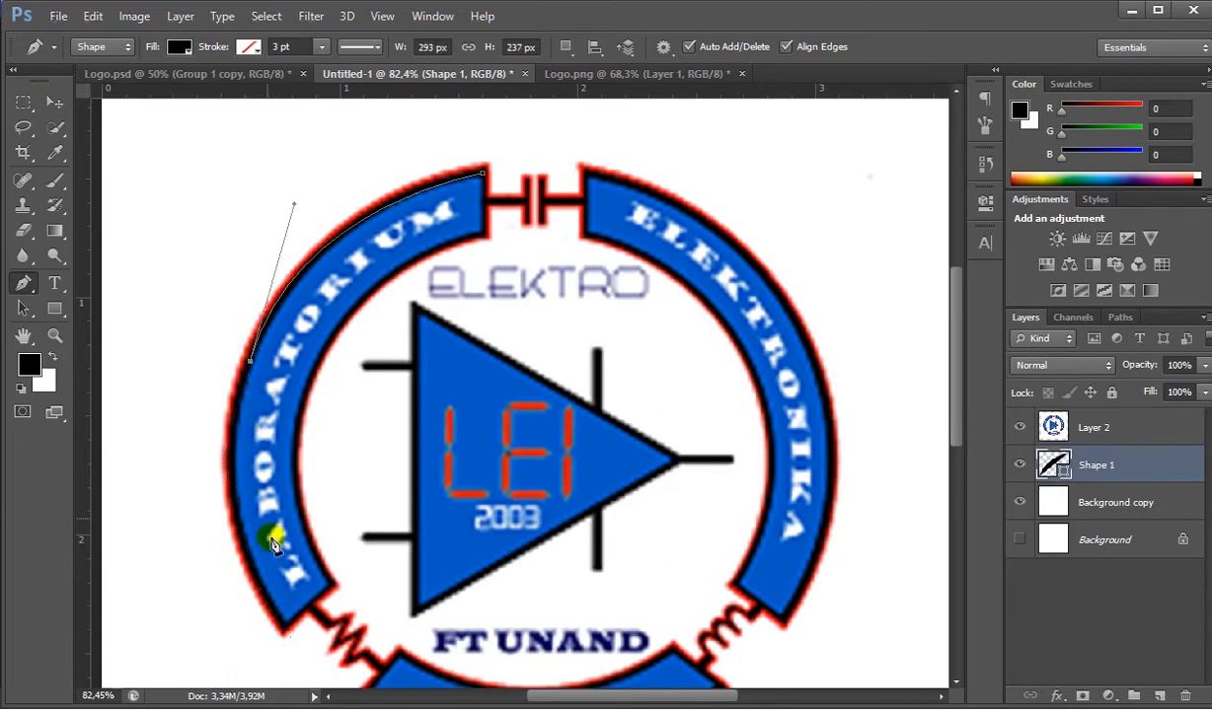
left_click(284, 626)
left_click_drag(287, 644, 368, 630)
left_click_drag(333, 438, 328, 481)
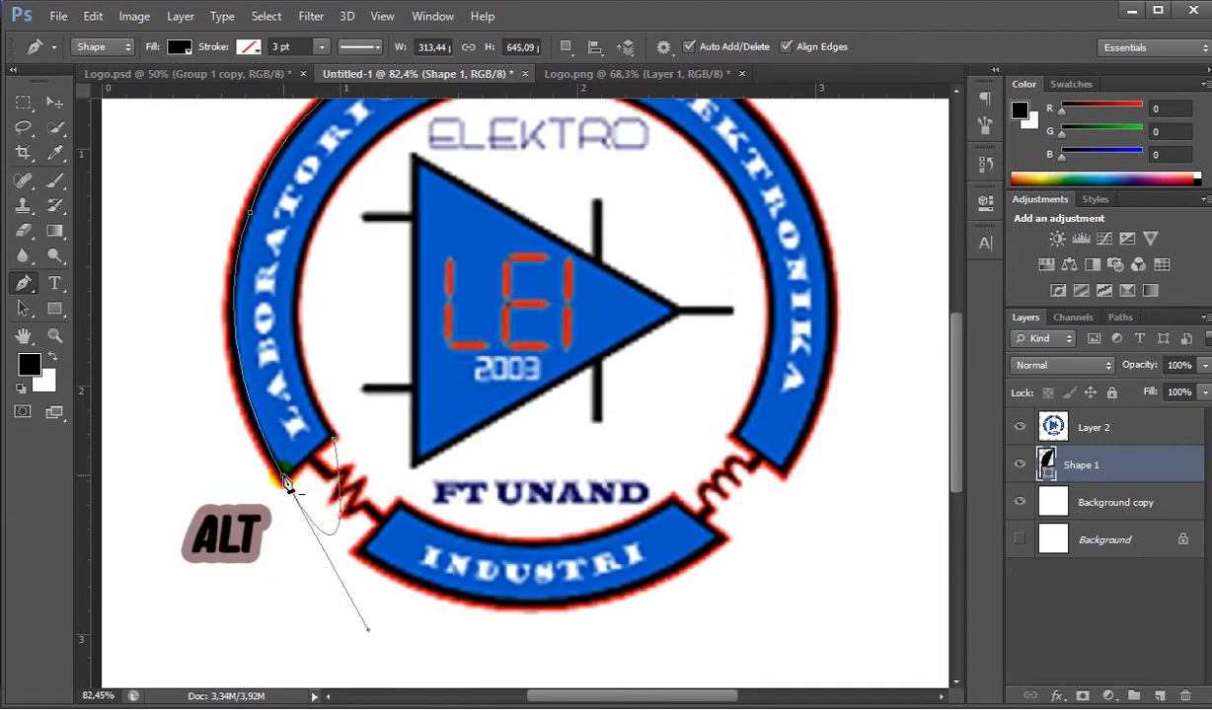
key("ctrl+z")
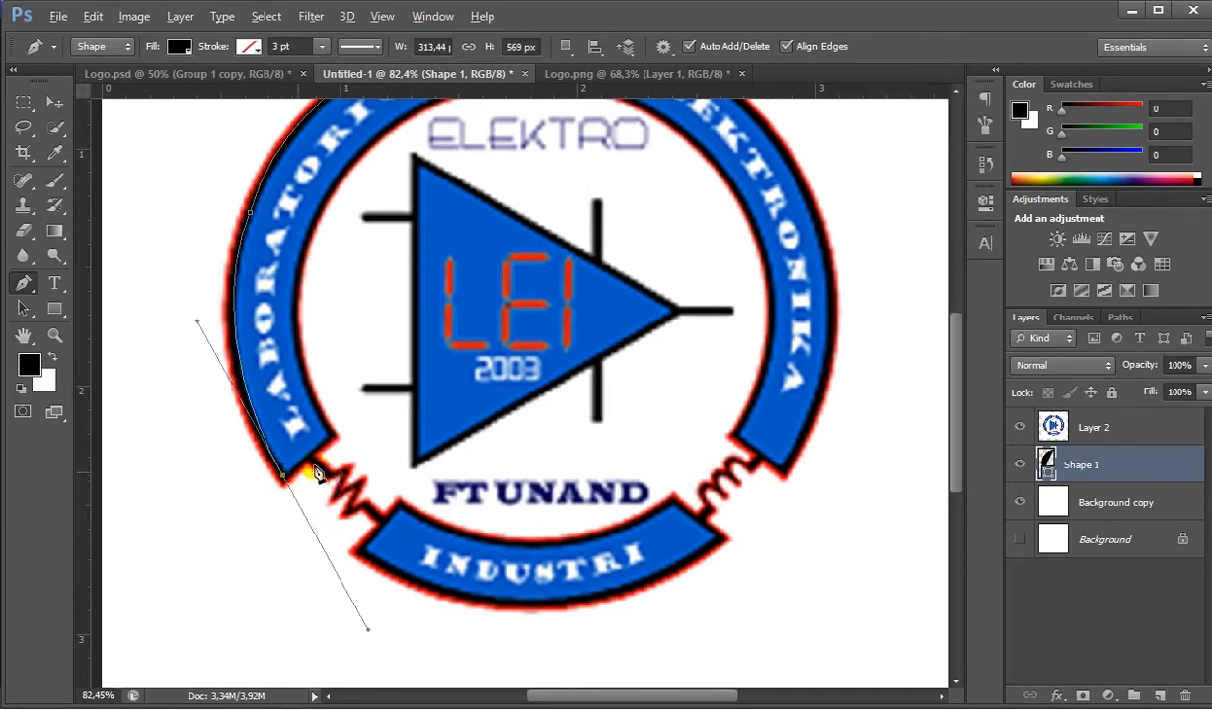
left_click(284, 478, "alt")
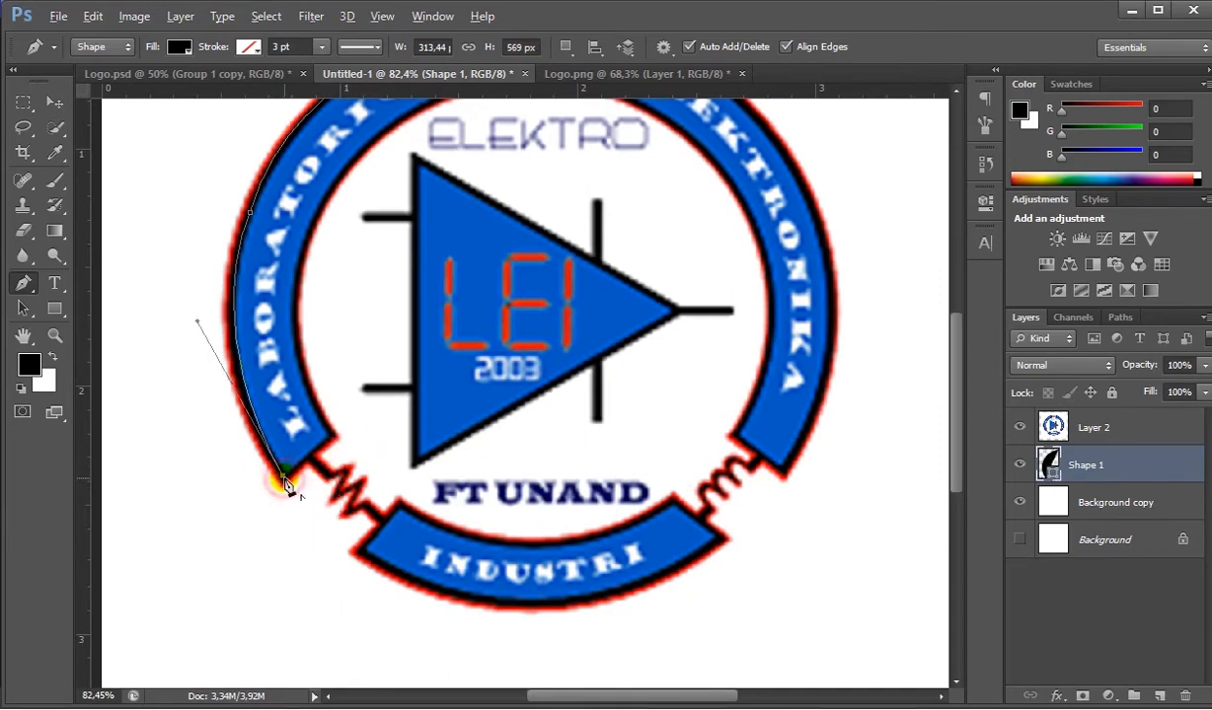
- Add a straight path segment across the LABORATORIUM arc's lower end to its inner corner
left_click(332, 438)
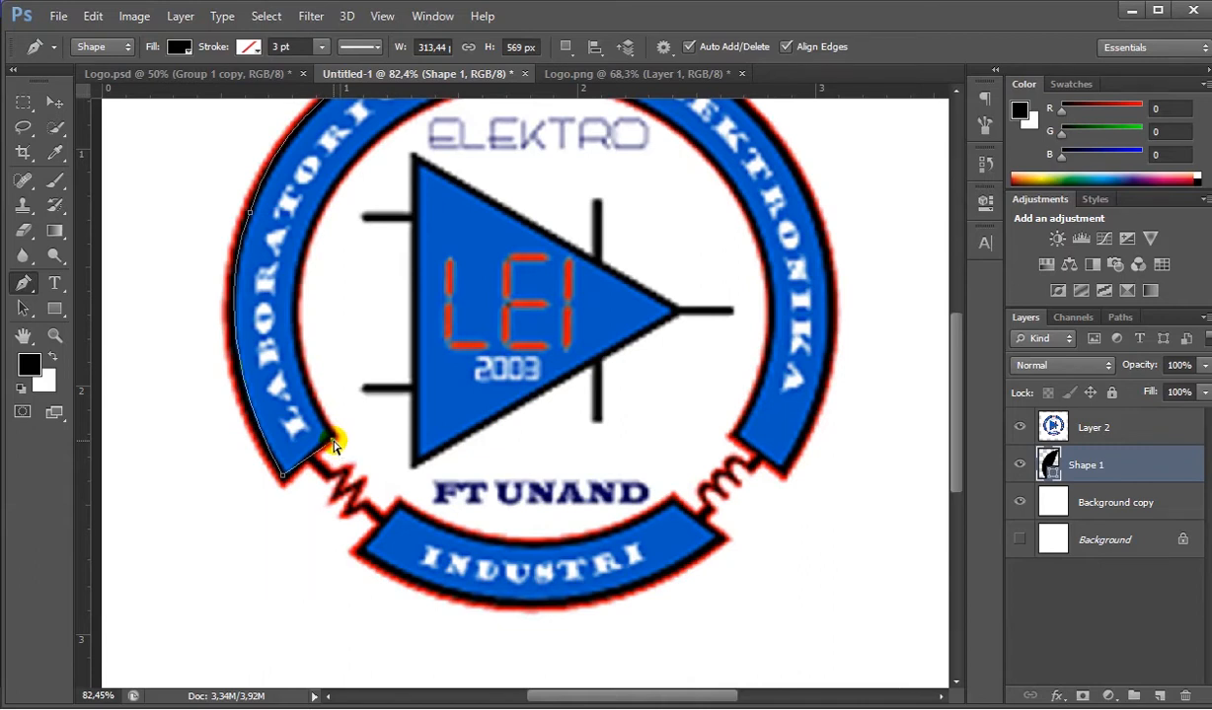
left_click_drag(333, 440, 343, 409)
left_click_drag(174, 424, 339, 479)
scroll(414, 212, "down", 3)
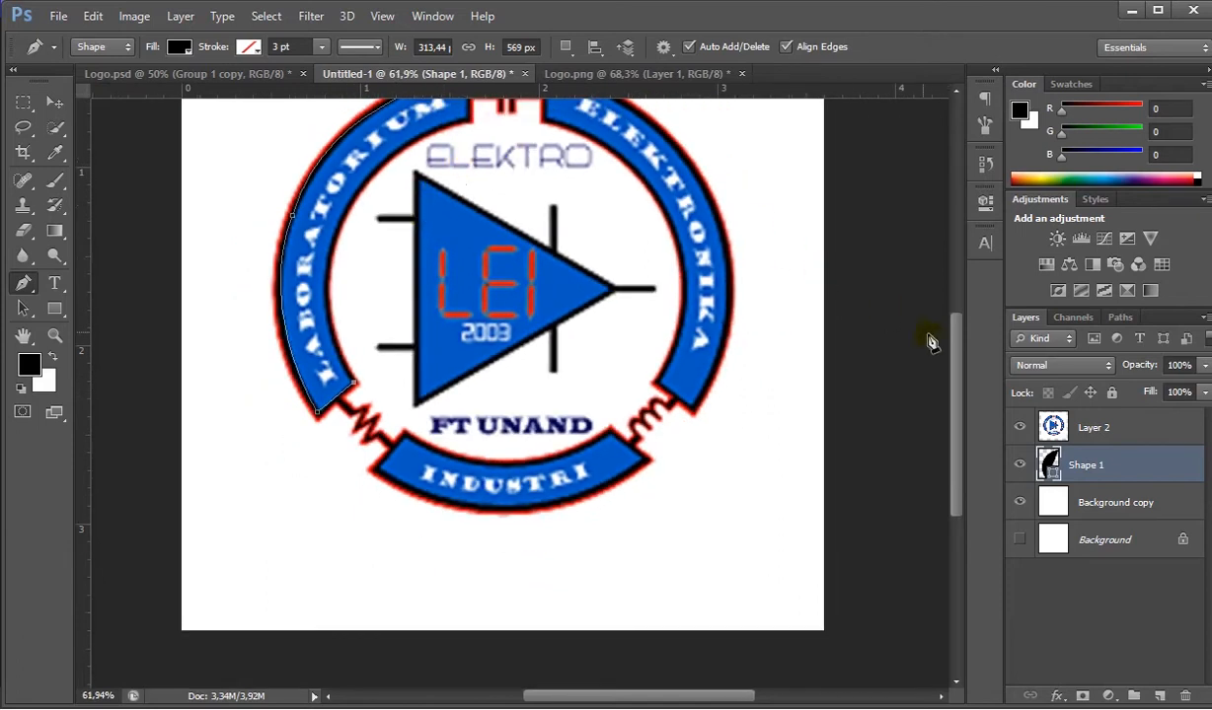
scroll(957, 345, "up", 1)
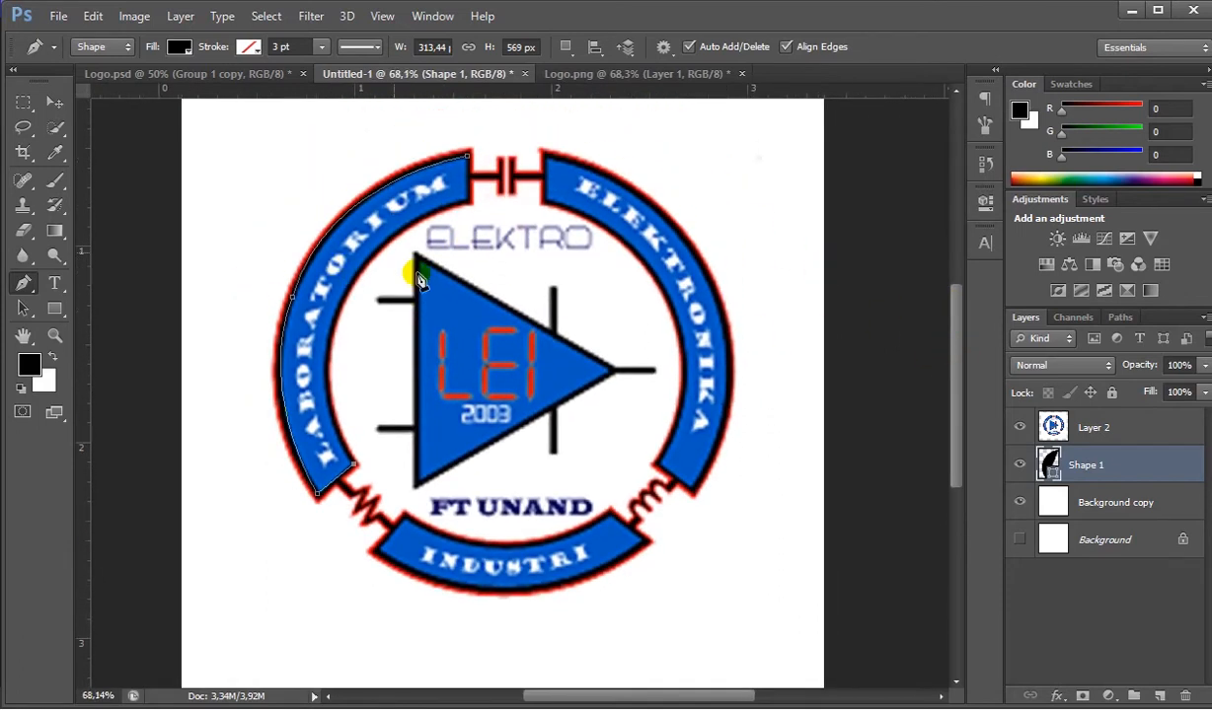
scroll(418, 276, "up", 2)
scroll(419, 279, "up", 1)
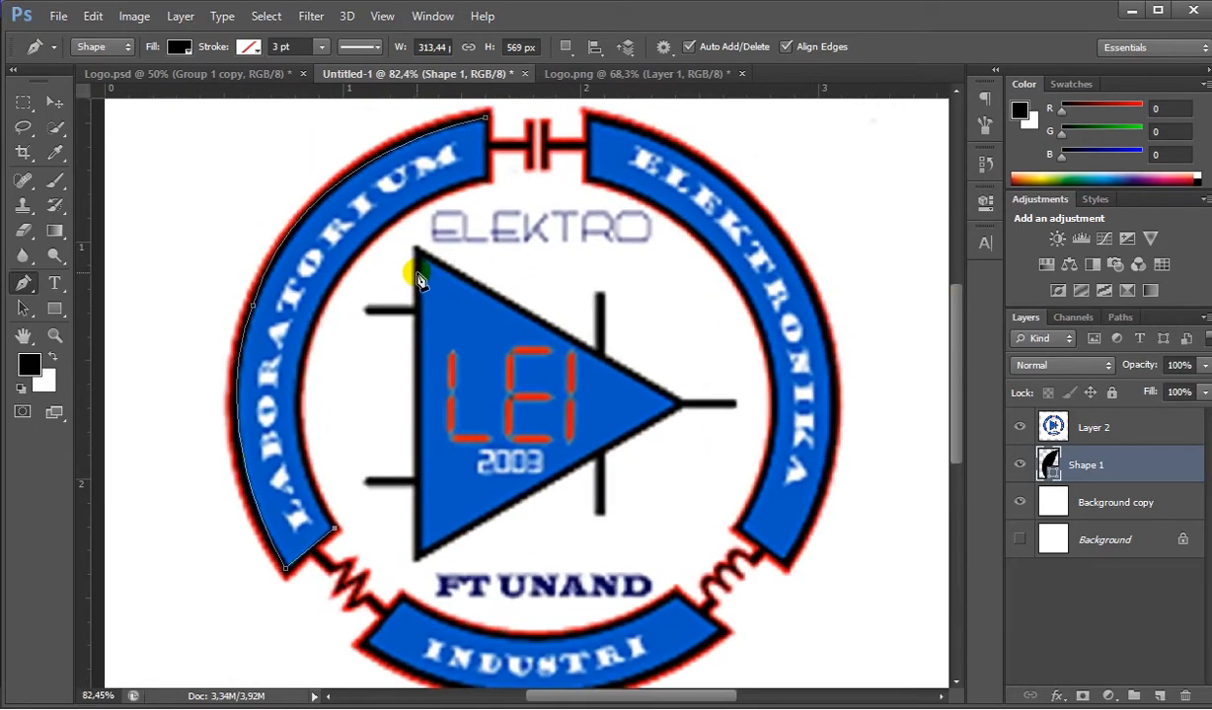
- Trace the arc's inner edge with curved segments up to its upper end and close the shape, about 313 × 569 px
left_click_drag(318, 317, 367, 217)
left_click(318, 316)
left_click_drag(483, 181, 600, 160)
left_click(485, 181, "alt")
left_click(488, 125)
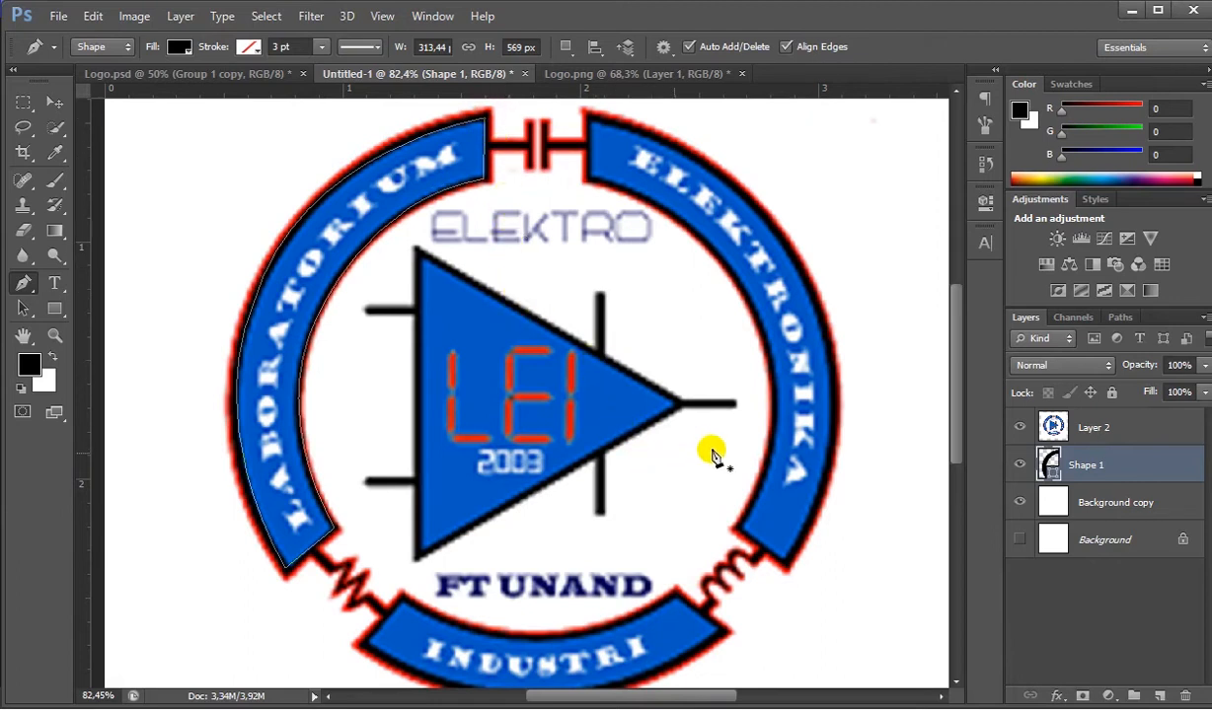
- Hide and show Layer 2 to inspect the traced black arc against the reference logo
left_click(1020, 430)
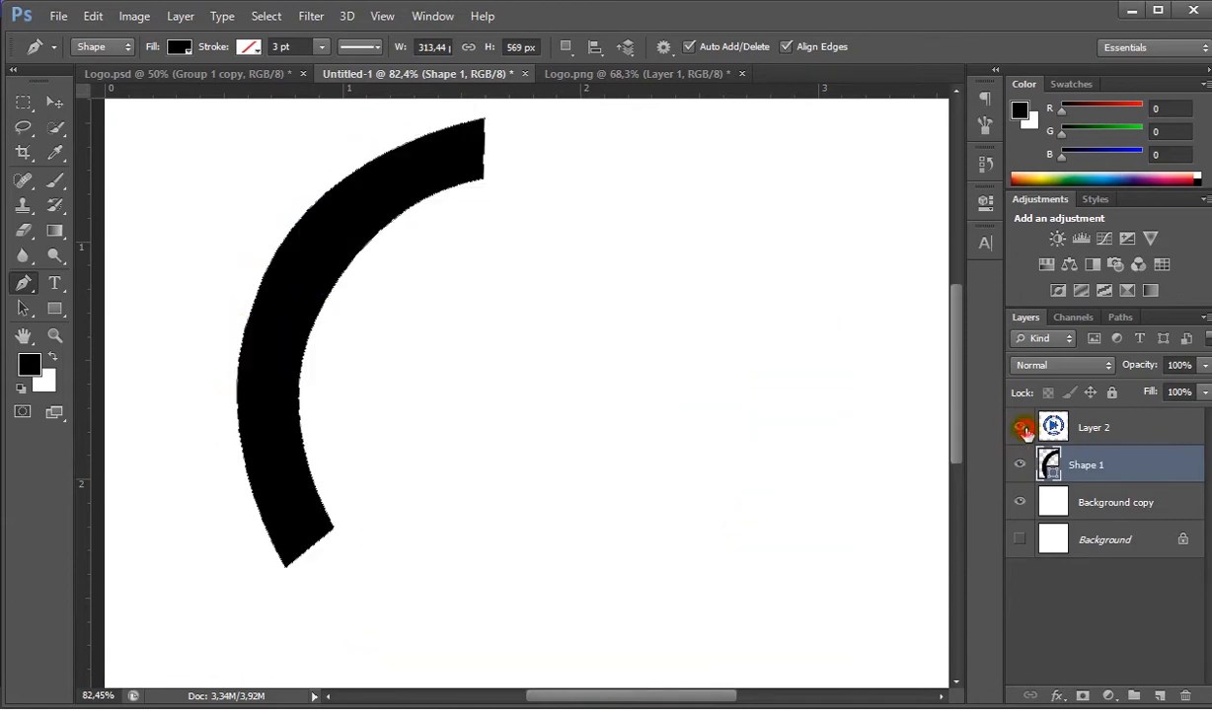
left_click(1022, 430)
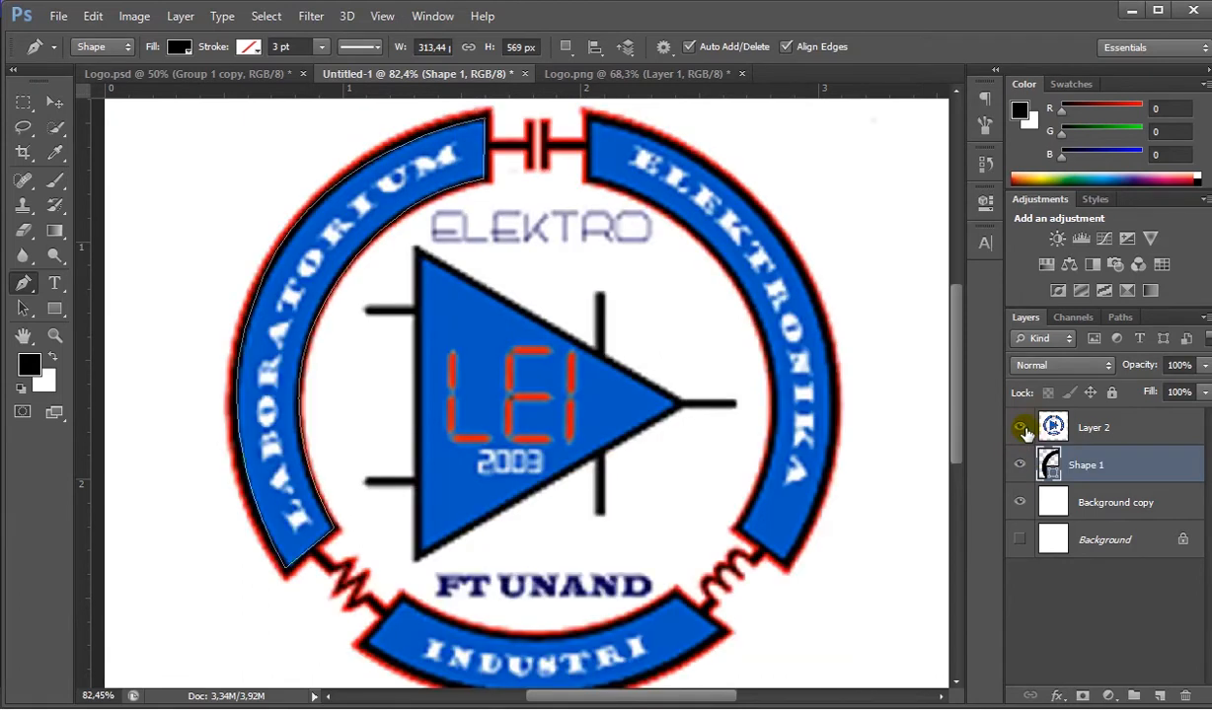
left_click(1022, 430)
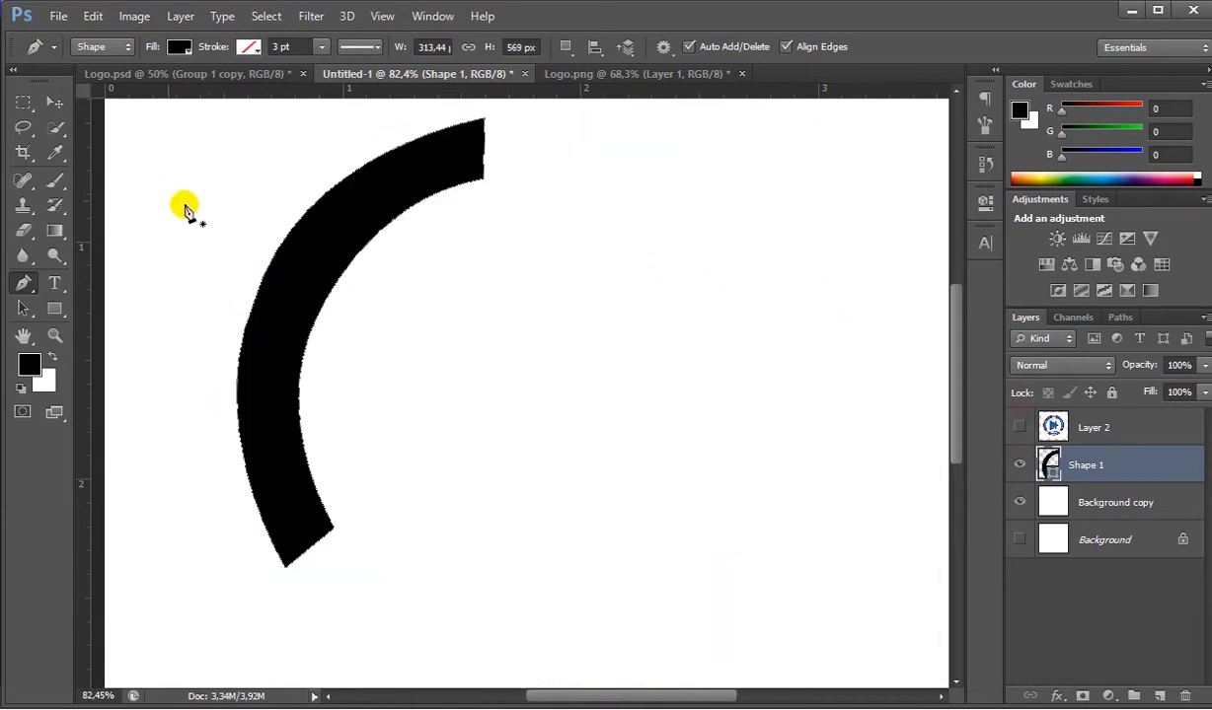
left_click(1019, 431)
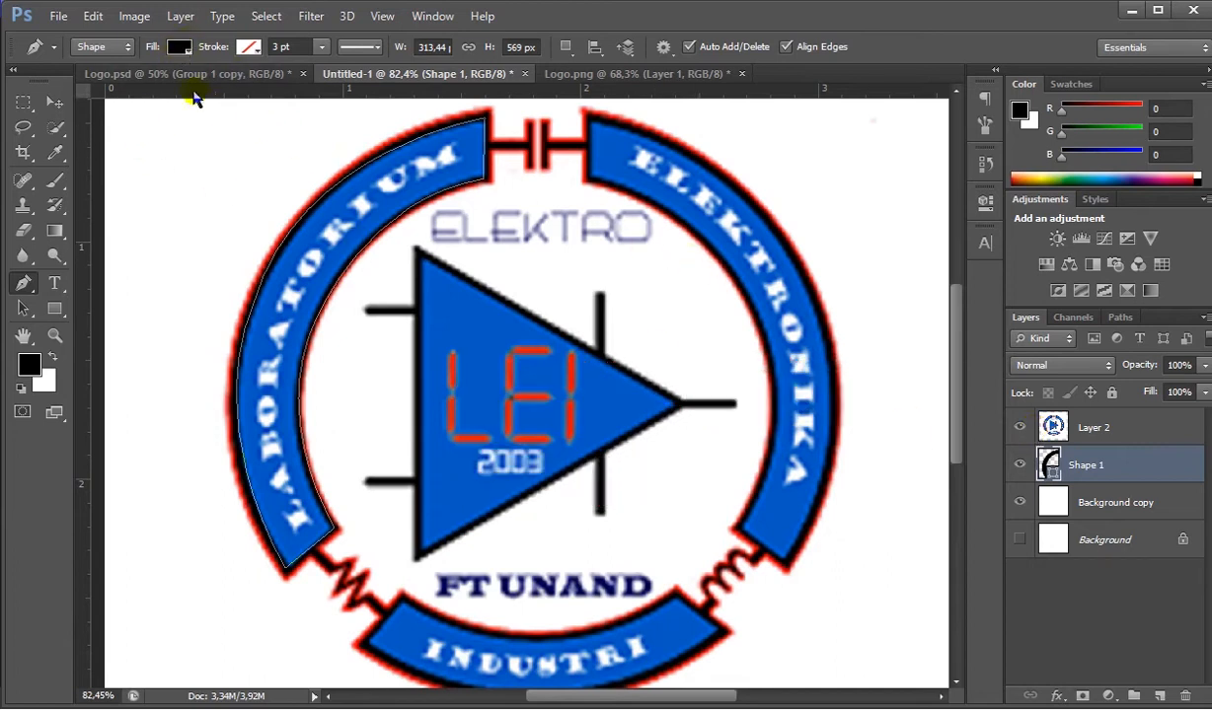
- Set the traced arc's fill to the blue 005ac2 sampled from the reference logo
left_click(184, 52)
left_click(271, 85)
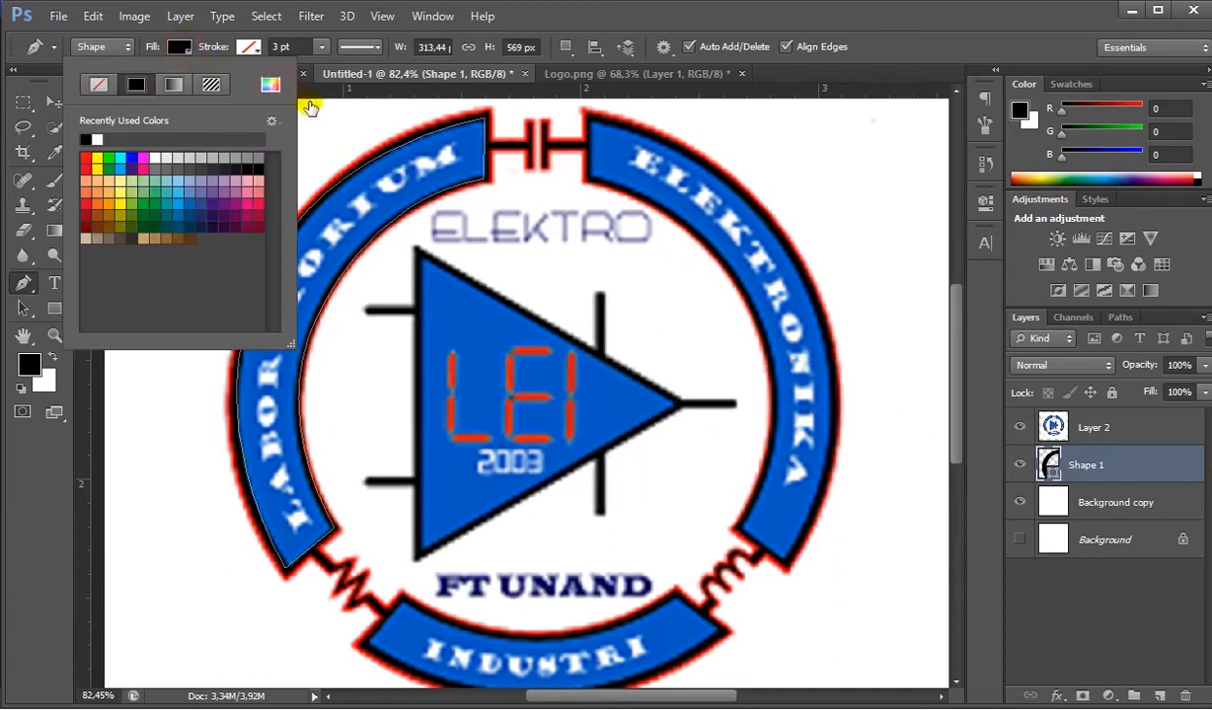
left_click_drag(500, 96, 461, 251)
left_click(480, 154)
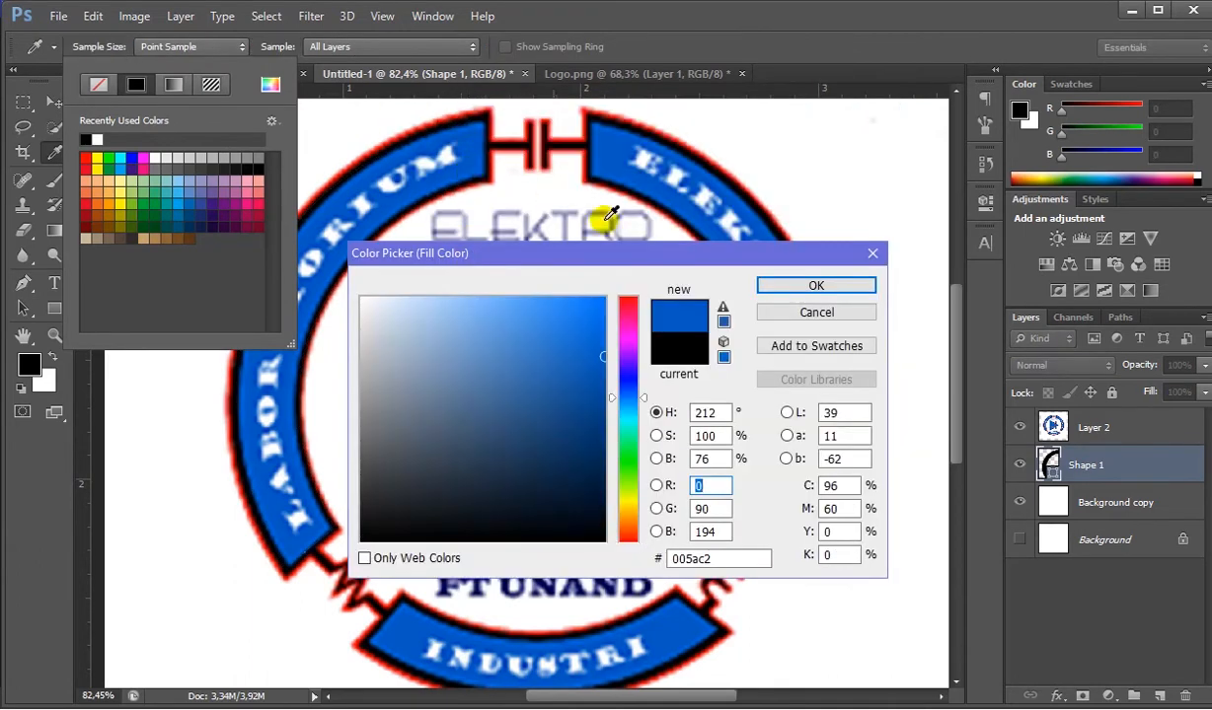
left_click(815, 286)
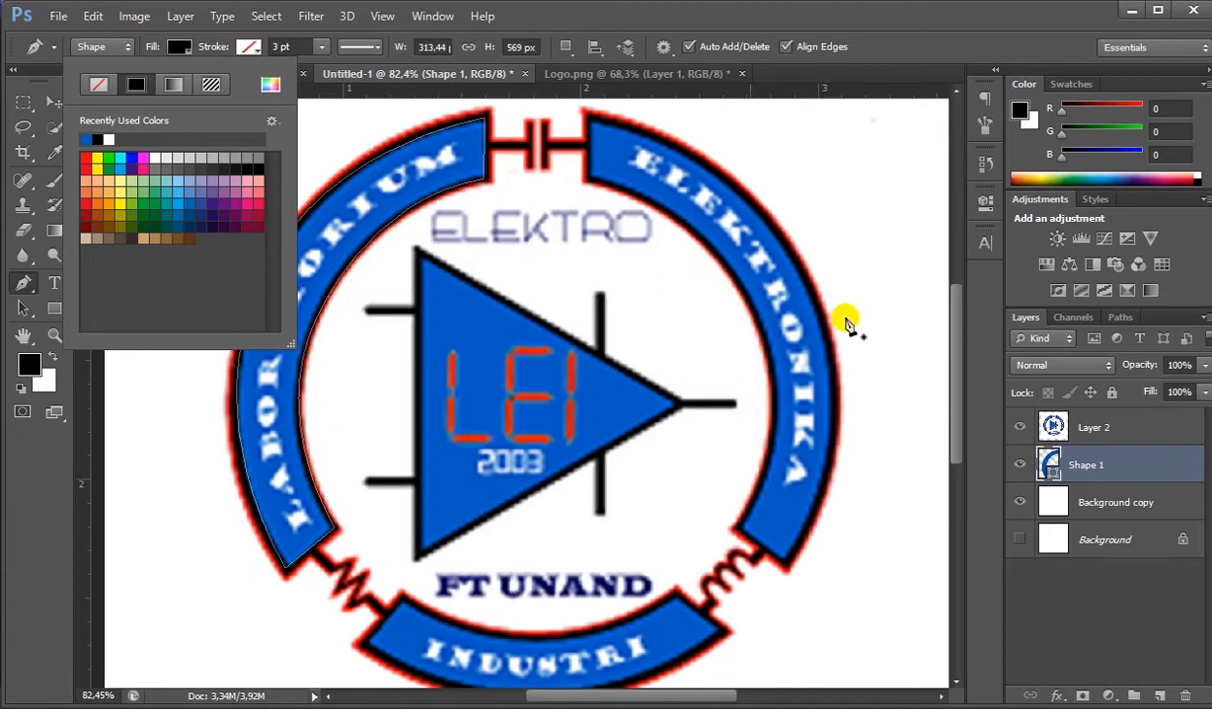
- Toggle the visibility of Layer 2 to check the recoloured blue arc
left_click(1027, 434)
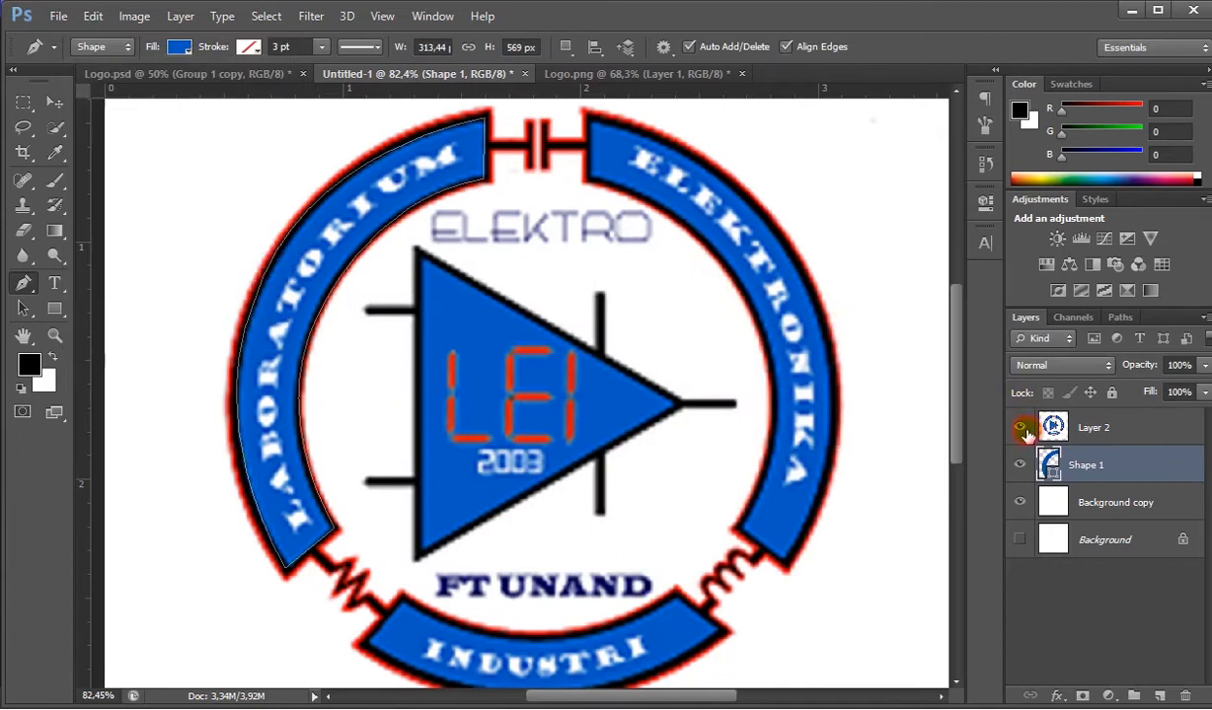
left_click(1027, 434)
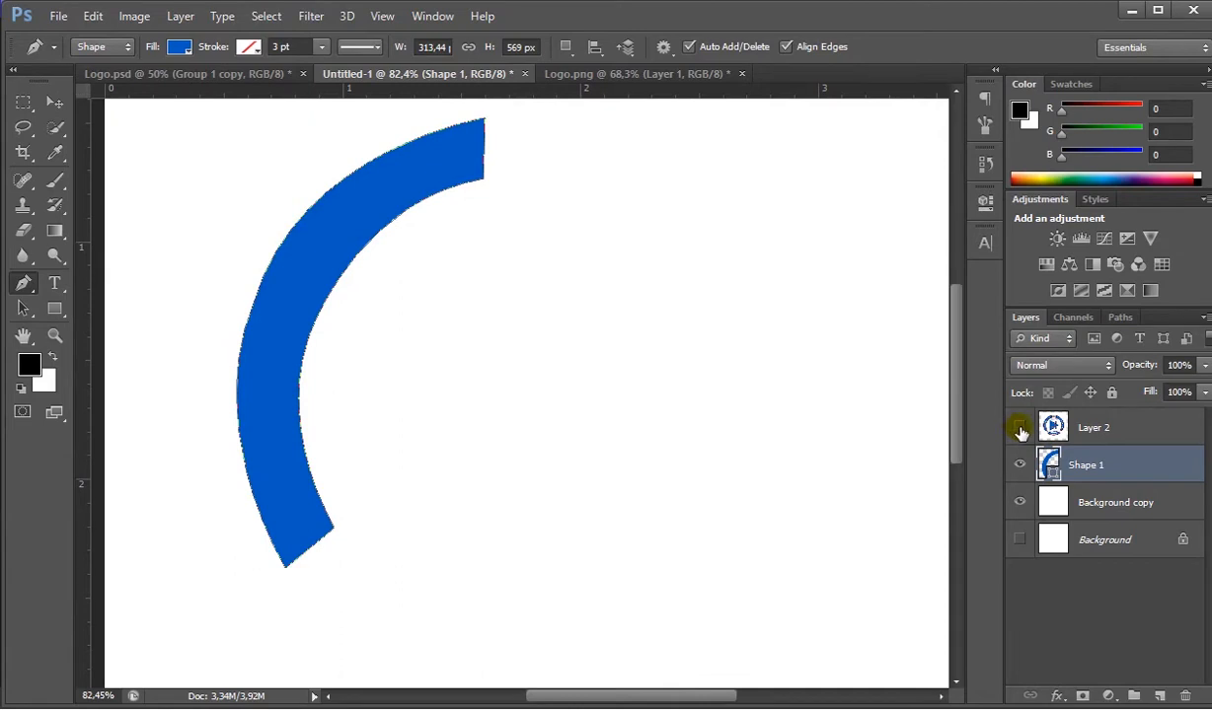
left_click(1020, 429)
right_click(1022, 431)
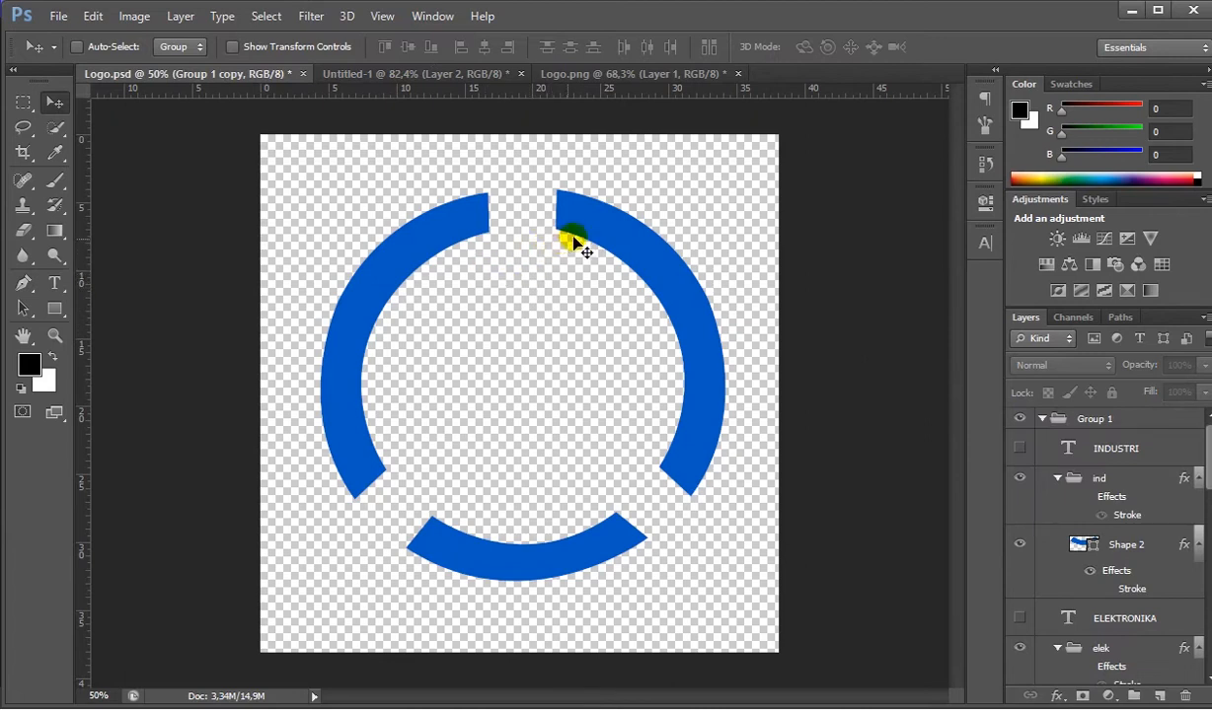
- Examine the lettering on the reference logo in Untitled-1, and return to Logo.psd
left_click(385, 74)
scroll(530, 272, "down", 3)
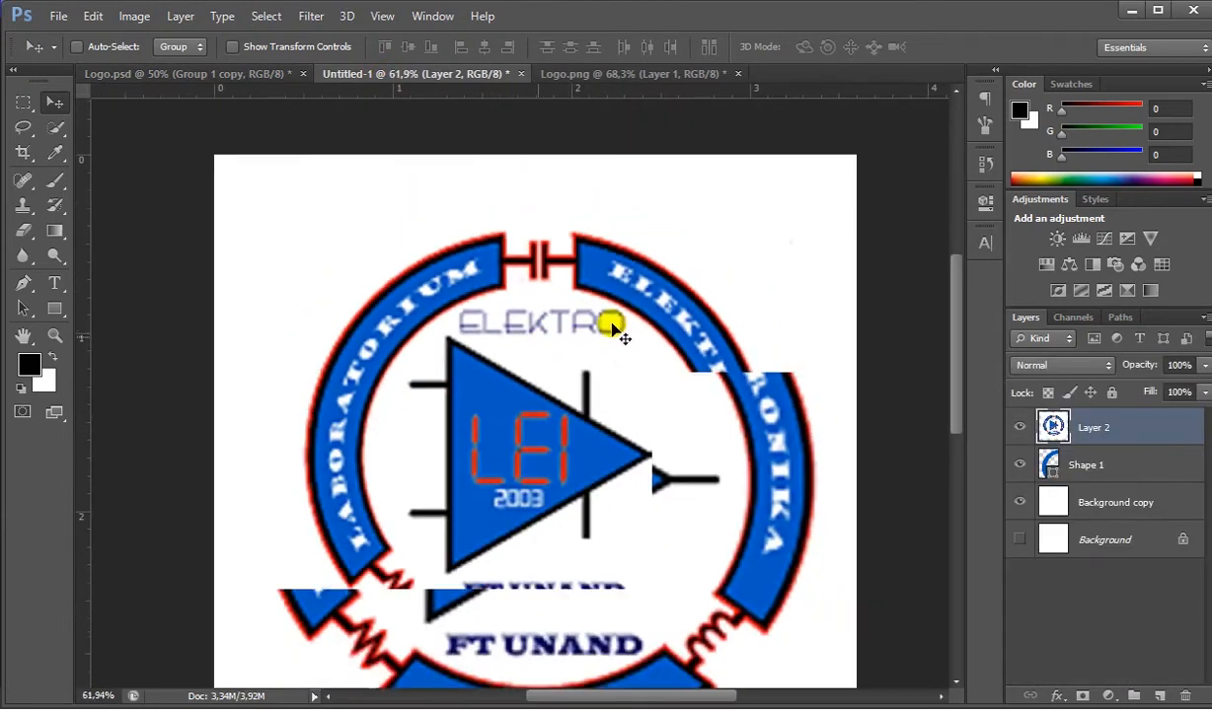
left_click(245, 77)
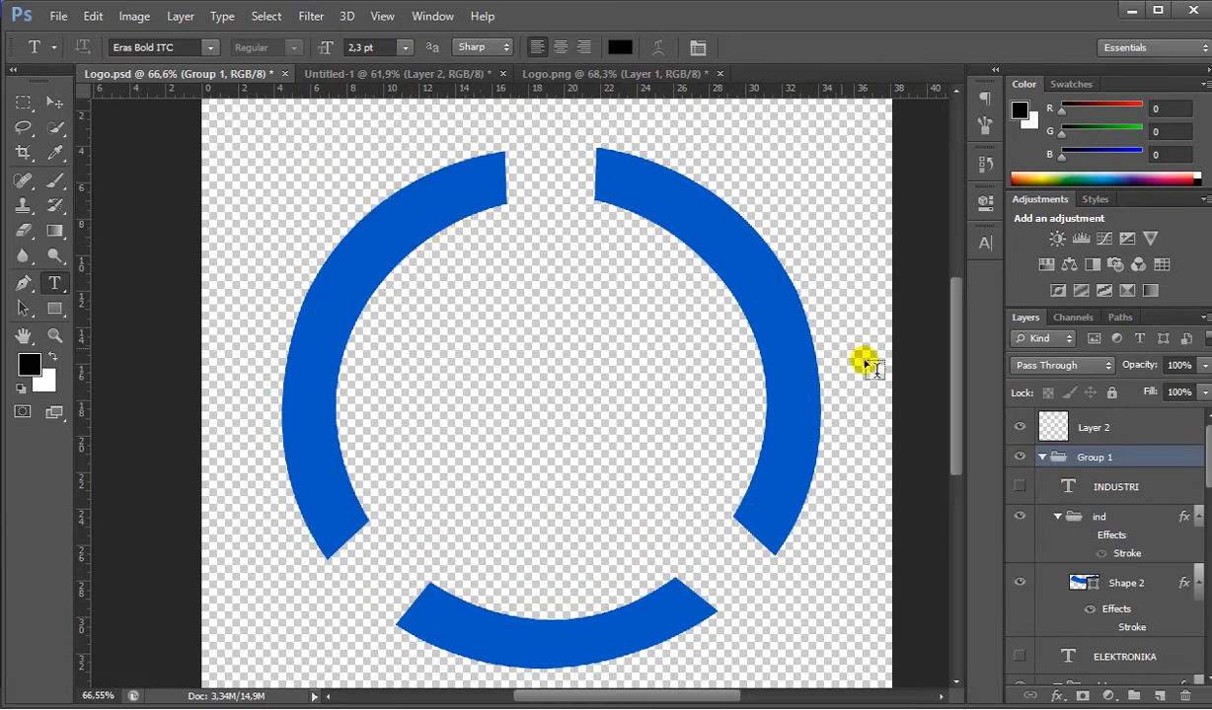
- Add the text LABORATORIUM along the path of Shape 1, the left arc in the lab group
scroll(1085, 514, "down", 5)
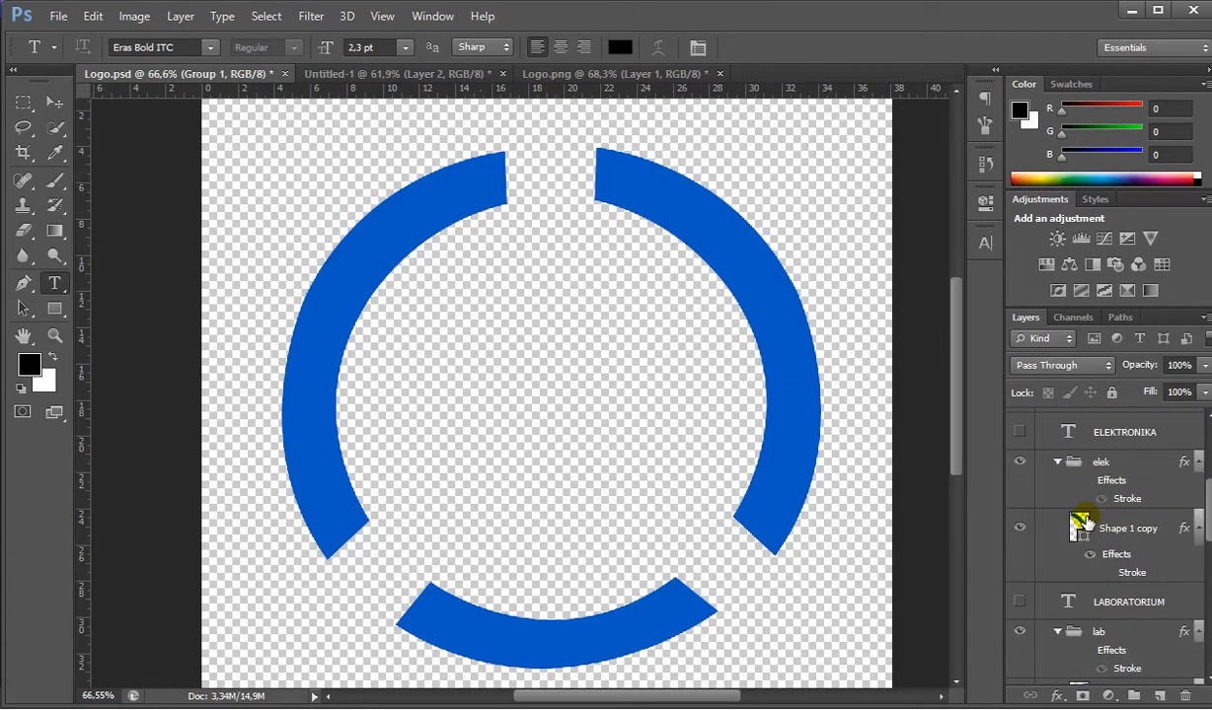
scroll(1087, 520, "down", 1)
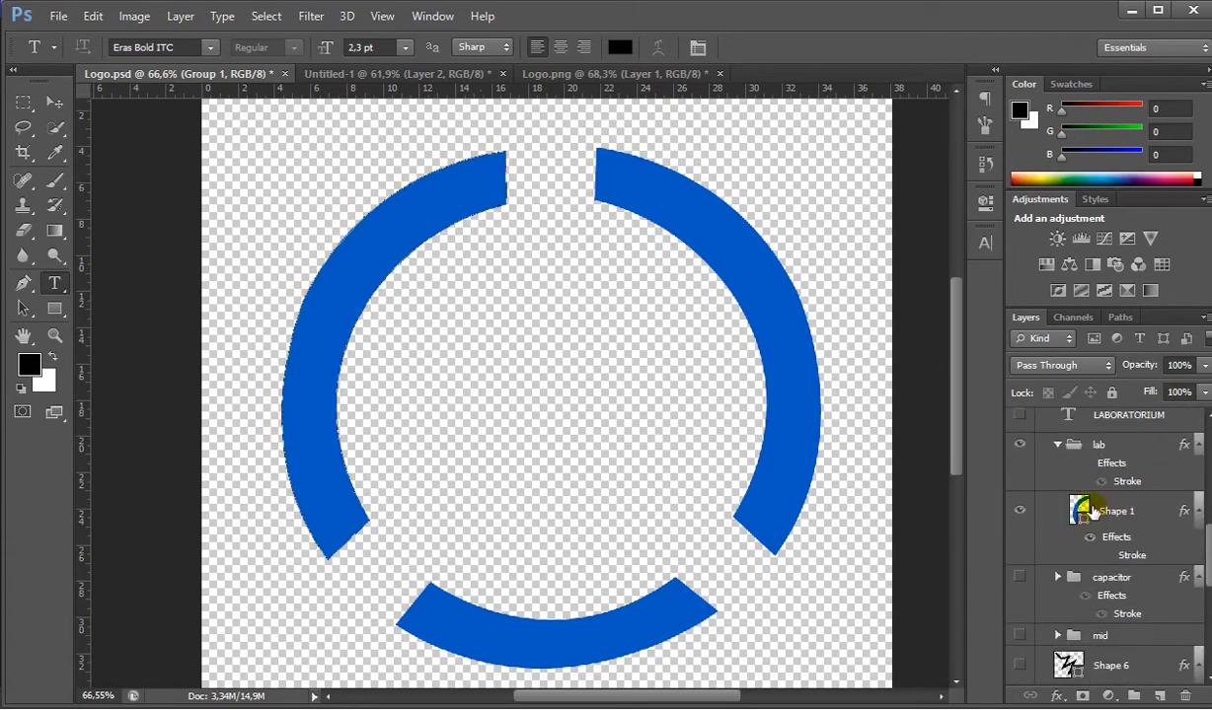
left_click(1097, 511)
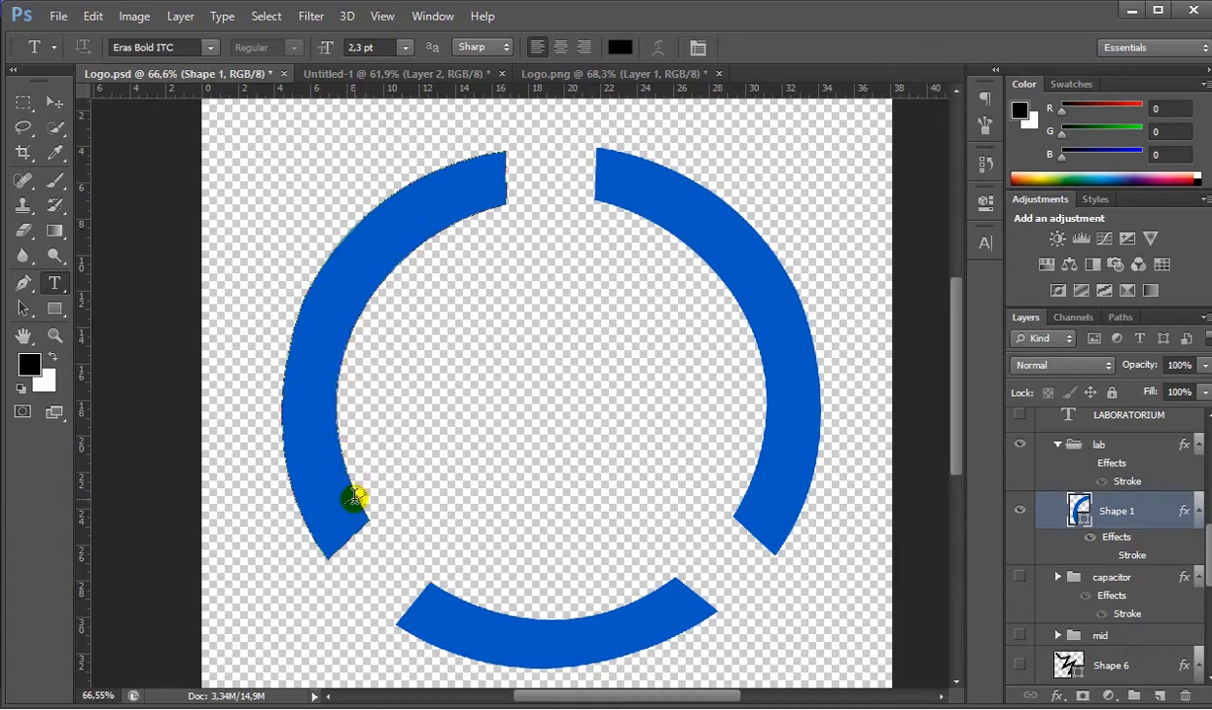
left_click(354, 497)
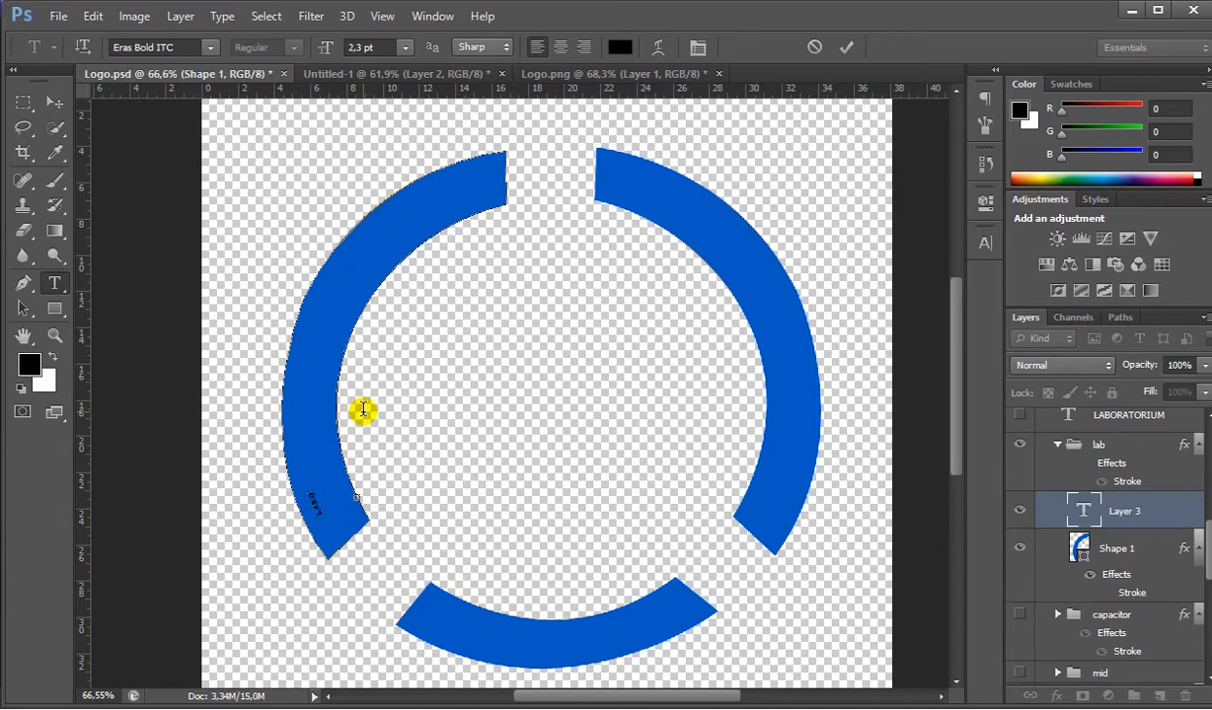
type("RIUM")
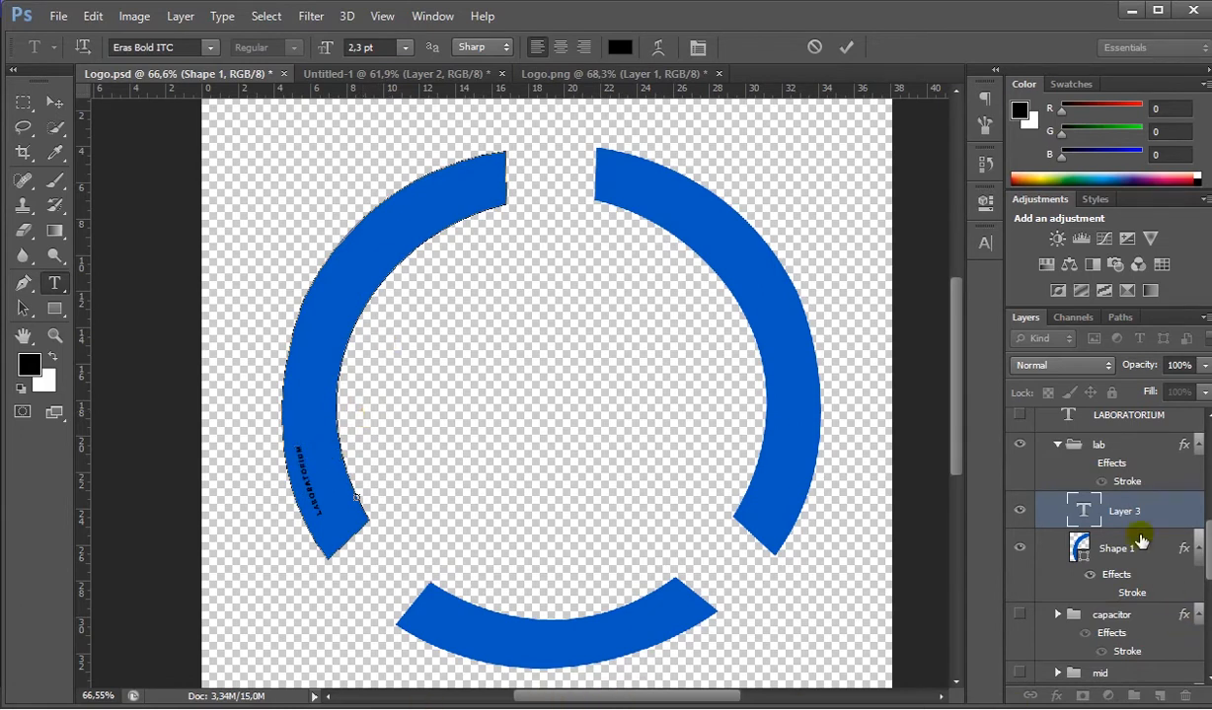
key("ctrl+a")
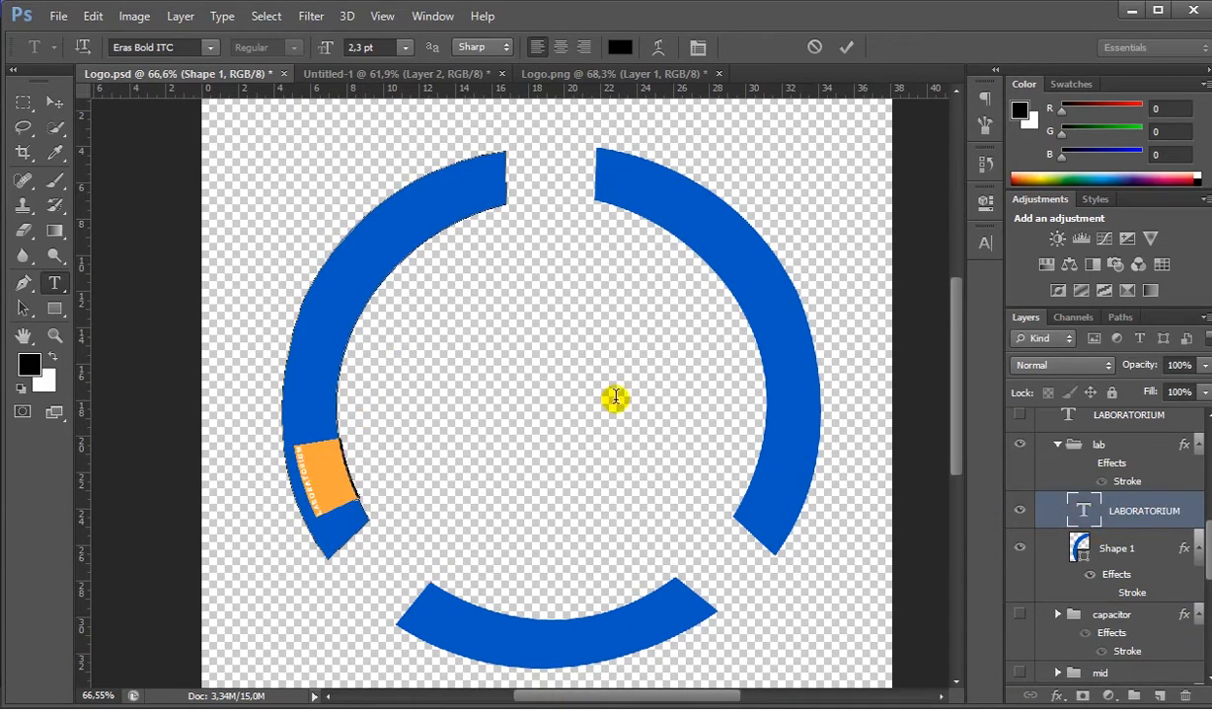
left_click(54, 103)
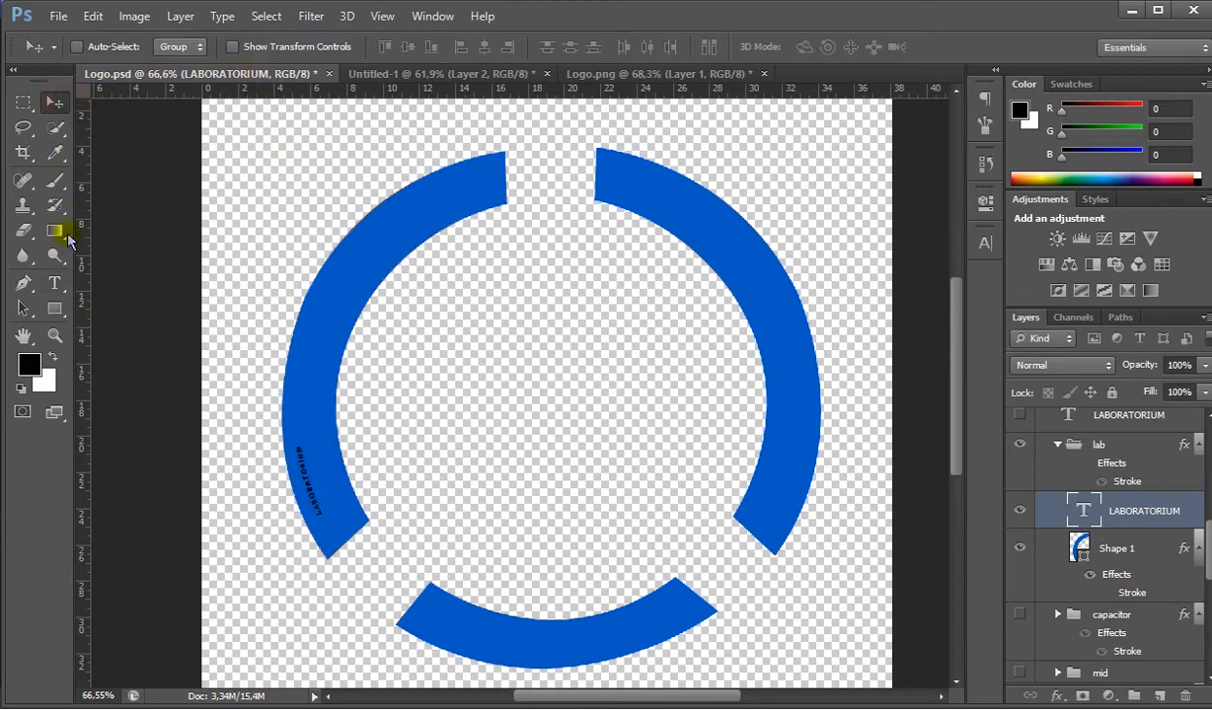
- Set the font size of the new LABORATORIUM path text to 10,3 pt
key("t")
double_click(1083, 511)
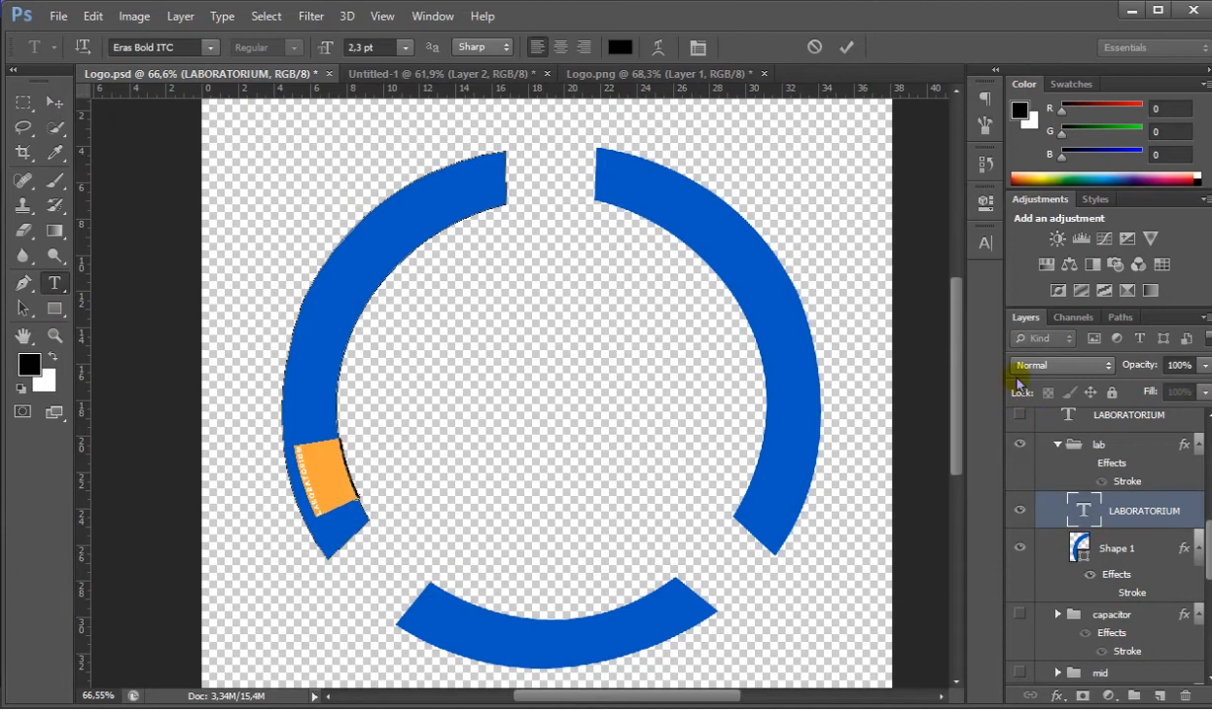
left_click(986, 244)
left_click(827, 282)
key("Up")
key("Up")
key("Up")
key("Up")
key("Up")
key("Up")
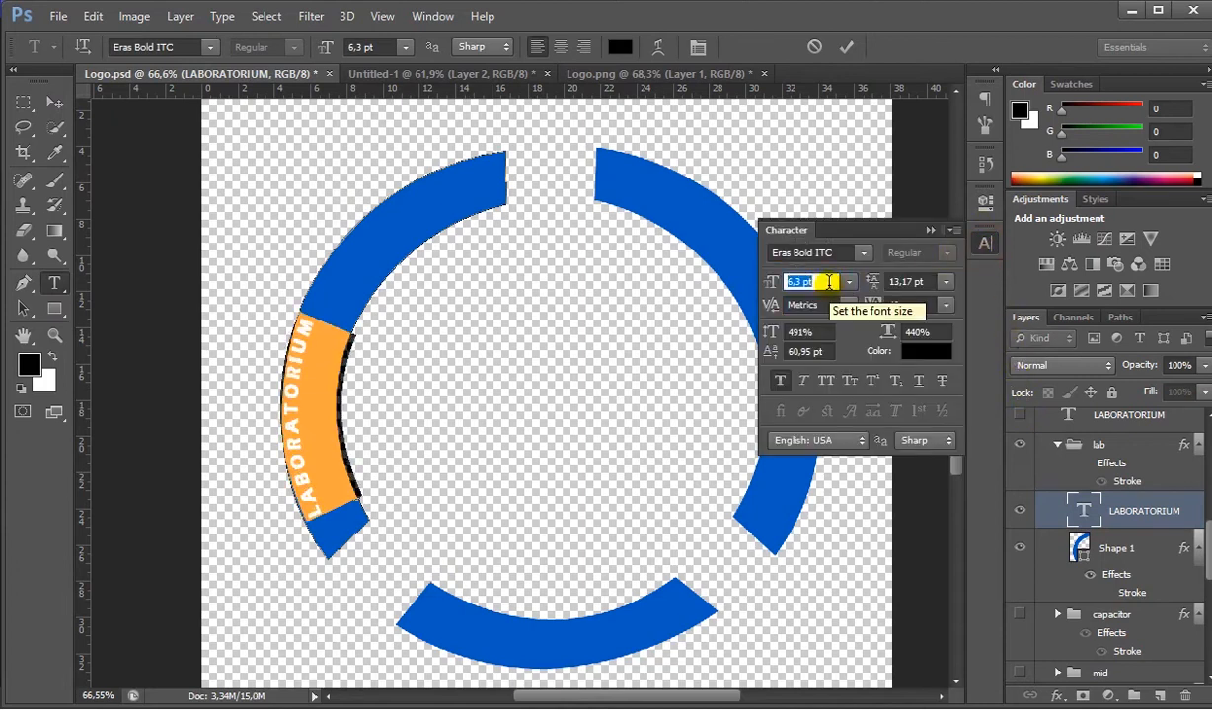
key("Up")
key("Up")
key("Up")
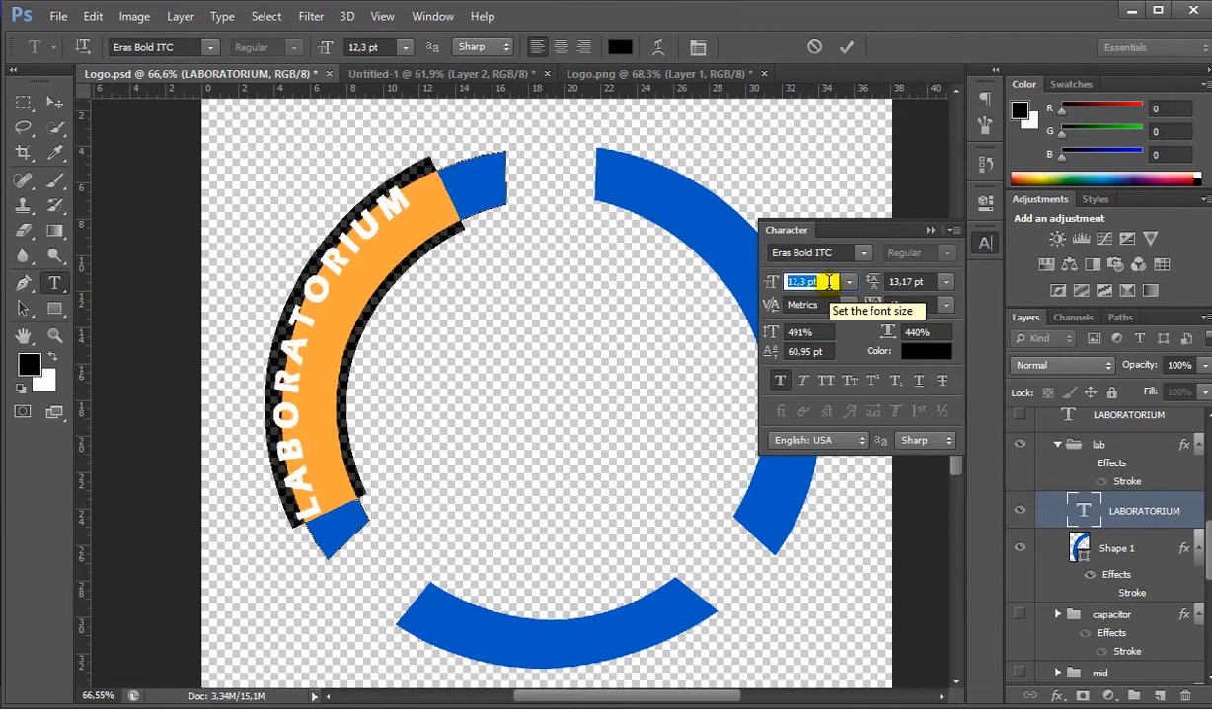
key("Down")
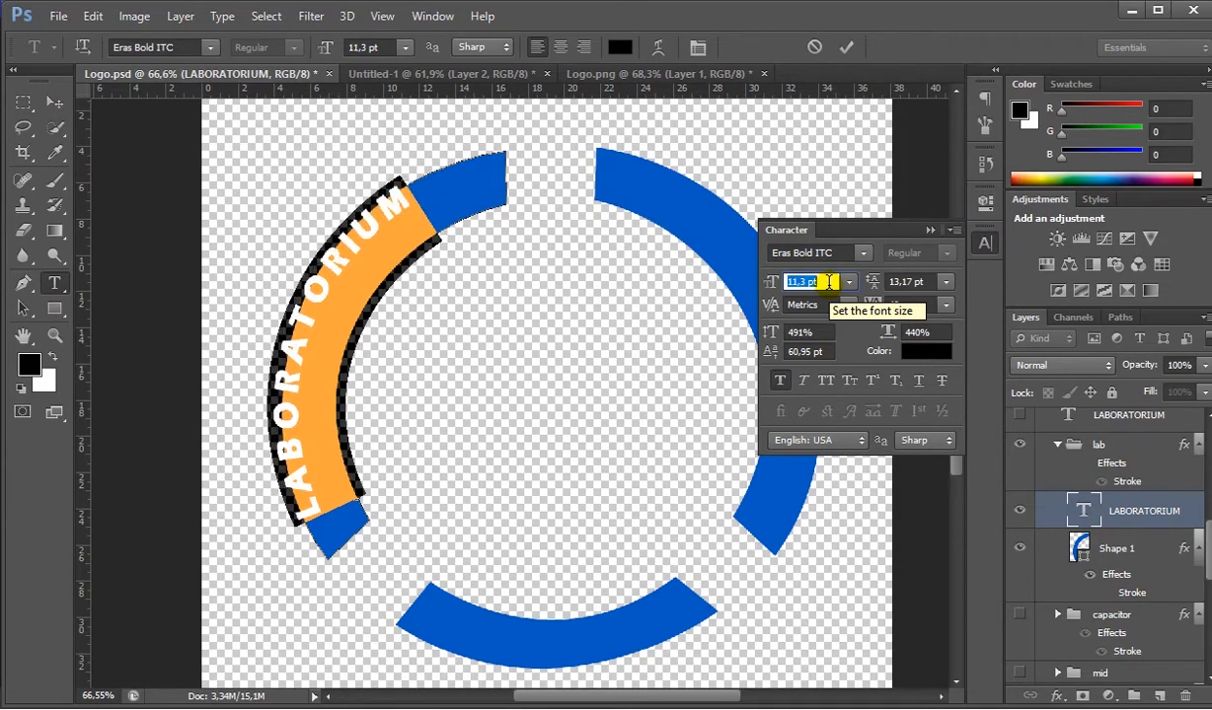
key("Up")
key("Up")
key("Up")
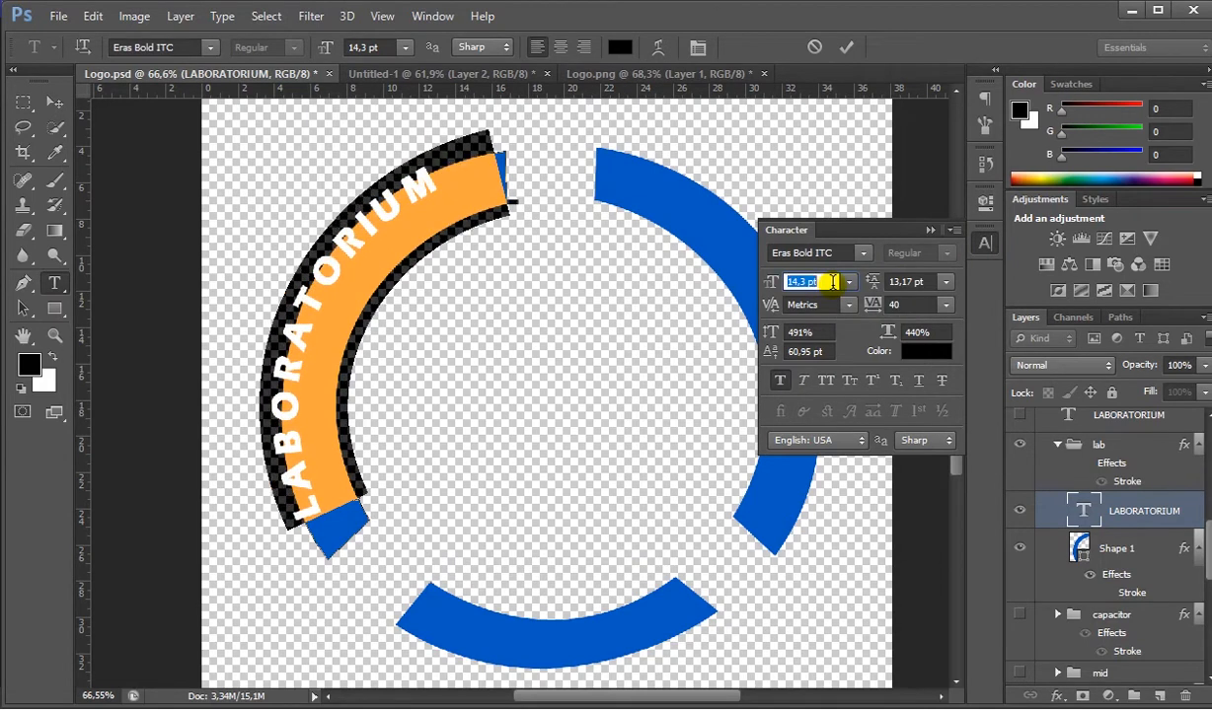
key("Down")
key("Down")
key("Down")
key("Down")
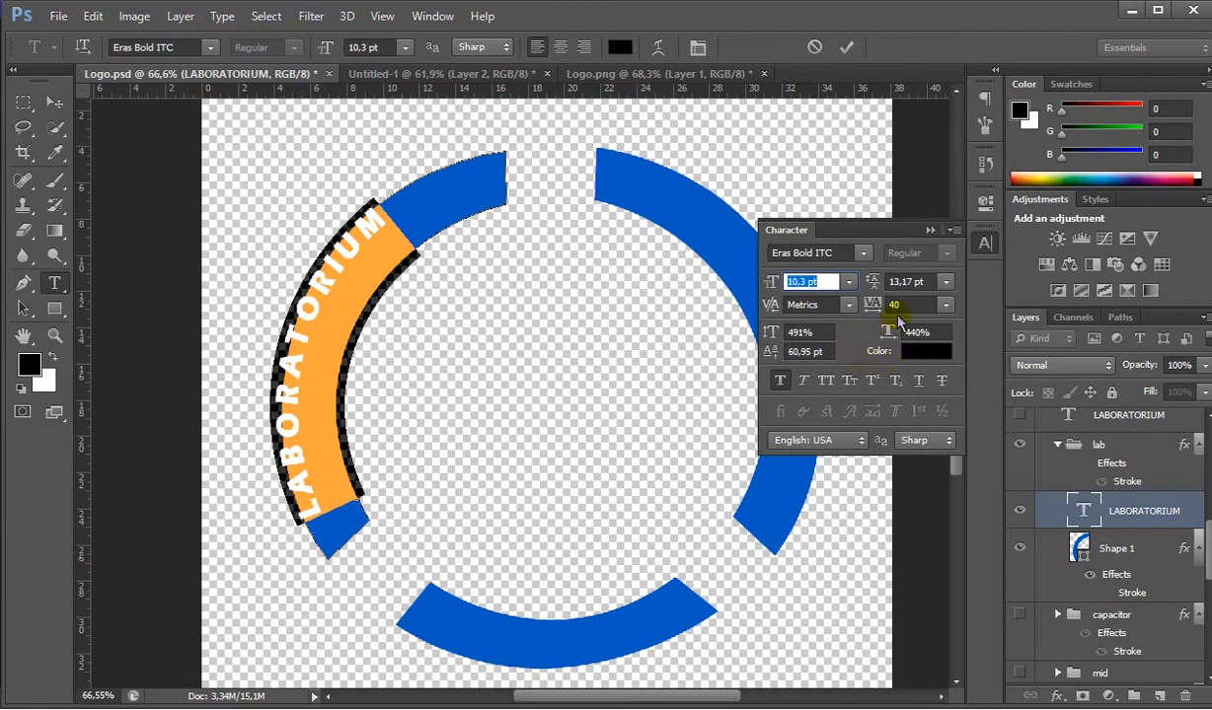
- Set the LABORATORIUM path text's vertical scale to 488% and its baseline shift to 42,95 pt
left_click(819, 339)
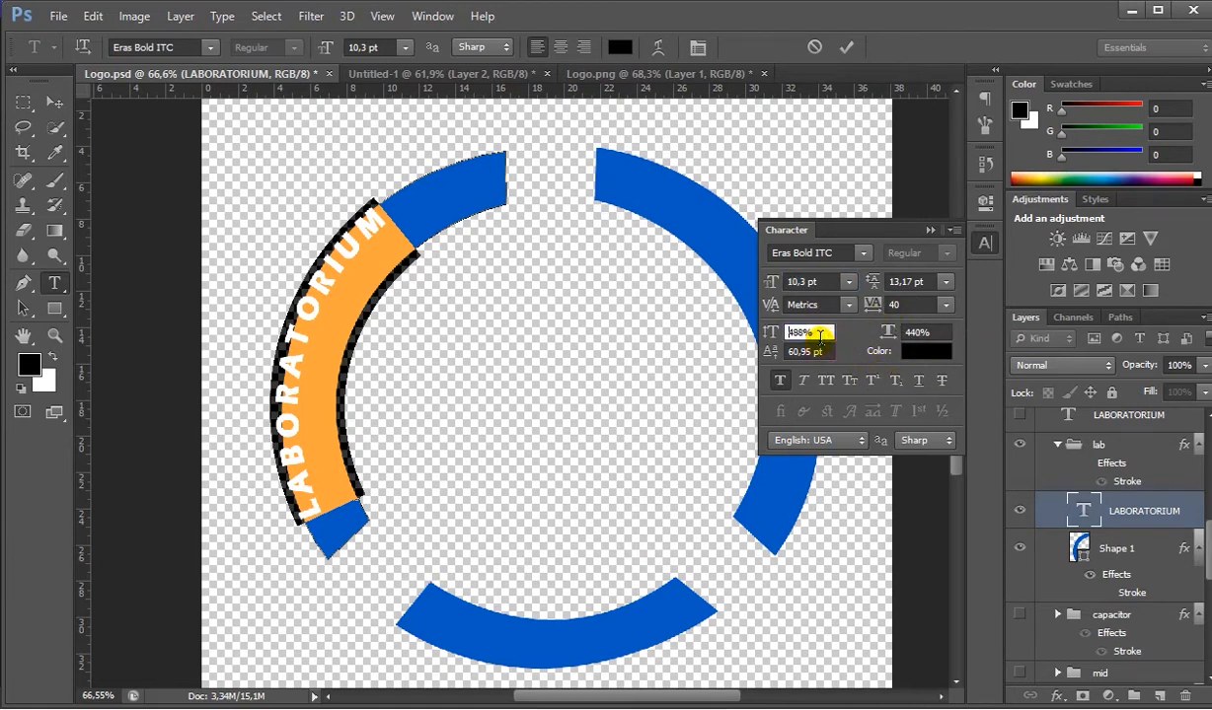
left_click(824, 351)
scroll(822, 352, "down", 15)
scroll(820, 353, "down", 18)
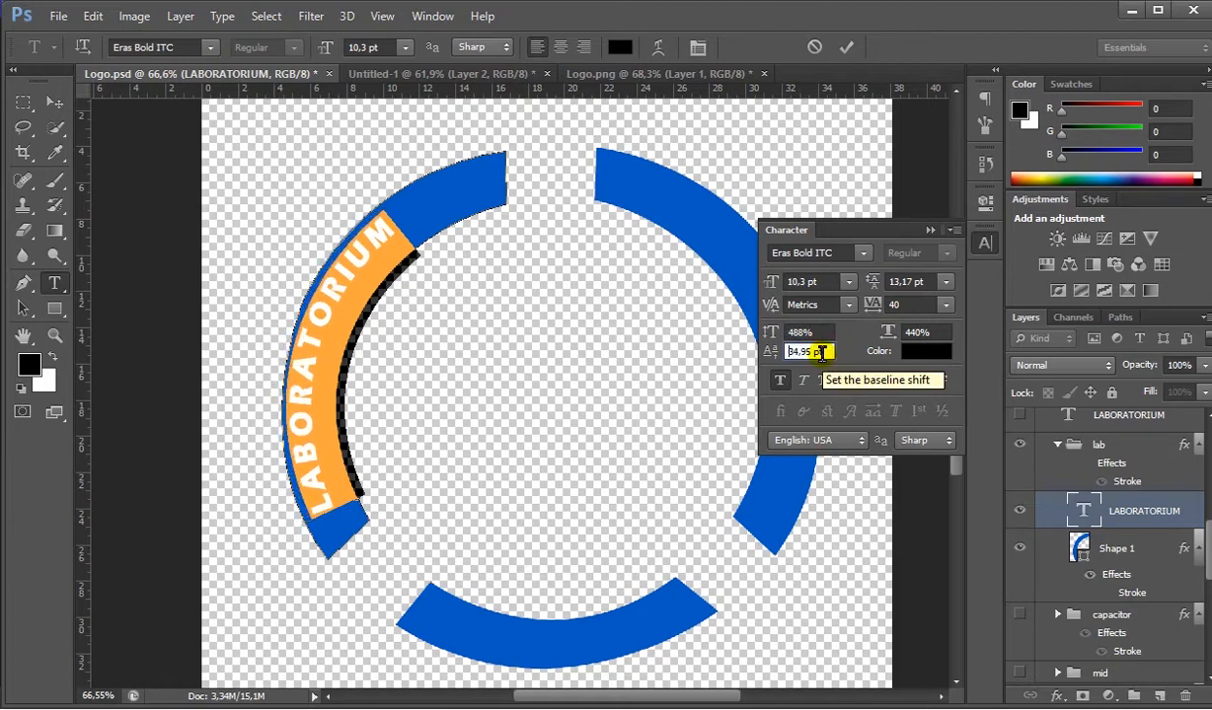
scroll(824, 351, "up", 15)
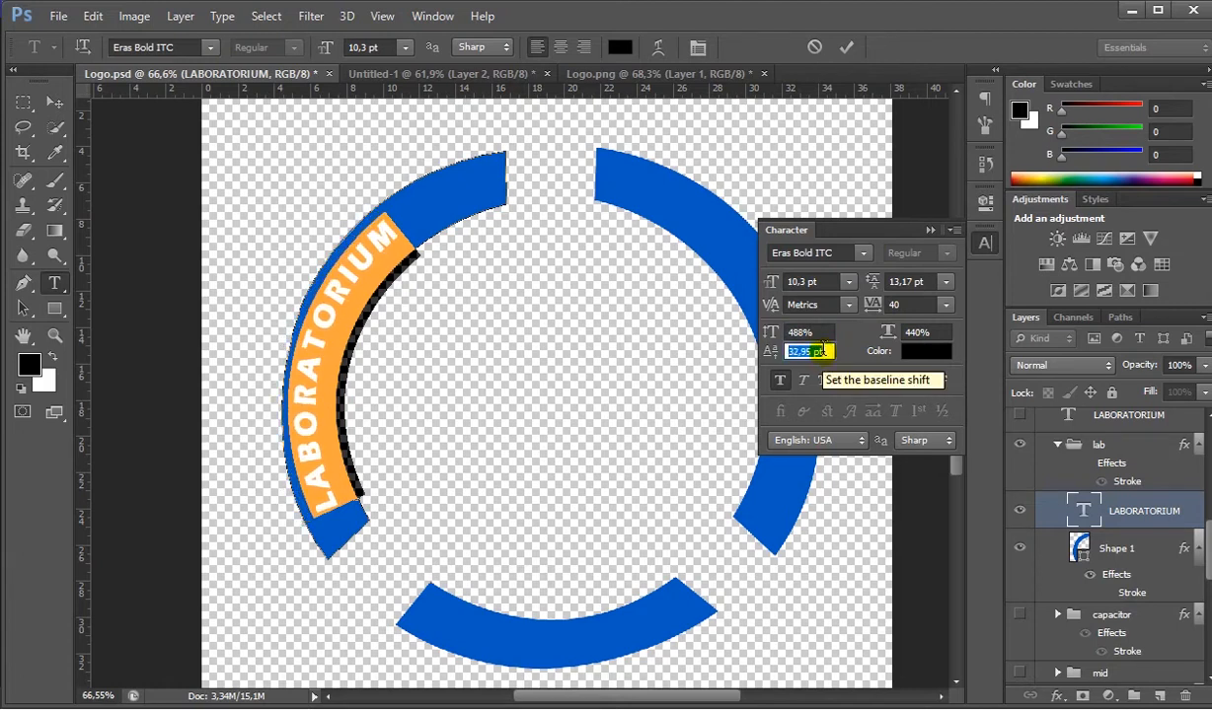
left_click(933, 231)
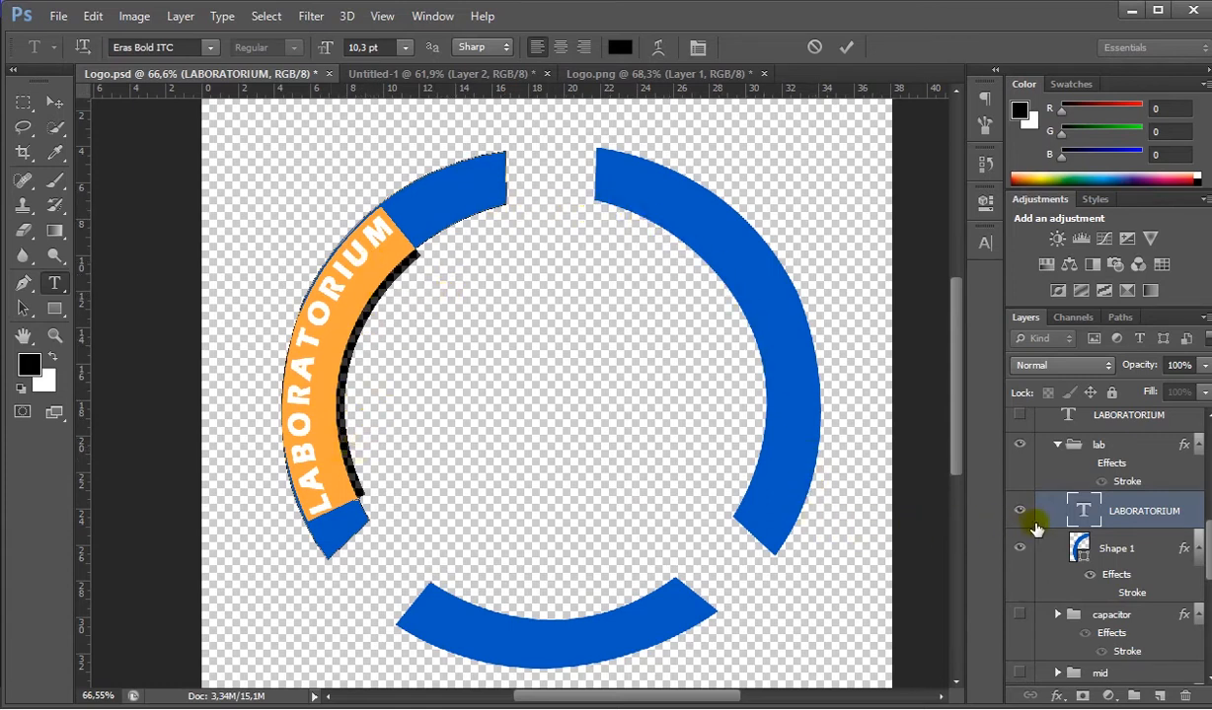
- Hide and delete the new LABORATORIUM text layer inside the lab group
scroll(1048, 528, "up", 1)
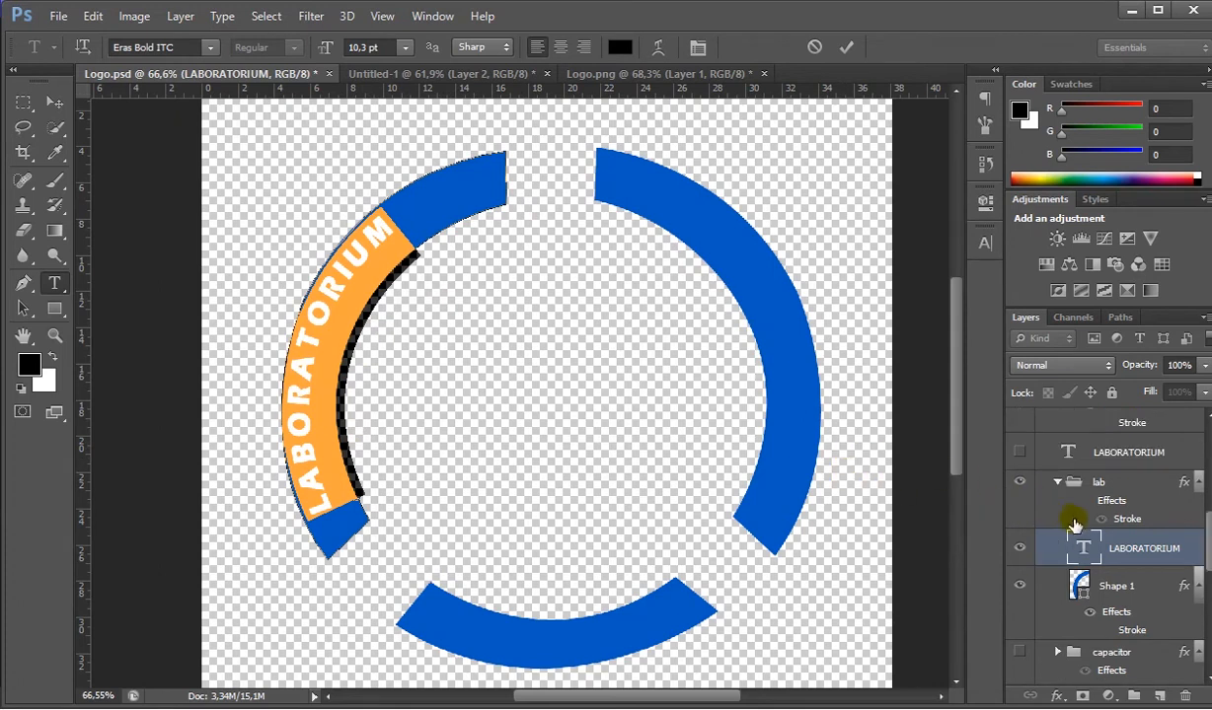
scroll(1036, 576, "down", 2)
scroll(1026, 553, "up", 1)
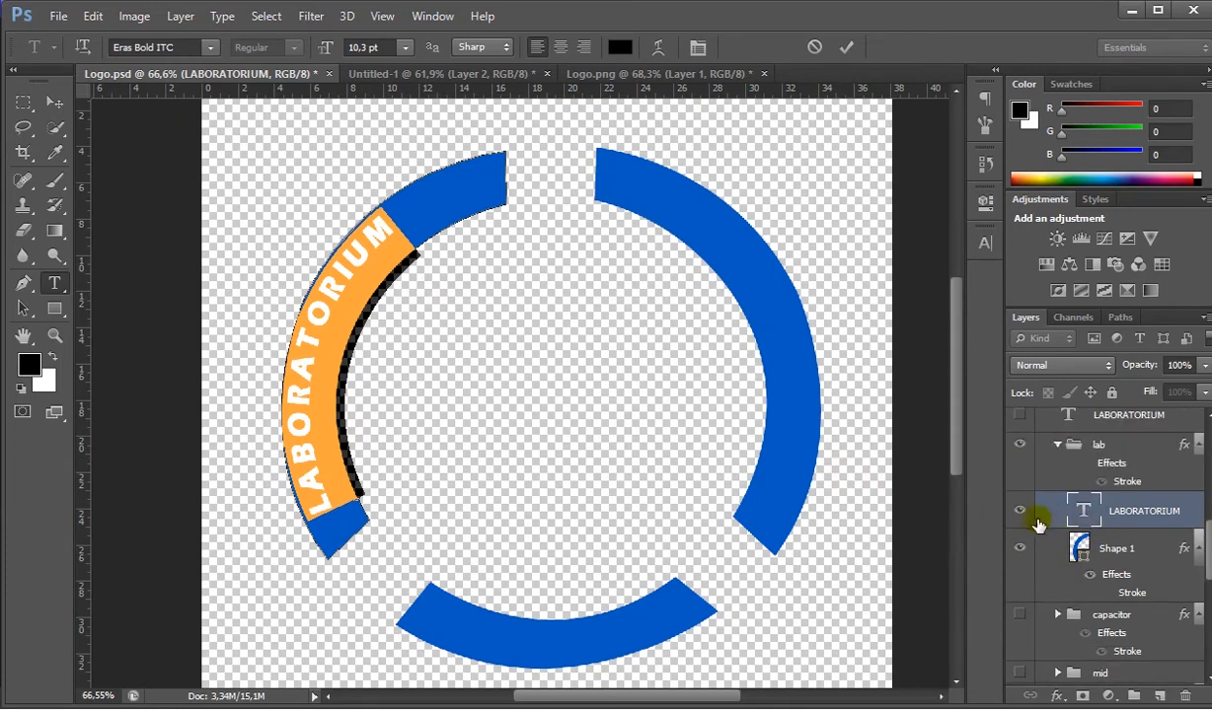
left_click(1021, 510)
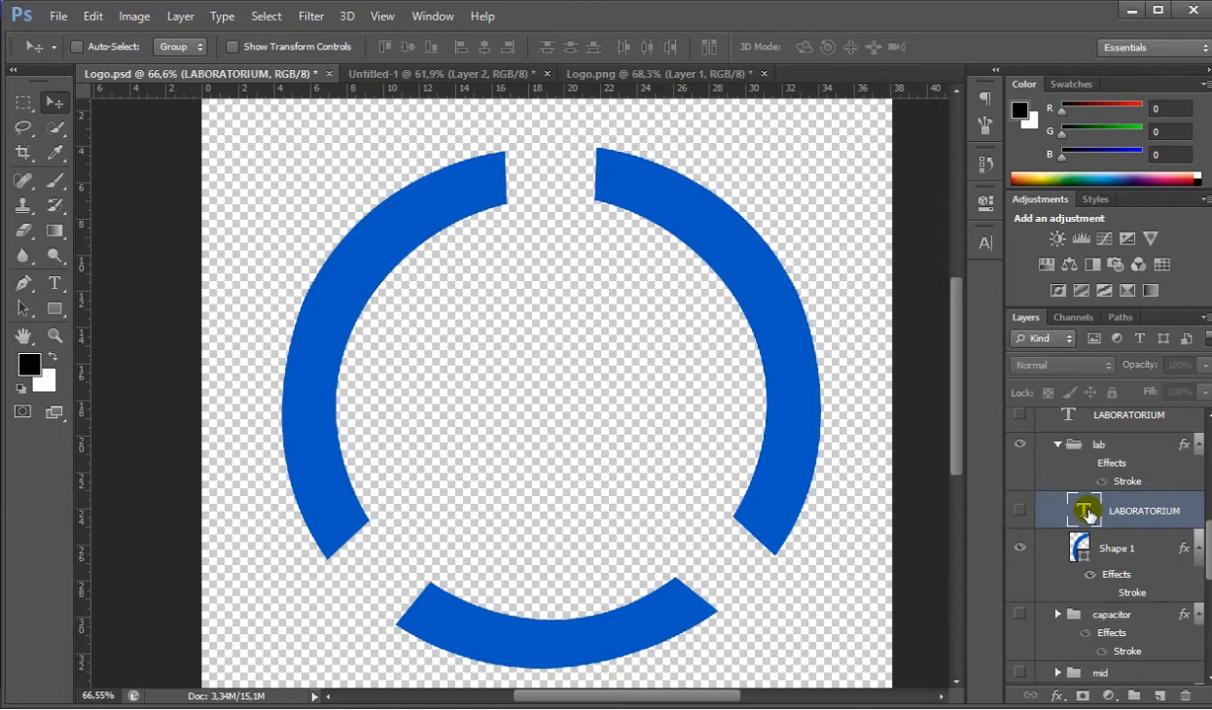
key("Delete")
- Show the existing LABORATORIUM, ELEKTRONIKA and INDUSTRI text layers on the three arcs
scroll(1087, 516, "down", 2)
scroll(1084, 518, "up", 5)
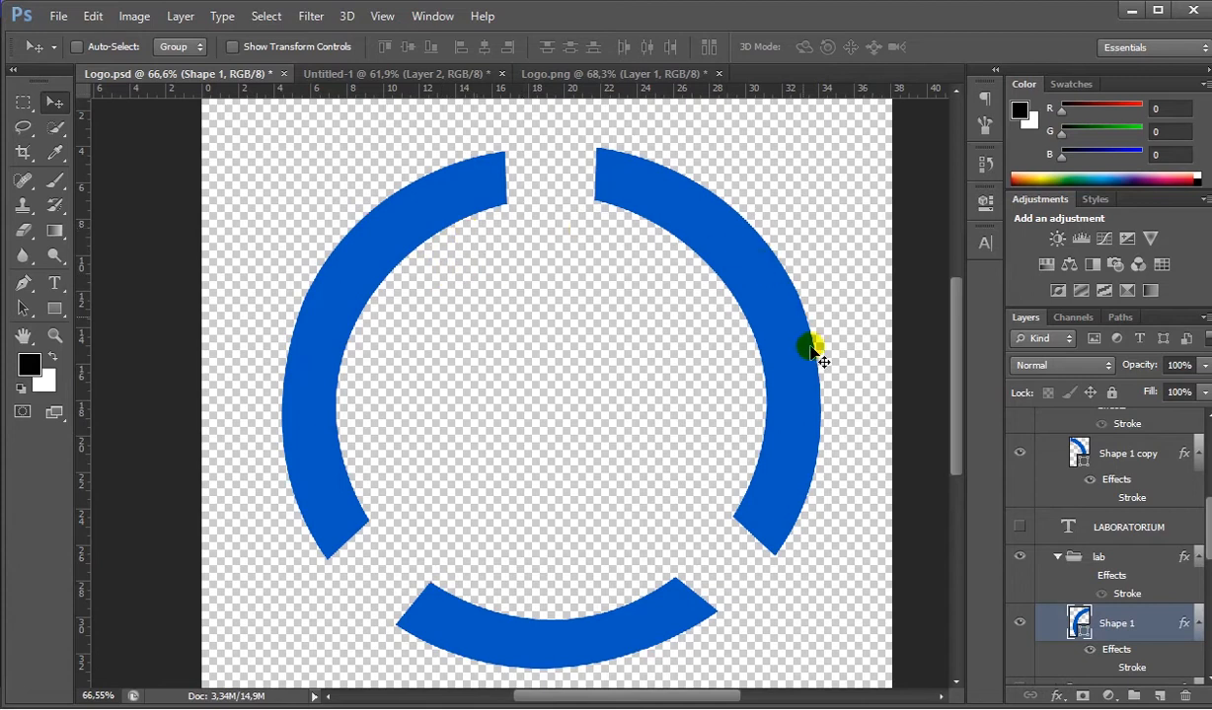
left_click(1020, 532)
scroll(1024, 529, "up", 4)
left_click(1024, 523)
scroll(1024, 513, "up", 4)
left_click(1022, 496)
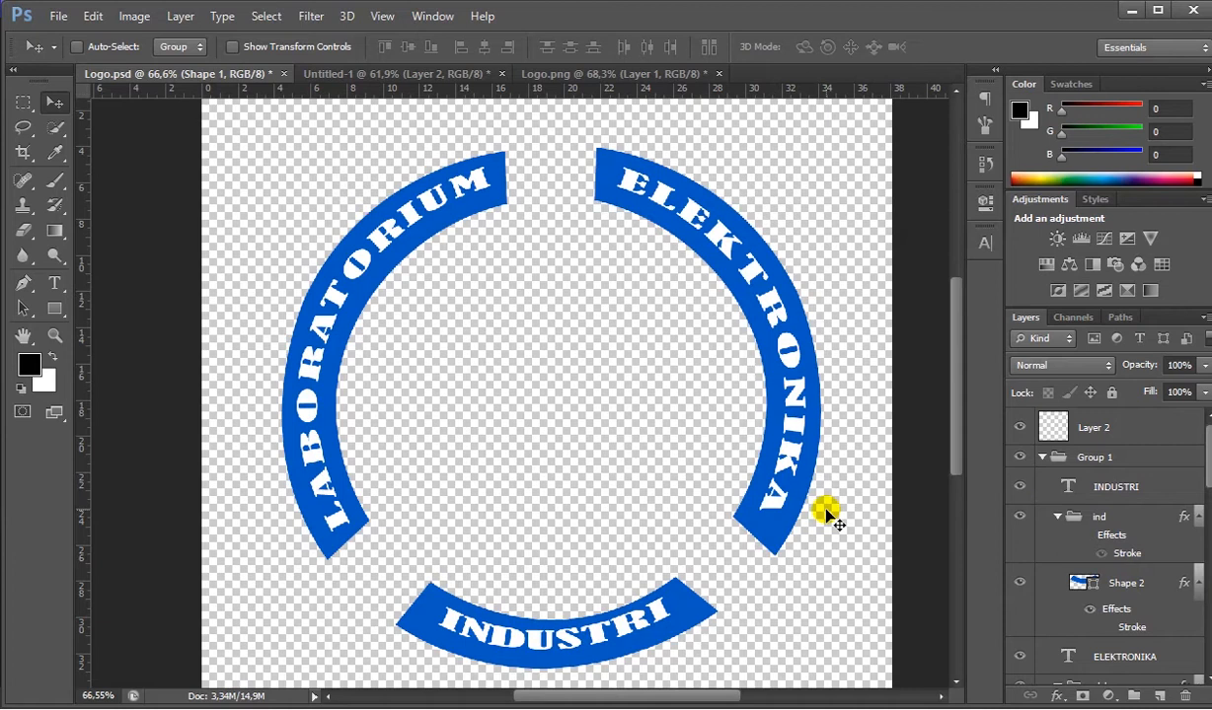
- Inspect the outlines around the arcs on the reference logo in Untitled-1
left_click(370, 73)
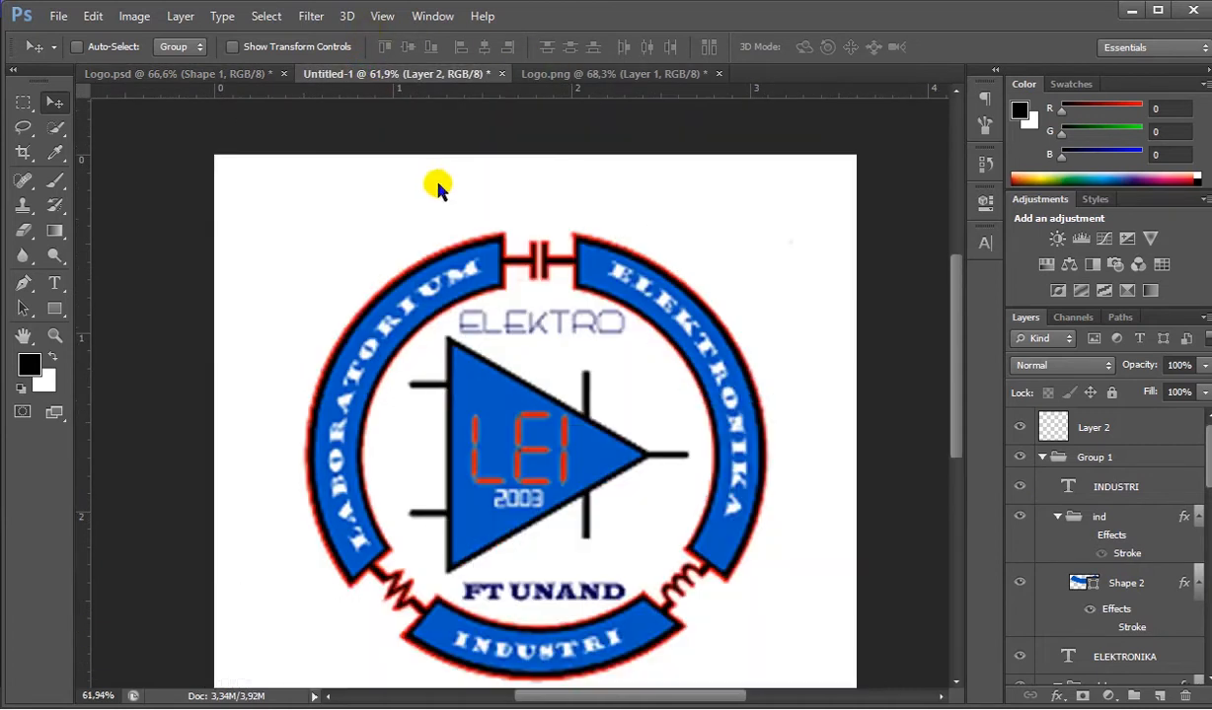
scroll(494, 254, "up", 1)
scroll(493, 255, "up", 1)
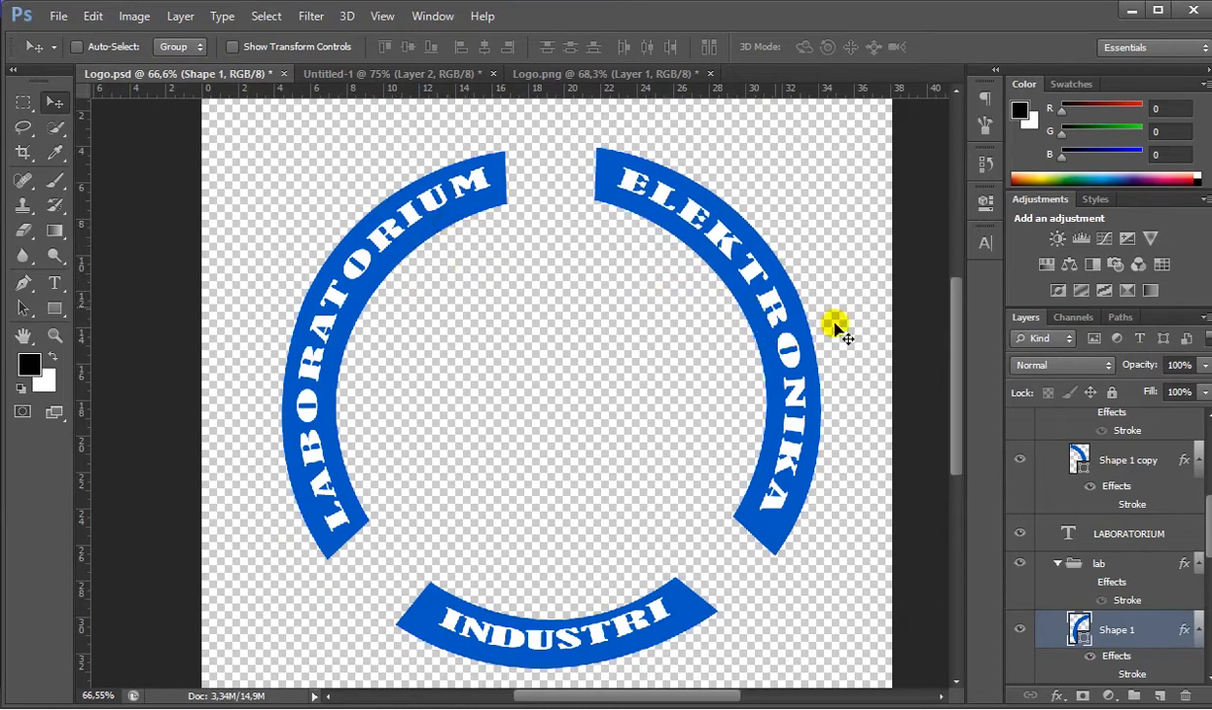
- Add a 6 px black outside stroke to Shape 1 copy, the ELEKTRONIKA arc
left_click(805, 316, "ctrl")
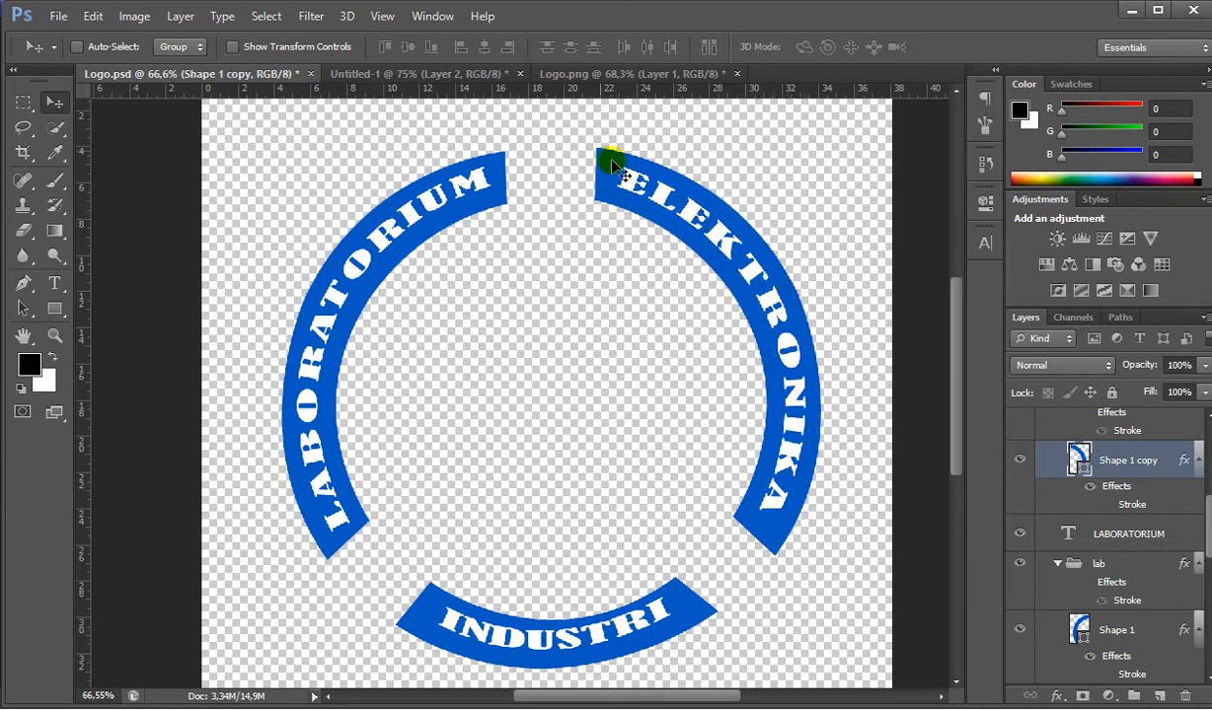
right_click(1155, 468)
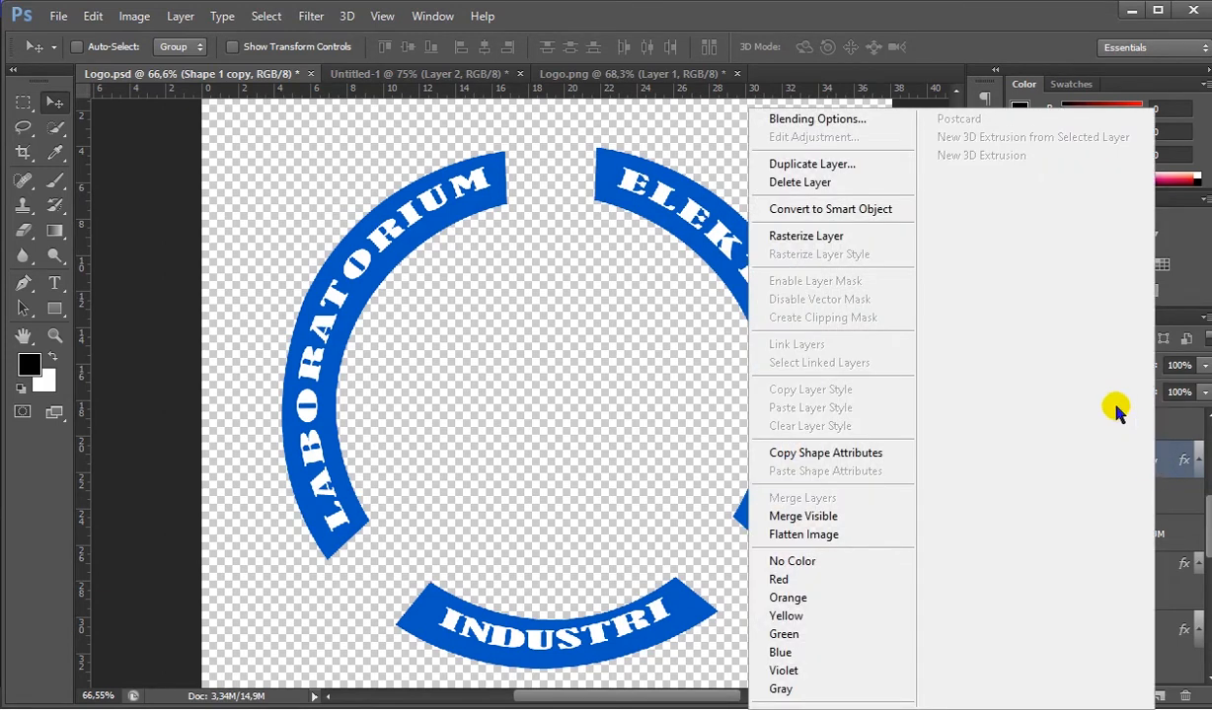
left_click(833, 122)
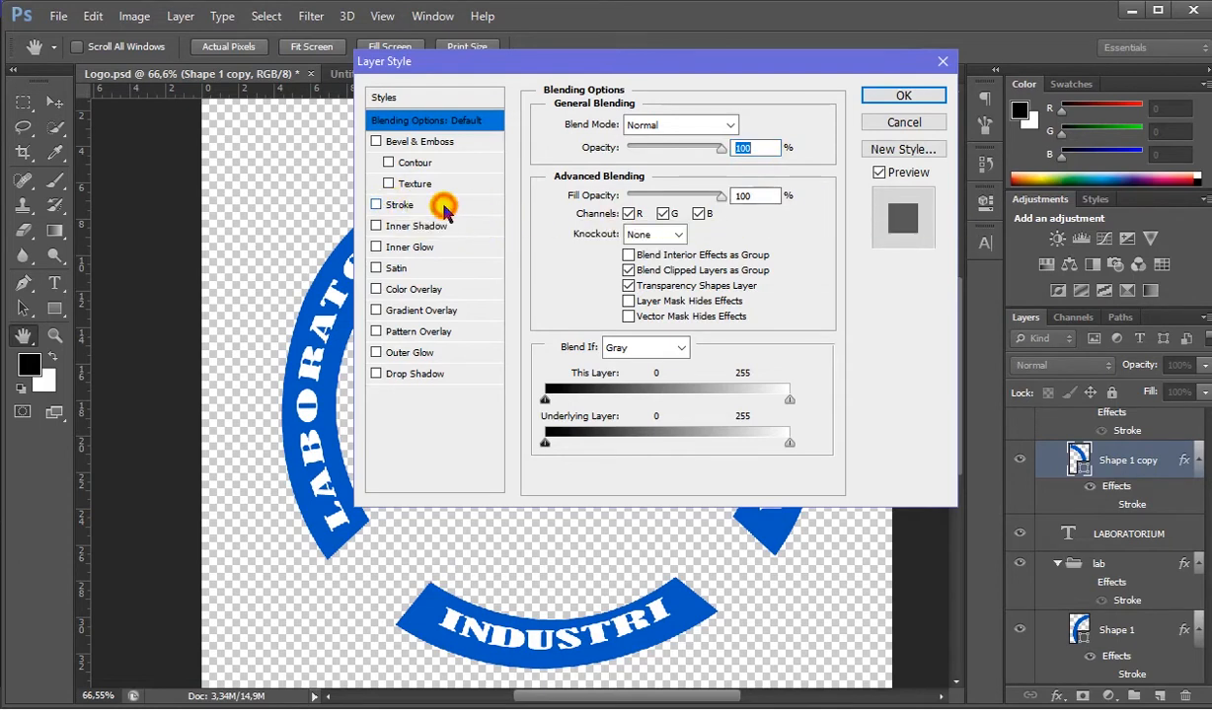
left_click(387, 206)
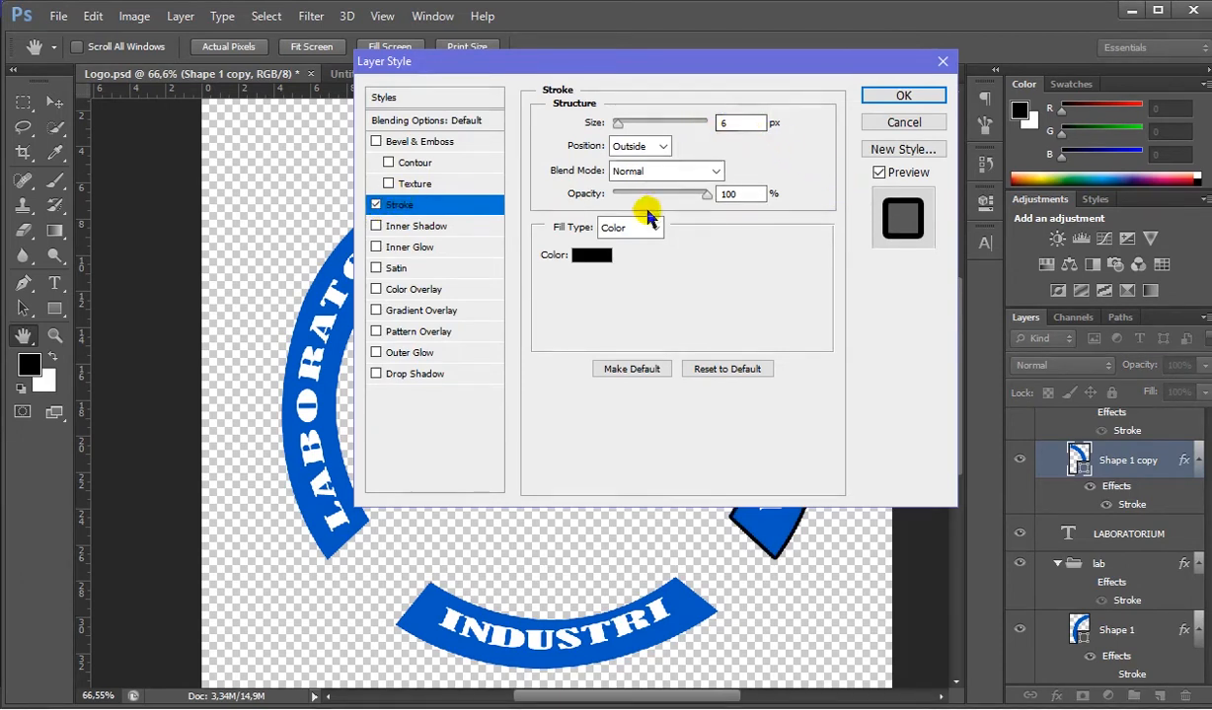
left_click(592, 262)
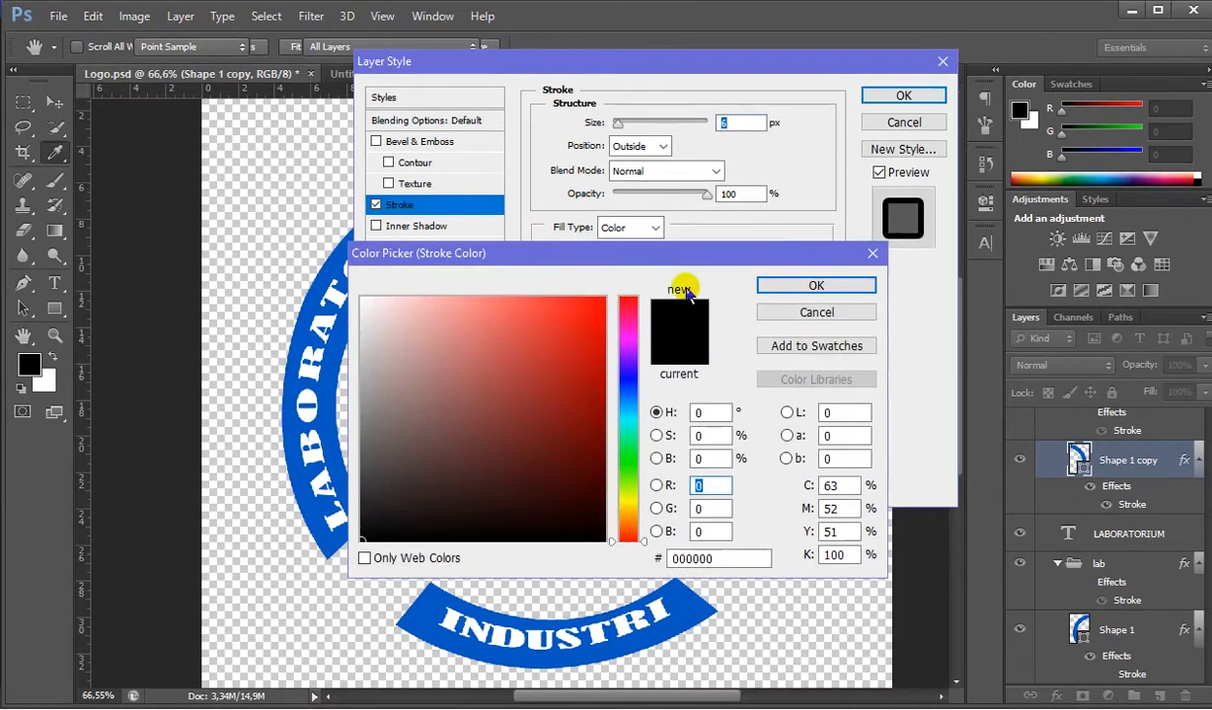
left_click(841, 287)
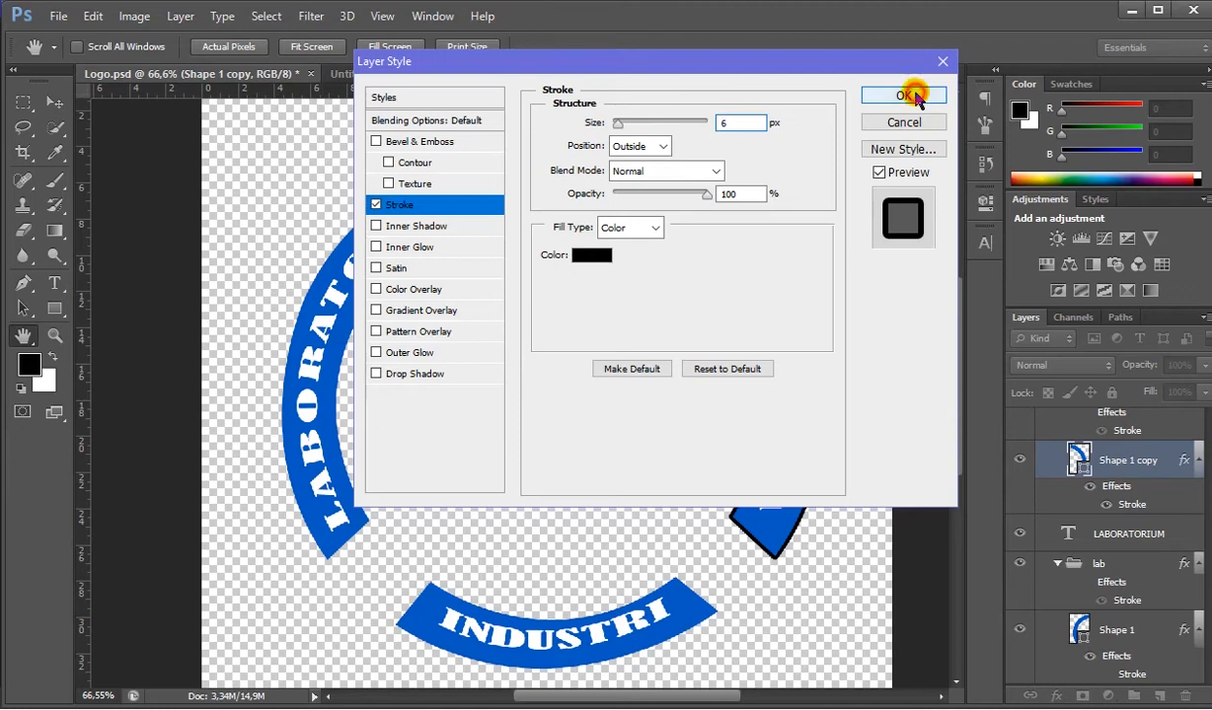
left_click(914, 101)
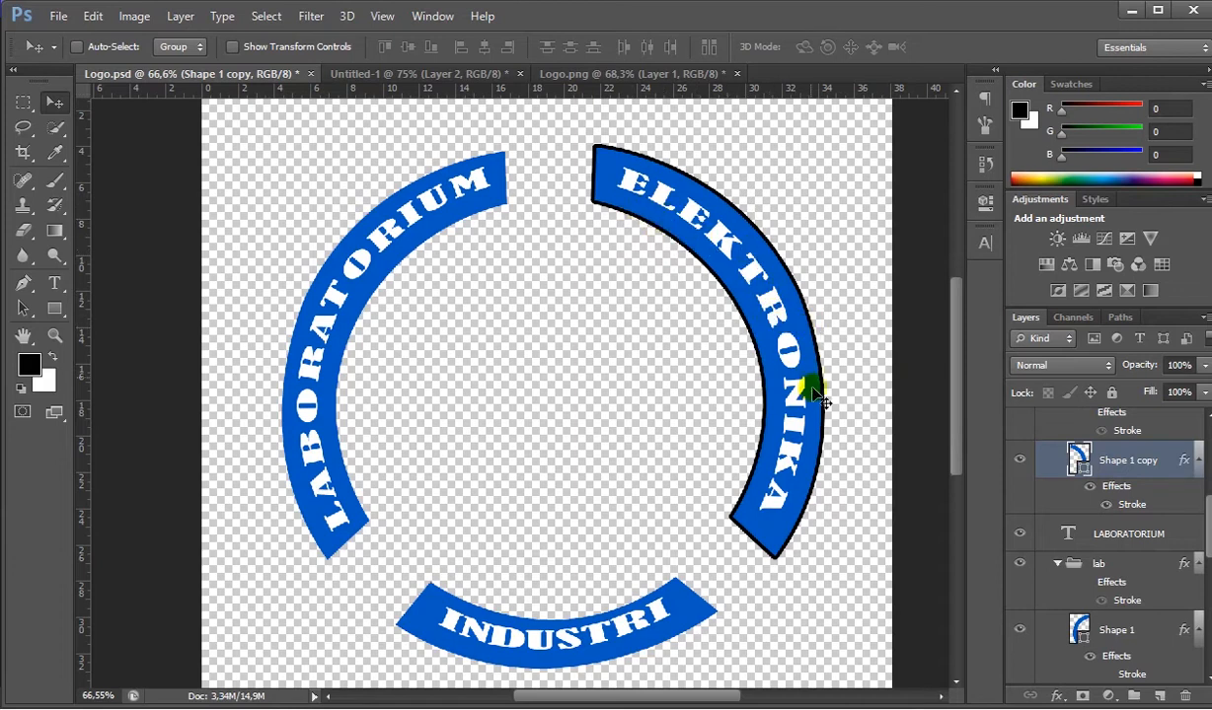
- Turn on the black stroke effect for the LABORATORIUM arc (Shape 1) and the INDUSTRI arc
scroll(1113, 533, "down", 2)
scroll(1115, 536, "down", 2)
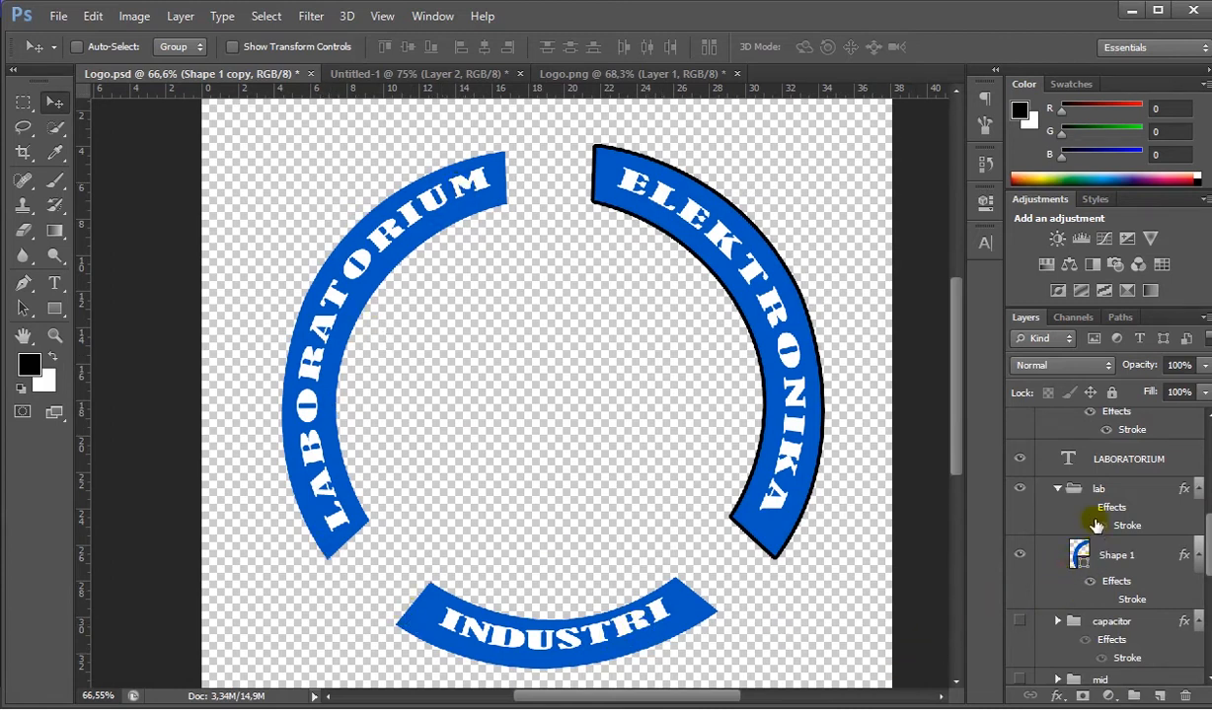
left_click(1107, 601)
scroll(1109, 606, "down", 1)
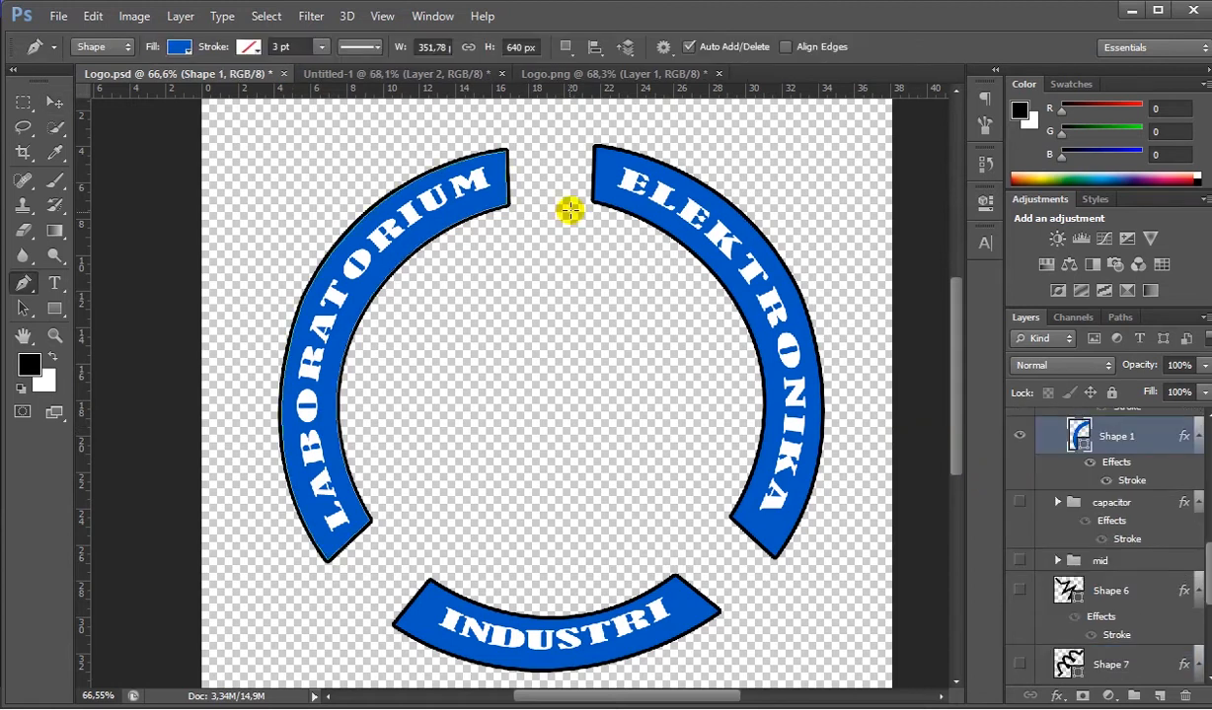
- Check the reference logo and place a vertical guide at about 19 cm, midway between the LABORATORIUM and ELEKTRONIKA arcs
left_click(473, 76)
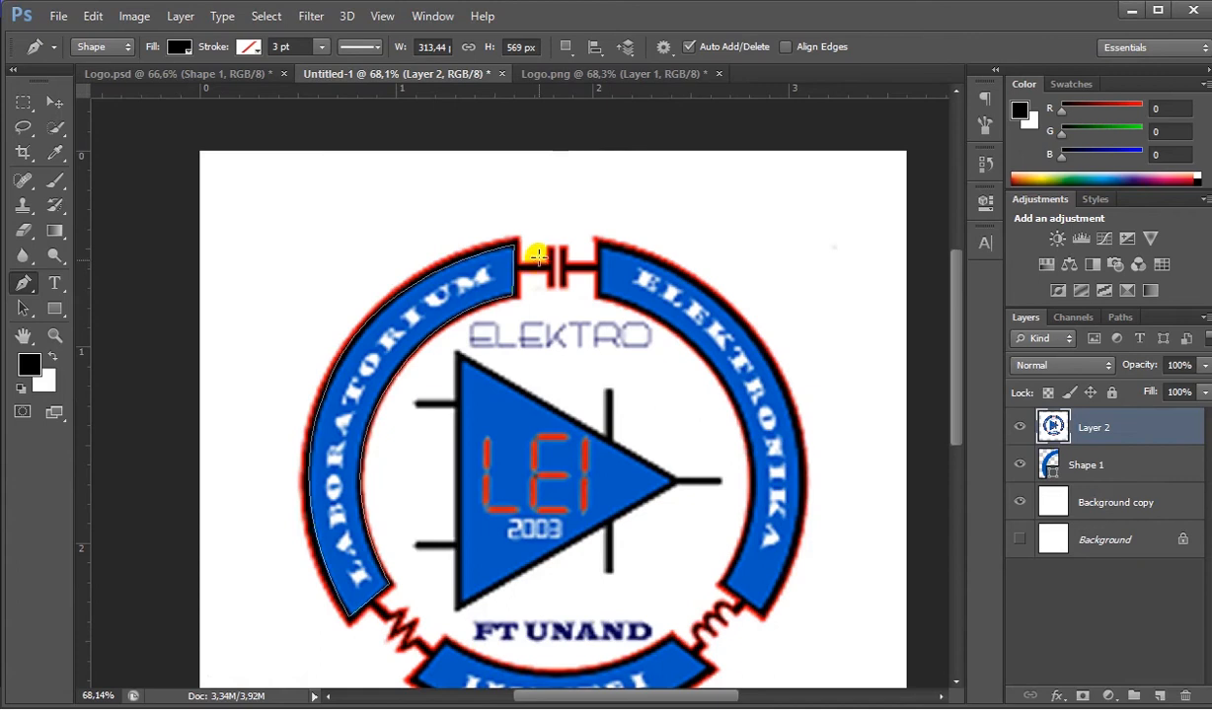
left_click(183, 74)
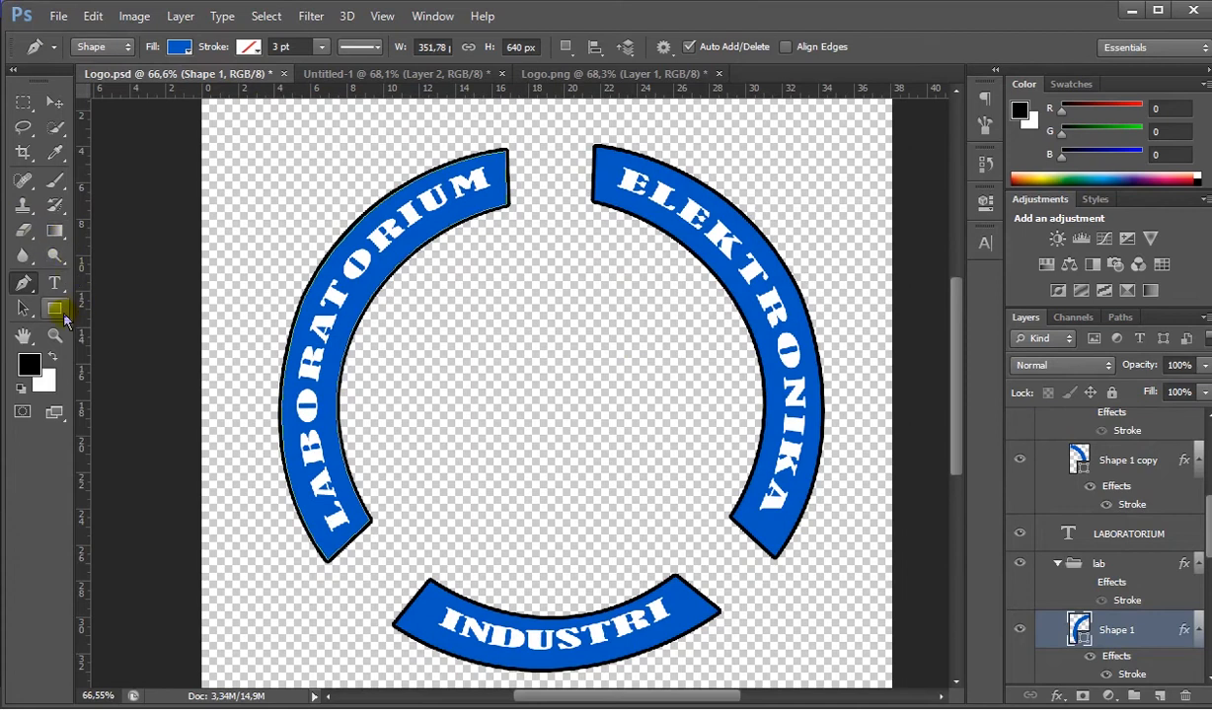
left_click(55, 309)
left_click(109, 378)
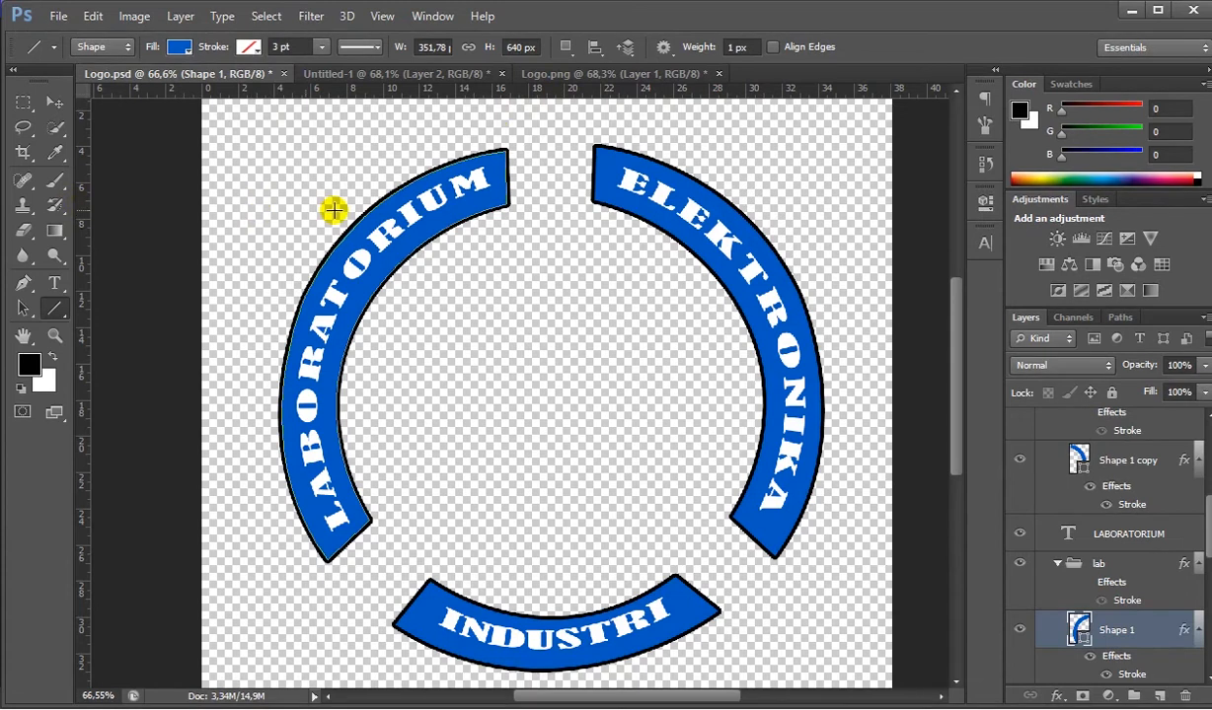
left_click_drag(86, 236, 555, 261)
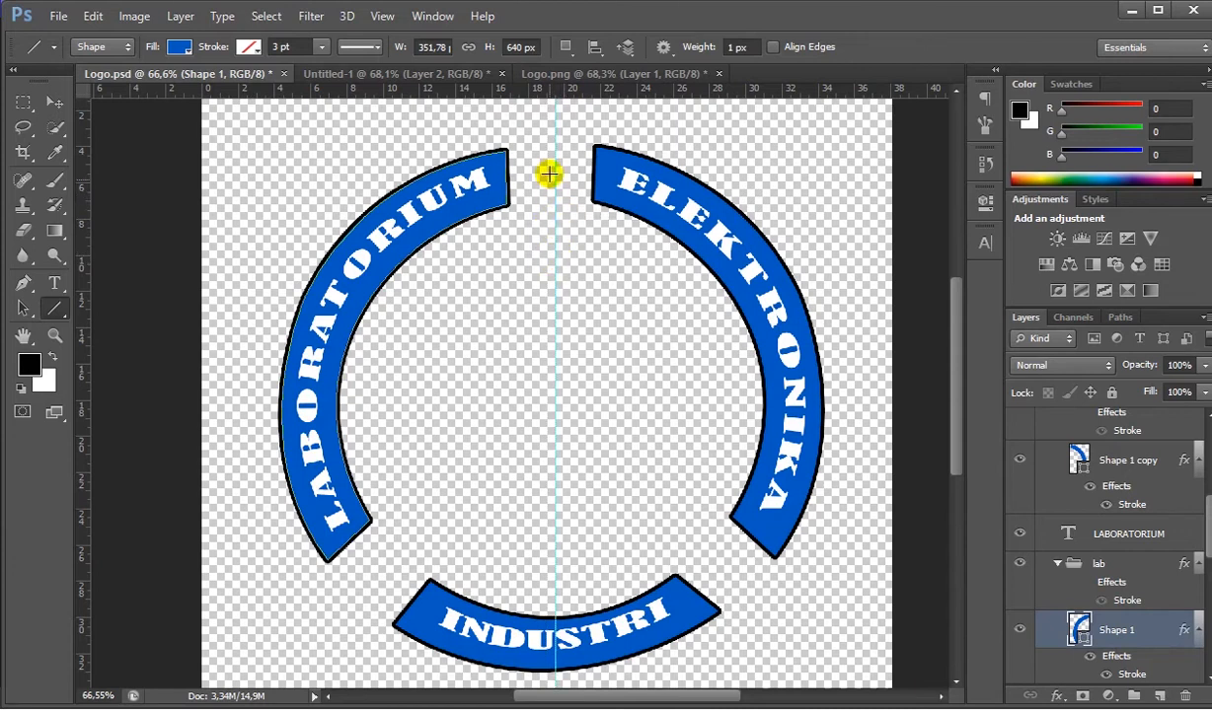
- Draw a 129 px horizontal line across the gap between the upper arcs and two vertical lines, about 61 and 56 px tall, crossing it
left_click_drag(507, 175, 536, 174)
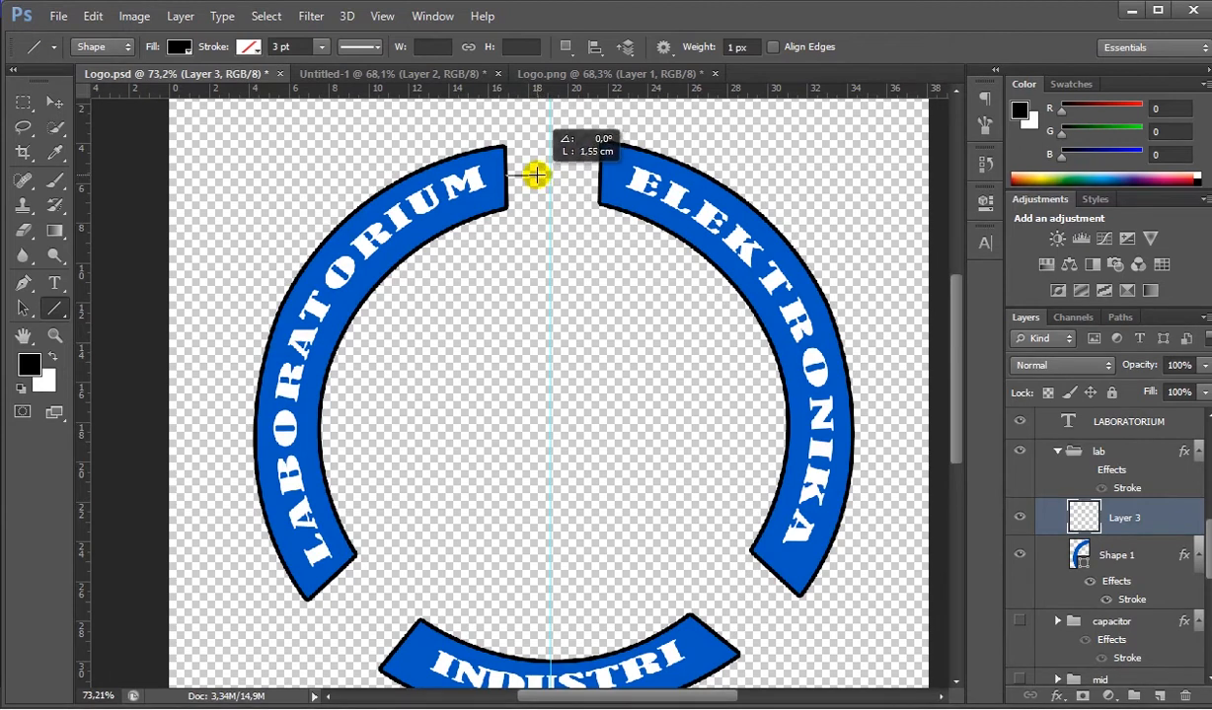
left_click_drag(536, 174, 597, 176)
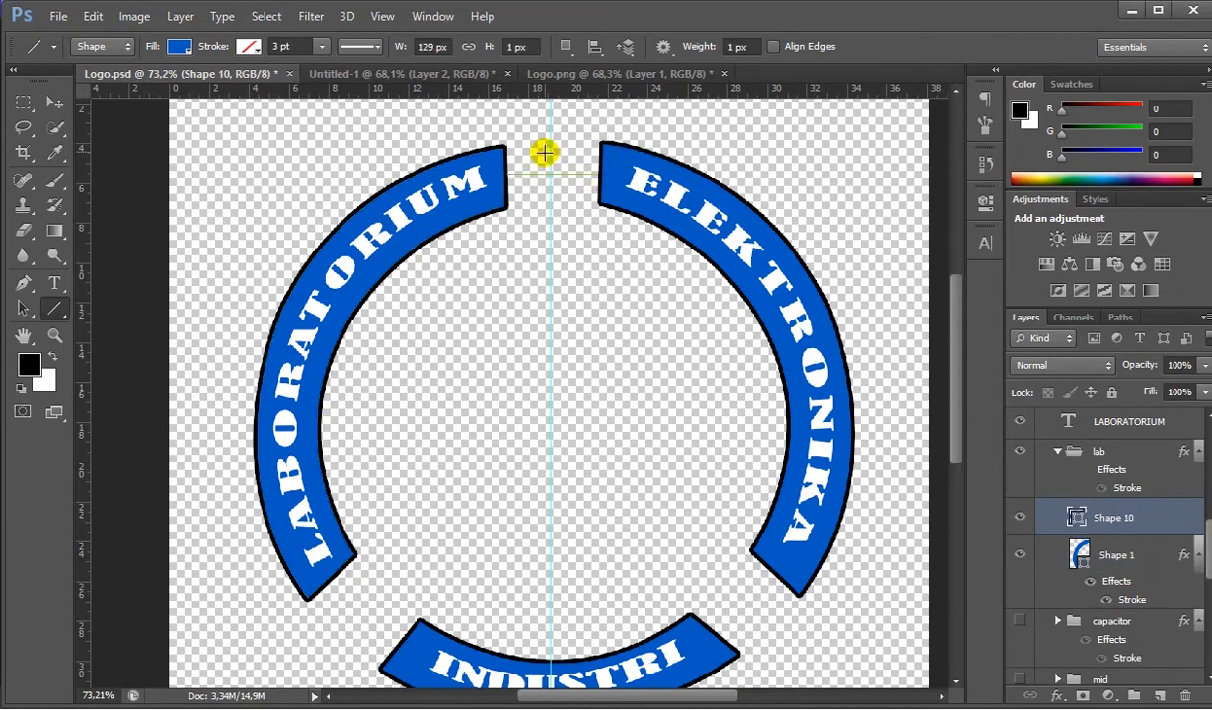
left_click_drag(543, 152, 564, 196)
key("ctrl+z")
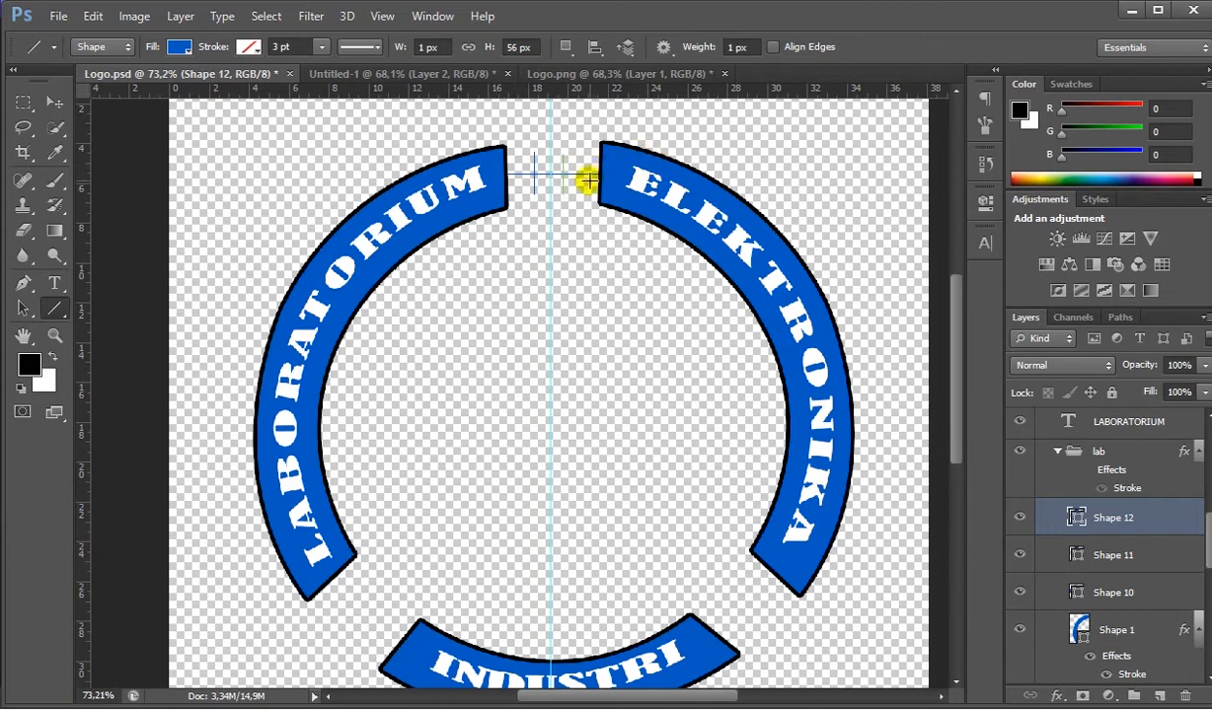
- Scale the vertical line nearest the LABORATORIUM arc (Shape 11) to 900% width and 91.8% height
scroll(577, 177, "up", 1)
scroll(578, 177, "up", 3)
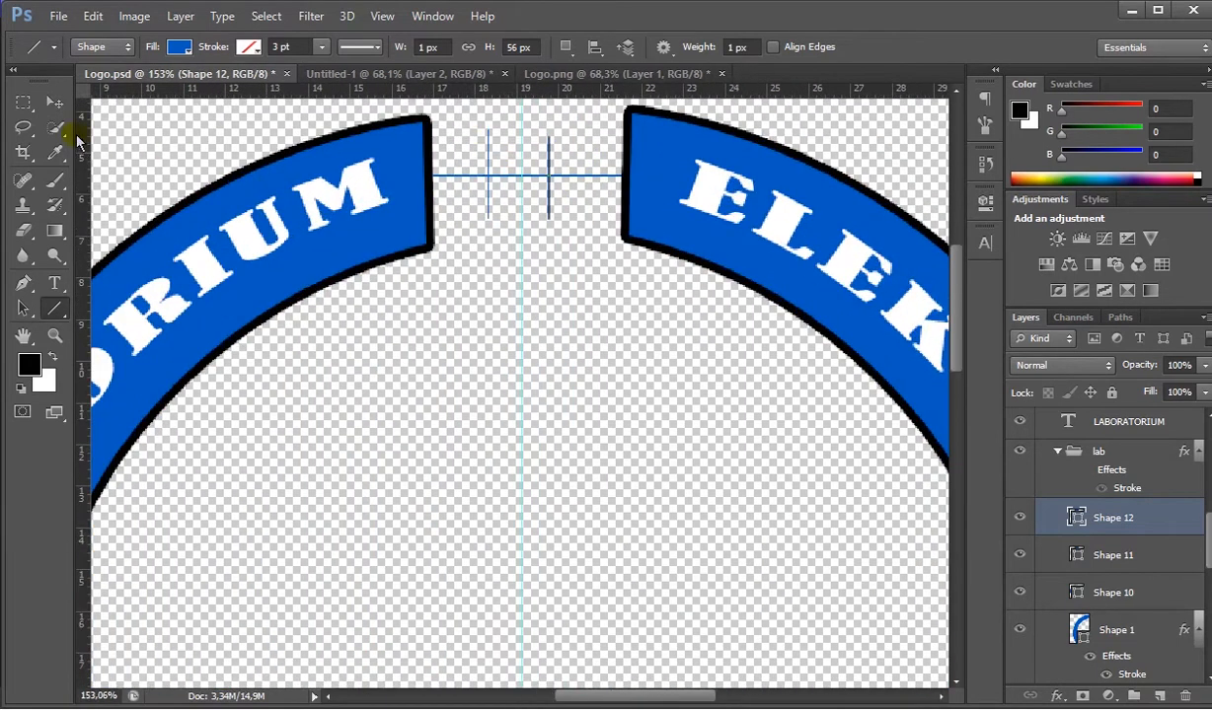
left_click(1080, 564)
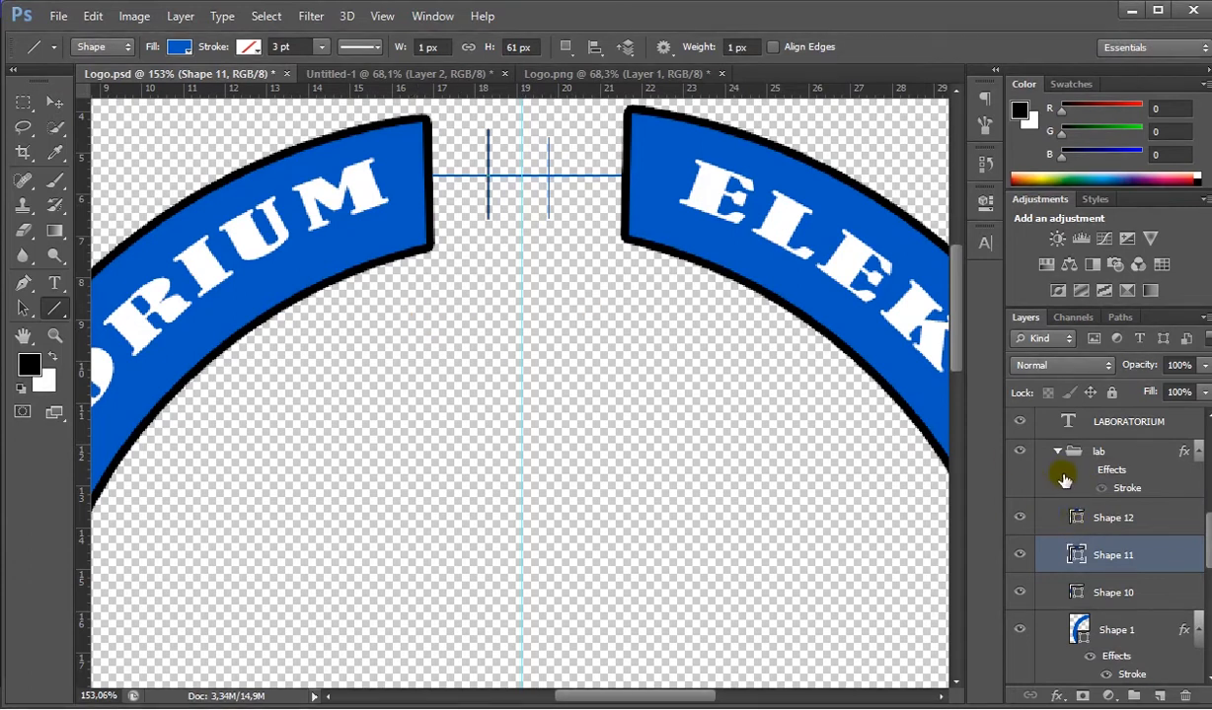
left_click(54, 102)
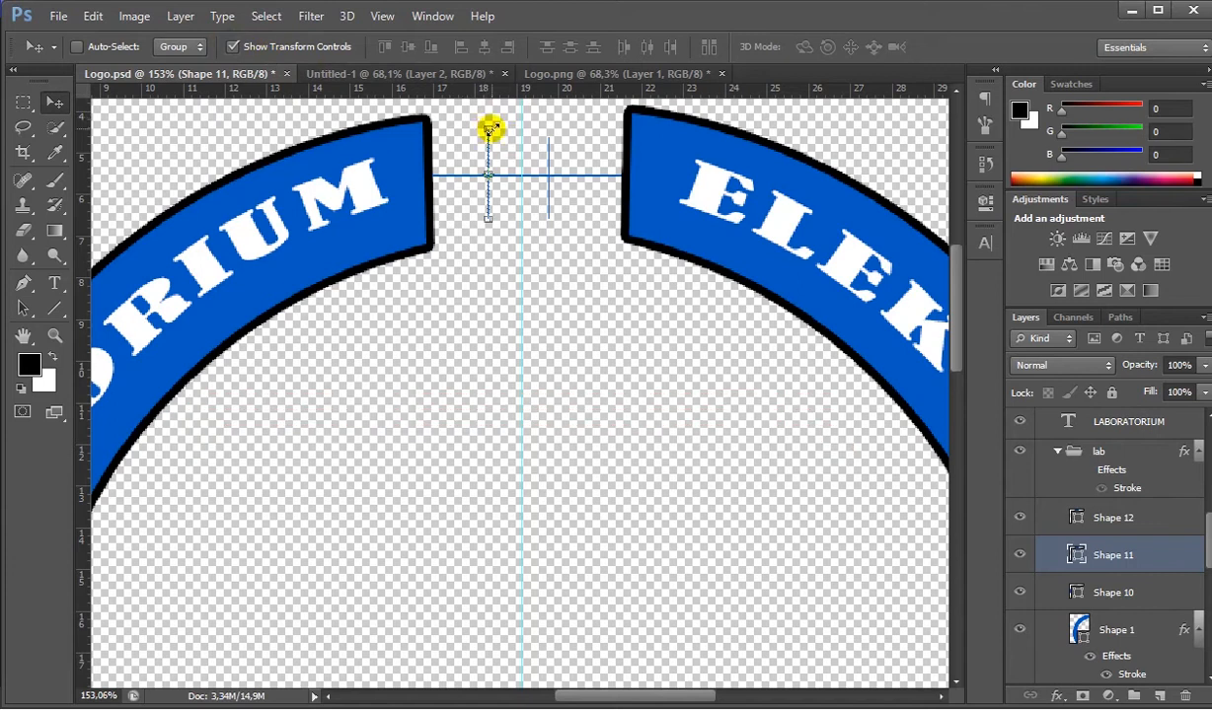
left_click_drag(487, 131, 488, 121)
mouse_move(488, 125)
left_mouse_down()
mouse_move(511, 128)
mouse_move(493, 128)
left_mouse_up()
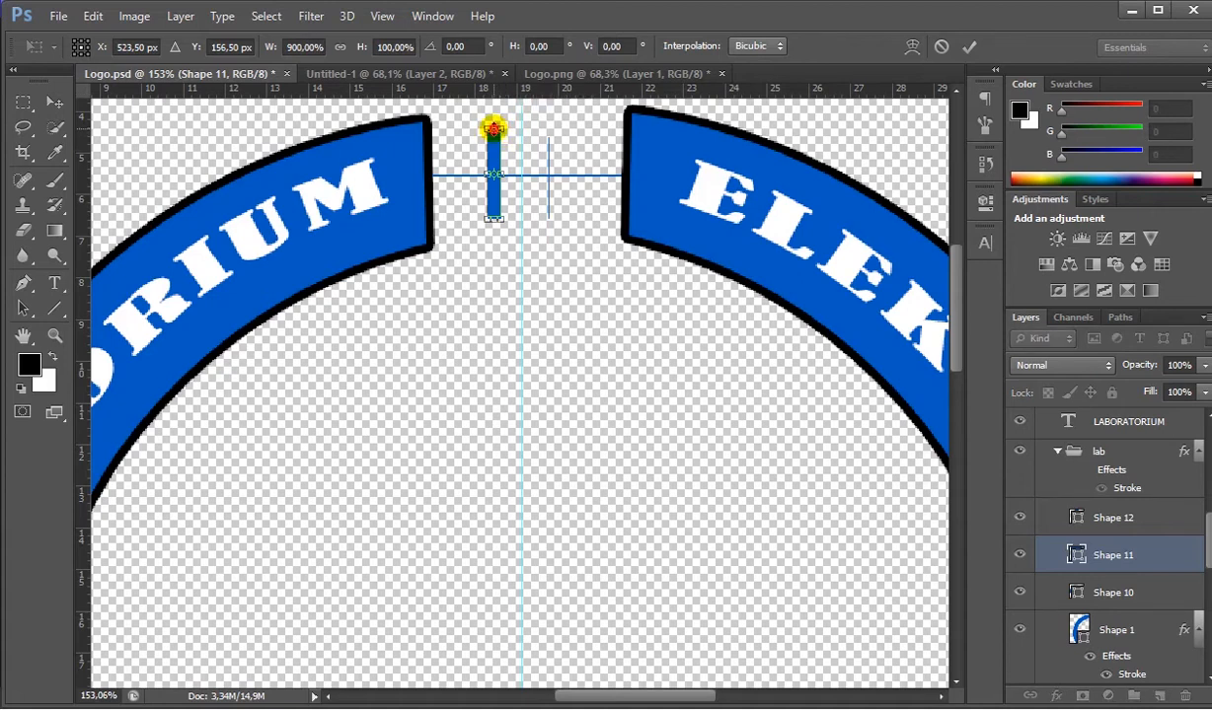
left_click_drag(493, 127, 493, 135)
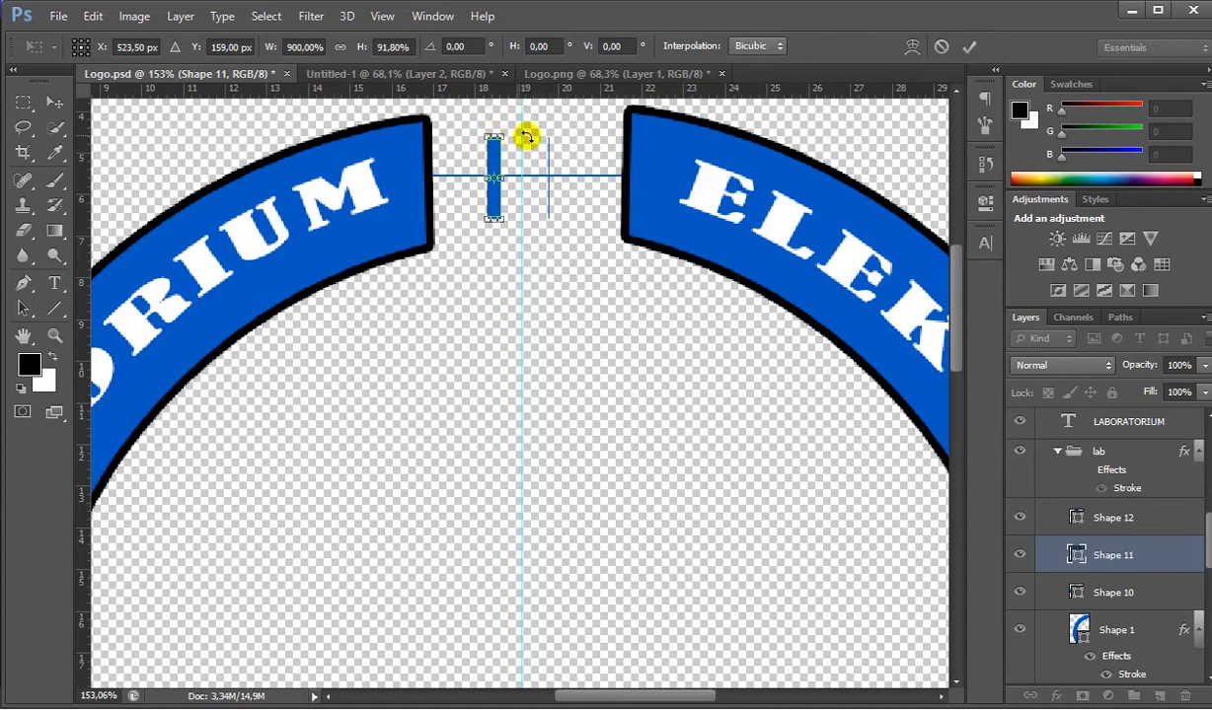
key("Return")
- Delete the thin vertical line (Shape 12) and put a duplicate of the thick vertical bar on the ELEKTRONIKA side of the guide
left_click(1098, 526)
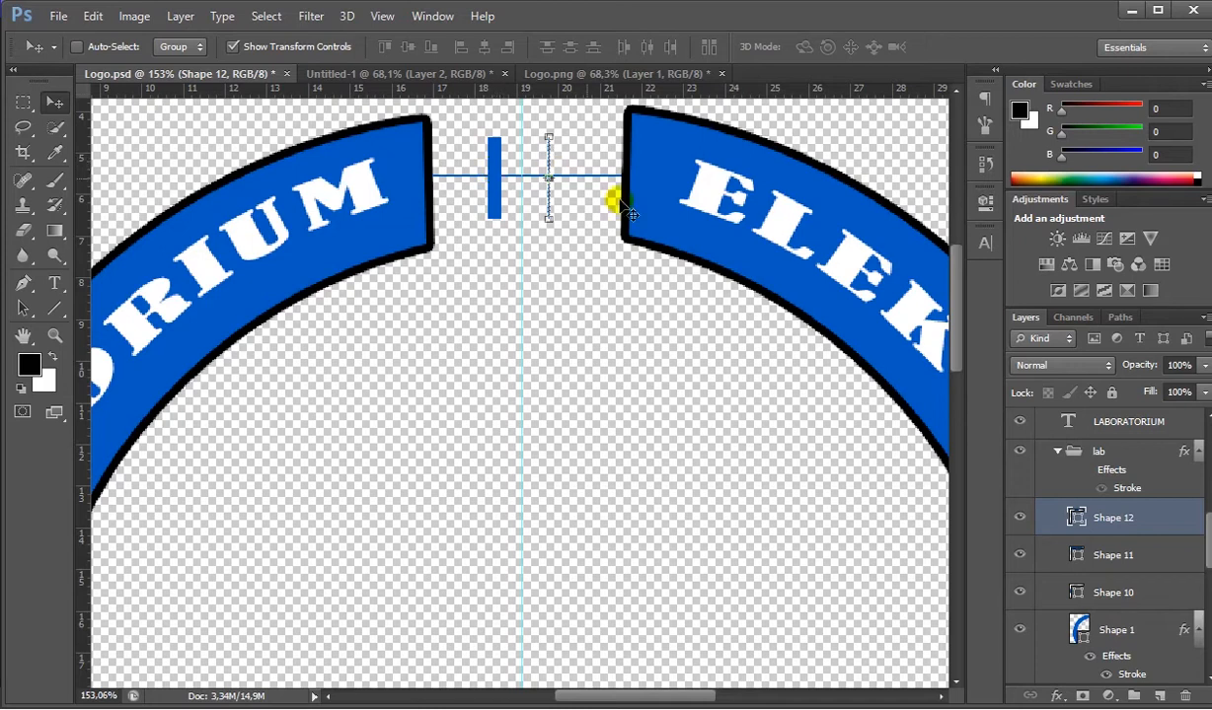
key("Delete")
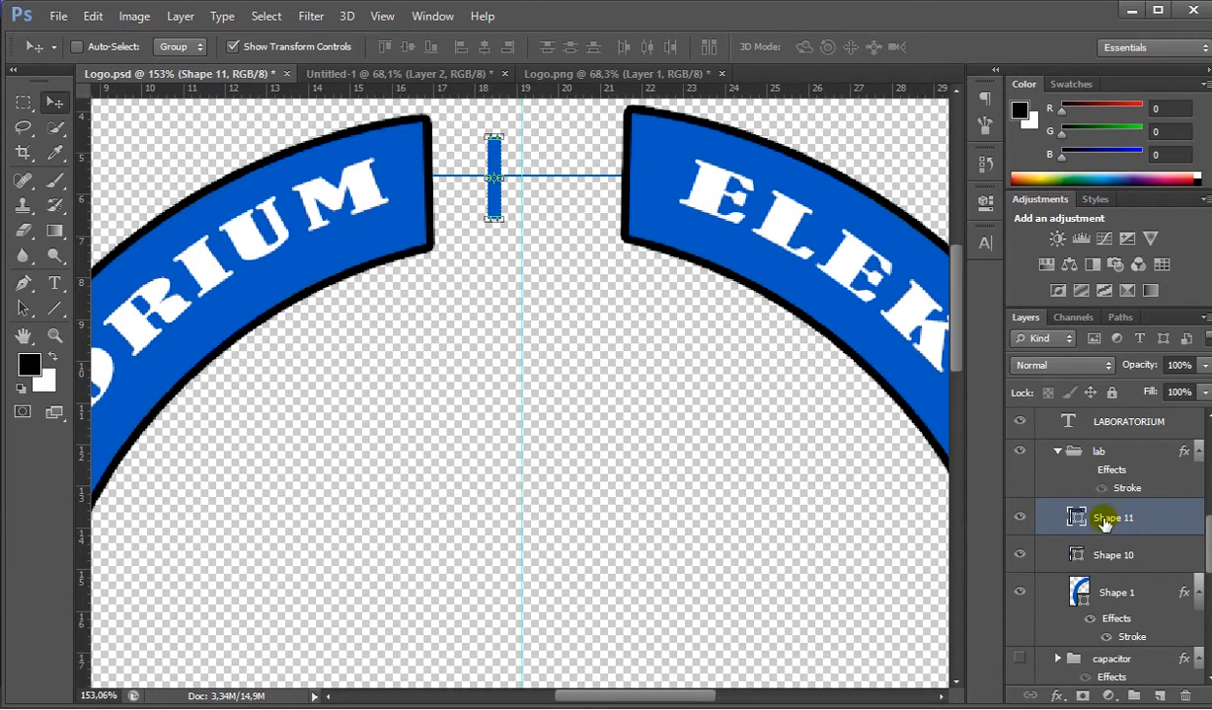
key("ctrl+j")
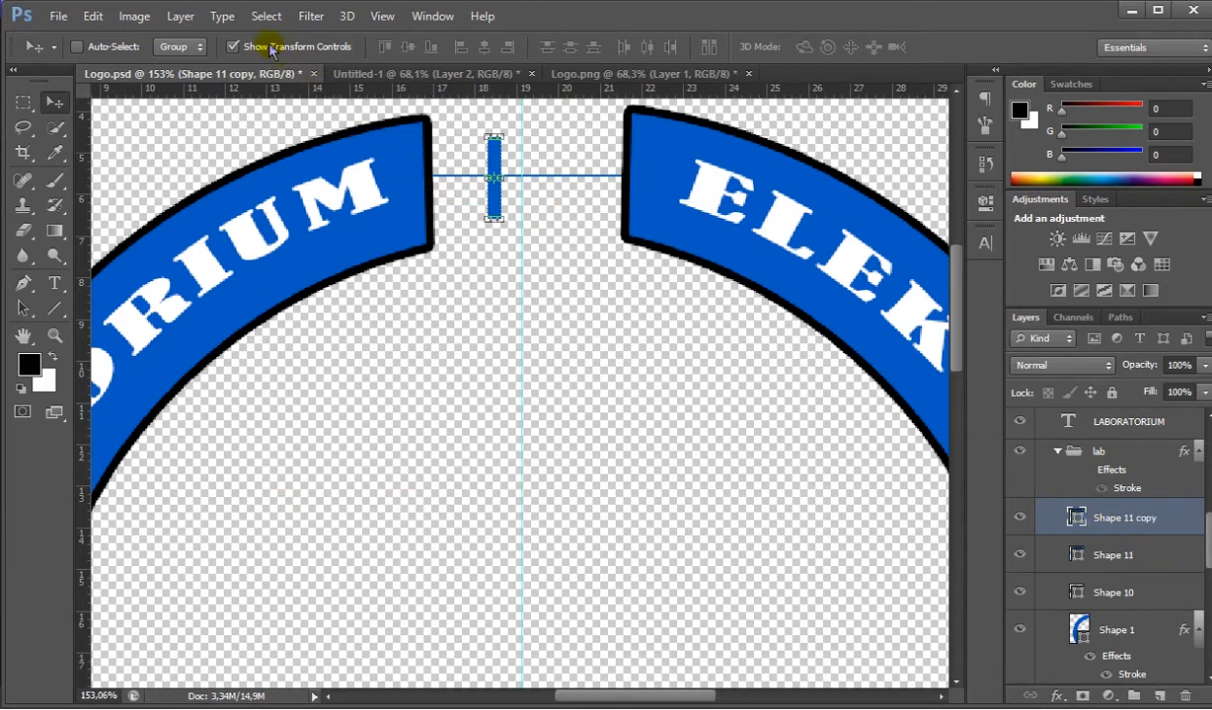
left_click_drag(498, 192, 530, 195)
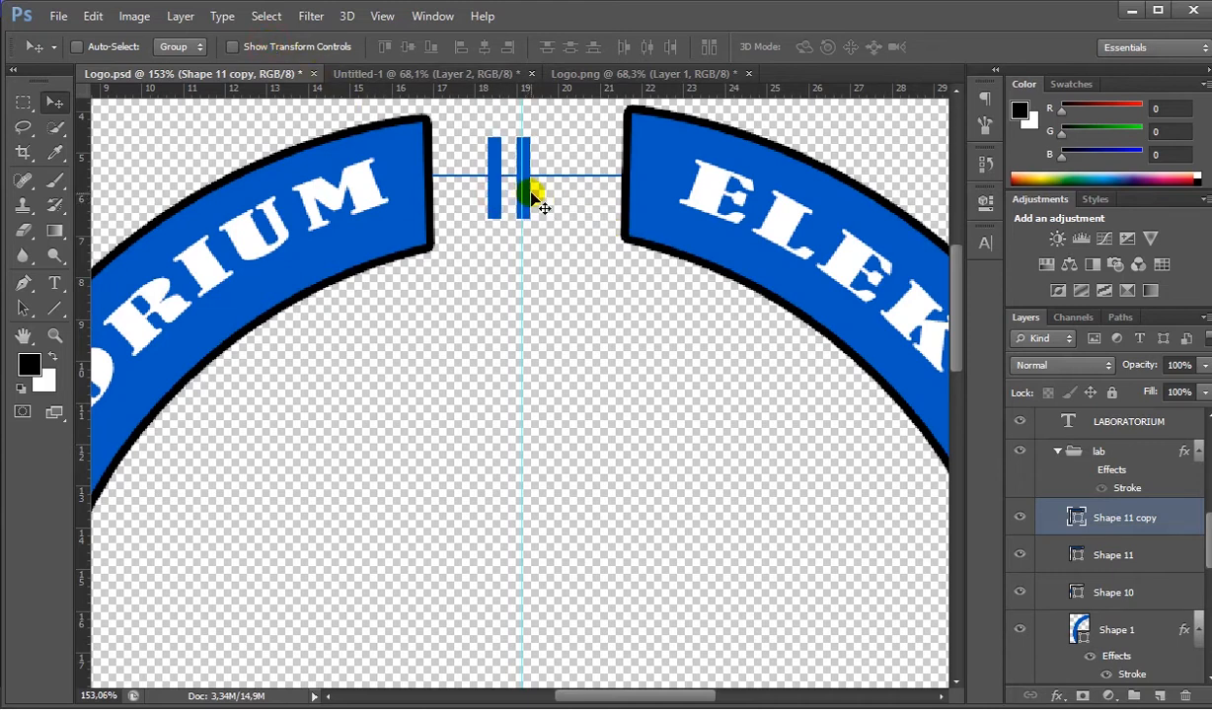
key("Right")
key("Right")
key("Right")
key("Right")
key("Right")
key("Right")
key("Right")
key("Right")
key("Right")
key("Right")
key("Right")
key("Right")
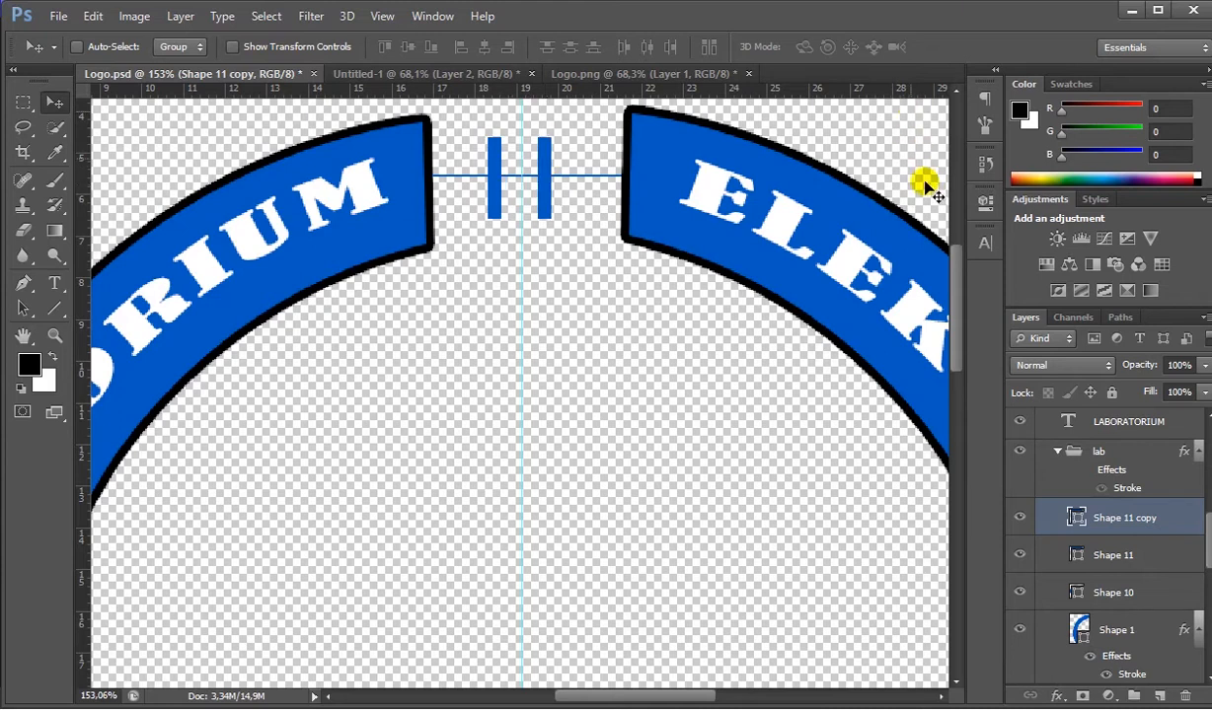
- Thicken the horizontal line (Shape 10) between the upper arcs to 800% height
left_click(1075, 597)
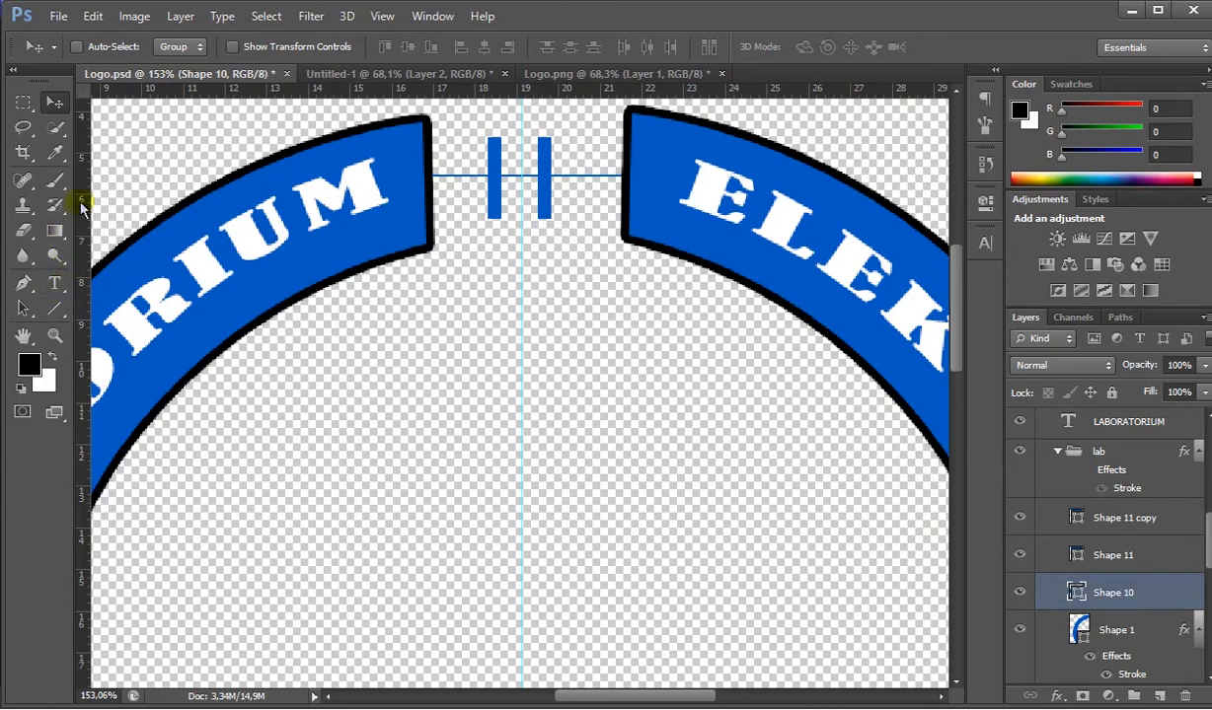
left_click(234, 47)
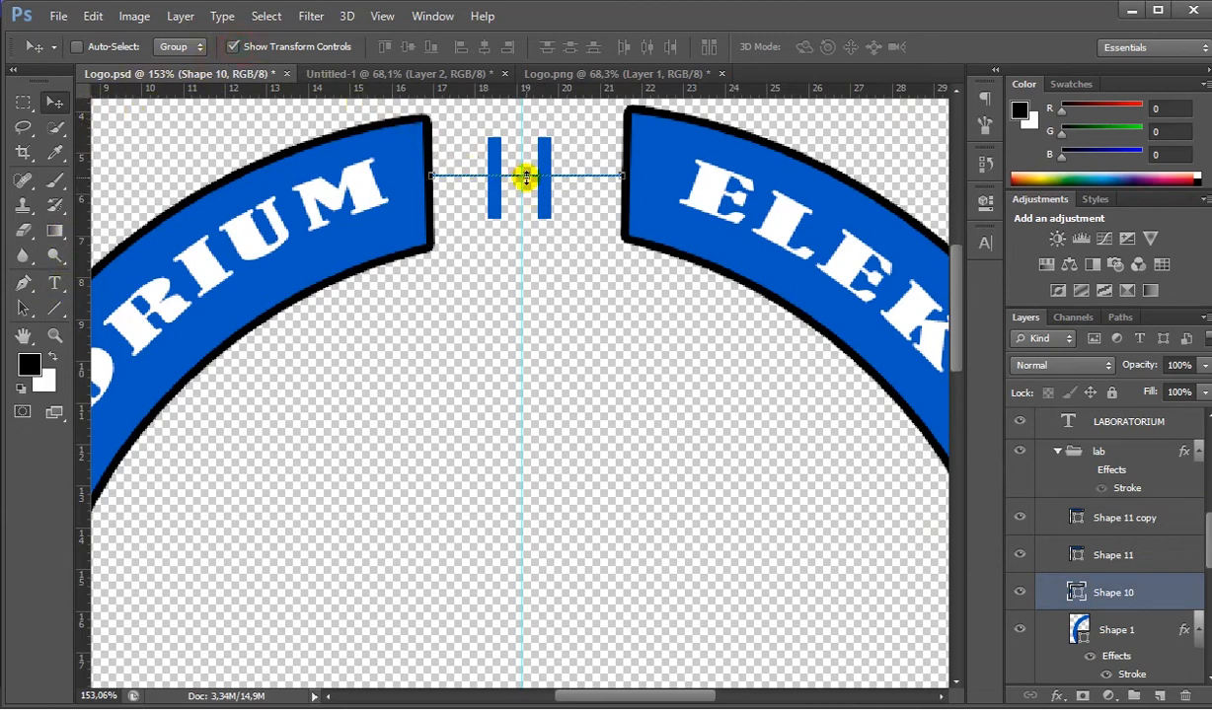
mouse_move(528, 177)
left_mouse_down()
mouse_move(519, 201)
mouse_move(527, 186)
left_mouse_up()
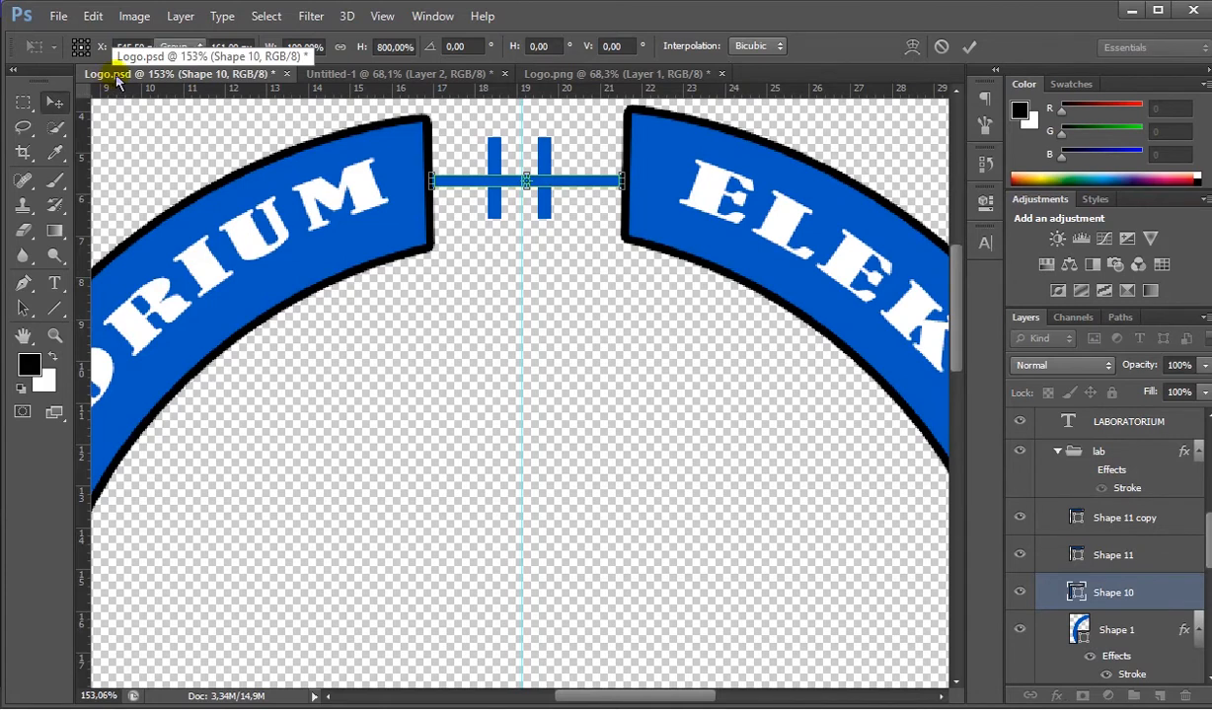
key("Return")
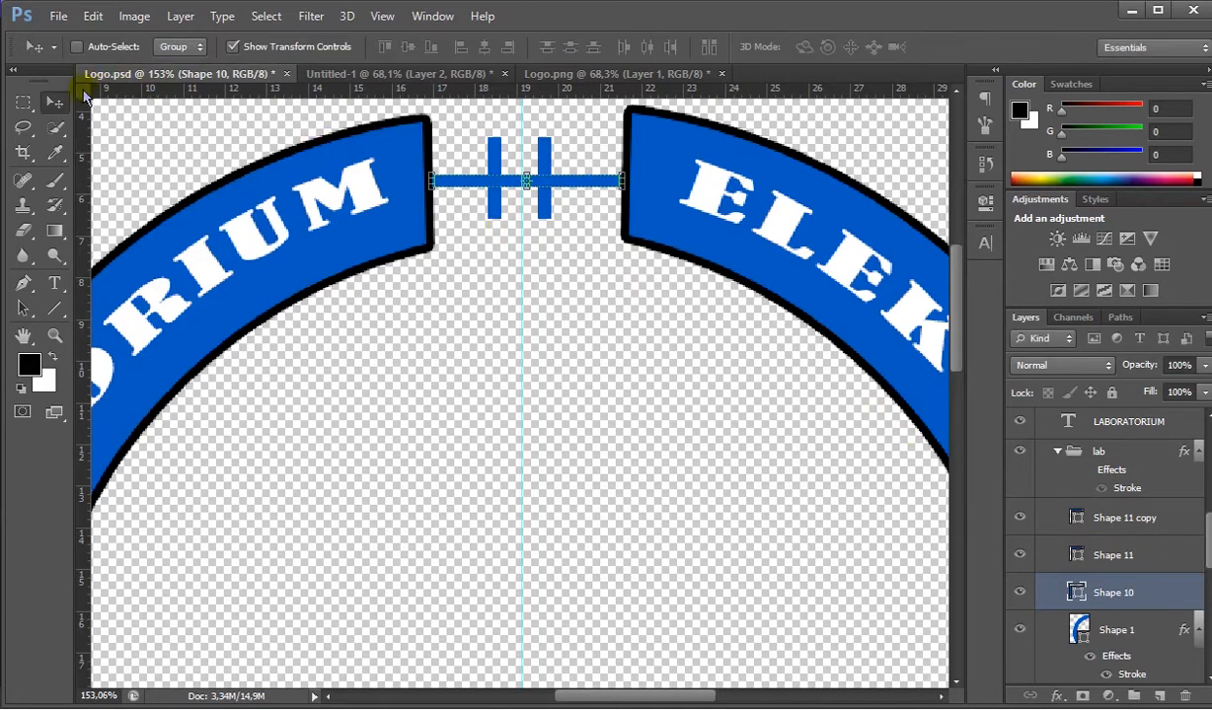
left_click(232, 47)
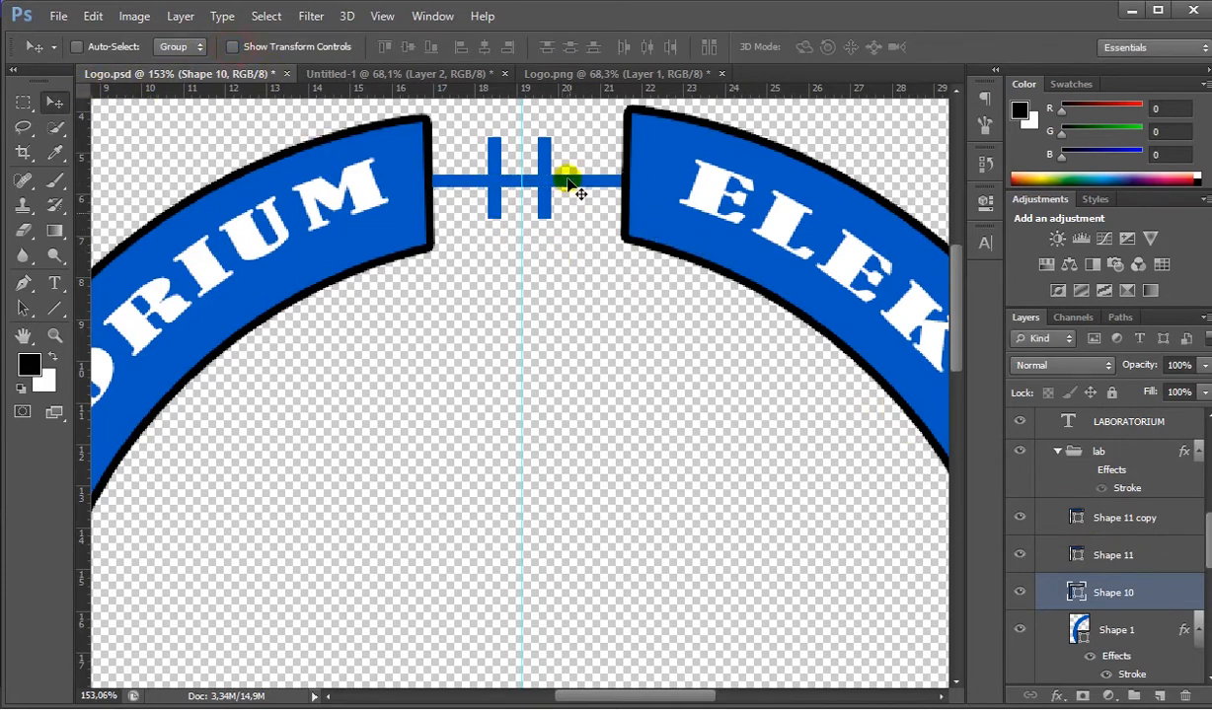
- Check the capacitor symbol on the reference logo in Untitled-1 and rasterize the horizontal bar (Shape 10) in Logo.psd for erasing
left_click(443, 75)
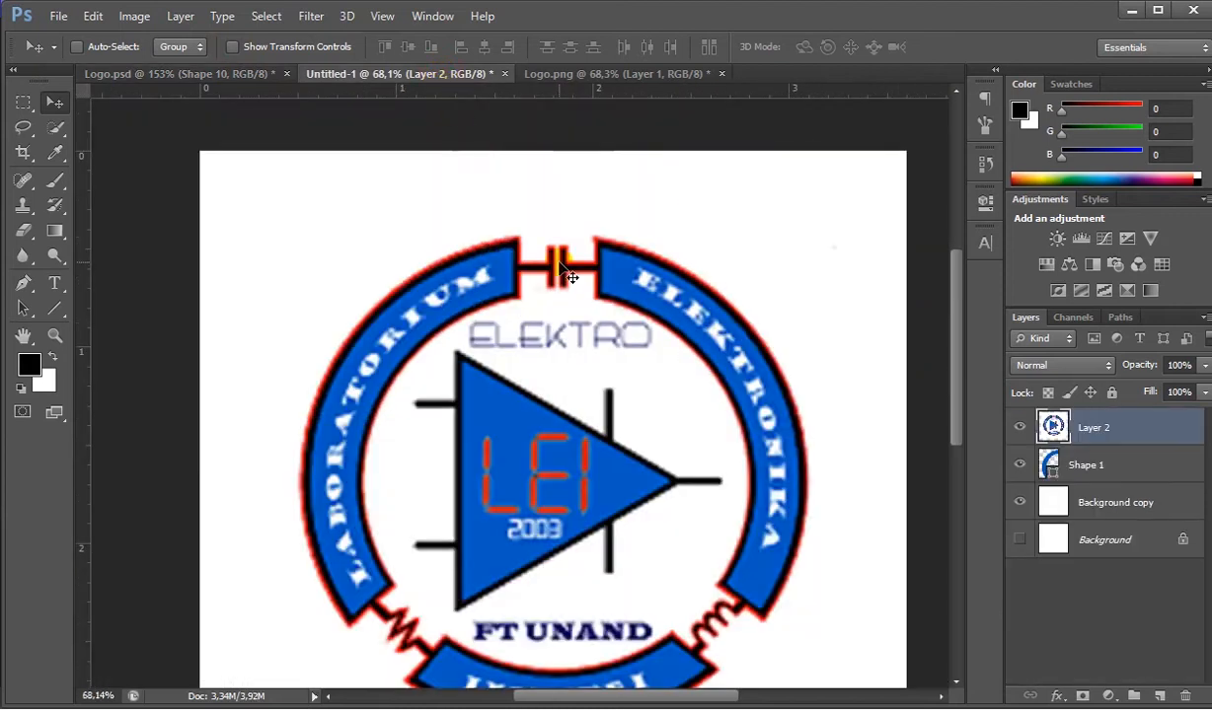
scroll(555, 238, "up", 1)
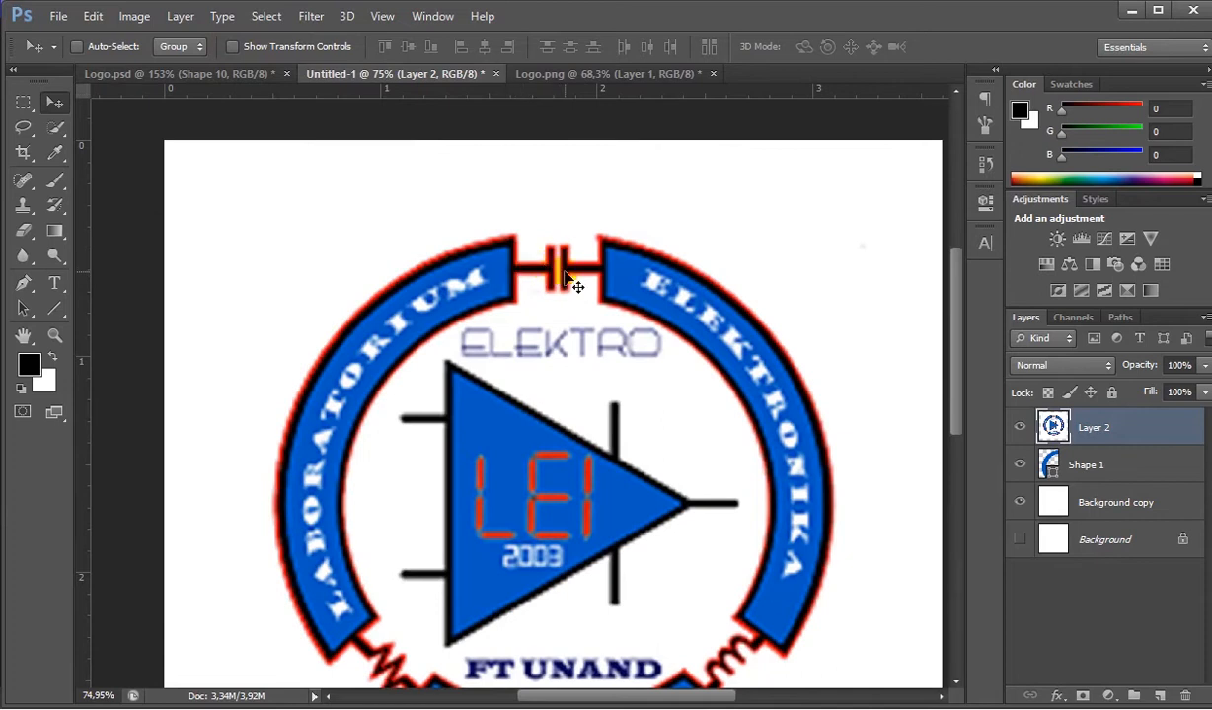
left_click(185, 77)
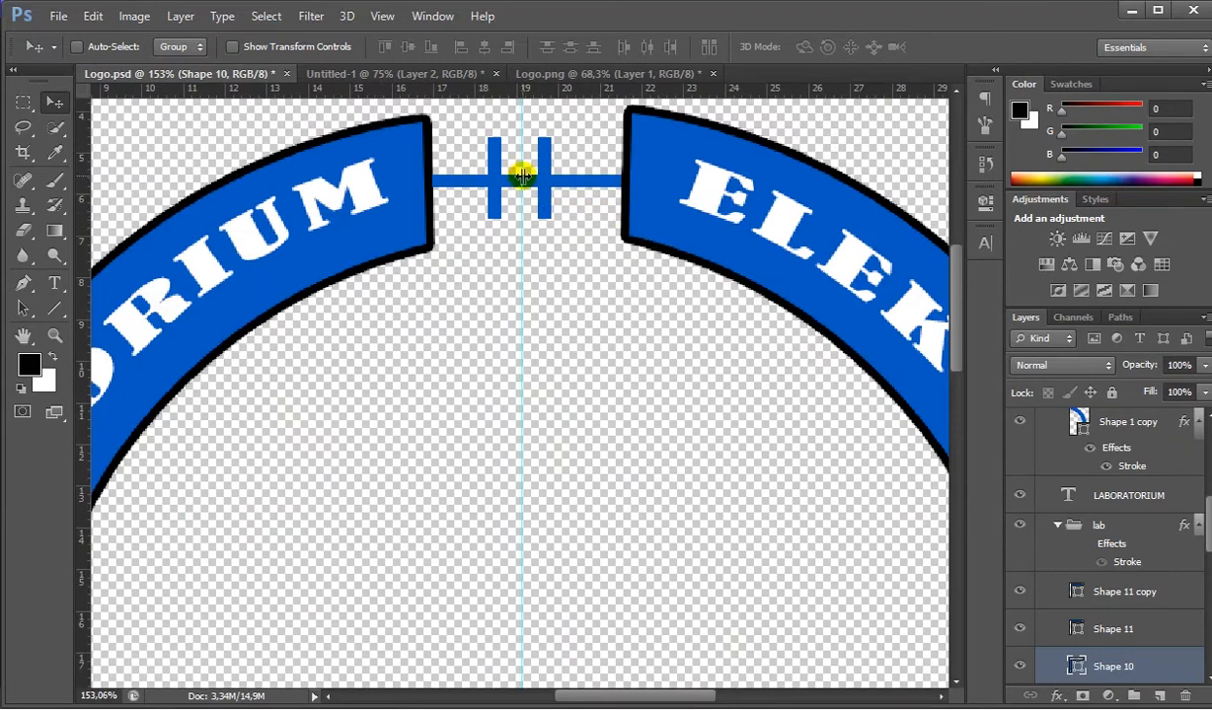
scroll(524, 176, "up", 4)
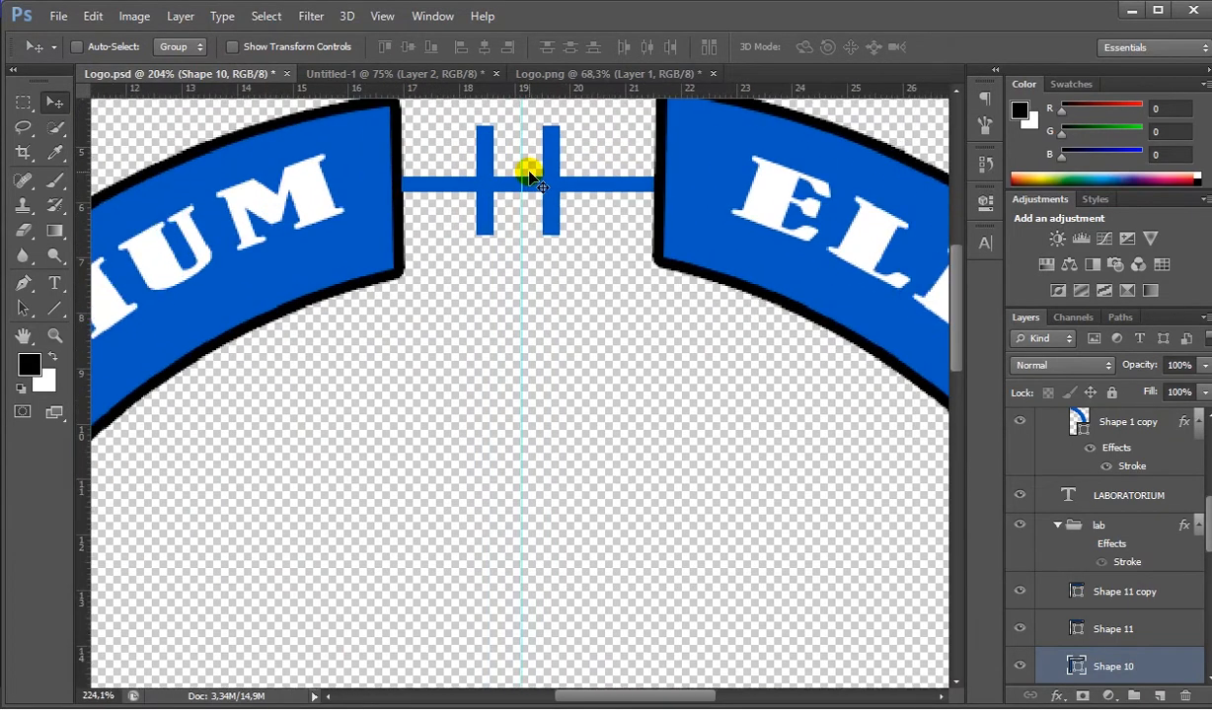
scroll(483, 190, "up", 3)
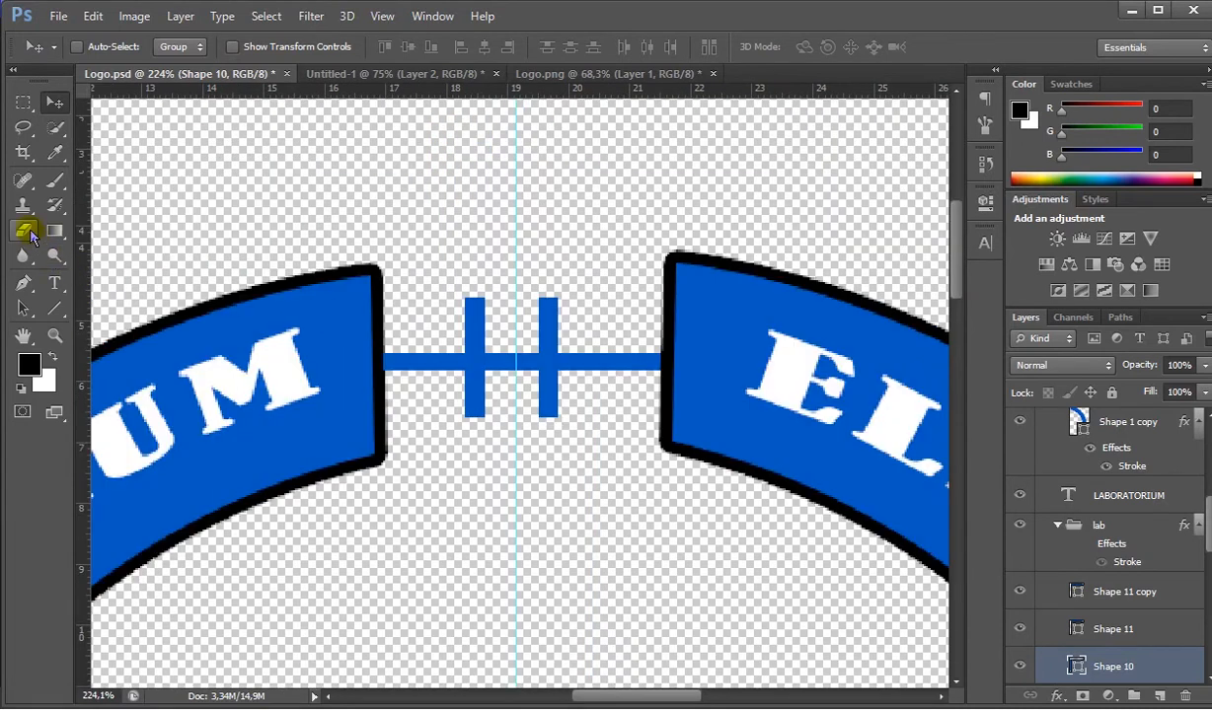
left_click(26, 232)
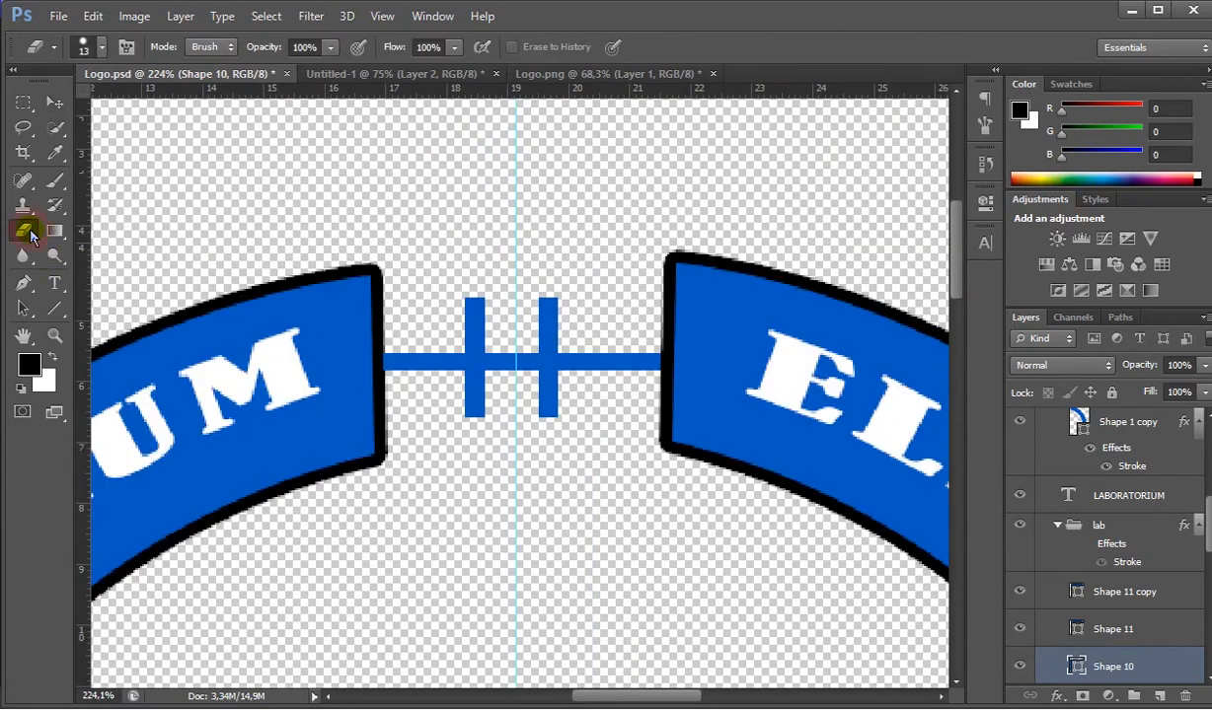
left_click(505, 355)
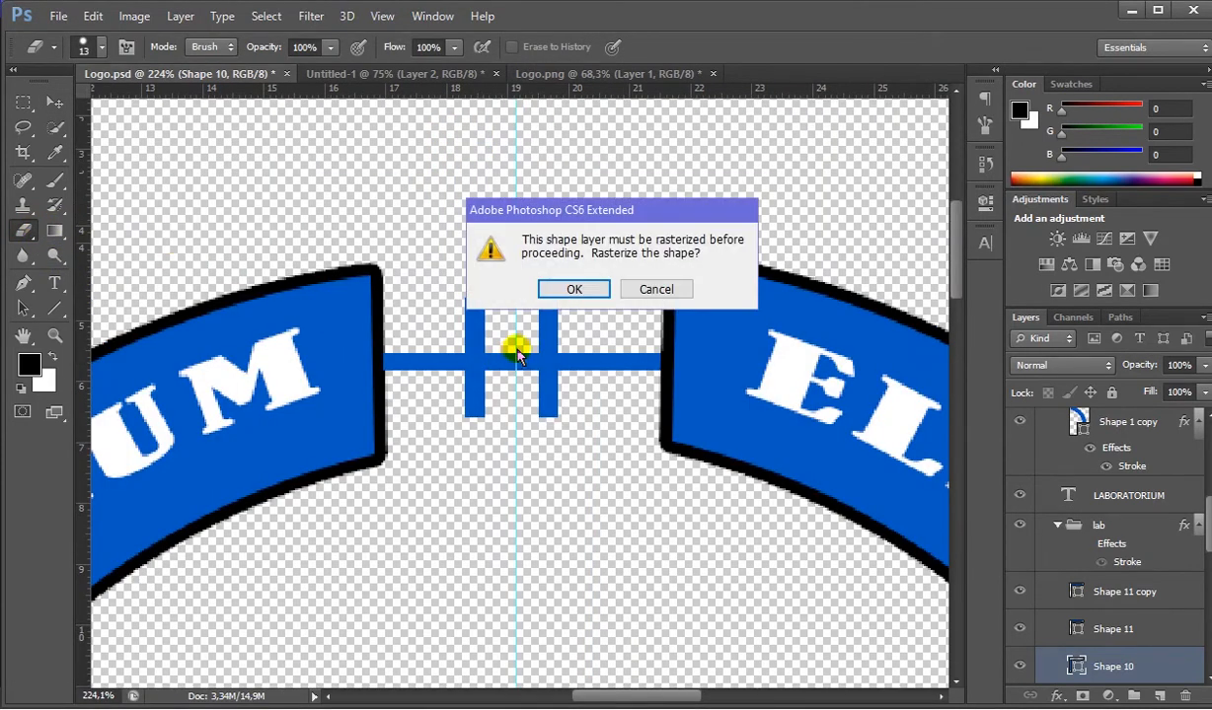
left_click(560, 288)
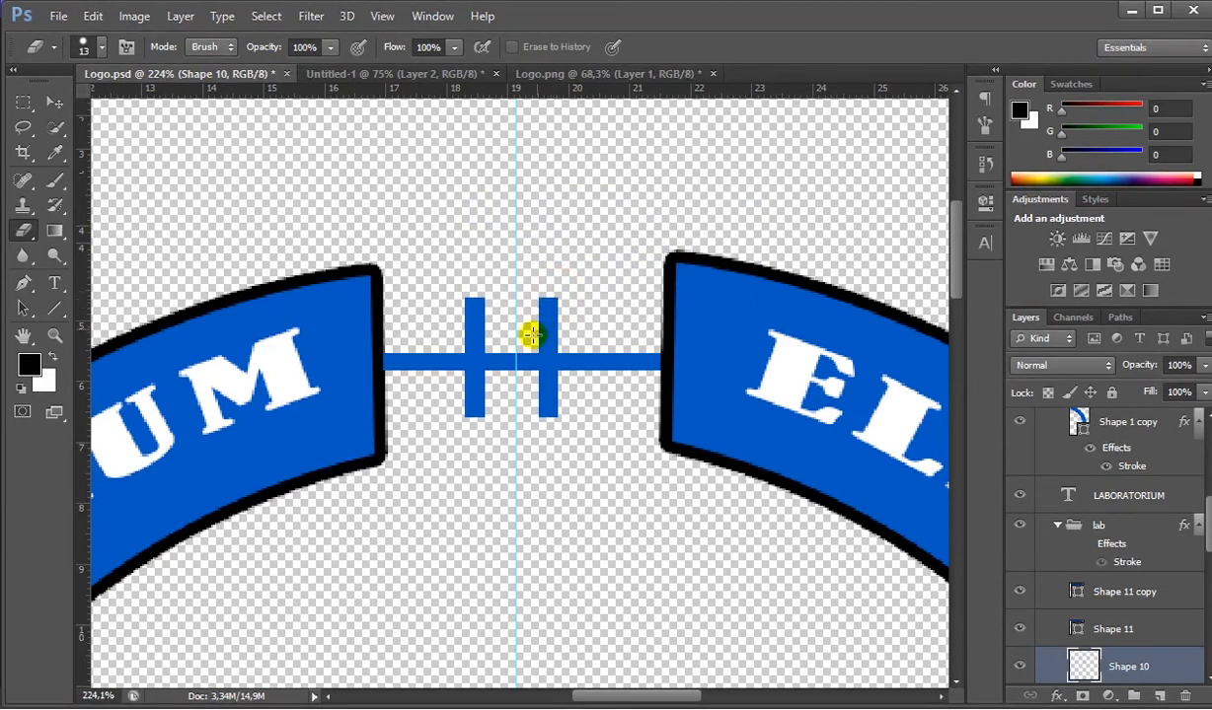
- Set the Eraser to a hard round brush with a size of 44 px and 100% hardness
right_click(499, 337)
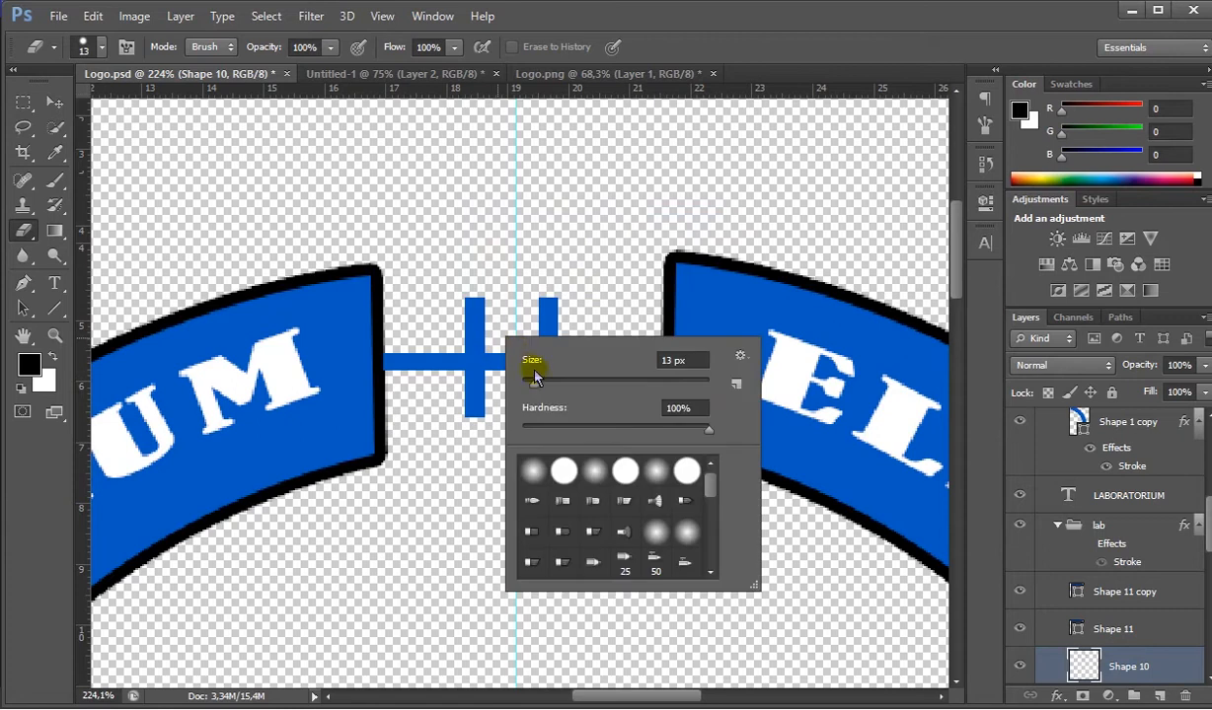
left_click_drag(540, 381, 568, 382)
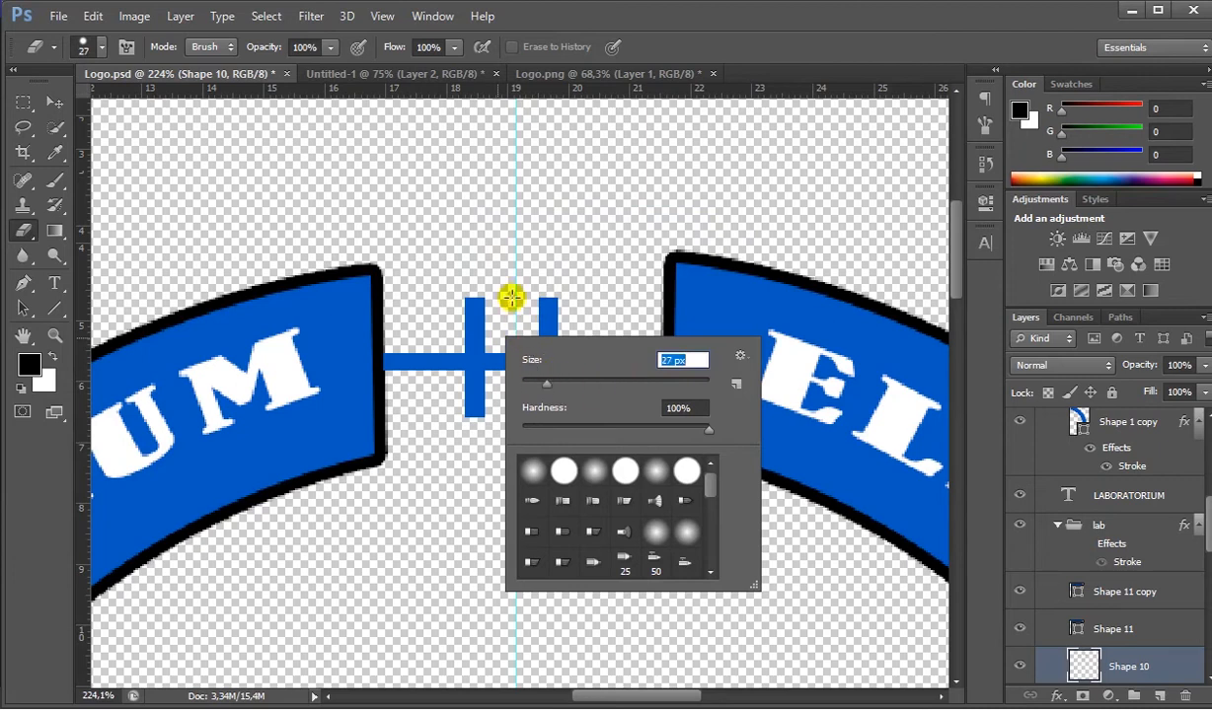
left_click_drag(534, 381, 652, 382)
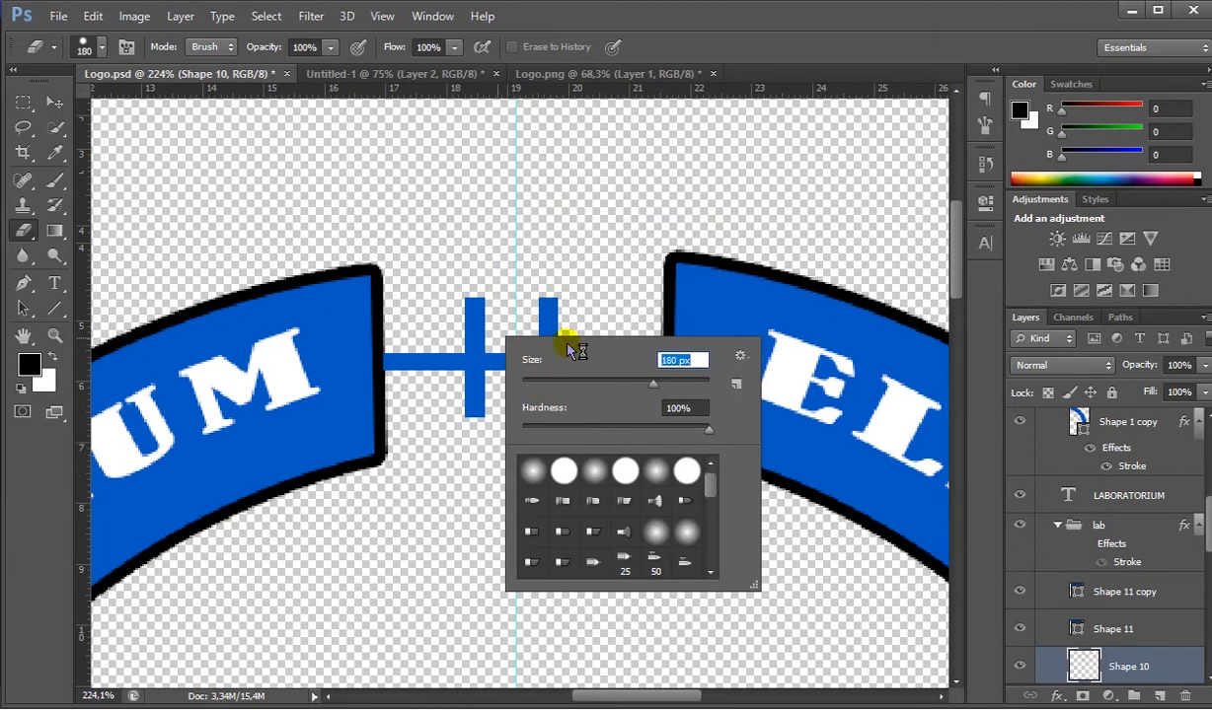
mouse_move(663, 383)
left_mouse_down()
mouse_move(692, 382)
mouse_move(582, 382)
left_mouse_up()
left_click(656, 471)
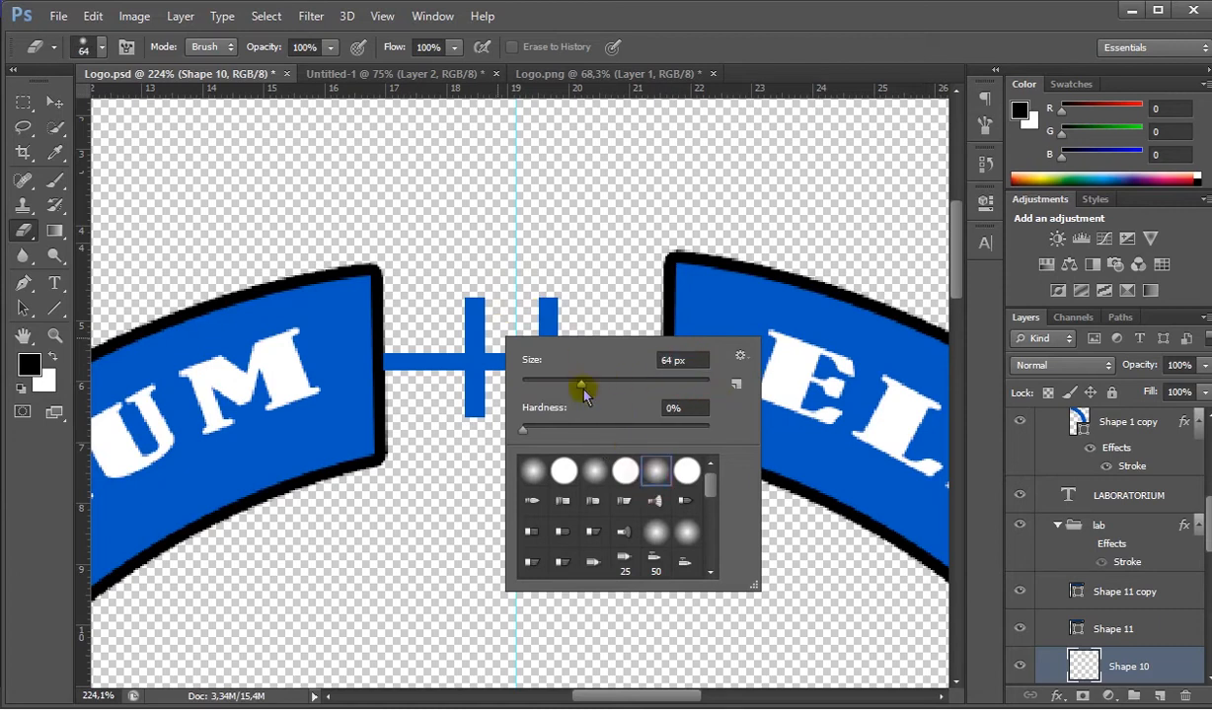
left_click(626, 471)
left_click(562, 383)
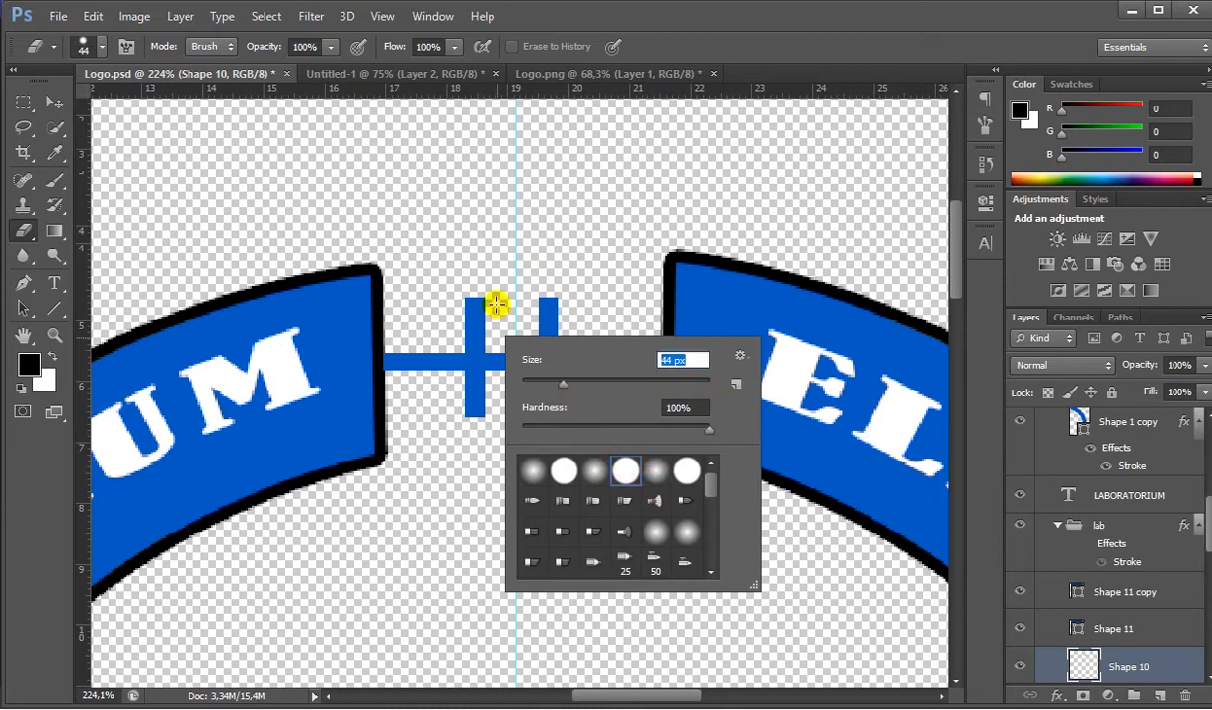
key("Return")
left_click_drag(501, 359, 511, 359)
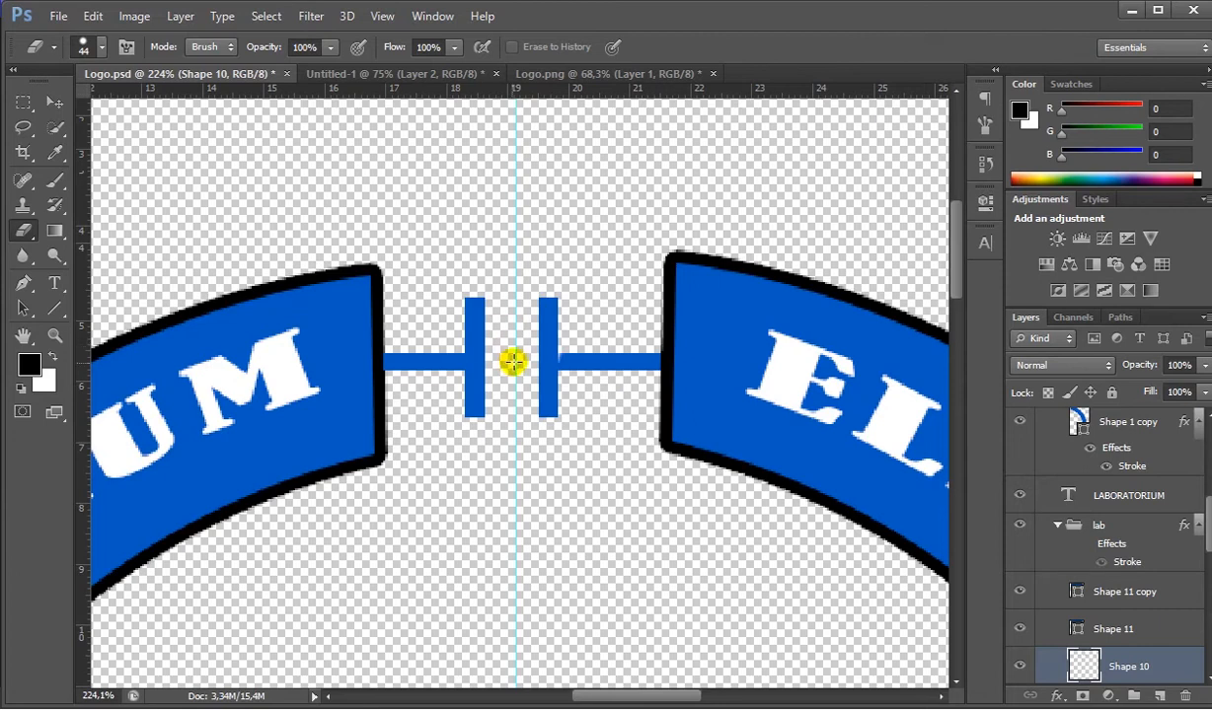
key("ctrl+z")
- Reduce the Eraser to 30 px and erase the part of the horizontal bar (Shape 10) between the two vertical bars
right_click(564, 292)
left_click_drag(626, 338, 618, 341)
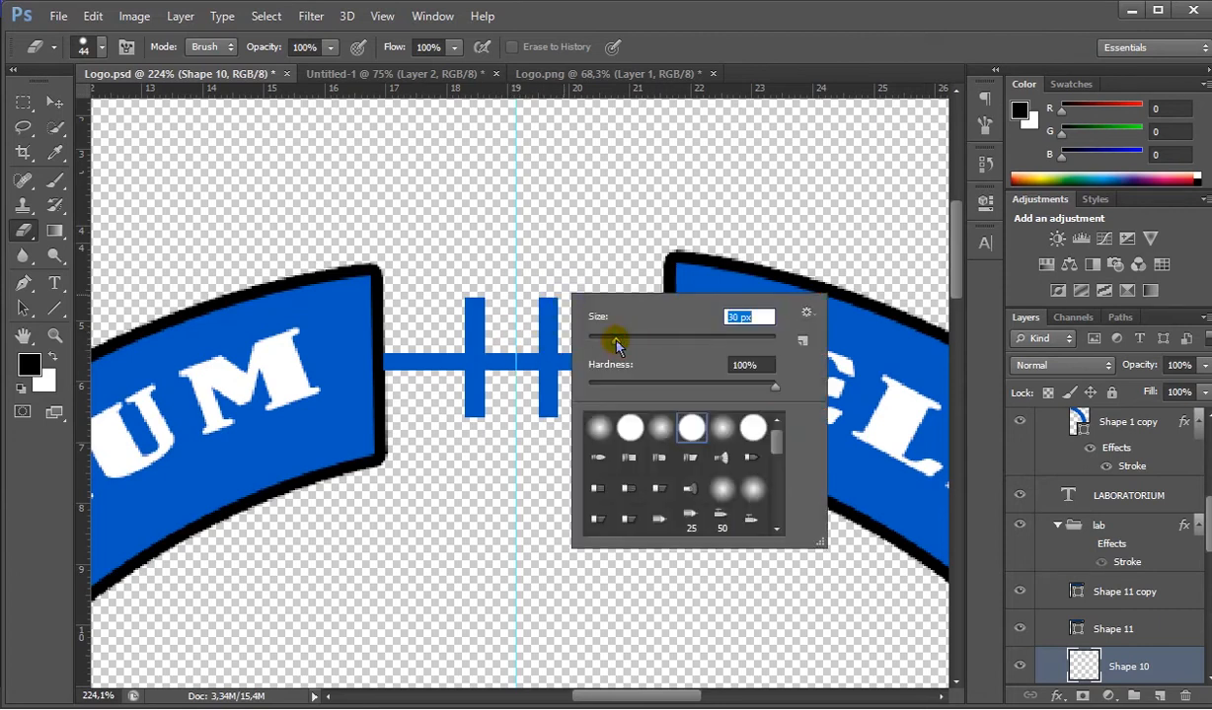
key("Return")
left_click_drag(501, 359, 509, 362)
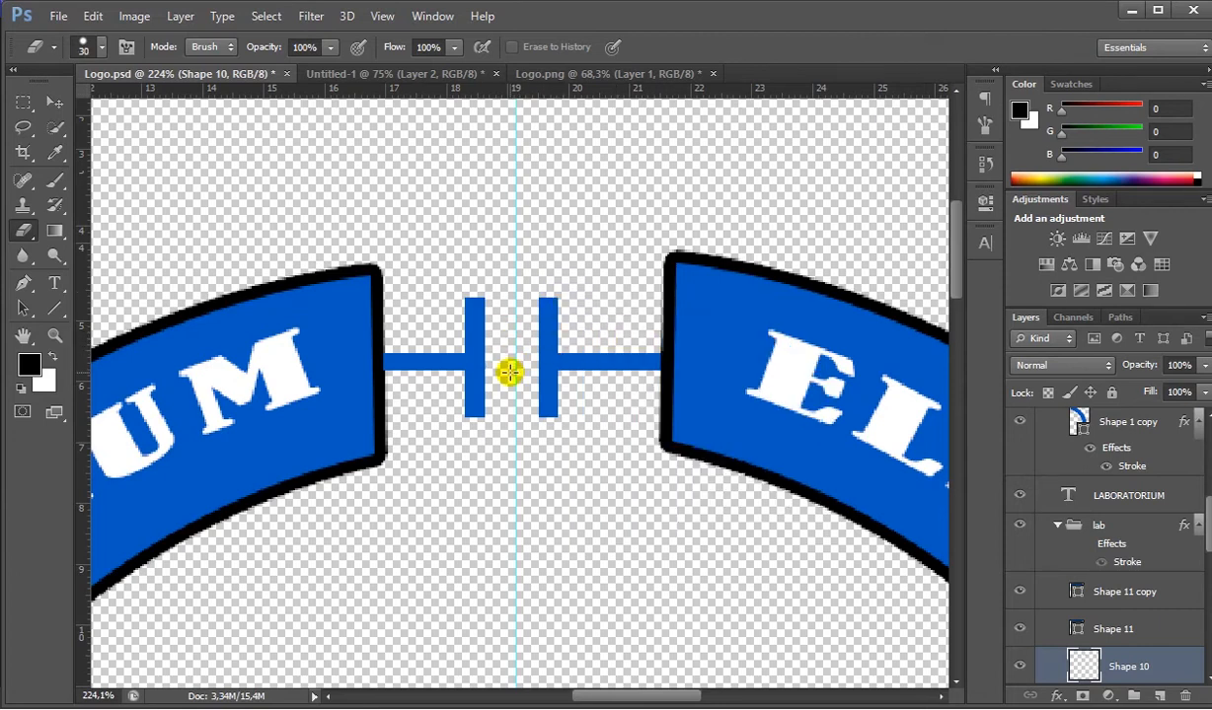
scroll(519, 365, "down", 5)
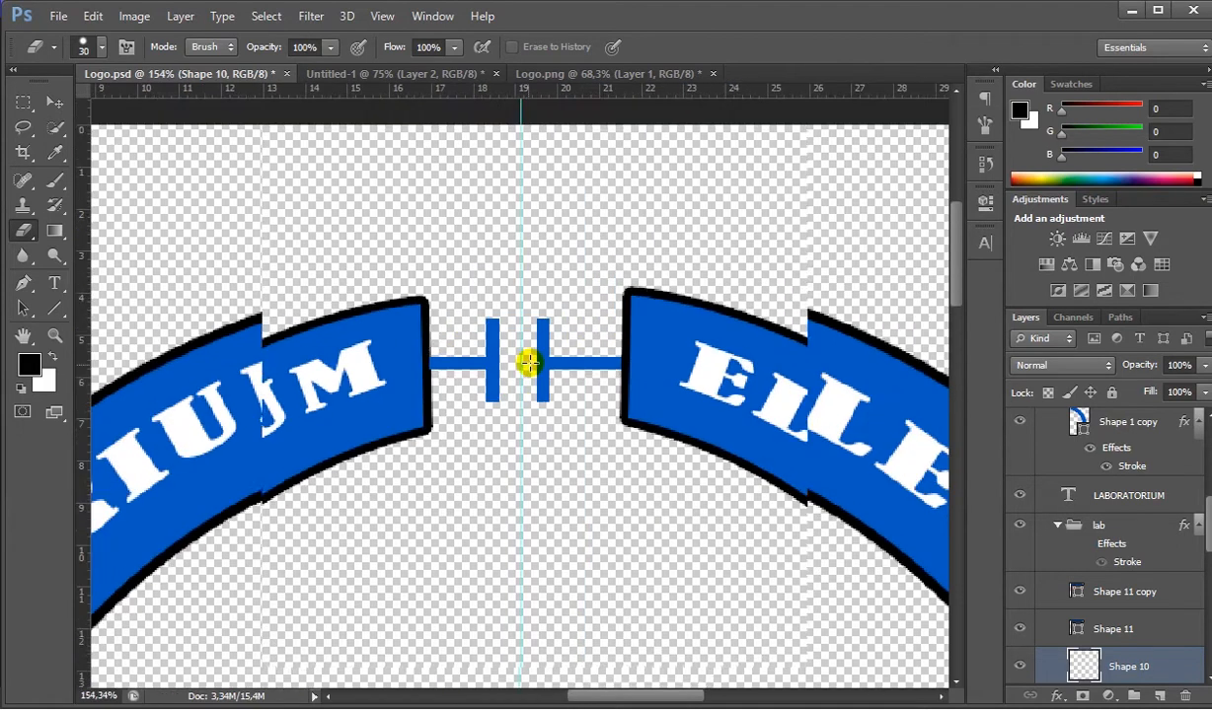
scroll(529, 363, "down", 3)
scroll(529, 363, "up", 3)
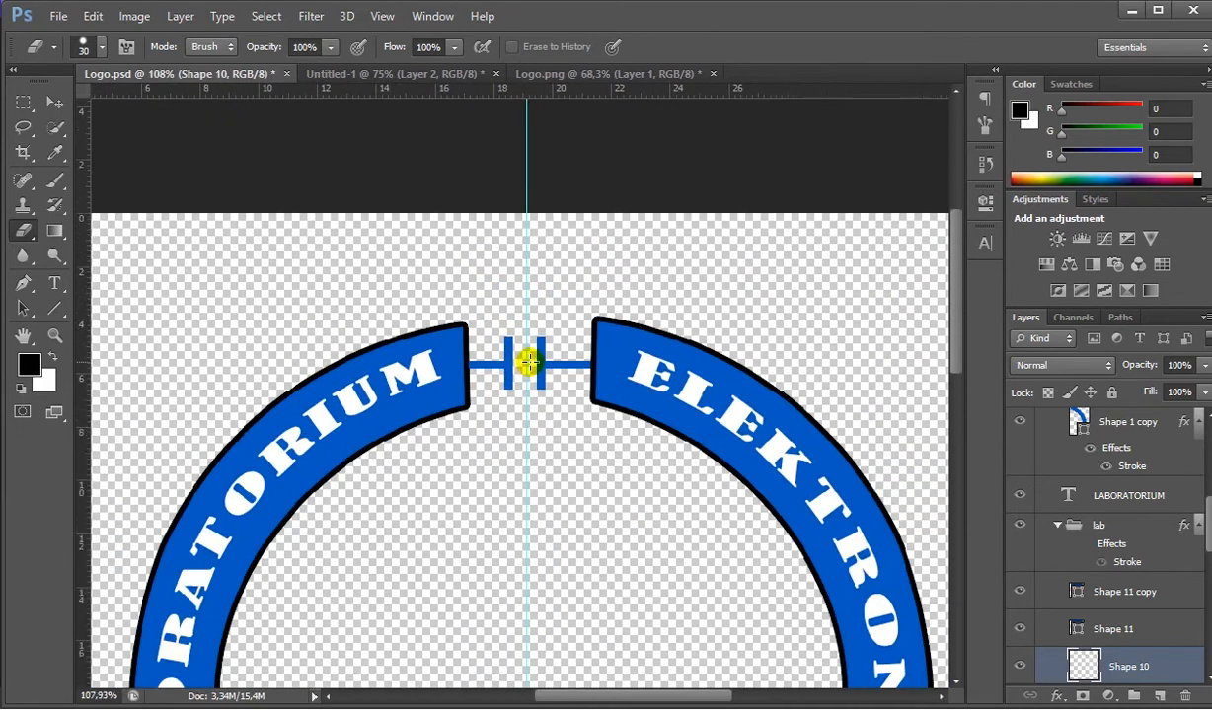
scroll(528, 363, "up", 2)
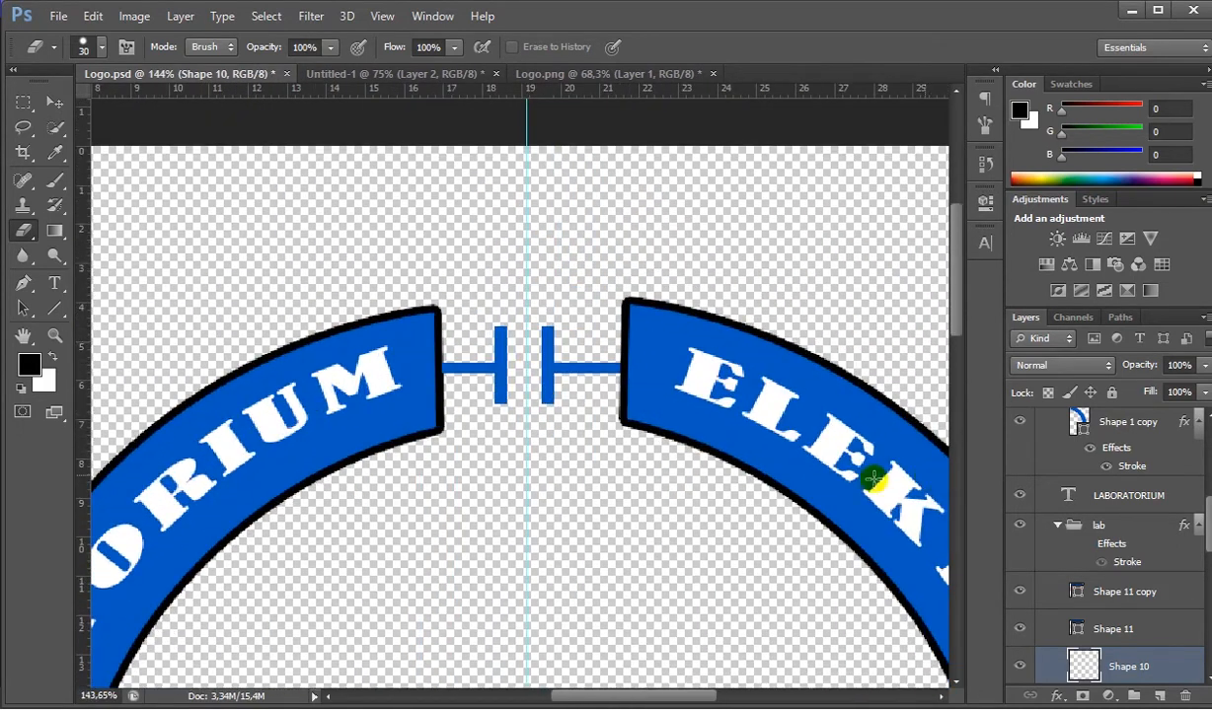
- Check the capacitor on the reference in Untitled-1 and fill the ELEKTRONIKA-side vertical bar (Shape 11 copy) with black in Logo.psd
scroll(1104, 602, "down", 2)
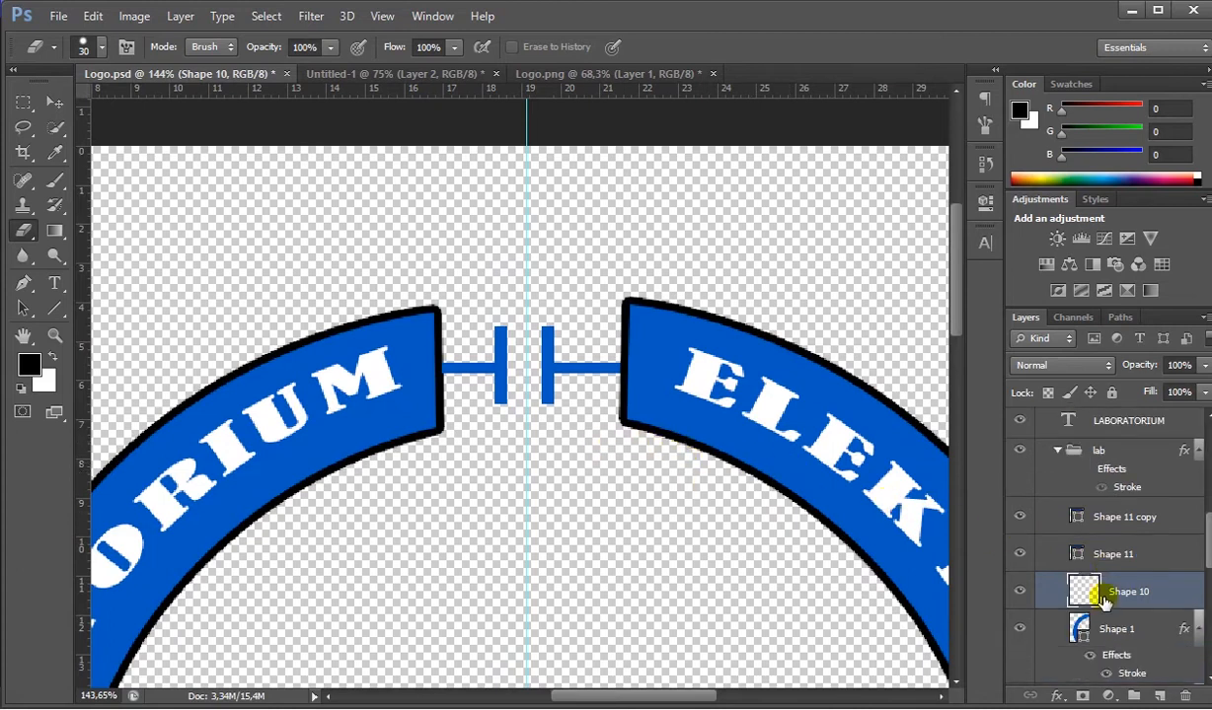
left_click(1086, 517)
left_click(405, 75)
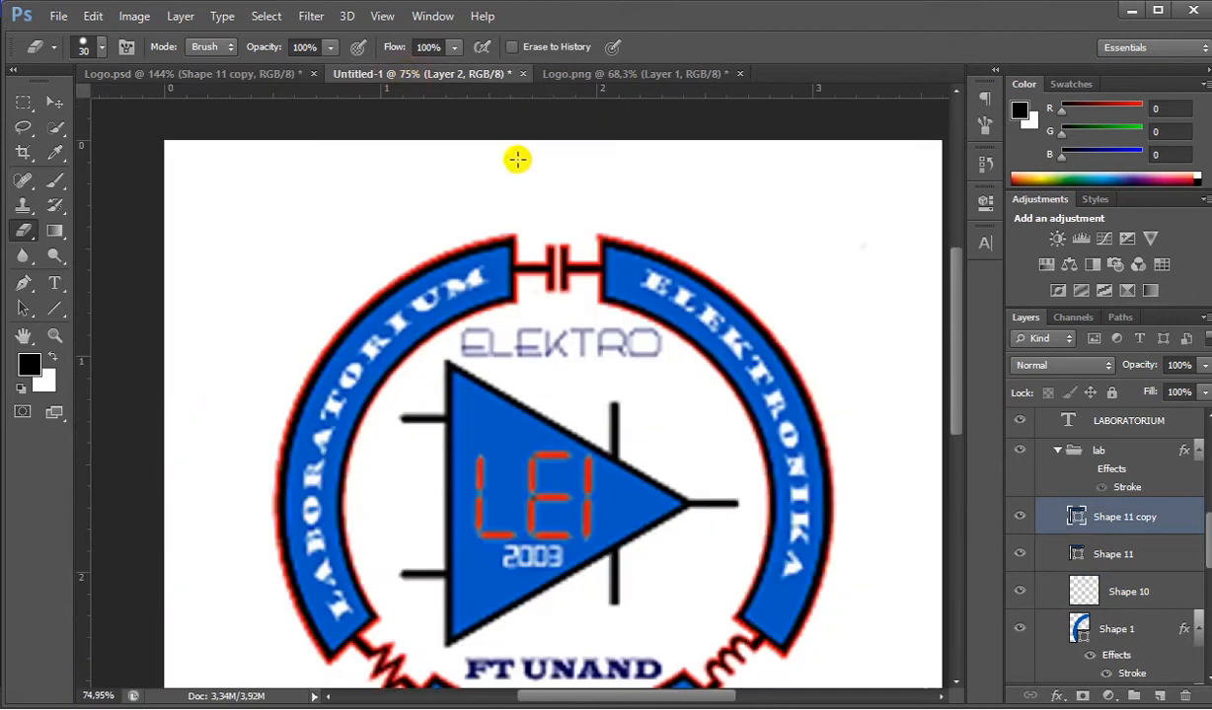
left_click(267, 77)
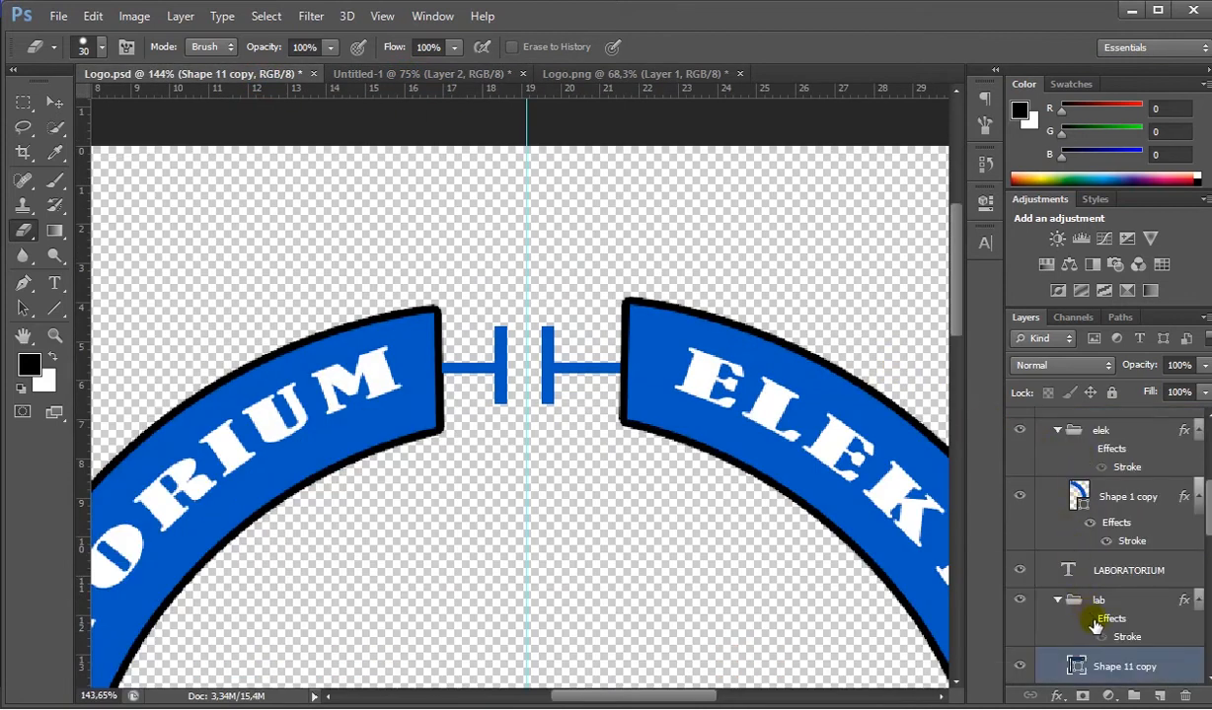
scroll(1094, 625, "down", 2)
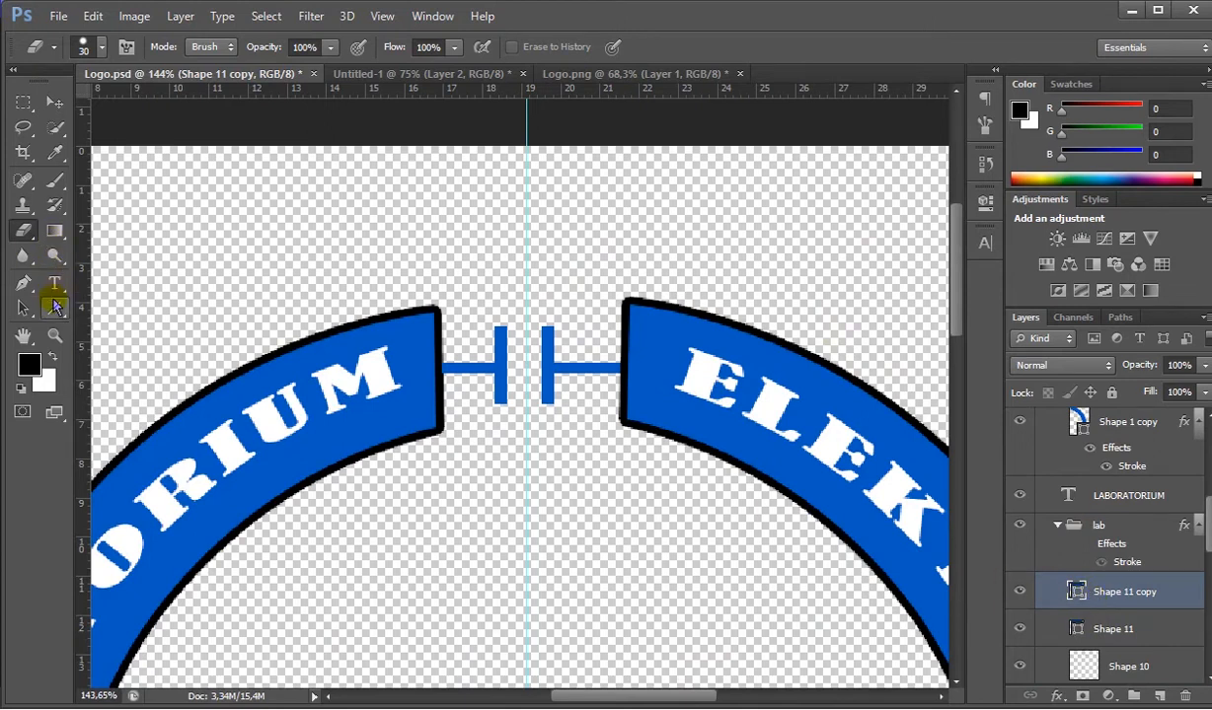
left_click(54, 308)
left_click(179, 47)
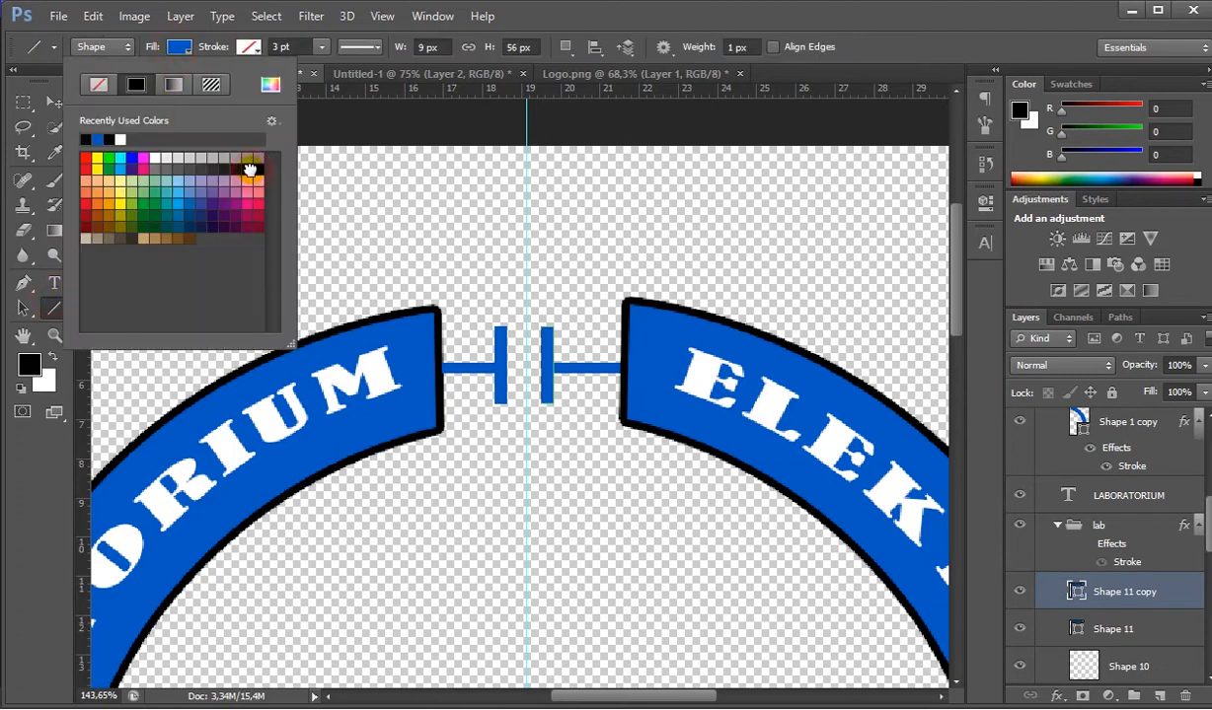
left_click(249, 170)
left_click(176, 59)
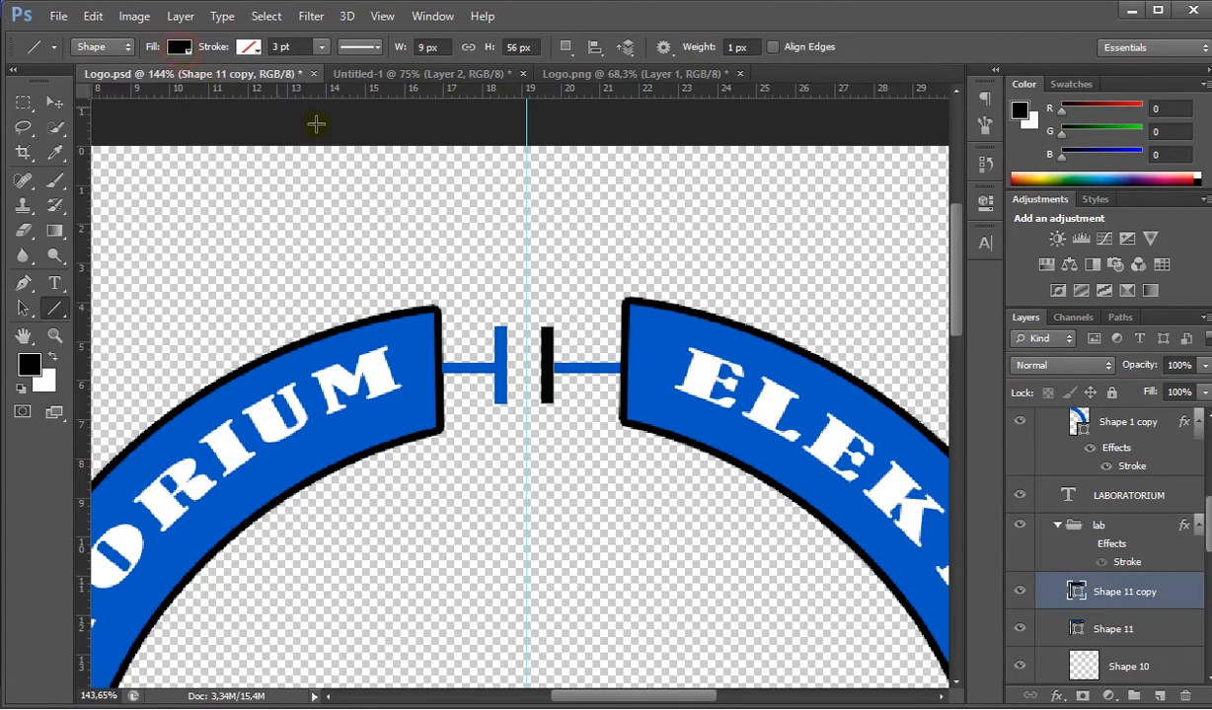
- Change the fill of the LABORATORIUM-side vertical bar (Shape 11) to black
left_click(1103, 625)
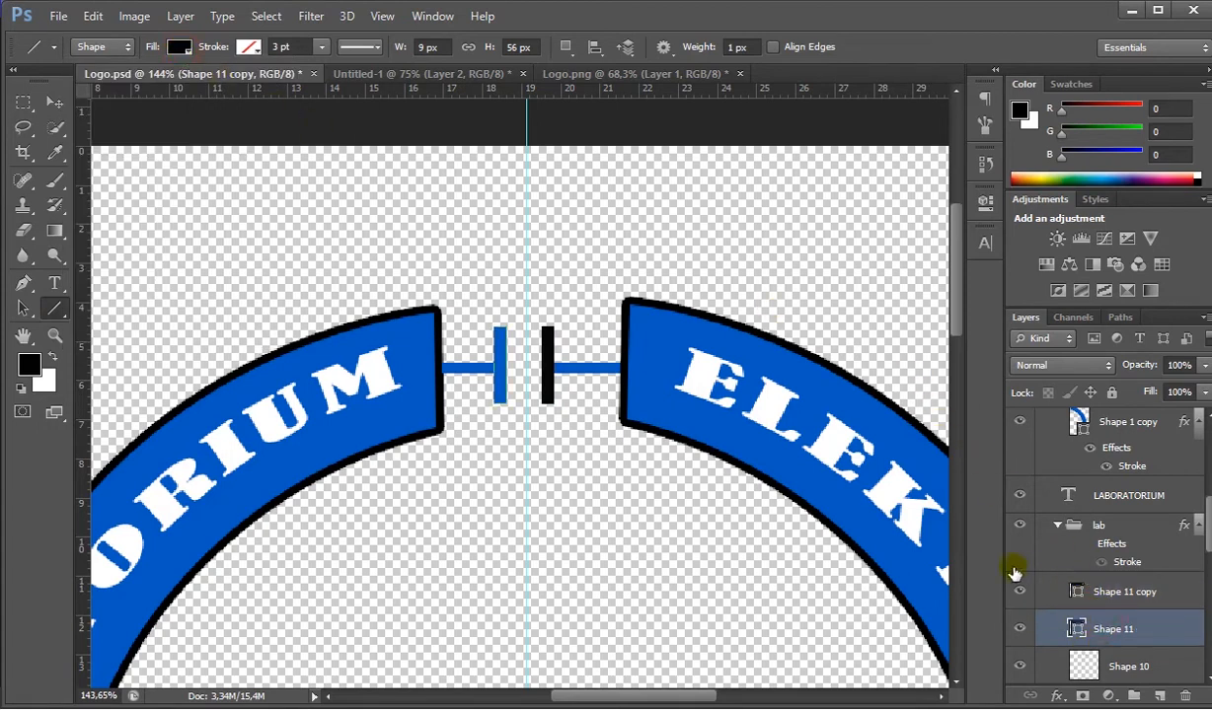
left_click(178, 46)
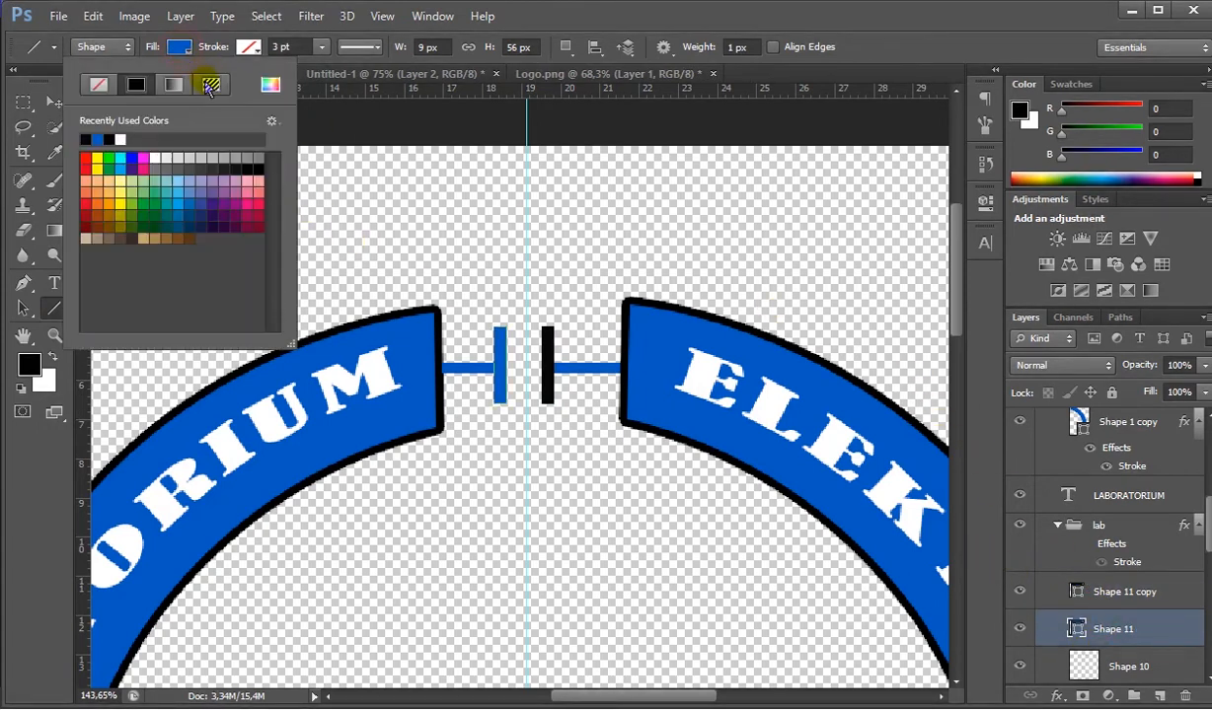
left_click(248, 165)
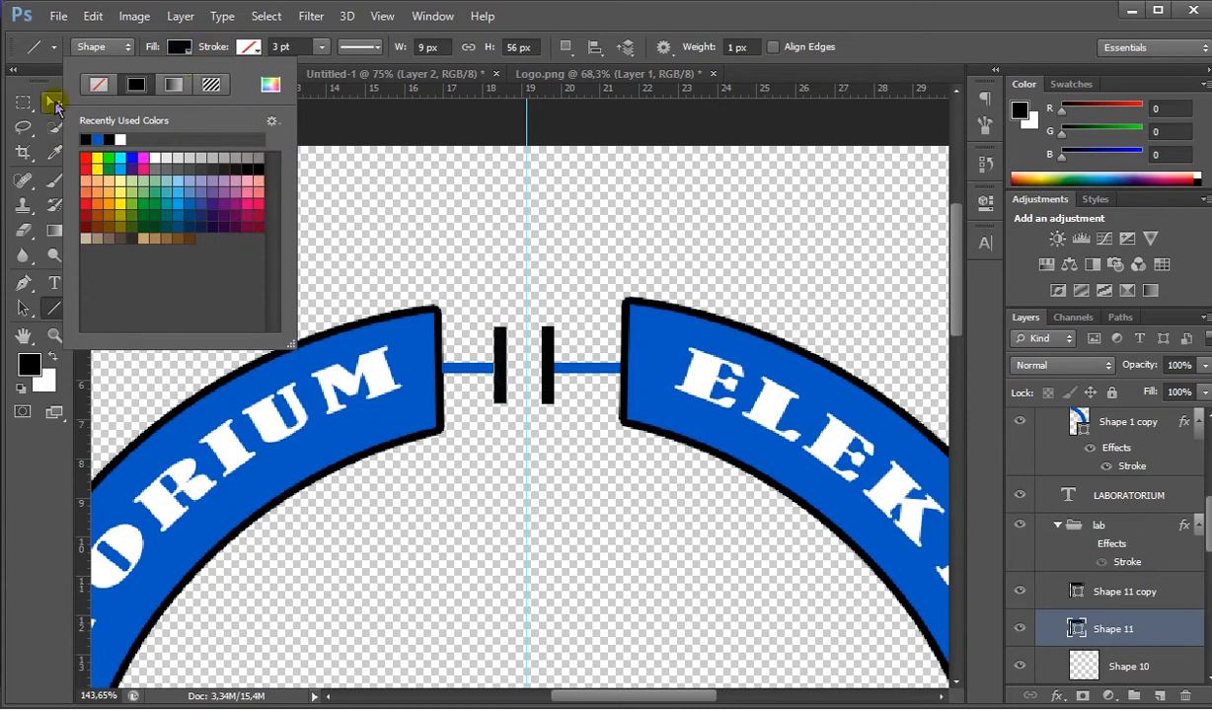
left_click(55, 102)
- Fill both segments of the rasterized horizontal bar (Shape 10) with black 000000 using the Paint Bucket
scroll(1075, 627, "down", 1)
left_click(1091, 625)
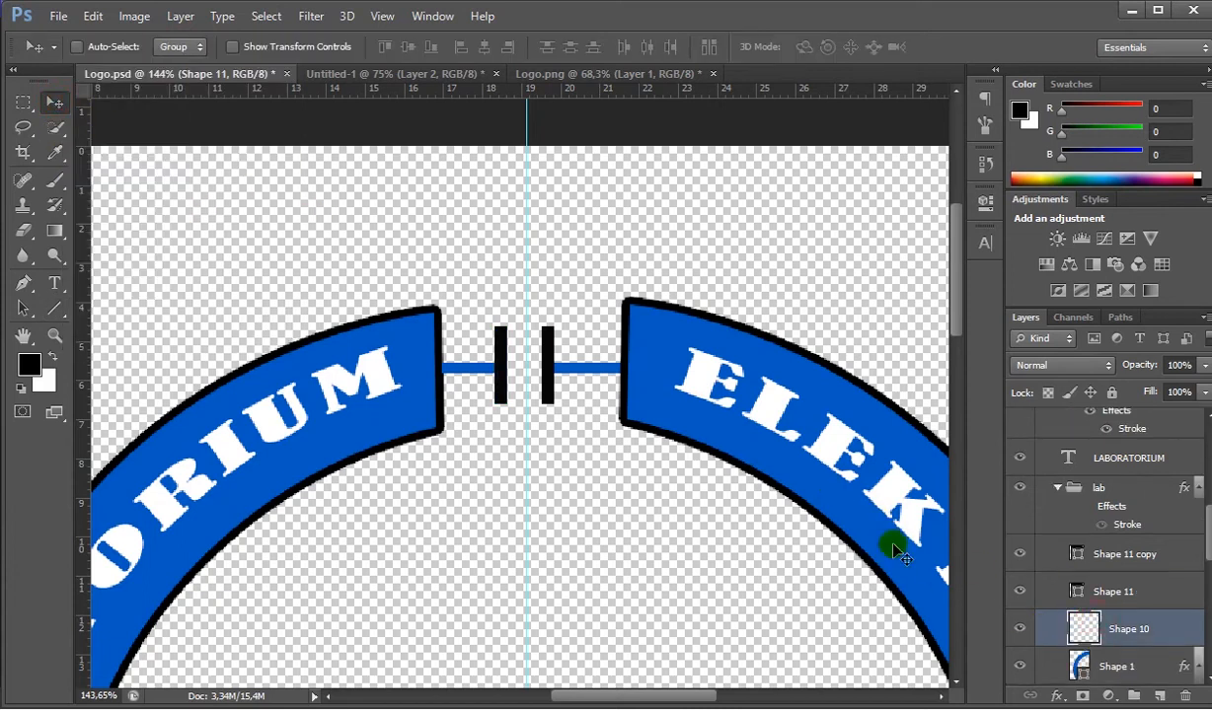
left_click(69, 312)
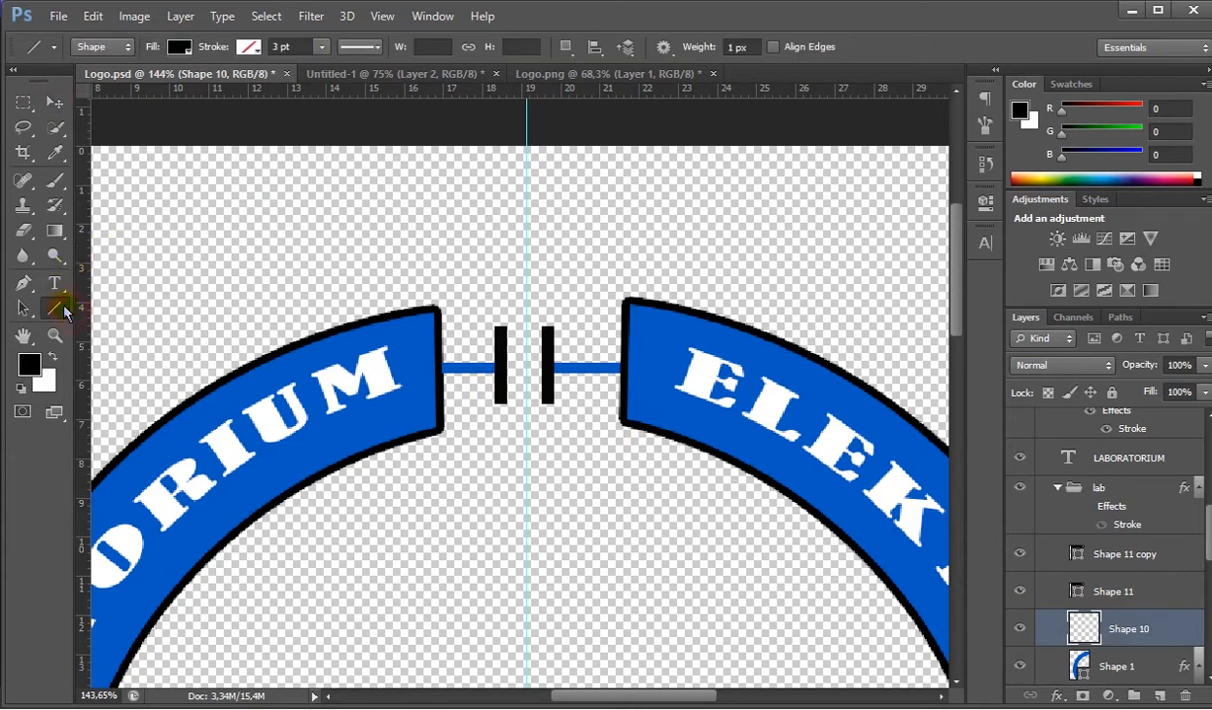
left_click(179, 48)
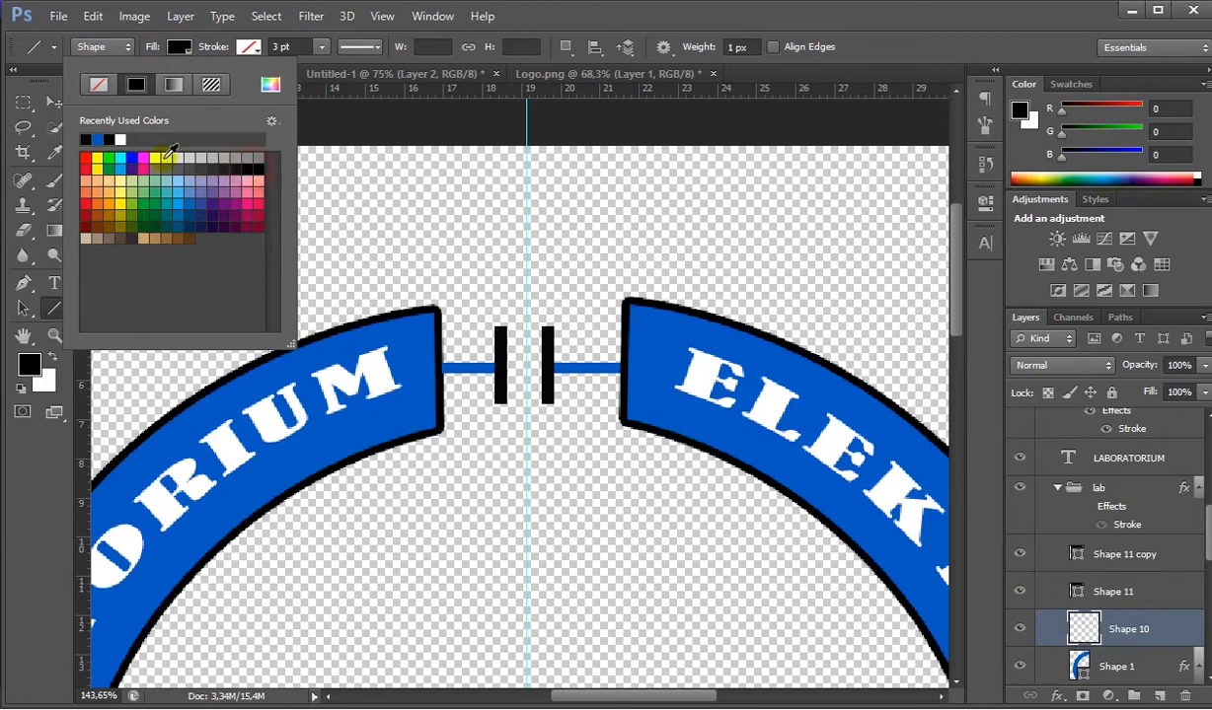
left_click(54, 102)
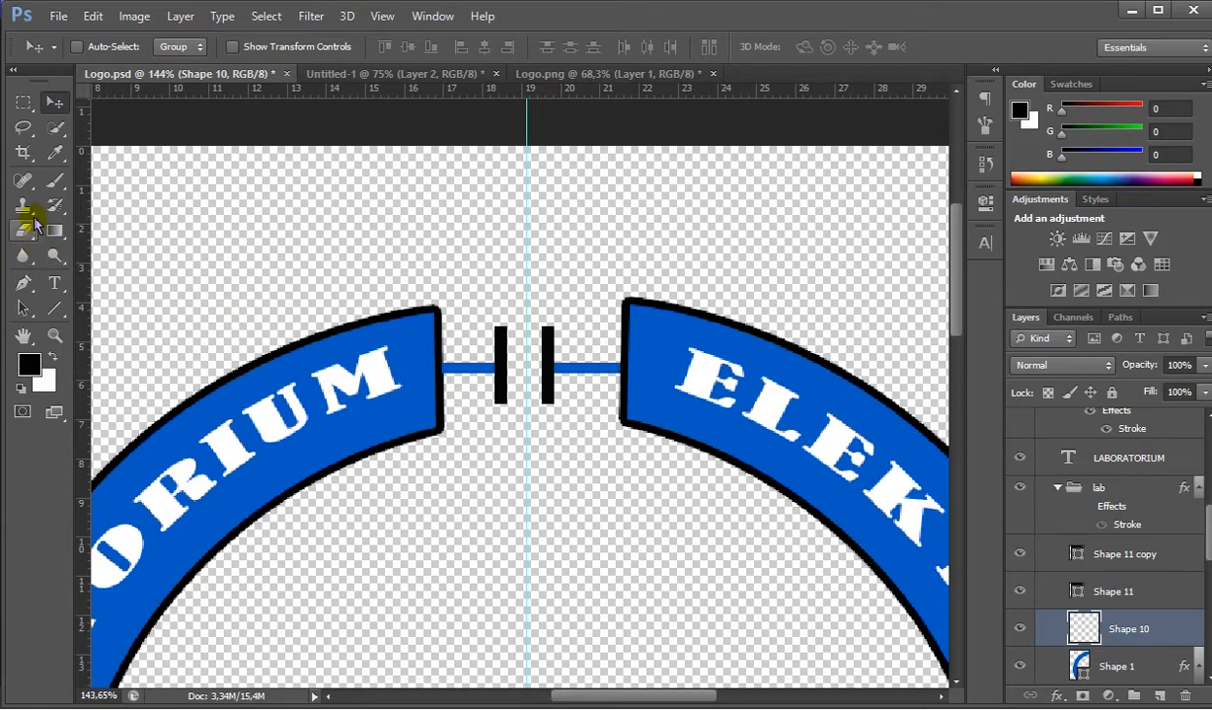
left_click(30, 364)
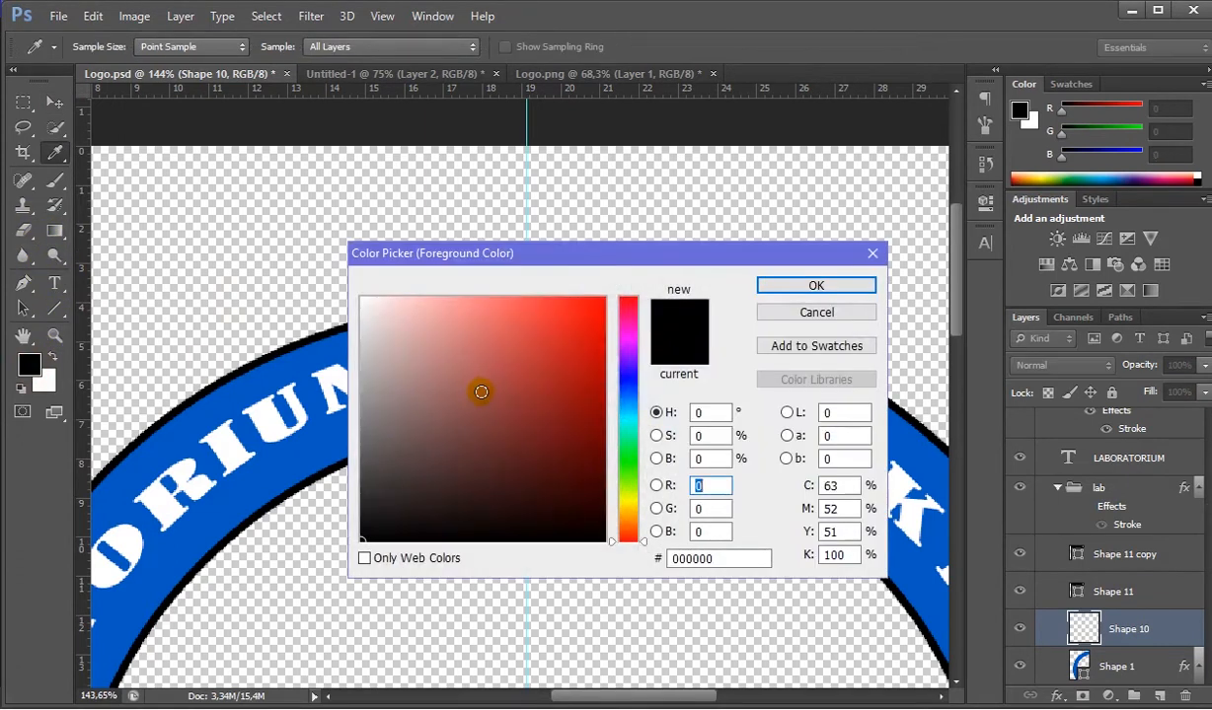
left_click(807, 284)
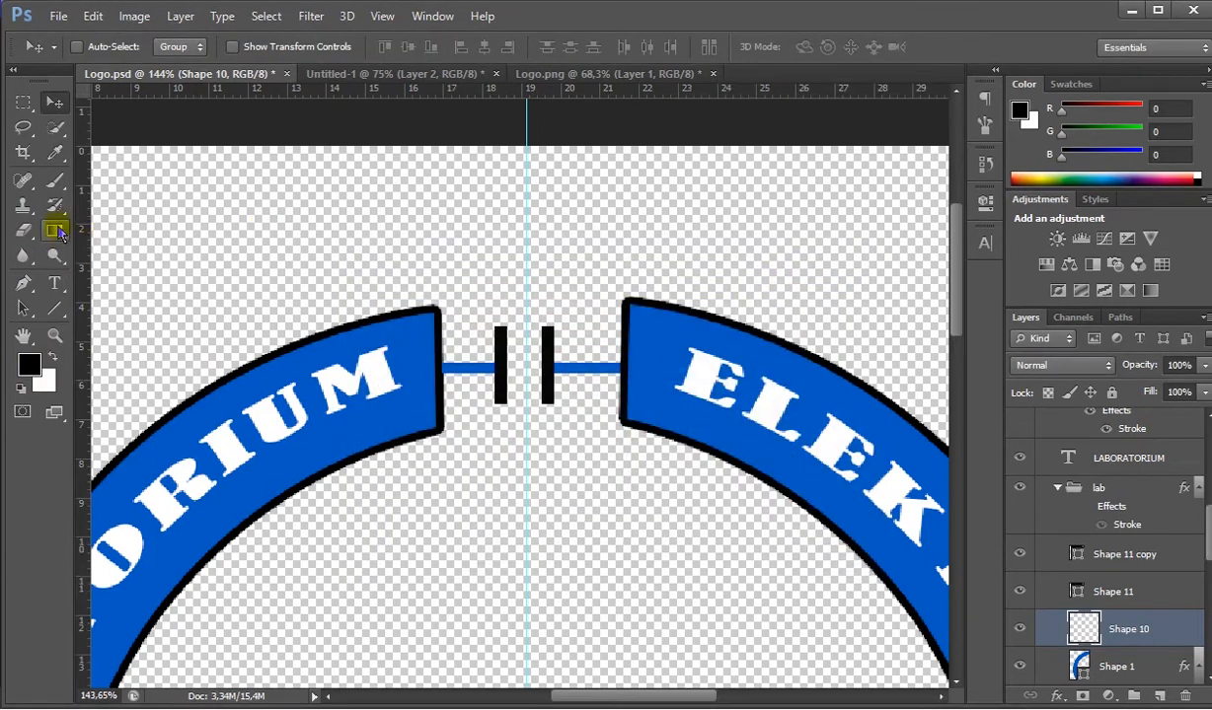
mouse_move(59, 229)
left_mouse_down()
mouse_move(132, 247)
mouse_move(122, 251)
left_mouse_up()
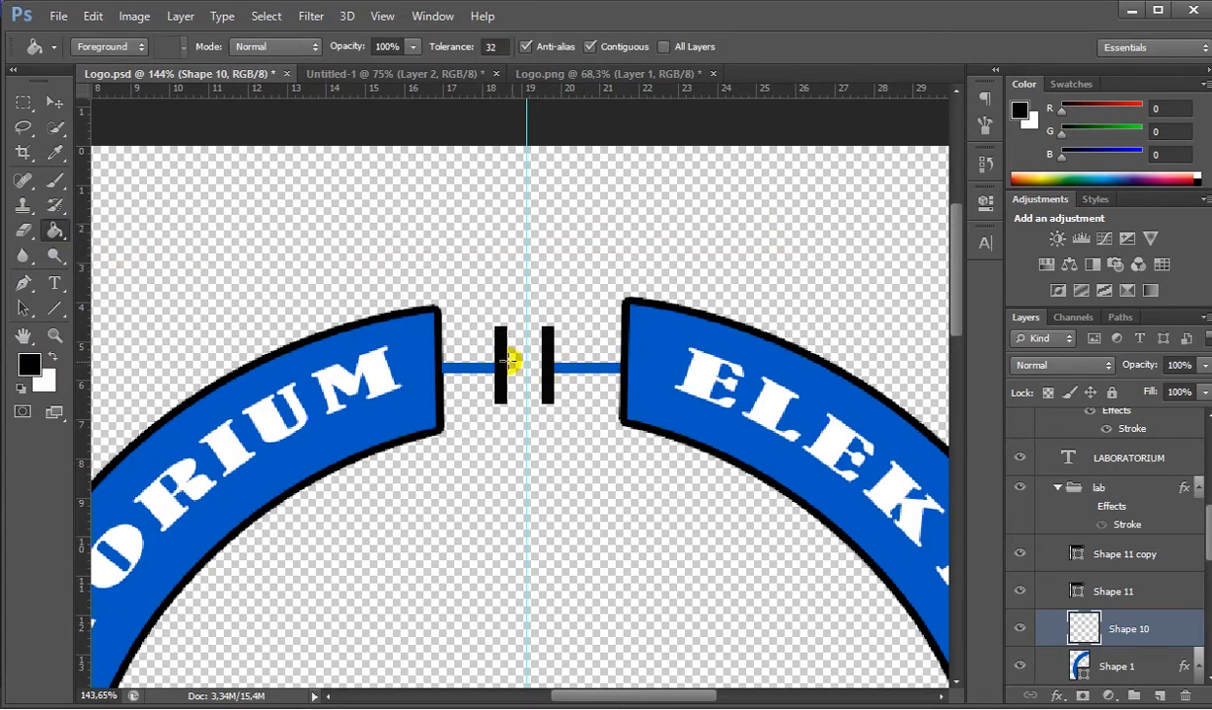
left_click(467, 368)
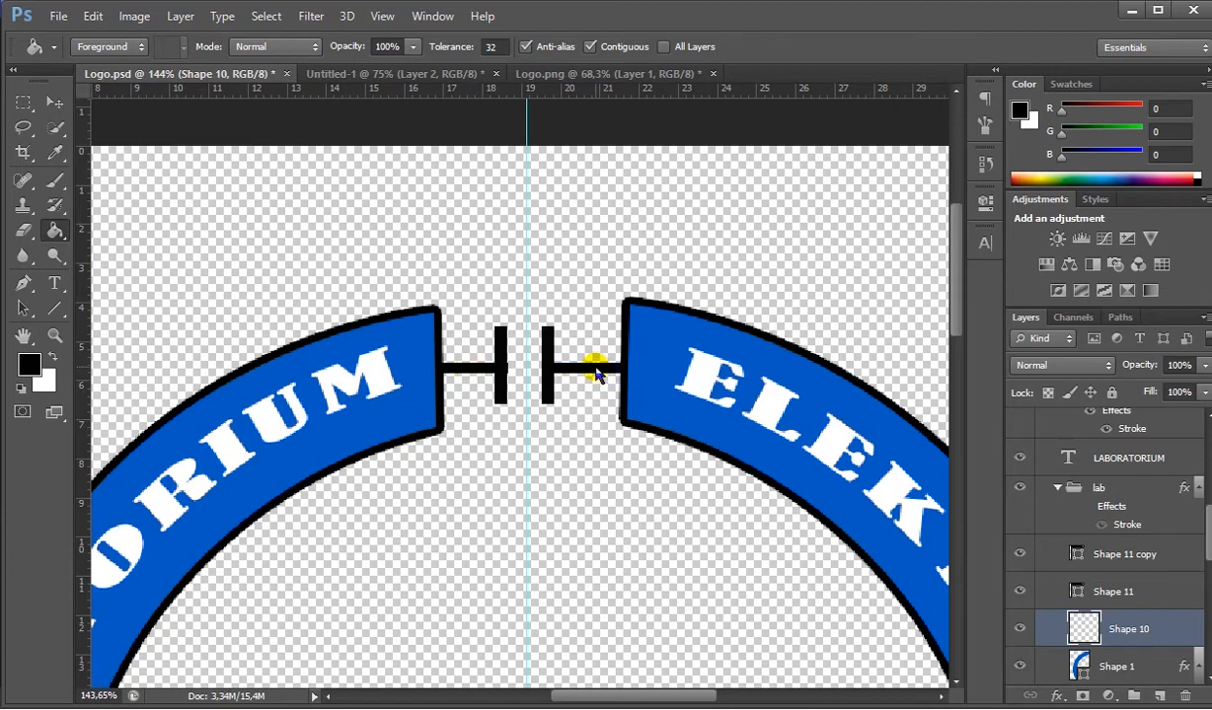
- Nudge the LABORATORIUM-side vertical bar (Shape 11) slightly closer to the vertical guide
left_click(1020, 588)
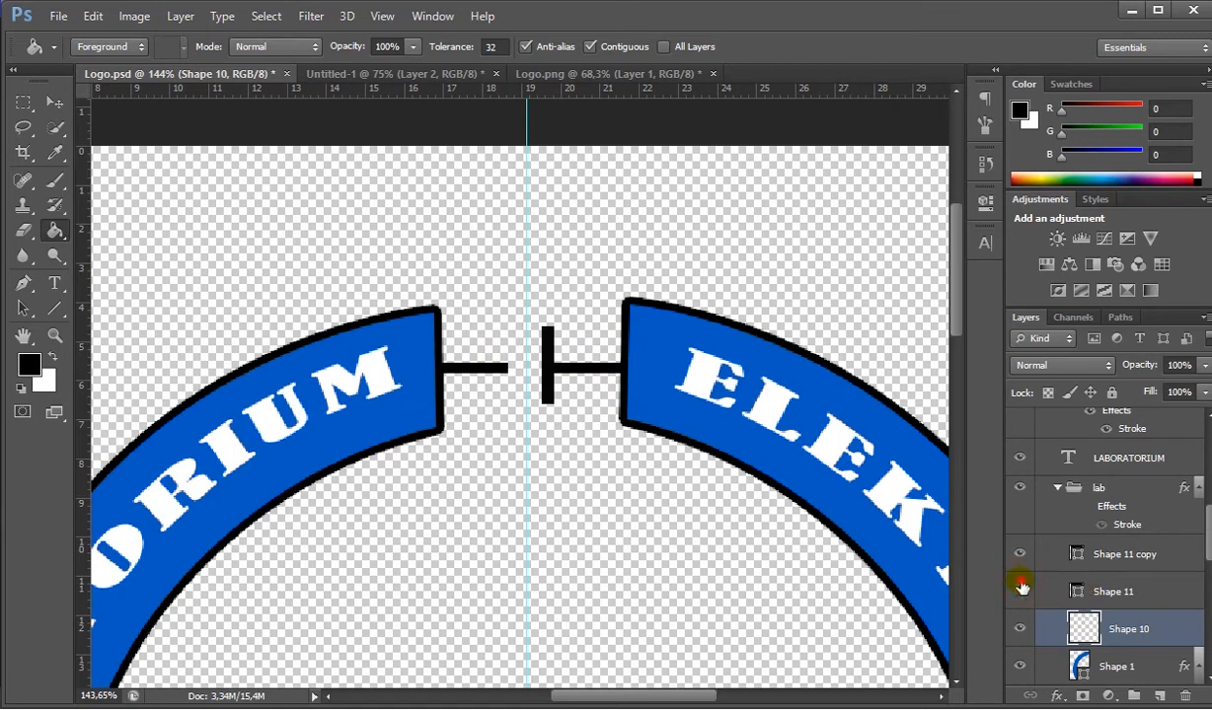
left_click(1126, 597)
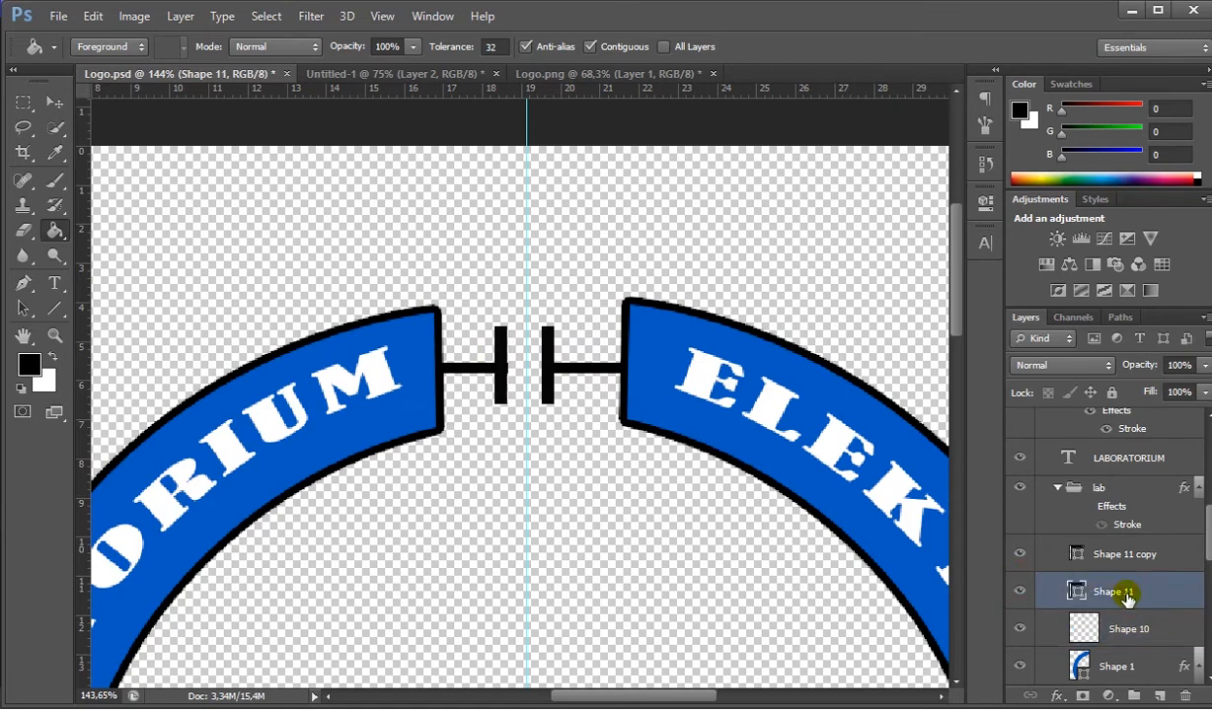
left_click(56, 102)
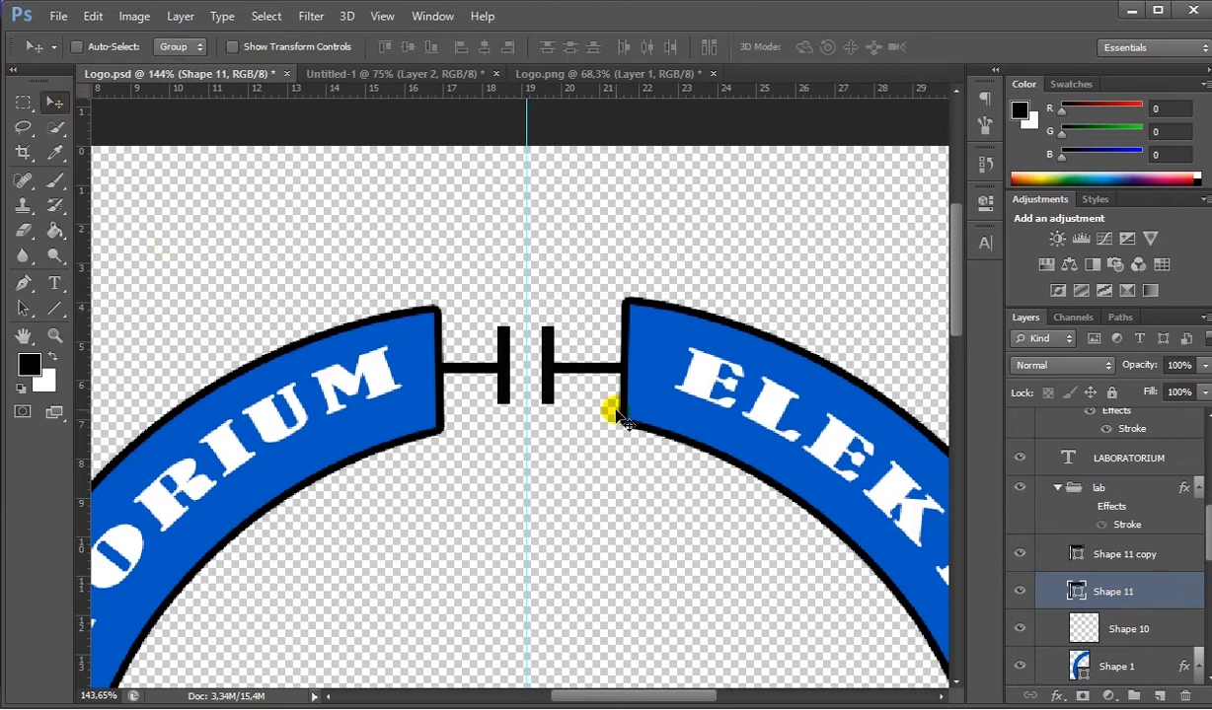
scroll(609, 403, "down", 4)
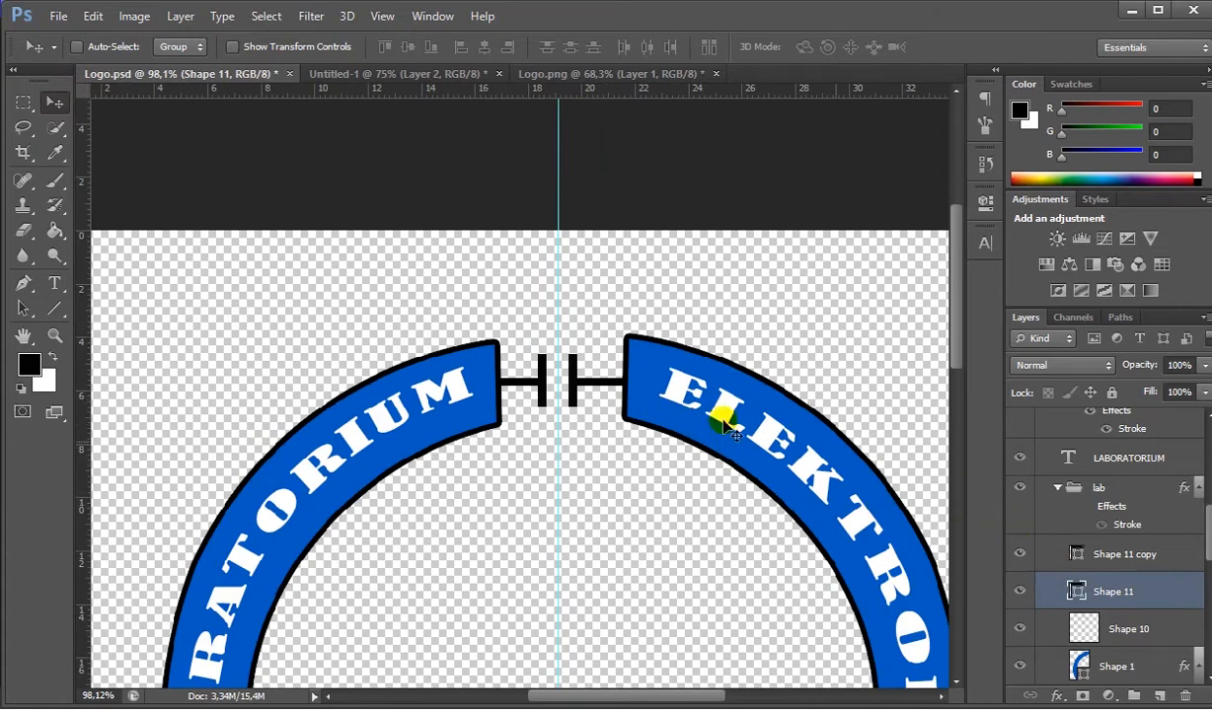
- Add a red 3 px outside stroke to the LABORATORIUM-side vertical bar (Shape 11)
right_click(1162, 596)
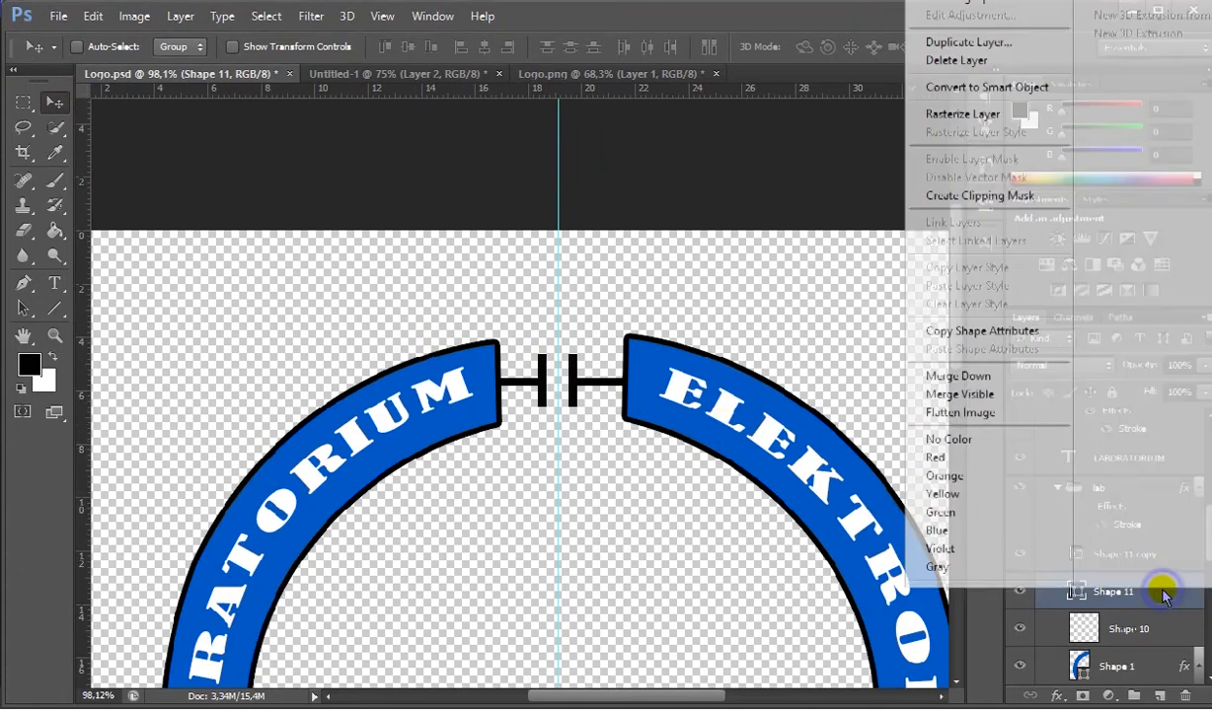
left_click(943, 8)
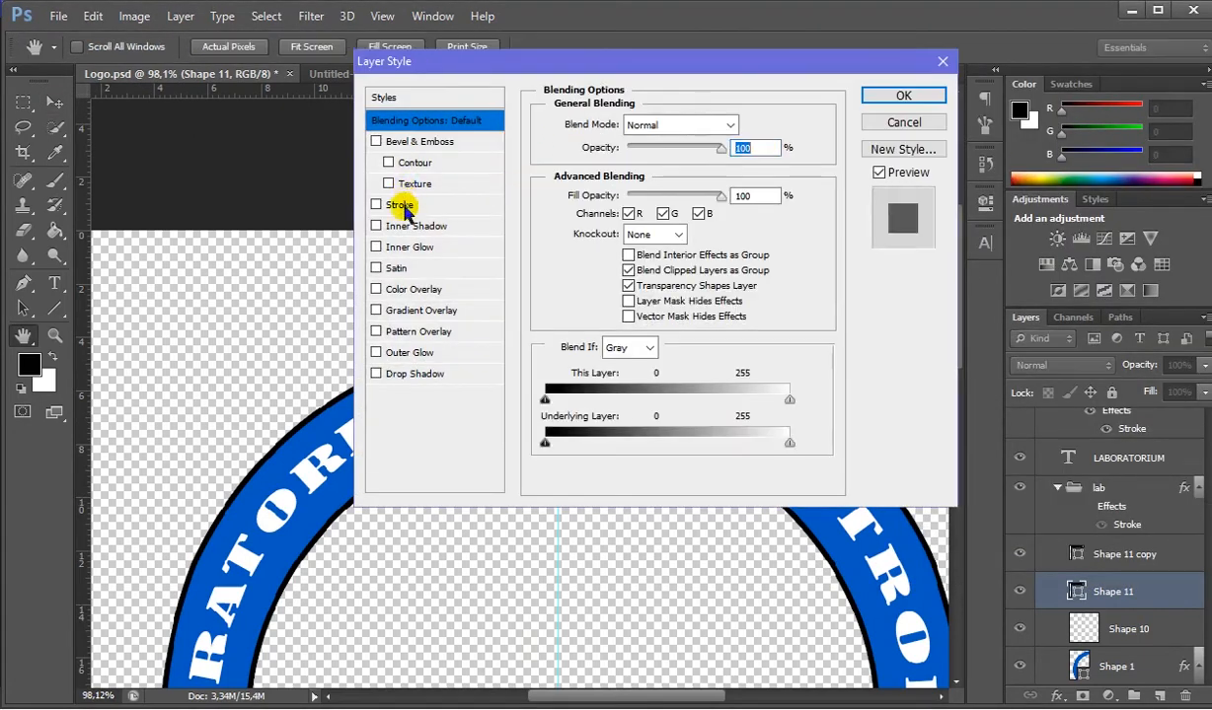
left_click(412, 205)
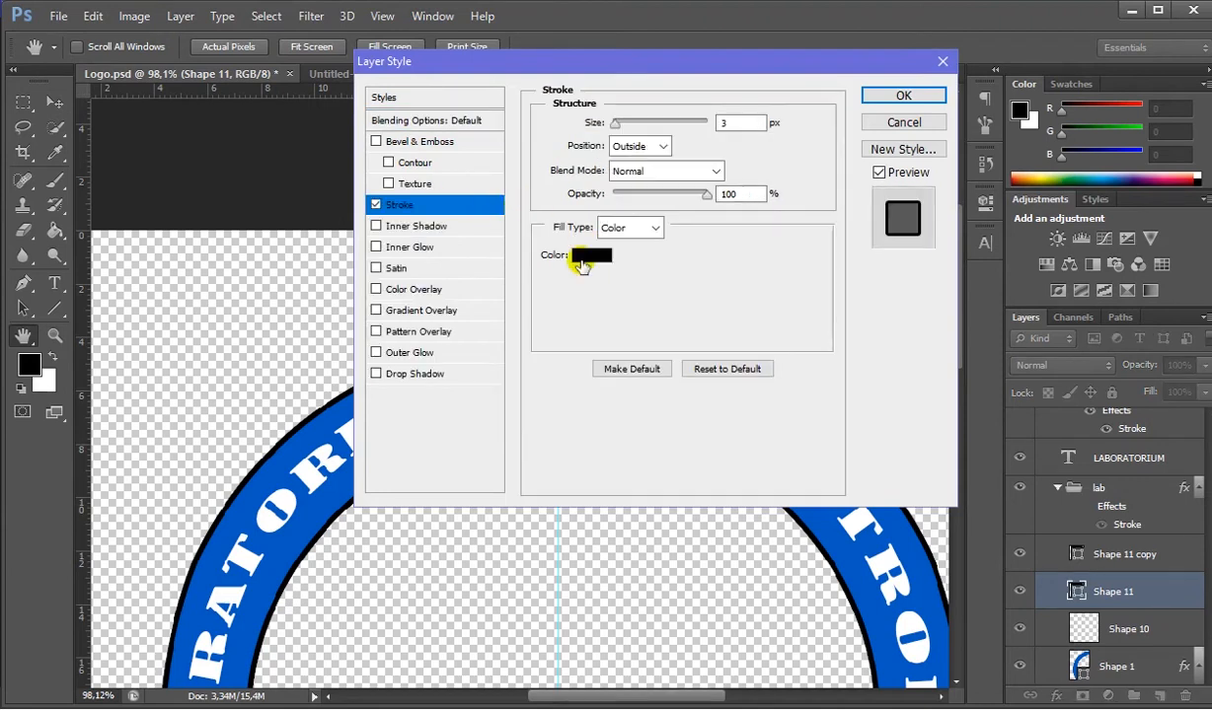
left_click(588, 256)
left_click_drag(656, 286, 660, 281)
left_click(844, 284)
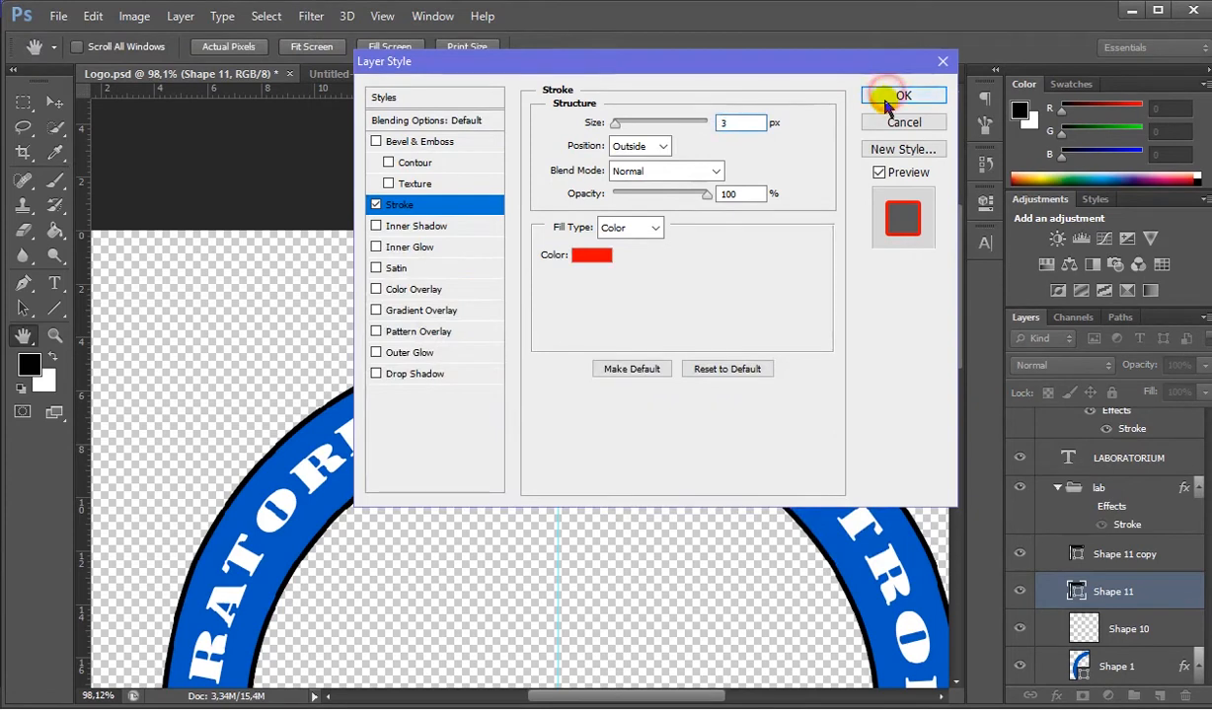
left_click(885, 98)
key("v")
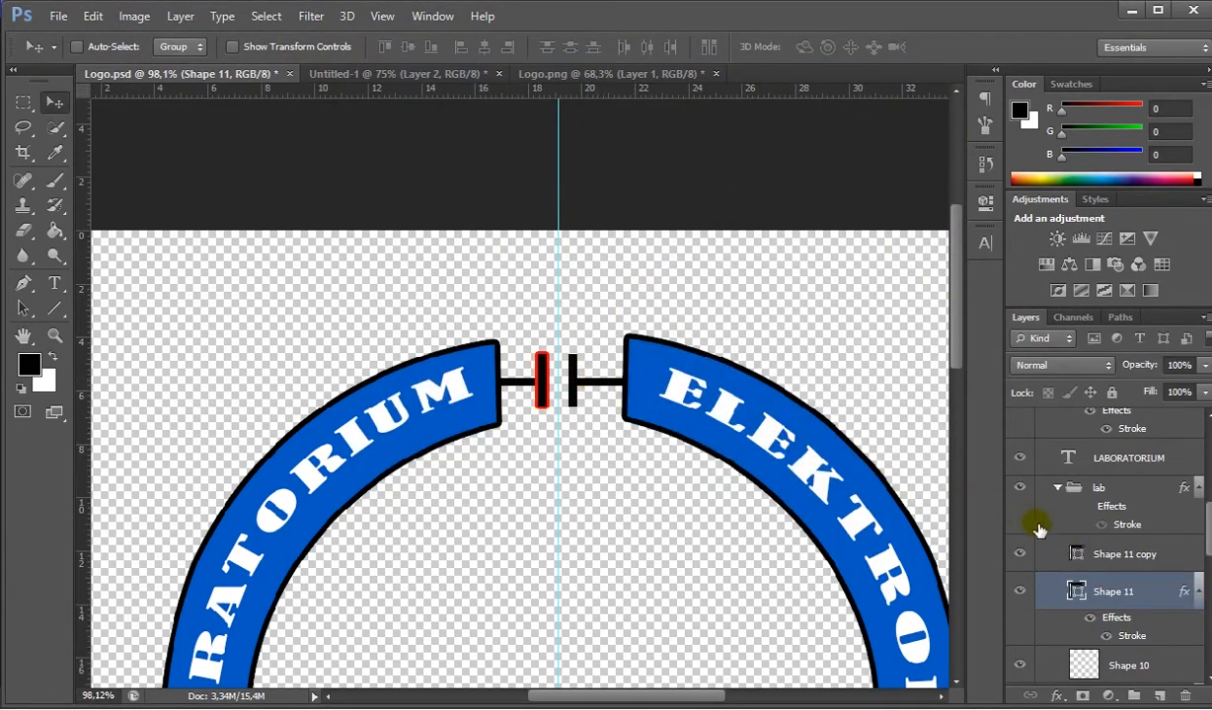
- Delete the drawn capacitor pieces between the upper arcs: layers Shape 11 copy, Shape 11 and Shape 10
left_click(1101, 555)
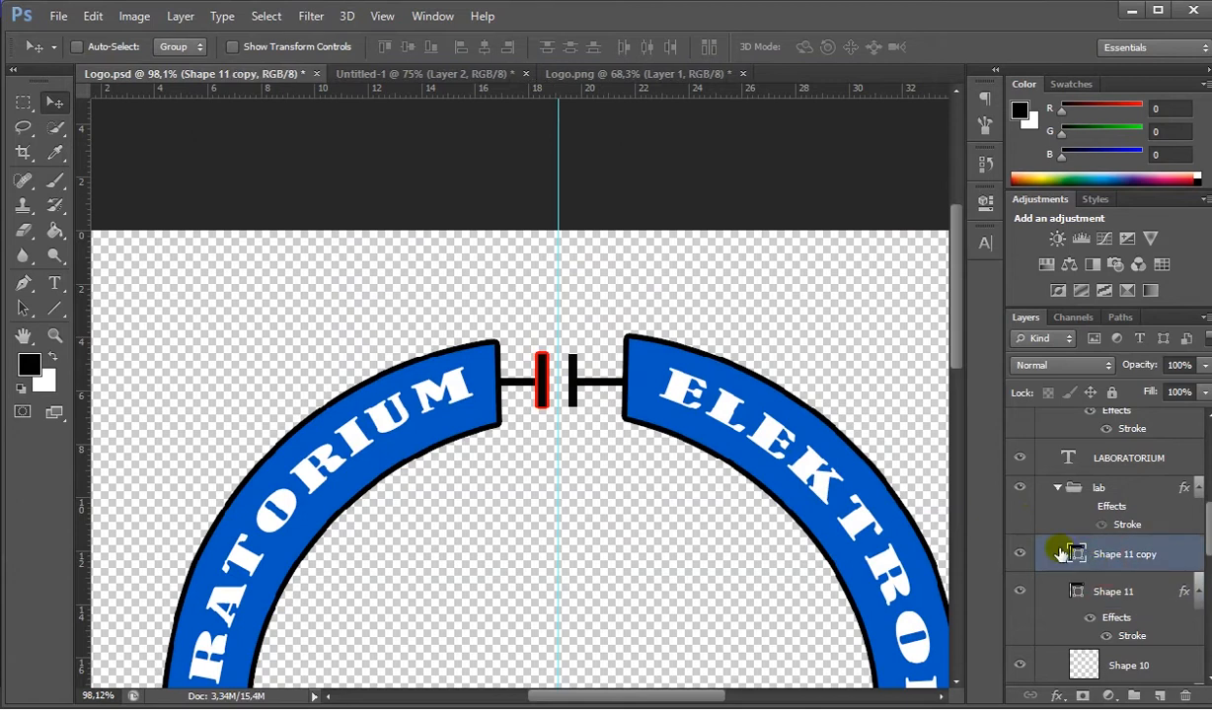
key("Delete")
key("Delete")
key("Delete")
key("Delete")
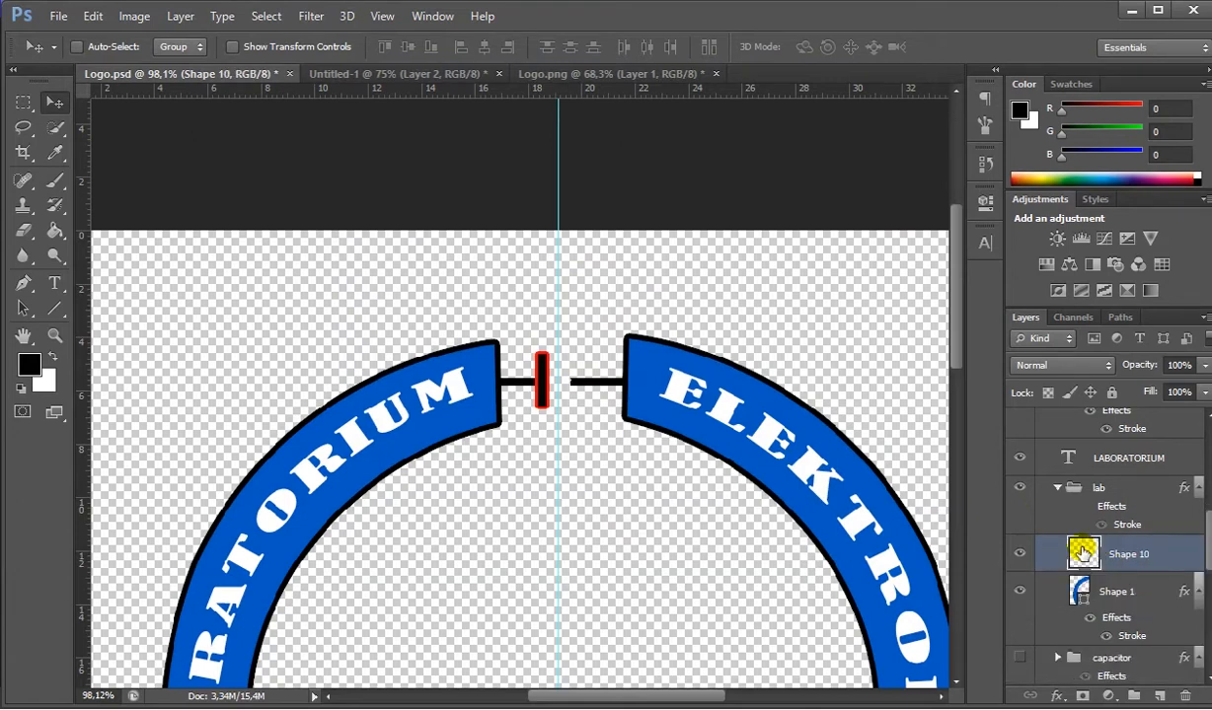
scroll(513, 437, "down", 5)
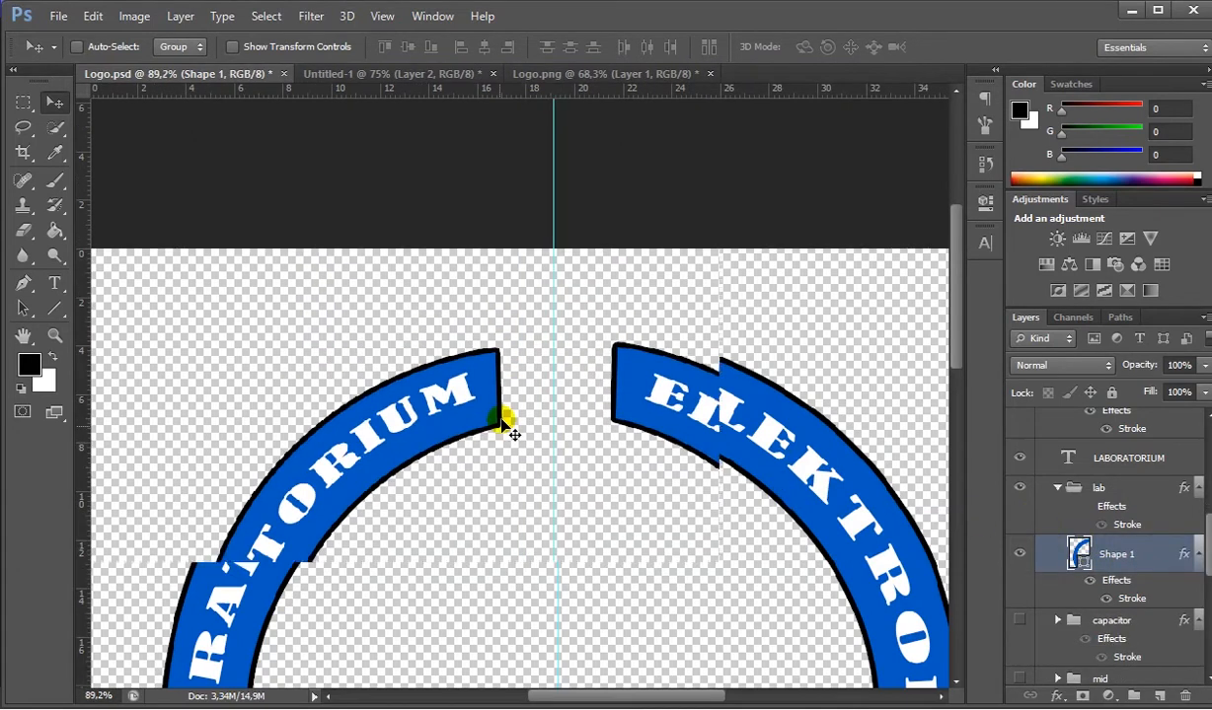
- Compare the gaps between the lower arcs in Logo.psd with the resistor and coil symbols in the Untitled-1 reference
scroll(605, 508, "up", 3)
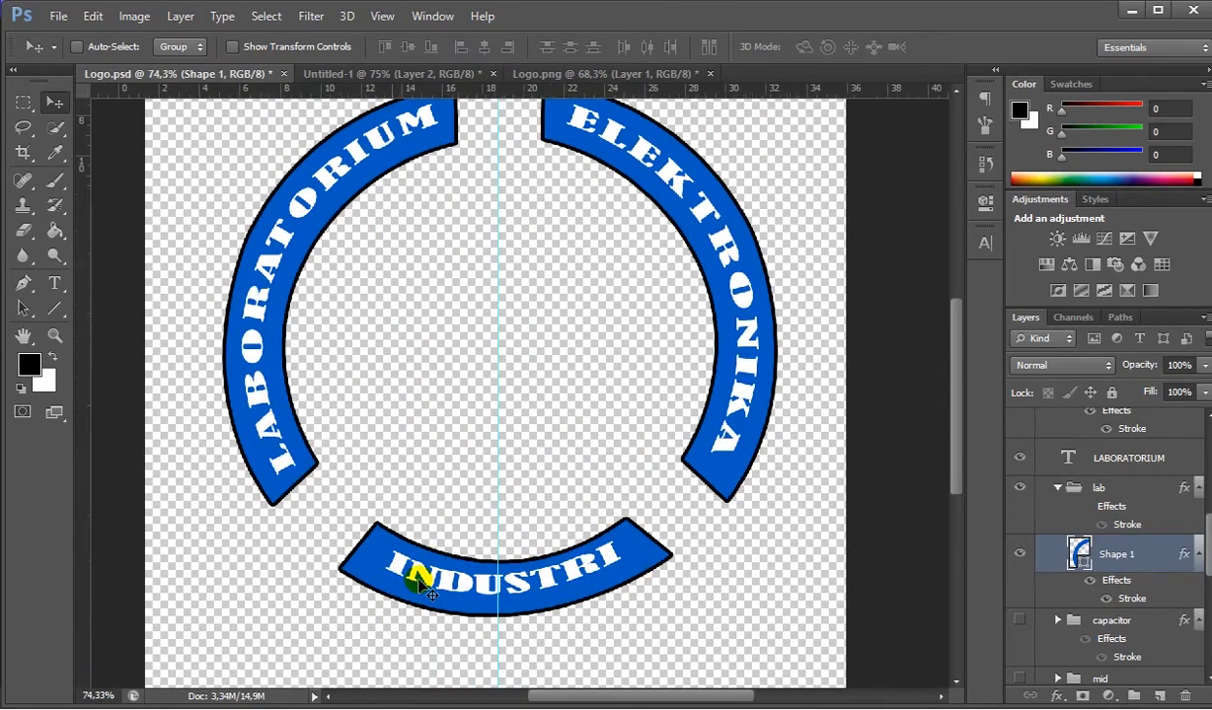
scroll(422, 577, "up", 2)
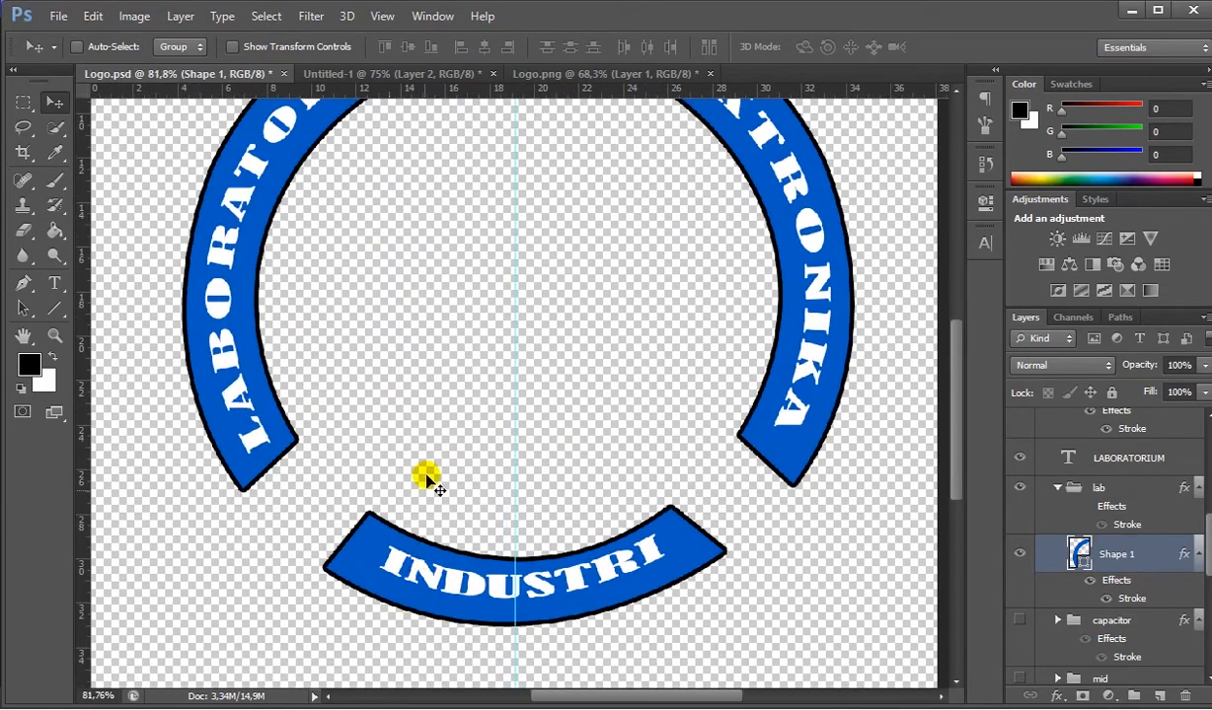
left_click(425, 74)
scroll(474, 494, "down", 2)
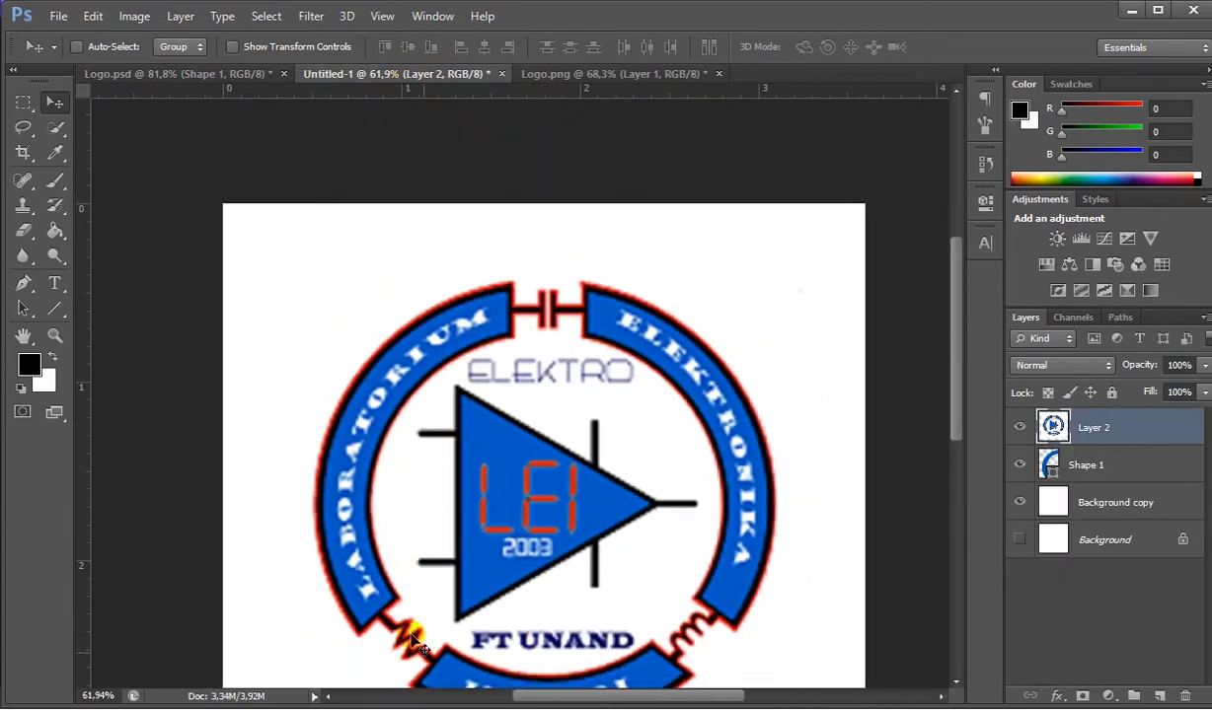
left_click(192, 74)
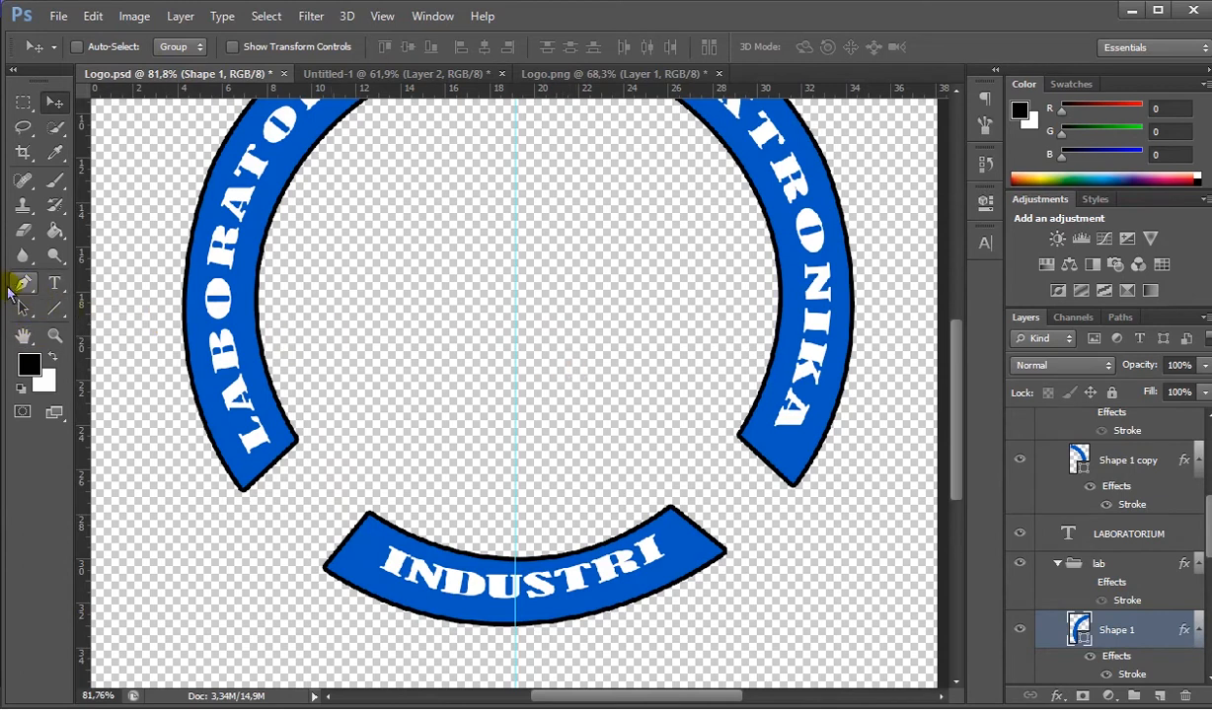
- In Untitled-1, trace the zigzag resistor between the LABORATORIUM and INDUSTRI arcs with the Pen tool as an open shape about 82 × 76 px
left_click(22, 285)
scroll(1109, 528, "up", 5)
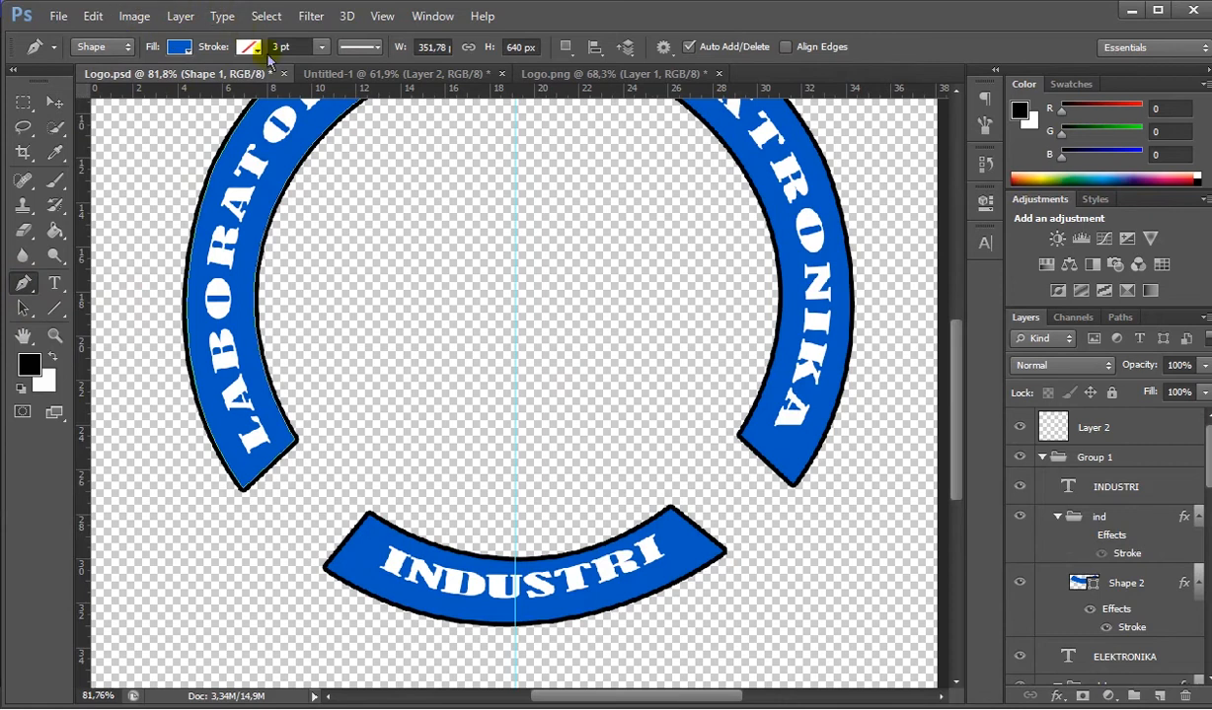
left_click(342, 79)
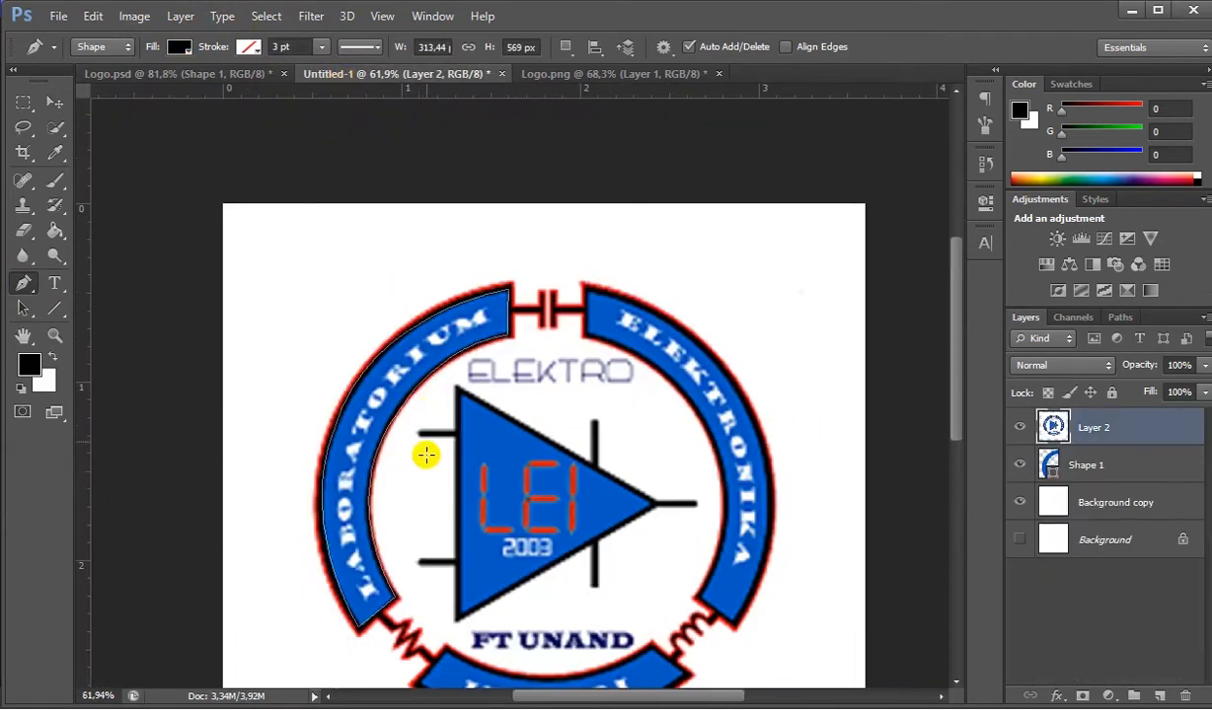
scroll(400, 541, "down", 1)
scroll(393, 552, "up", 4)
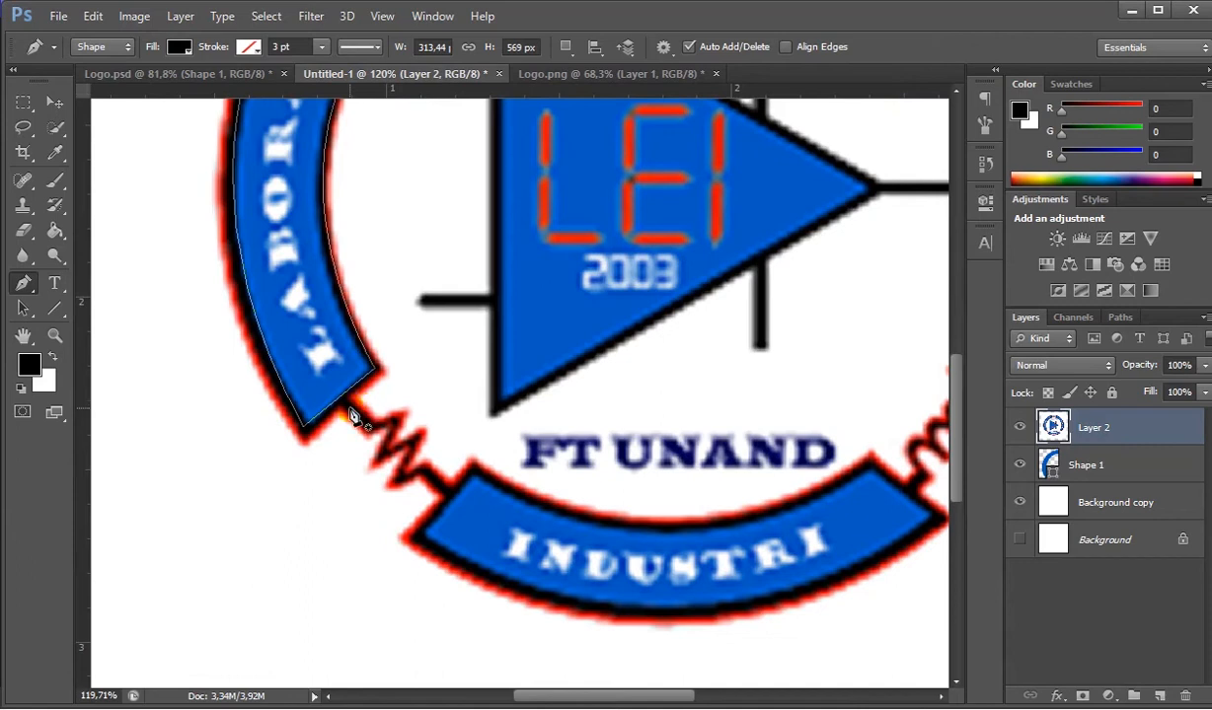
left_click(350, 410)
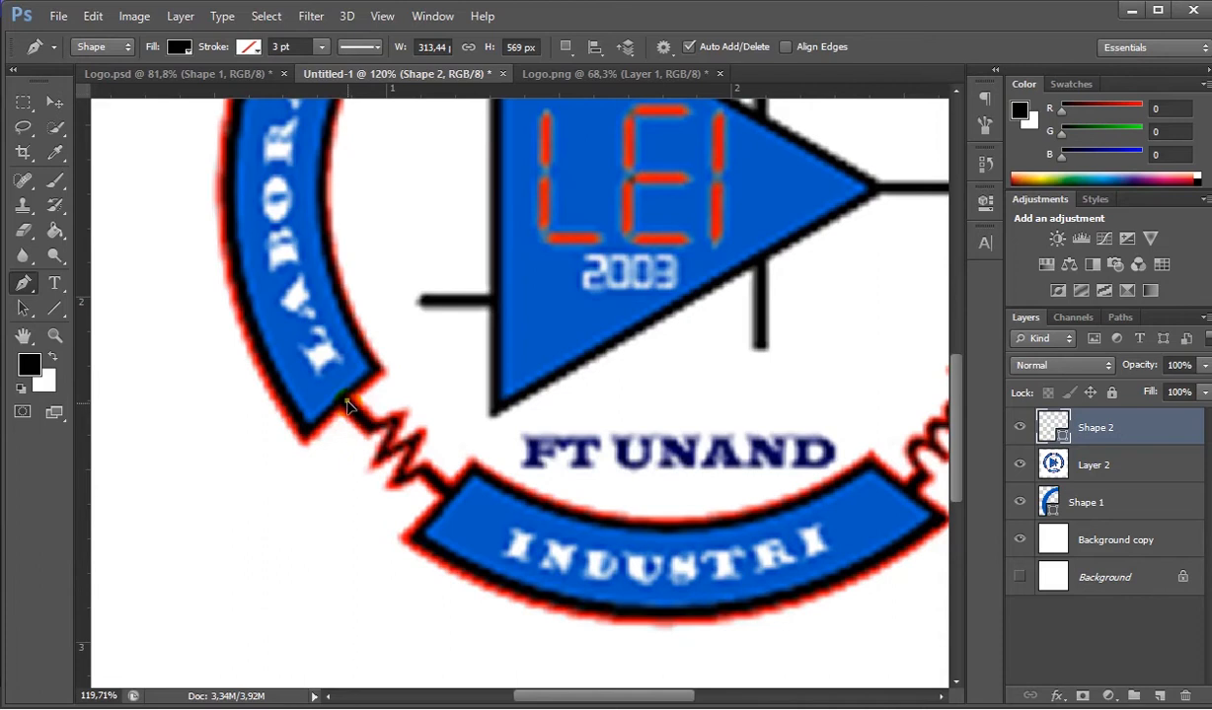
left_click(368, 426)
left_click(395, 418)
left_click(377, 460)
left_click(416, 437)
left_click(398, 481)
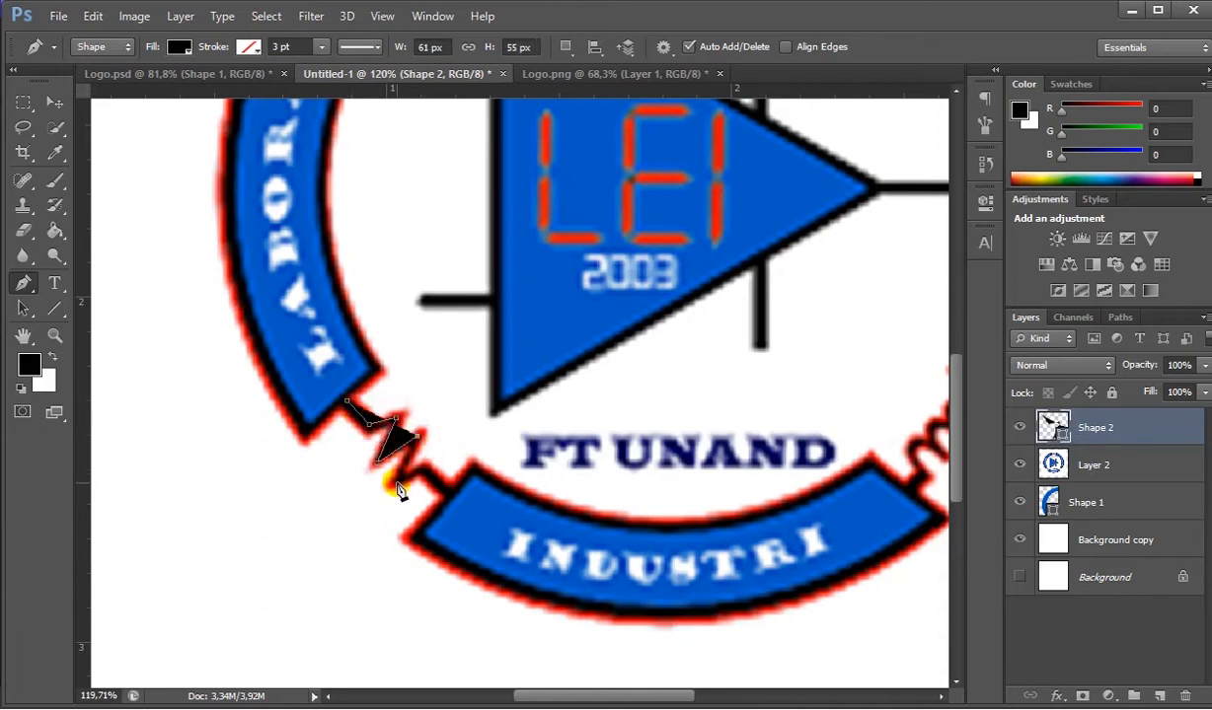
left_click(428, 470)
left_click(439, 489)
- Remove the zigzag shape's fill and give it a solid black stroke
scroll(432, 460, "up", 5)
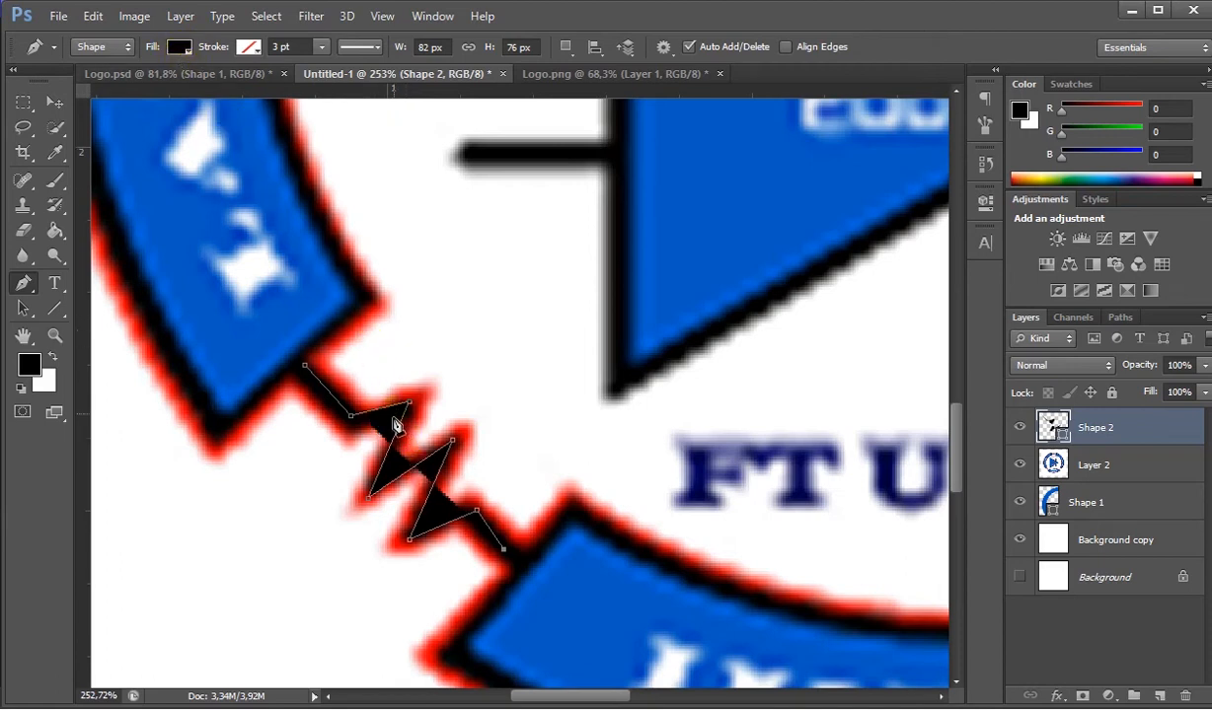
left_click(179, 48)
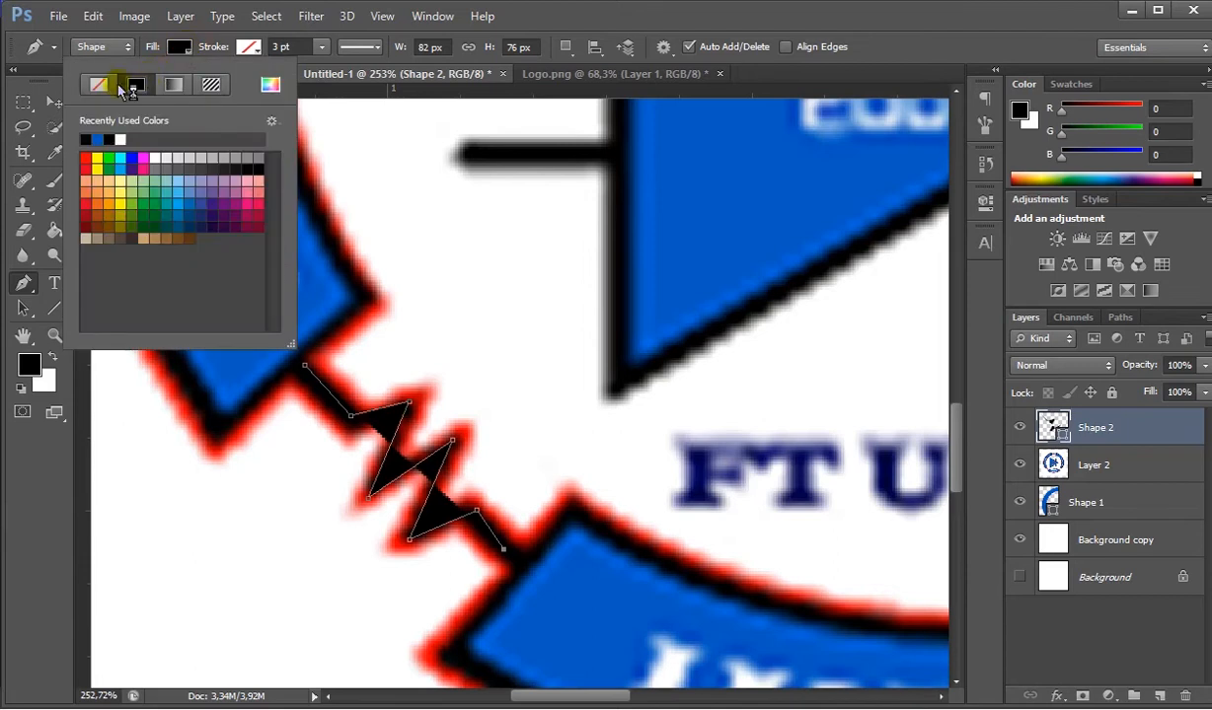
left_click(99, 84)
left_click(249, 48)
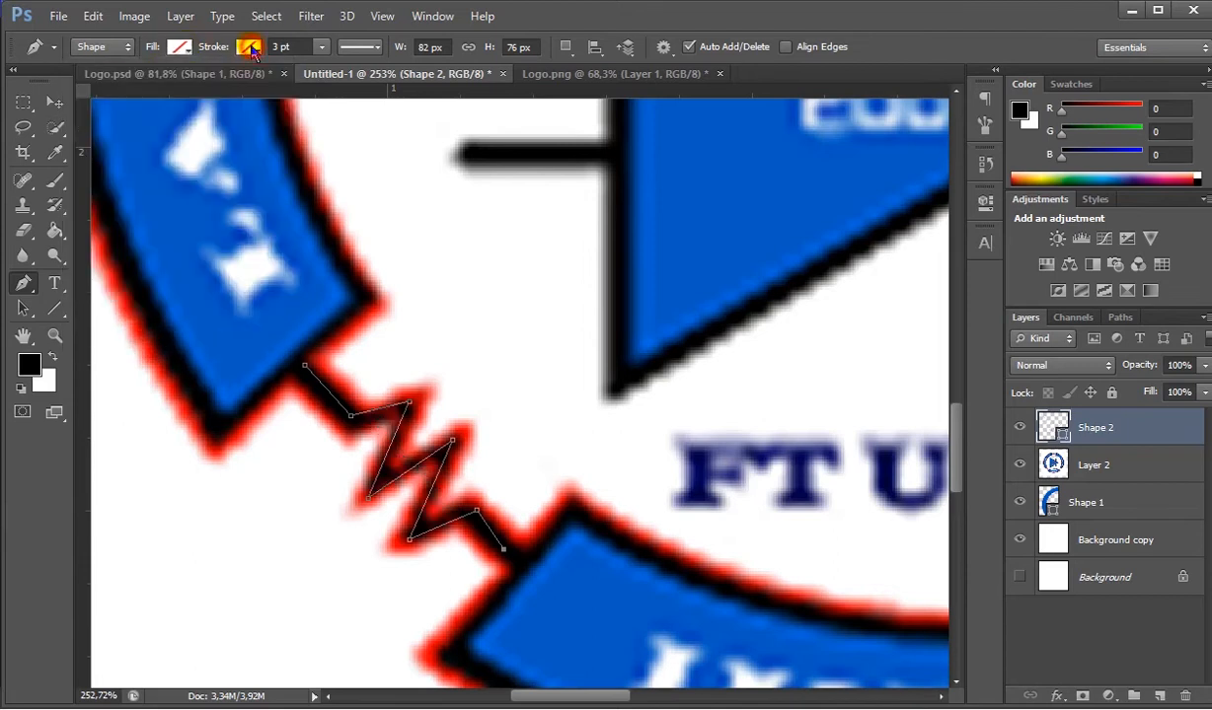
left_click(249, 47)
left_click(206, 85)
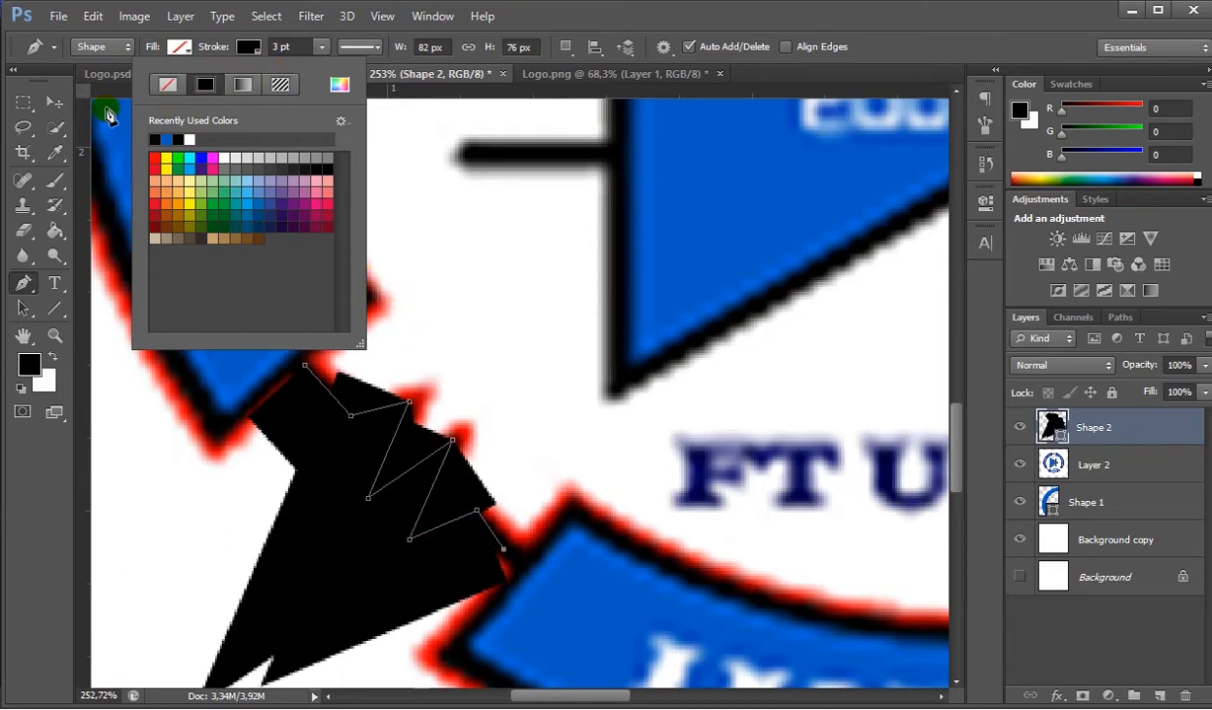
key("Escape")
key("v")
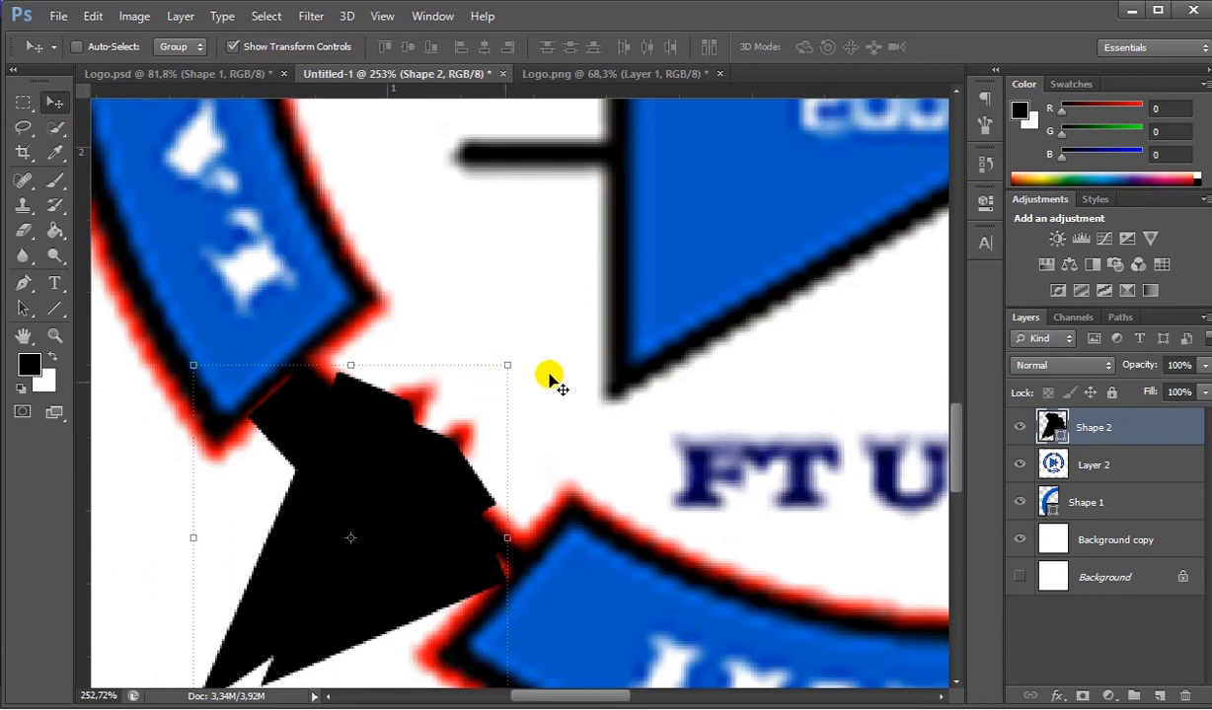
- Set the zigzag's stroke width to 1 pt and align the stroke to the center of the path
left_click(24, 284)
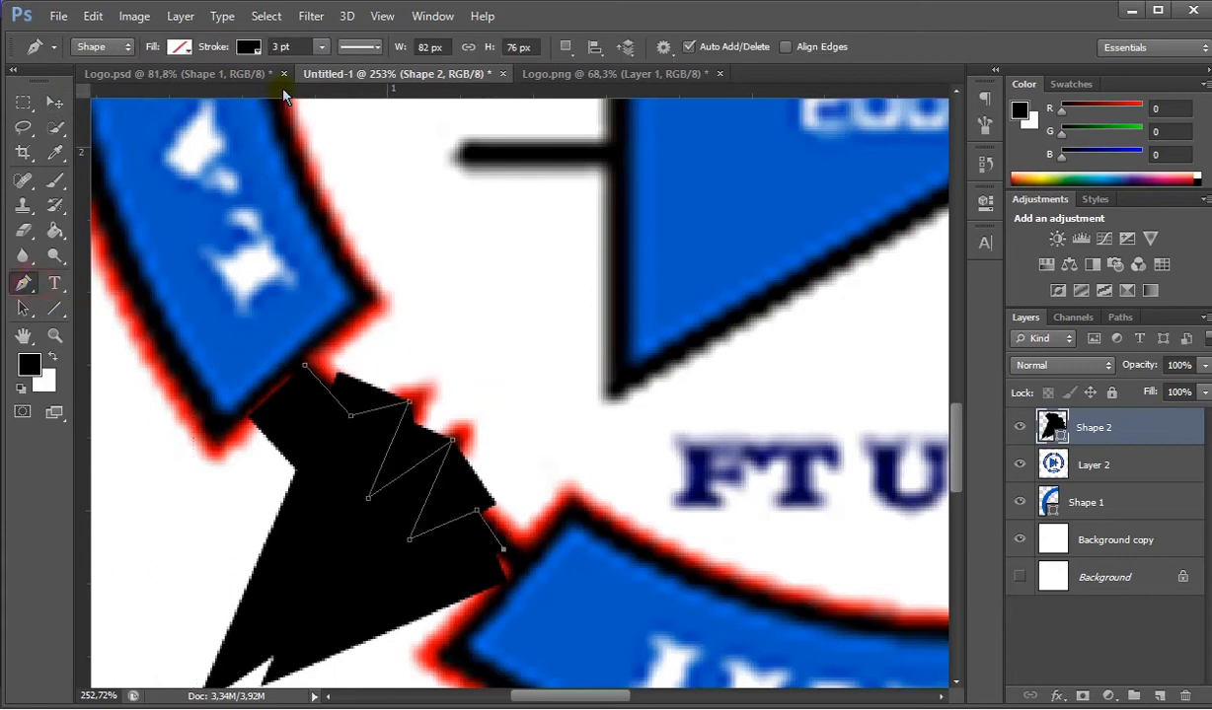
left_click(305, 47)
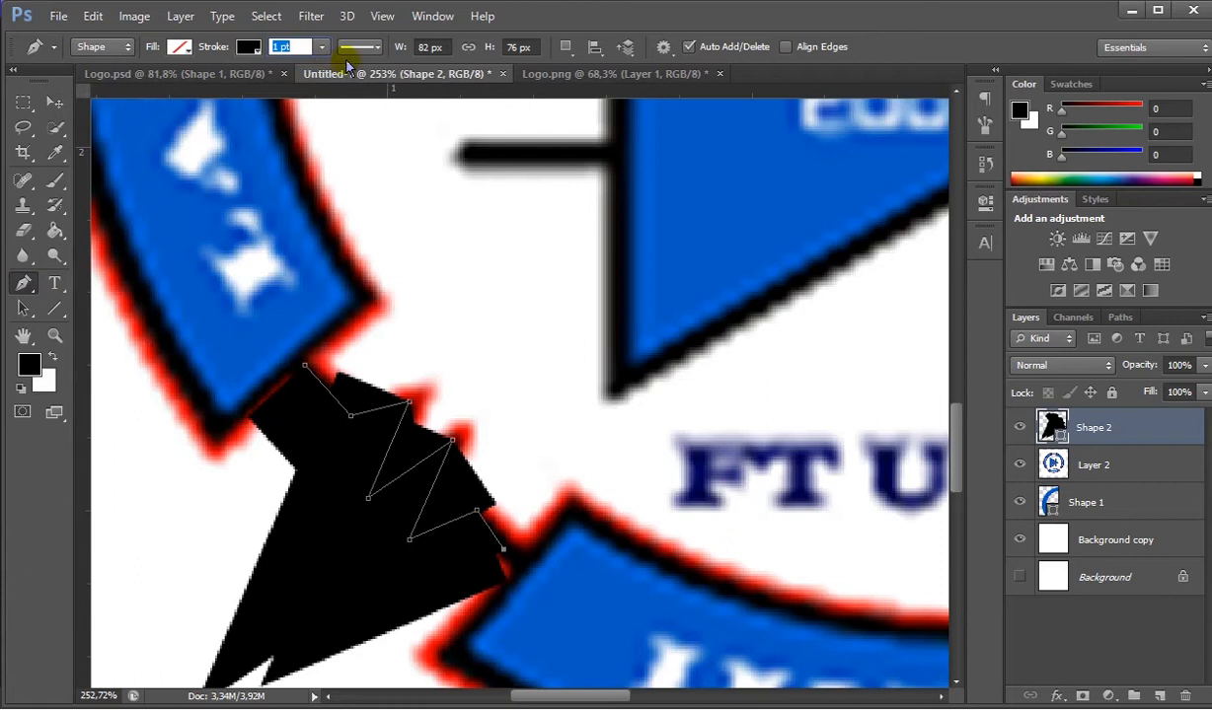
key("Return")
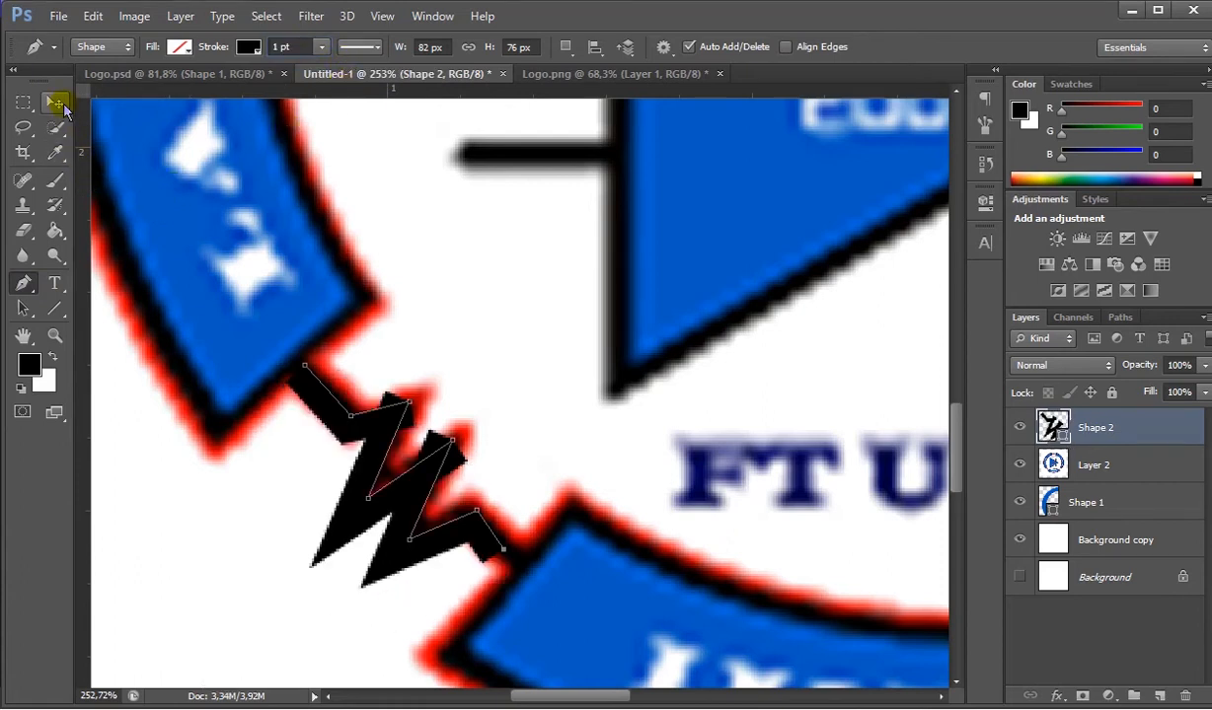
left_click(358, 47)
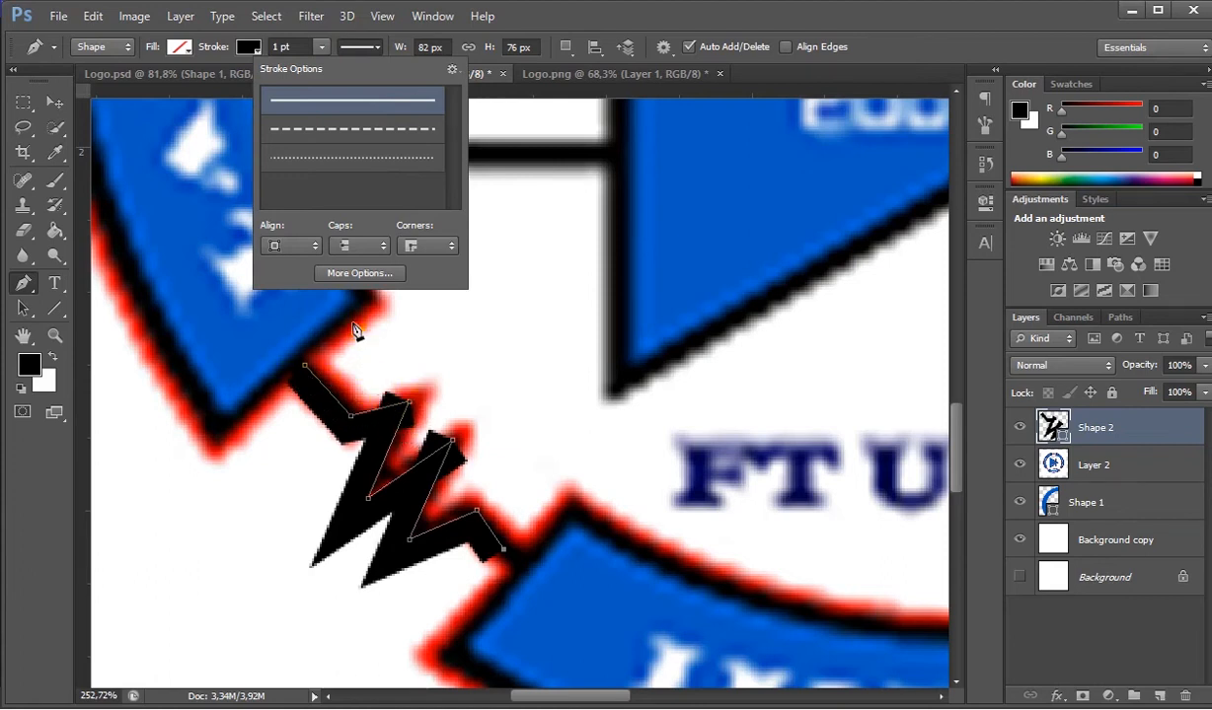
left_click(314, 246)
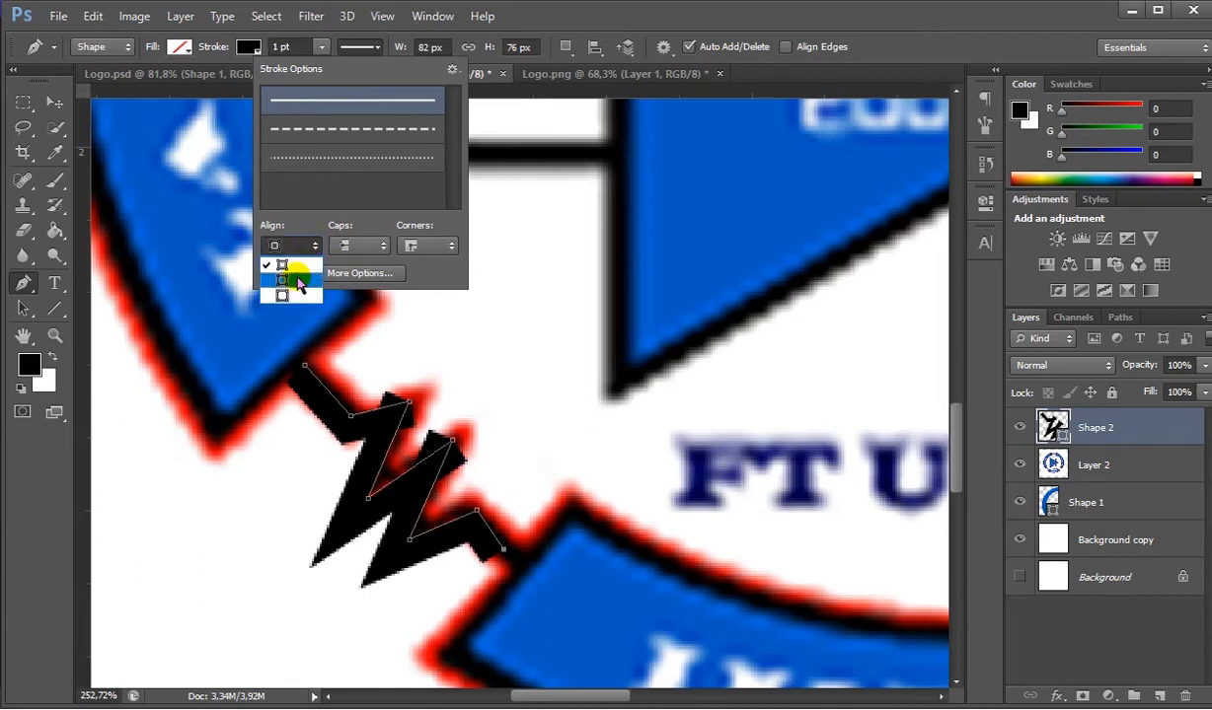
left_click(296, 280)
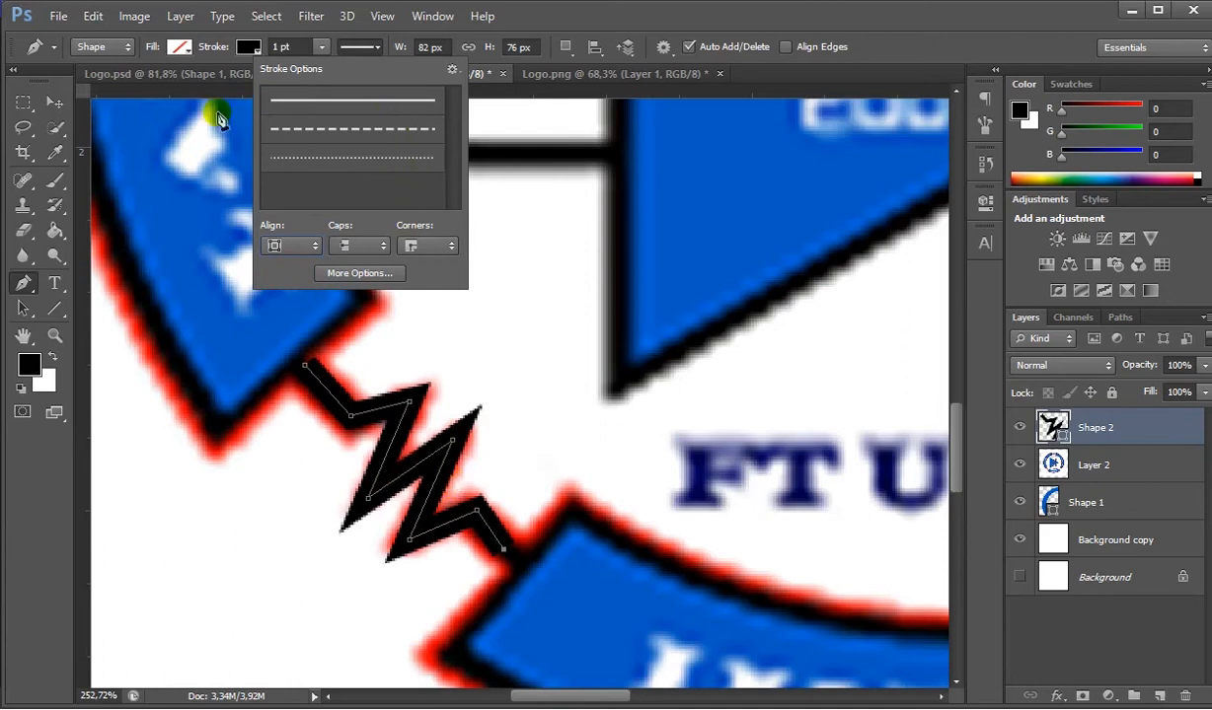
left_click(54, 102)
- Compare the drawn zigzag with the reference resistor by toggling the visibility of Layer 2 and Shape 2
scroll(472, 432, "down", 2)
scroll(477, 432, "down", 3)
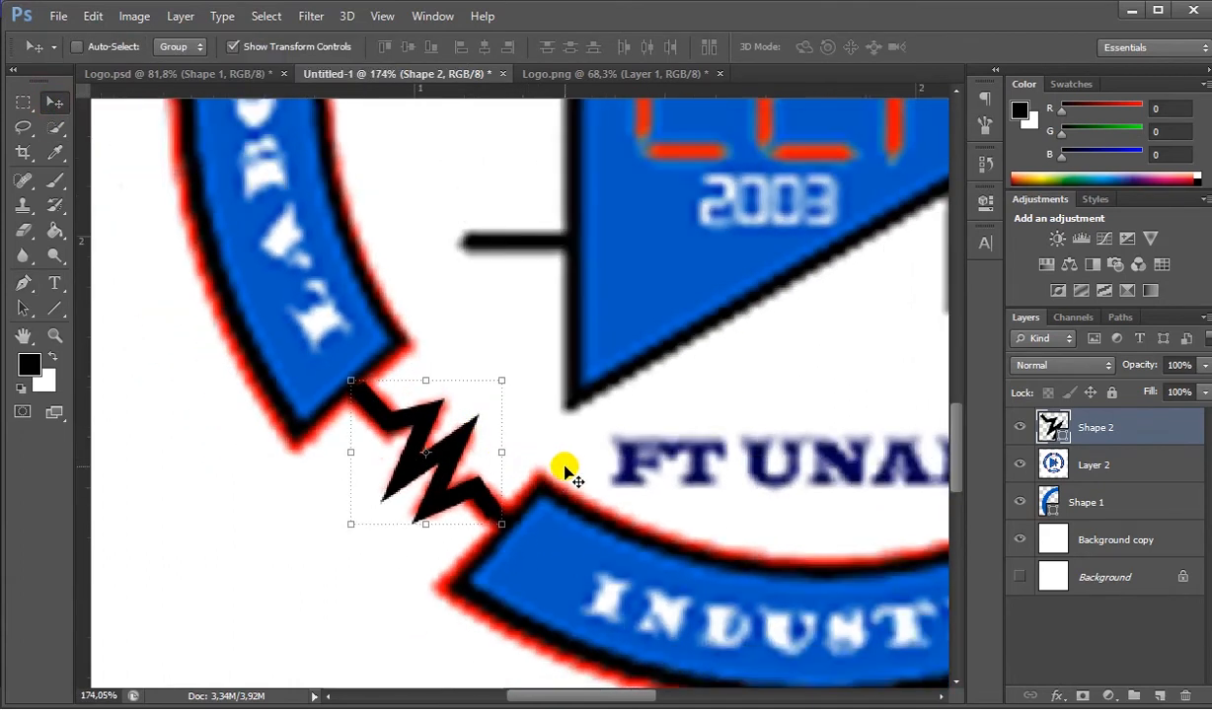
left_click(1019, 467)
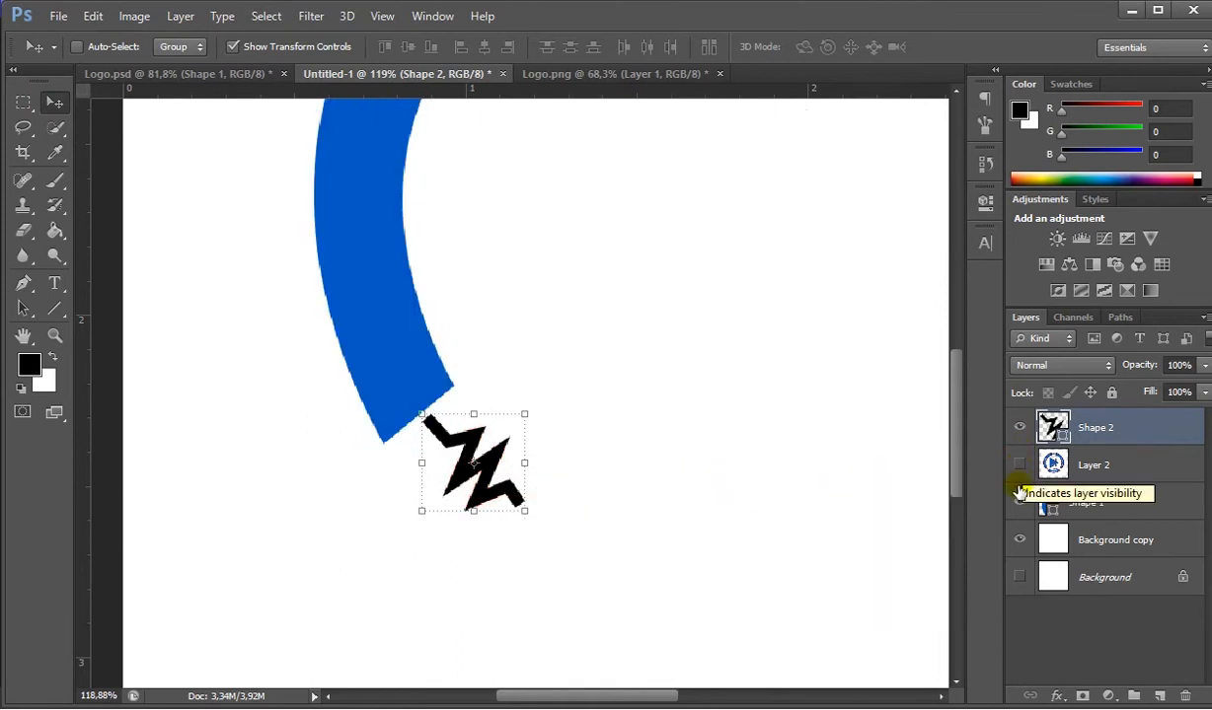
left_click(1019, 464)
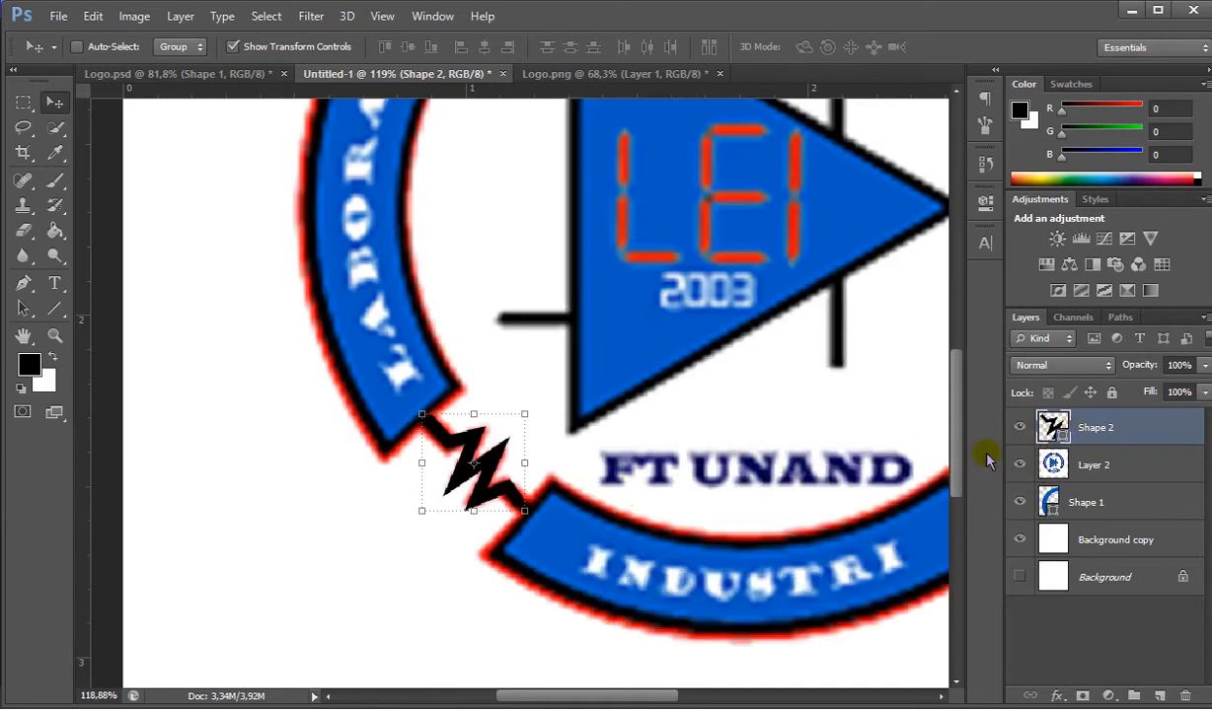
scroll(803, 300, "down", 5)
scroll(800, 288, "down", 2)
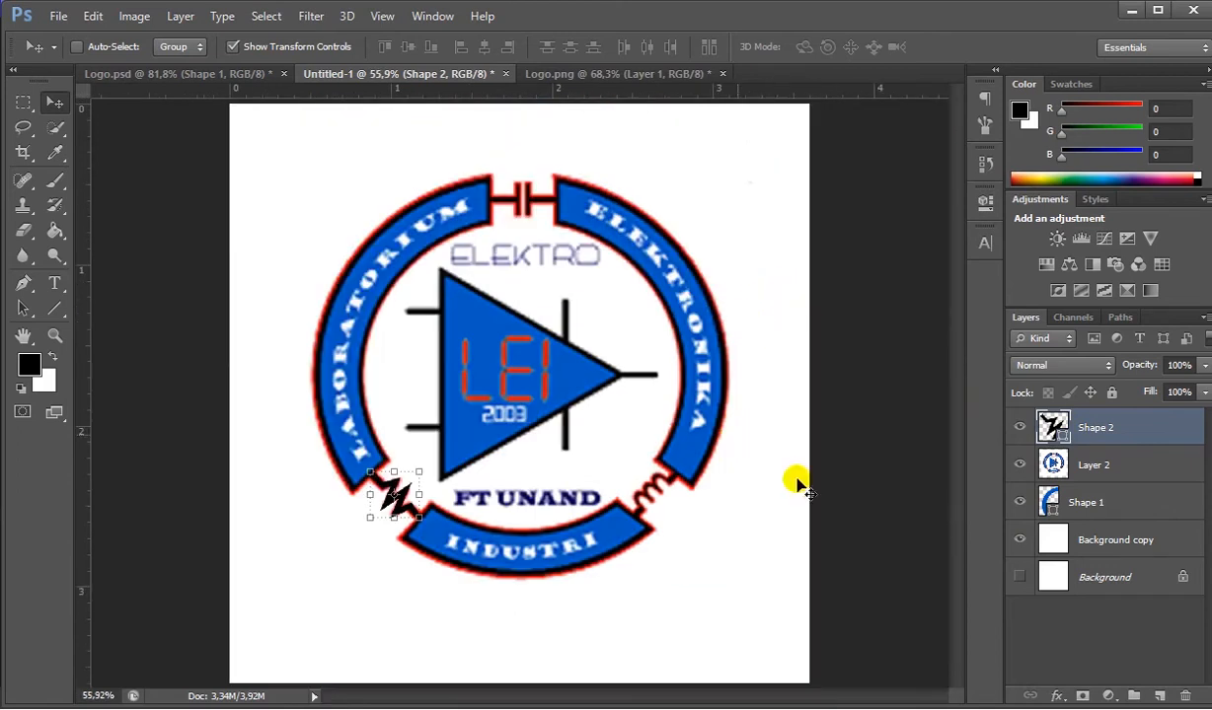
left_click(1016, 428)
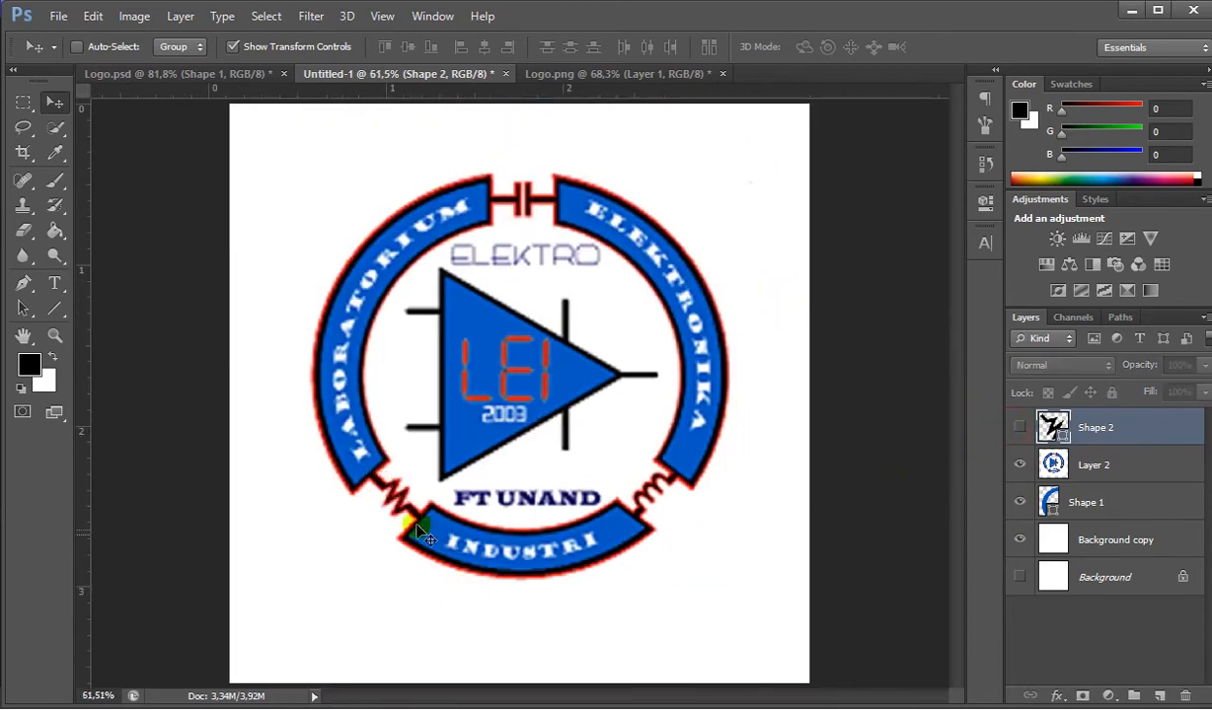
scroll(400, 504, "up", 3)
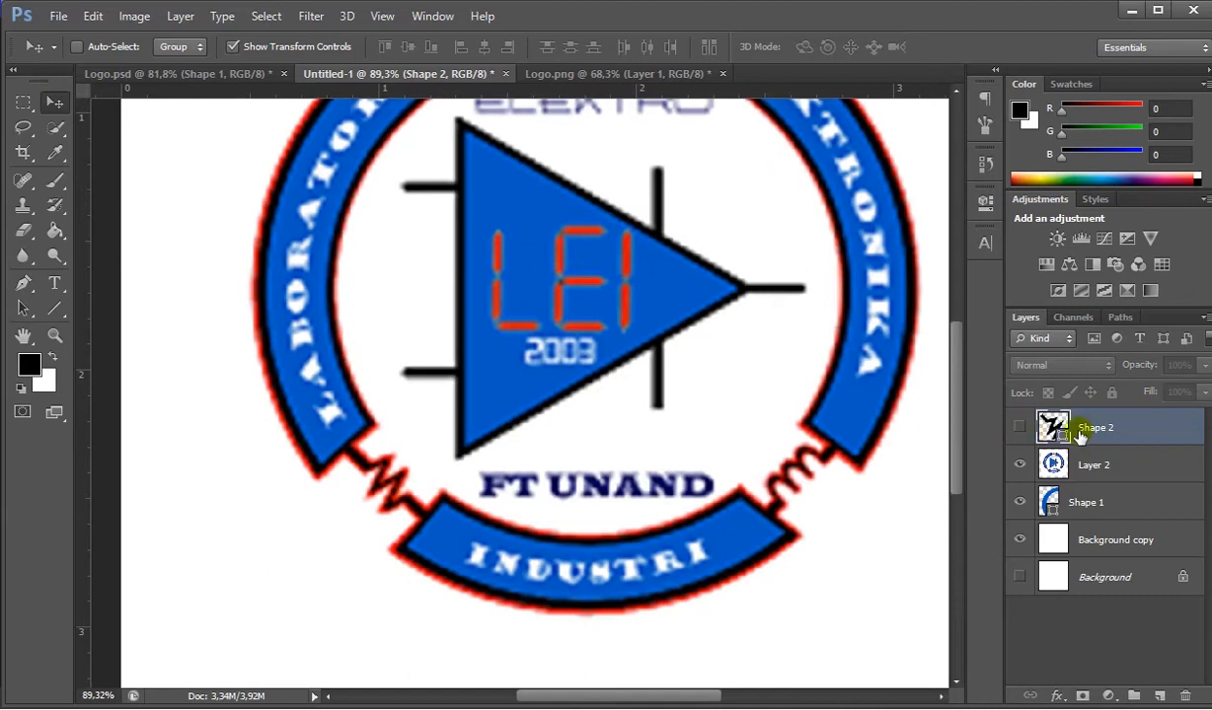
left_click(1019, 426)
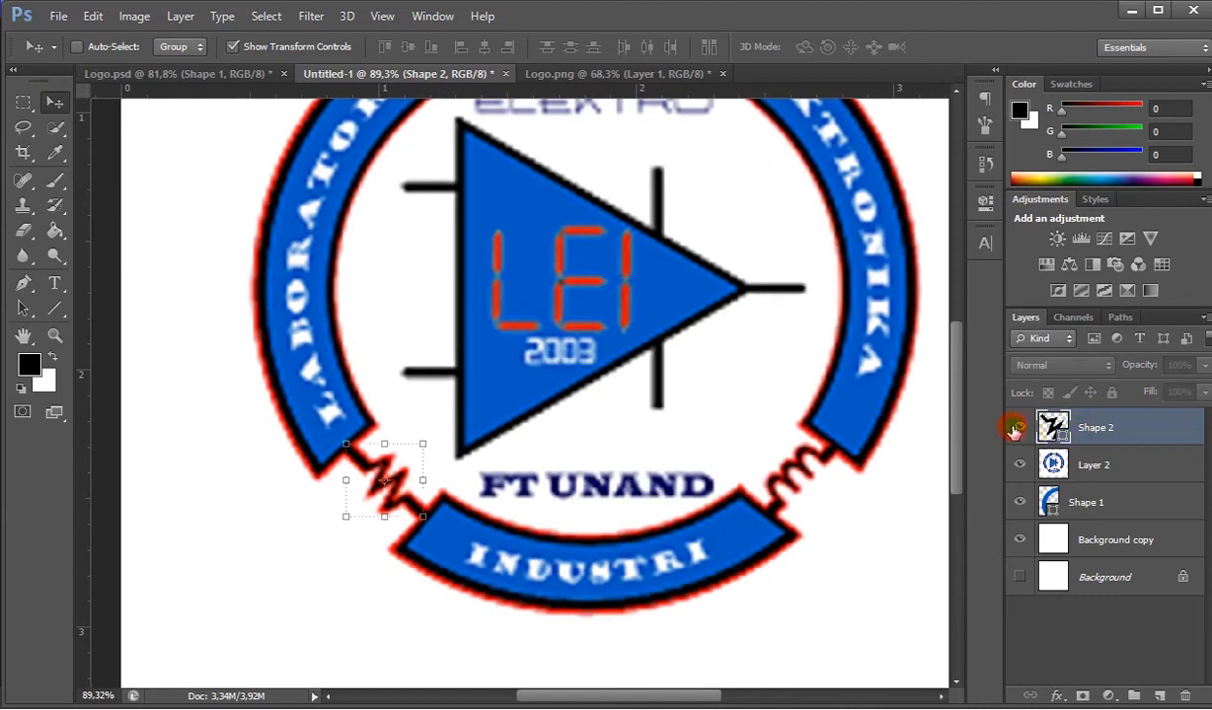
- Add a 3 px outside stroke effect in red ff0000 to the zigzag layer Shape 2
right_click(1085, 432)
left_click(747, 118)
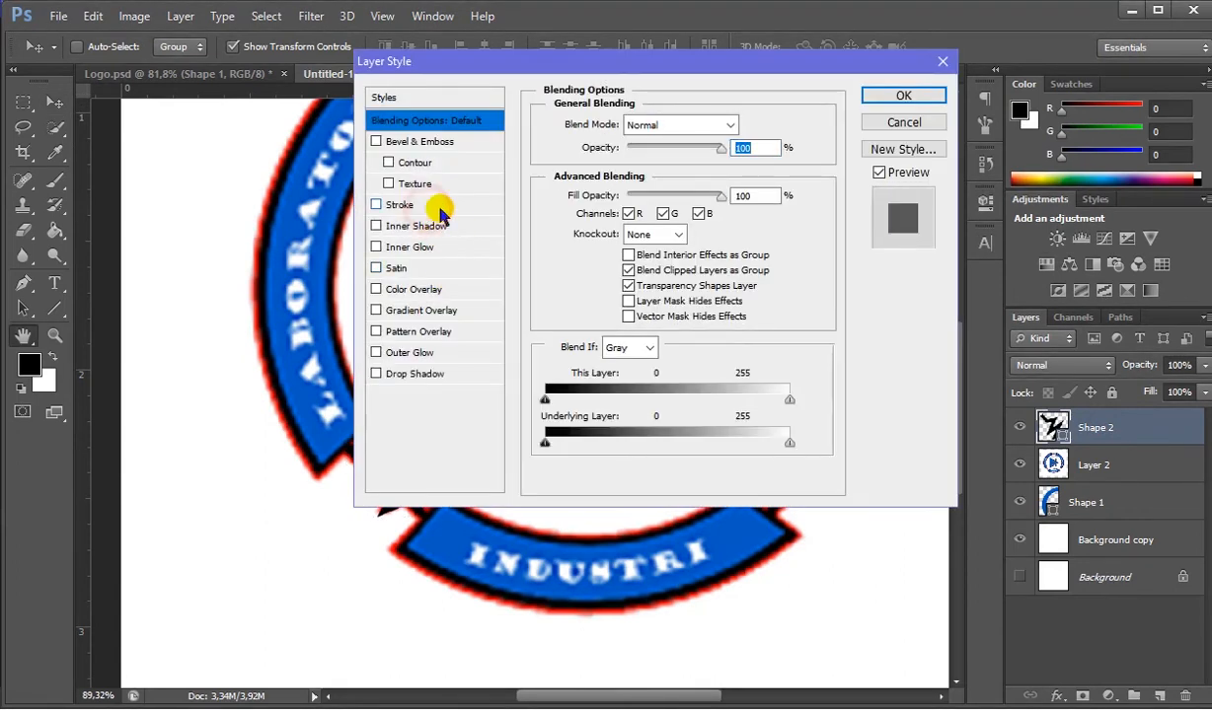
left_click(434, 208)
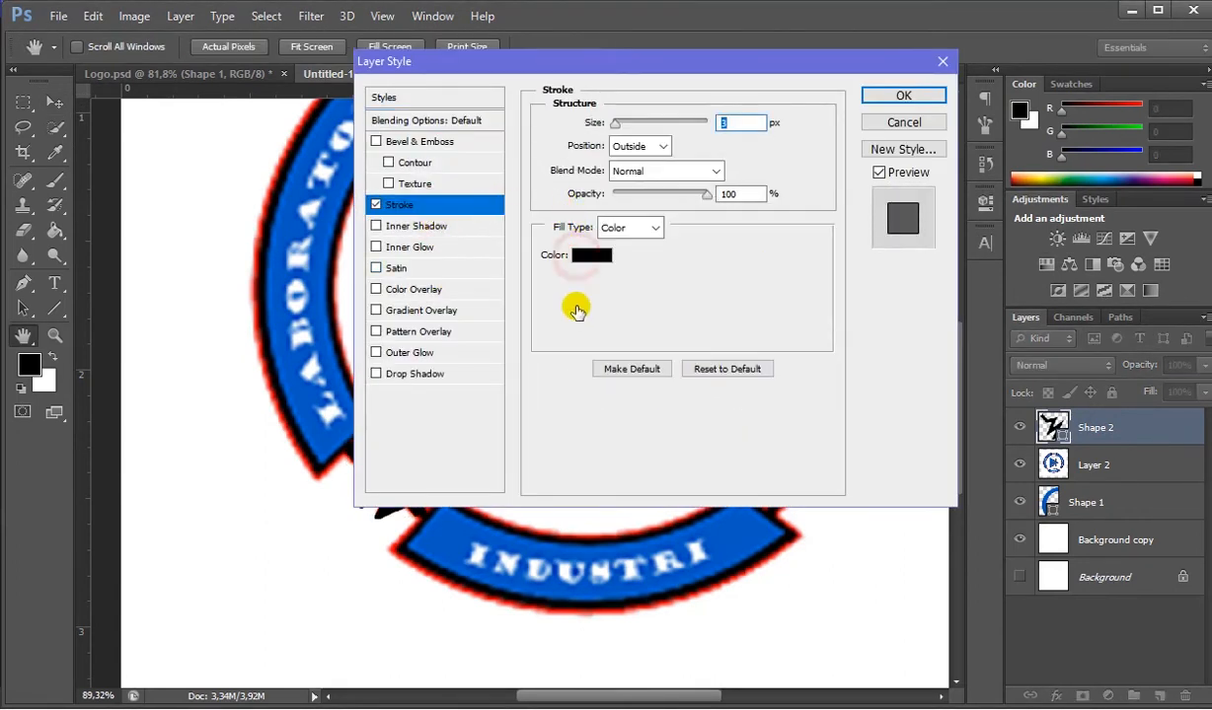
left_click(591, 255)
type("255")
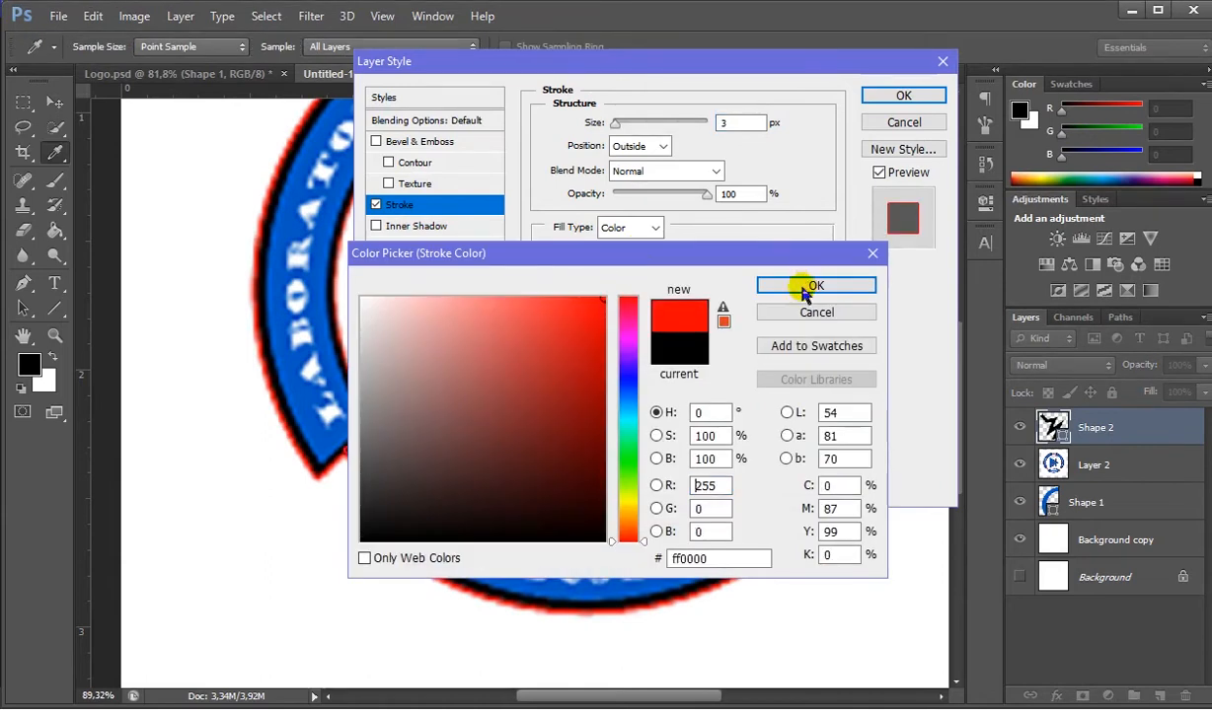
left_click(803, 286)
left_click(875, 97)
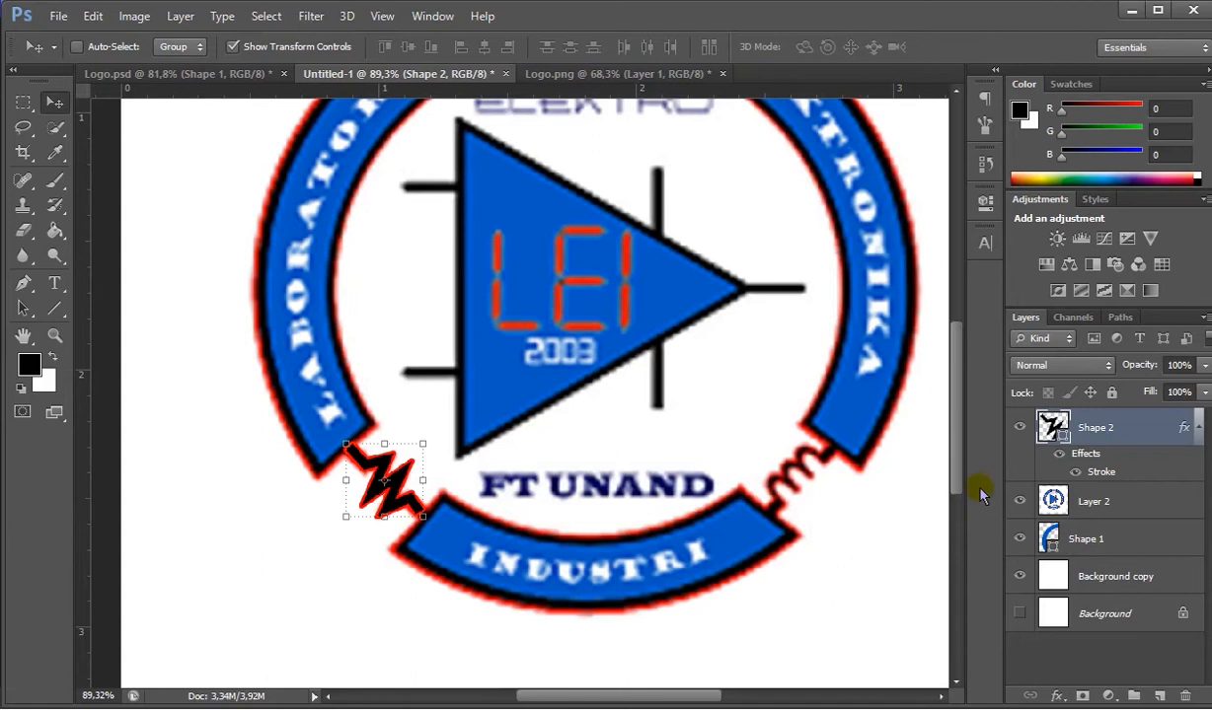
- Hide the red-outlined zigzag layer Shape 2 and return to the Logo.psd document
left_click(1019, 500)
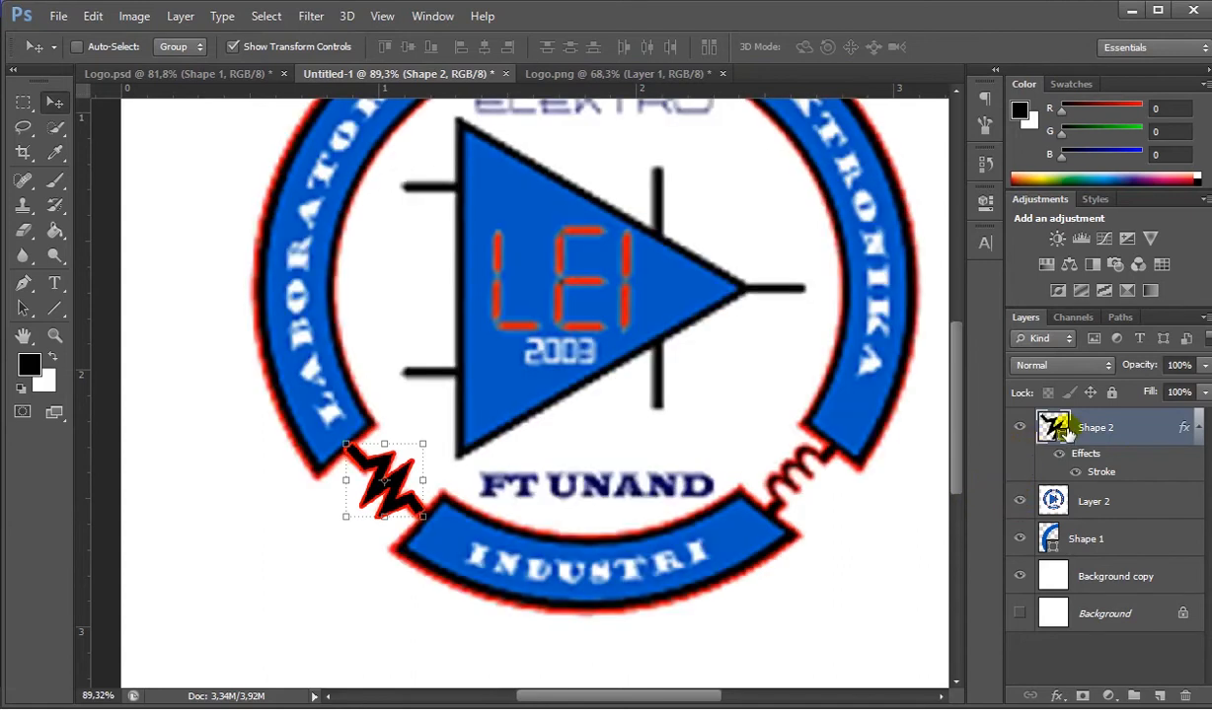
key("Delete")
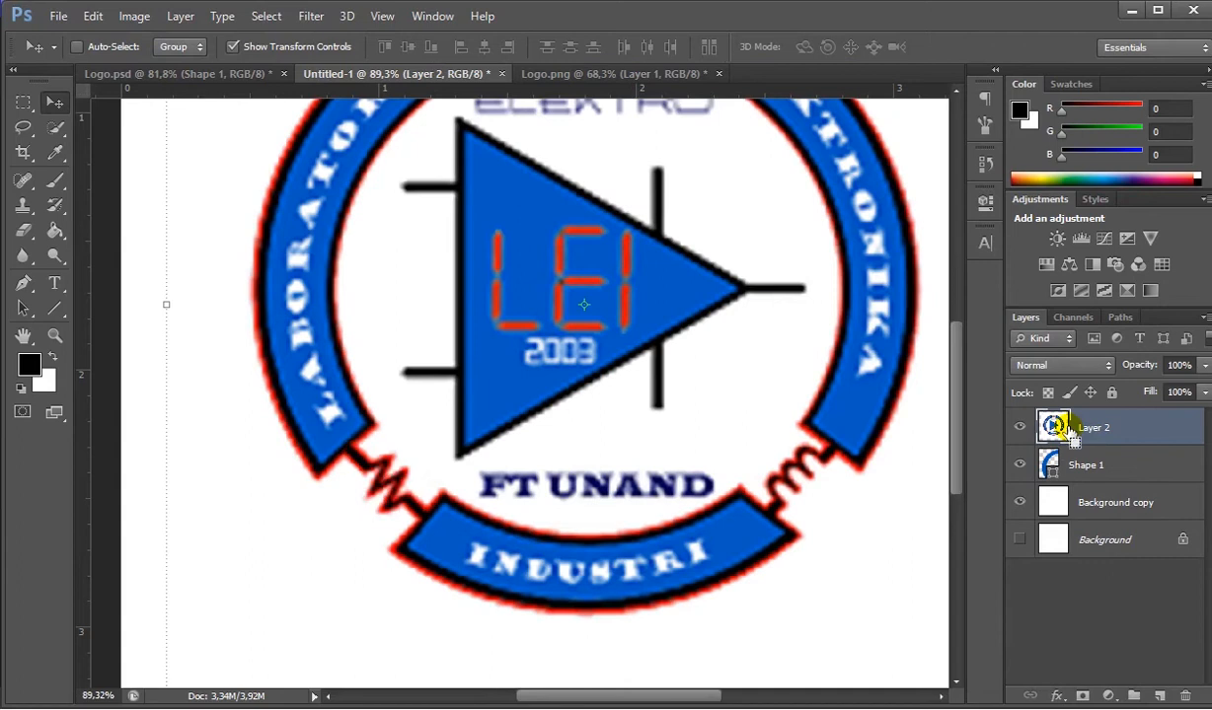
key("ctrl+z")
left_click(1019, 427)
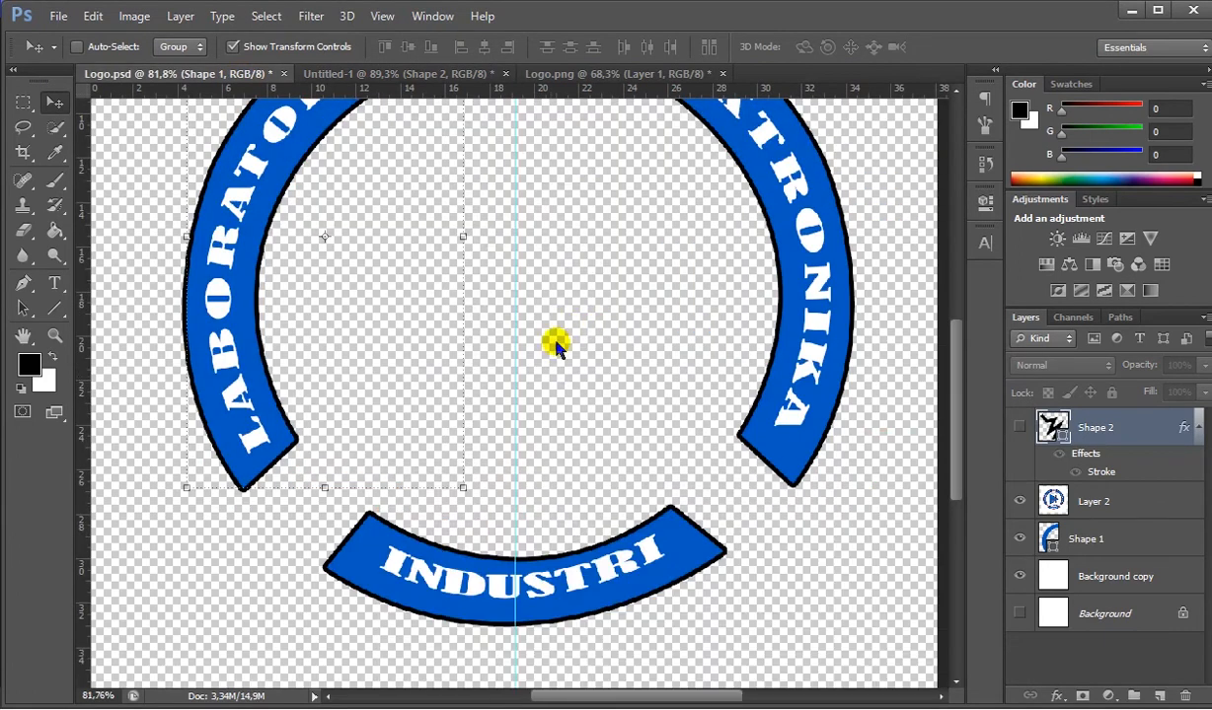
scroll(876, 435, "down", 2)
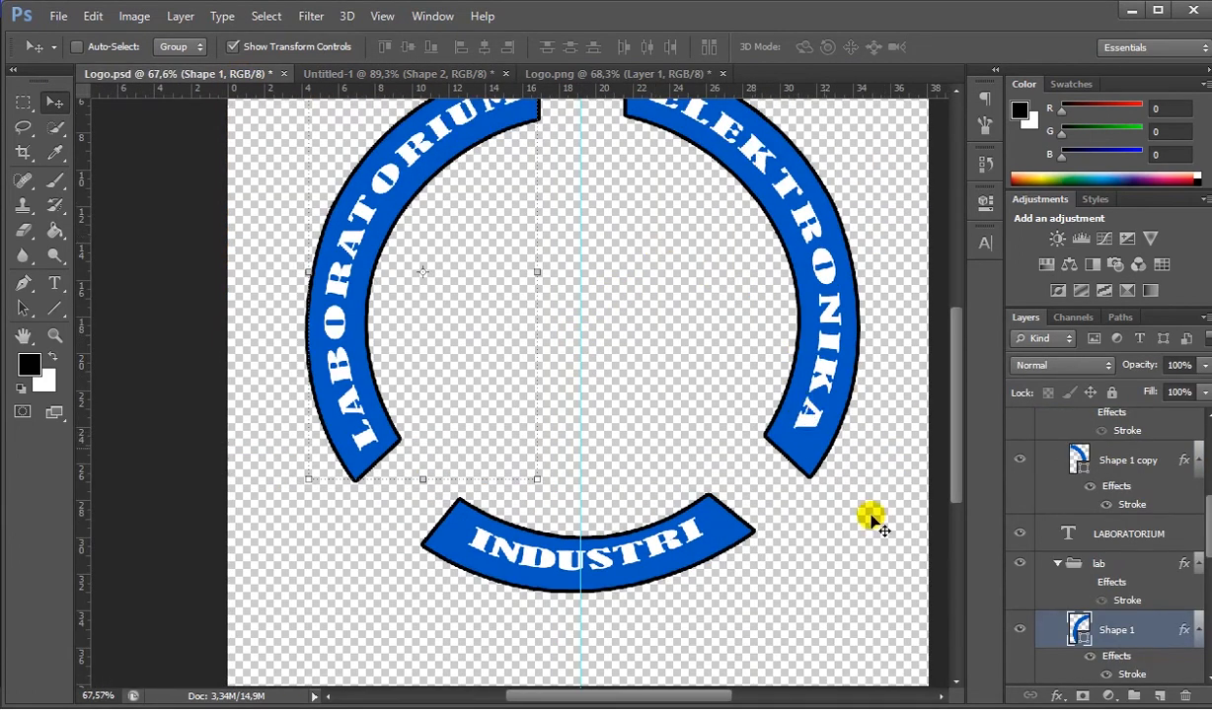
- Make the resistor layer Shape 6 and the capacitor group visible in Logo.psd
scroll(1036, 597, "down", 1)
scroll(1085, 612, "down", 3)
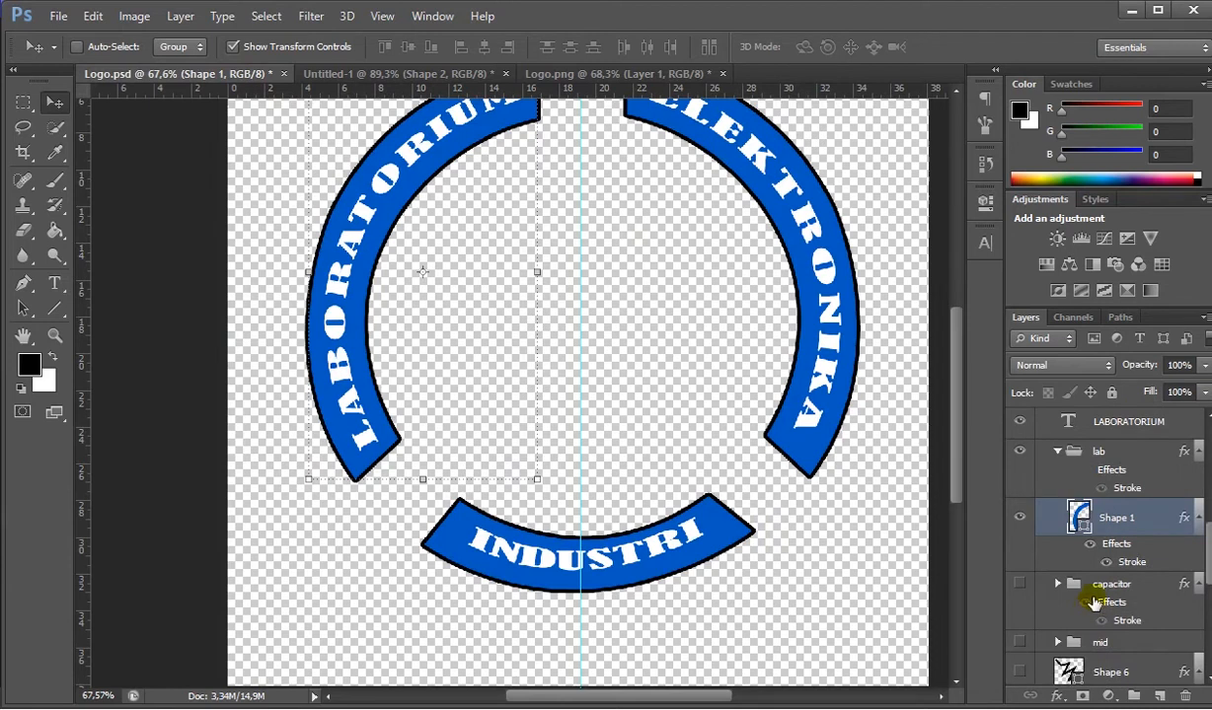
left_click(1022, 597)
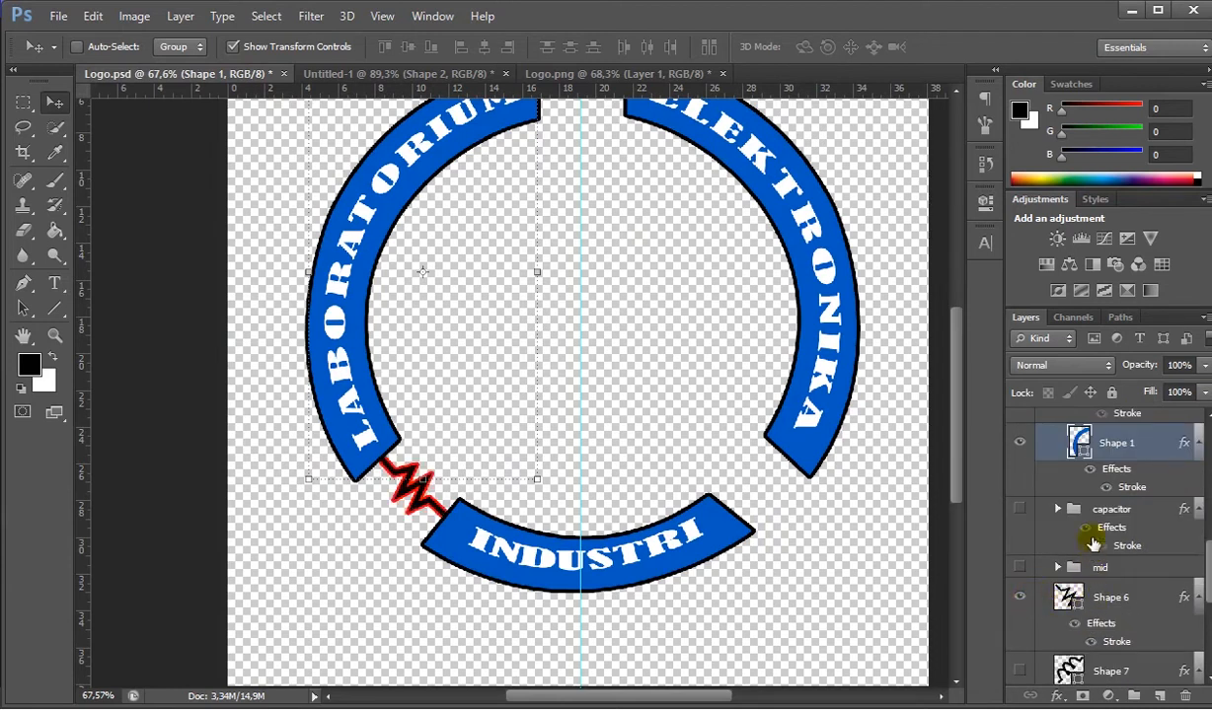
scroll(1076, 464, "up", 5)
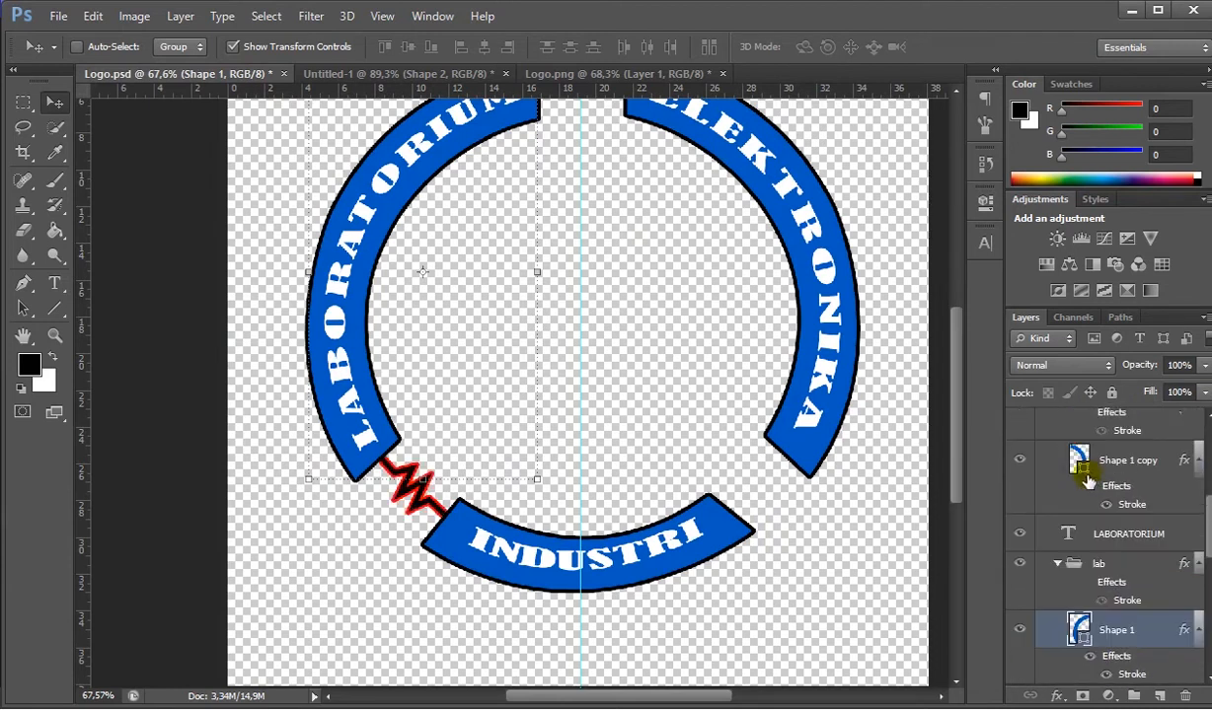
scroll(1083, 479, "up", 5)
scroll(1082, 478, "down", 5)
scroll(1082, 479, "down", 5)
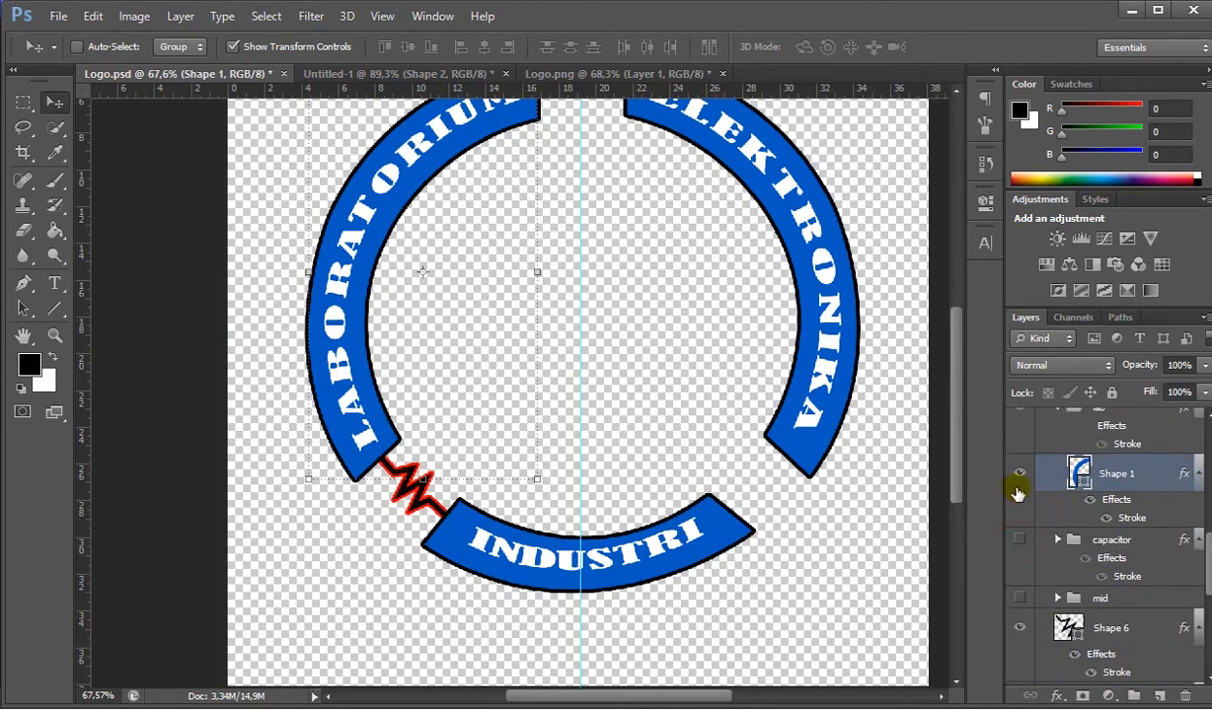
left_click_drag(957, 390, 955, 354)
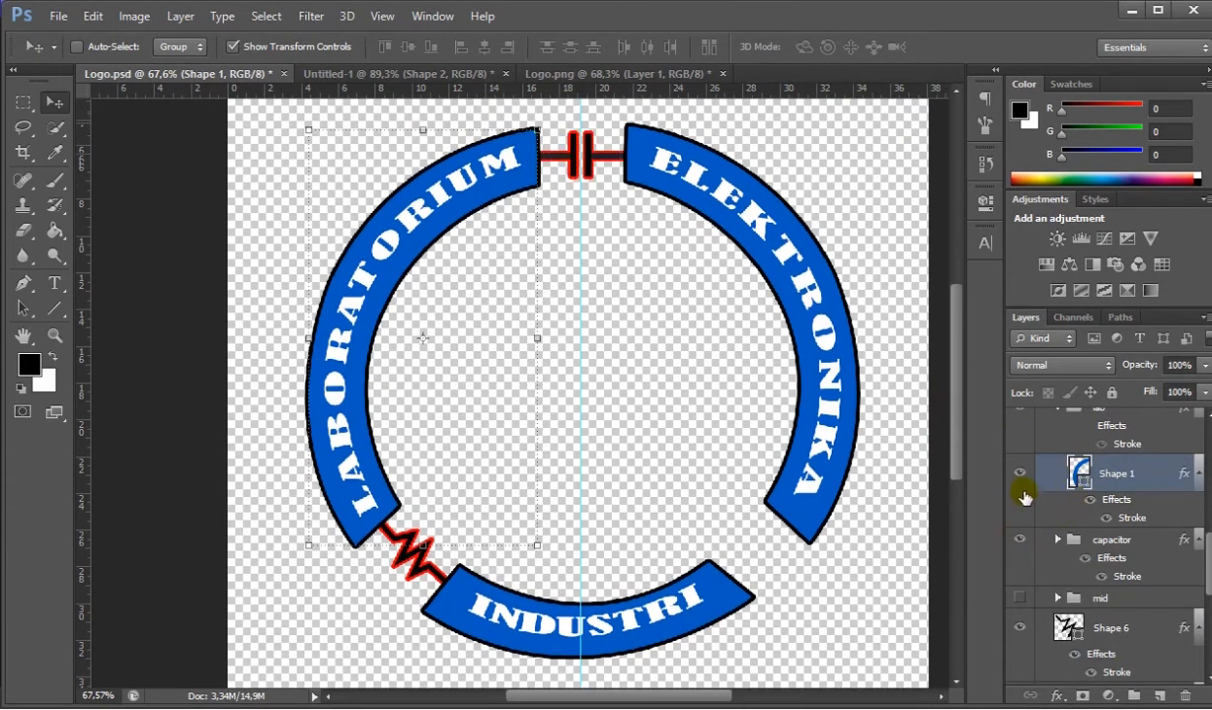
- In Untitled-1, start a Pen shape above Layer 2, tracing the reference coil's straight lead at the INDUSTRI arc and its first curved loop
left_click(460, 74)
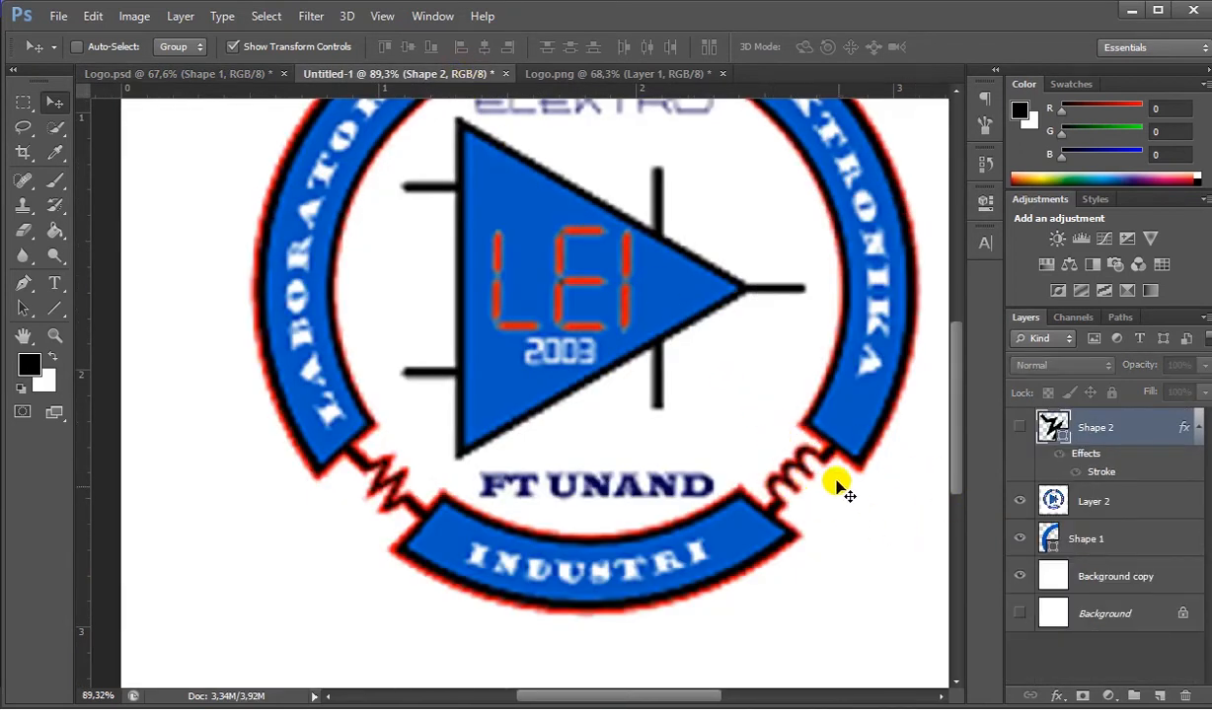
scroll(831, 476, "up", 1)
scroll(832, 477, "up", 1)
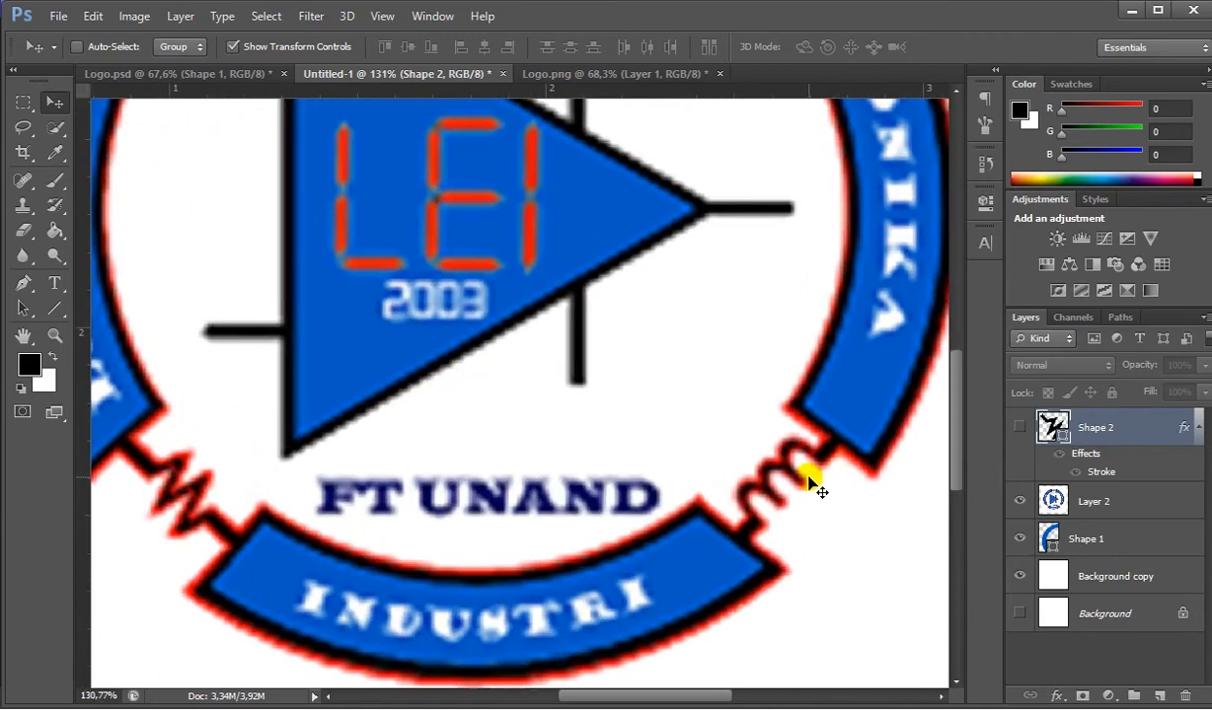
scroll(809, 484, "up", 1)
left_click(1066, 504)
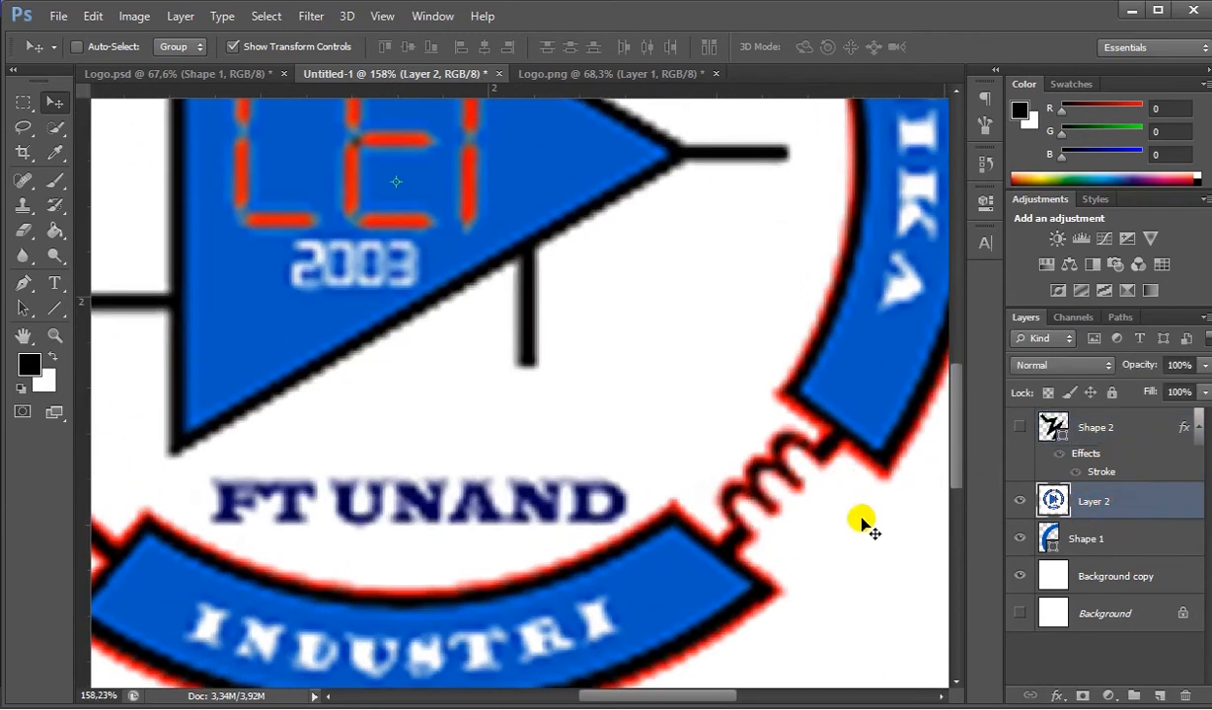
left_click(33, 286)
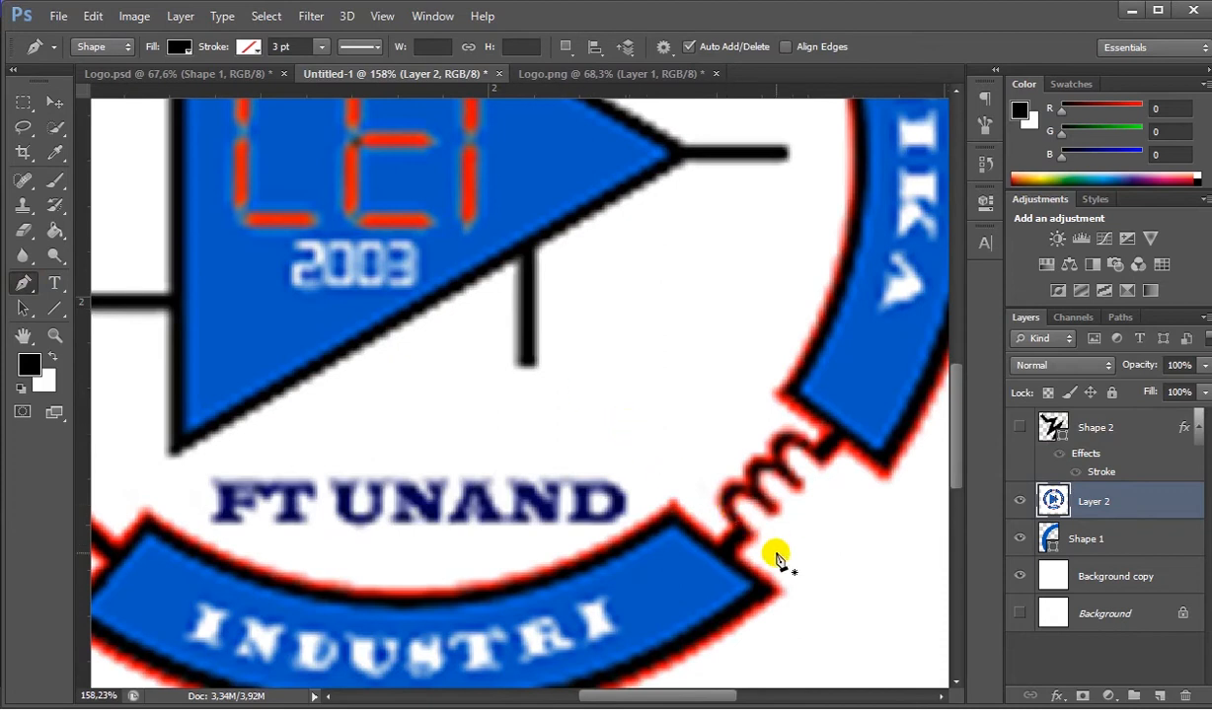
scroll(762, 563, "up", 2)
scroll(754, 569, "up", 3)
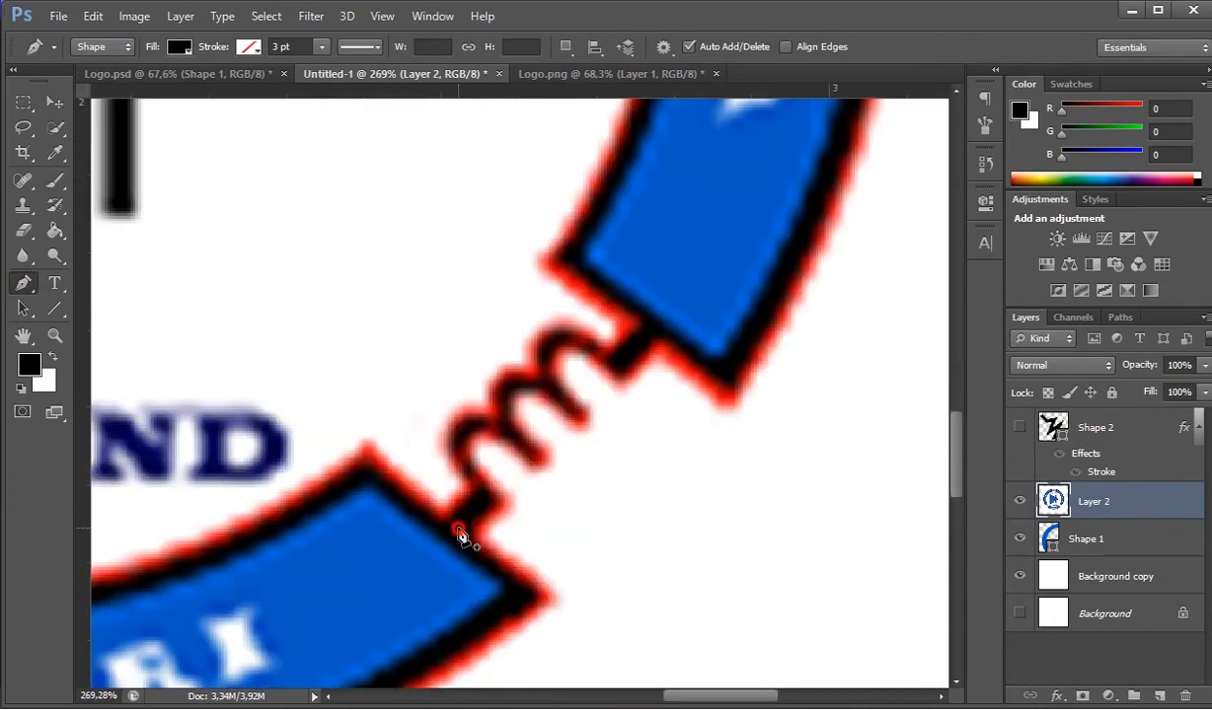
left_click(459, 528)
left_click(487, 500)
left_click_drag(534, 457, 654, 554)
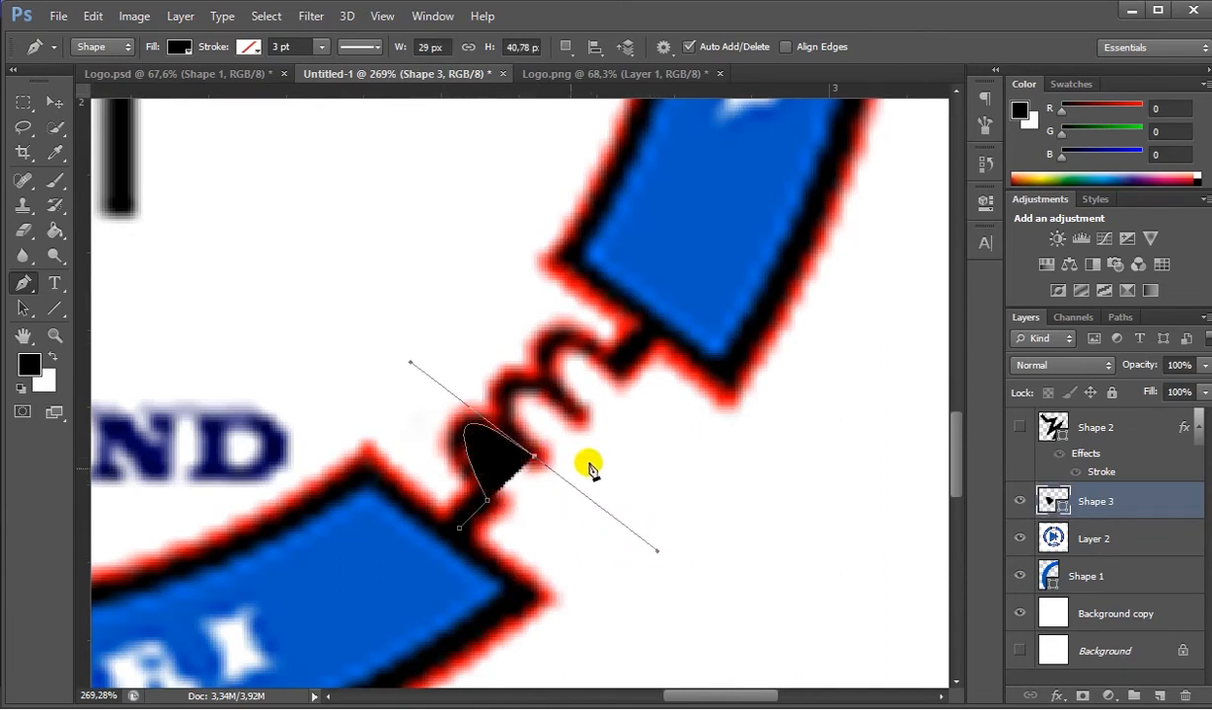
- Continue the coil path with two more curved loops up to the ELEKTRONIKA arc, making it about 62 by 72 px overall
left_click(534, 457, "alt")
left_click_drag(577, 414, 710, 505)
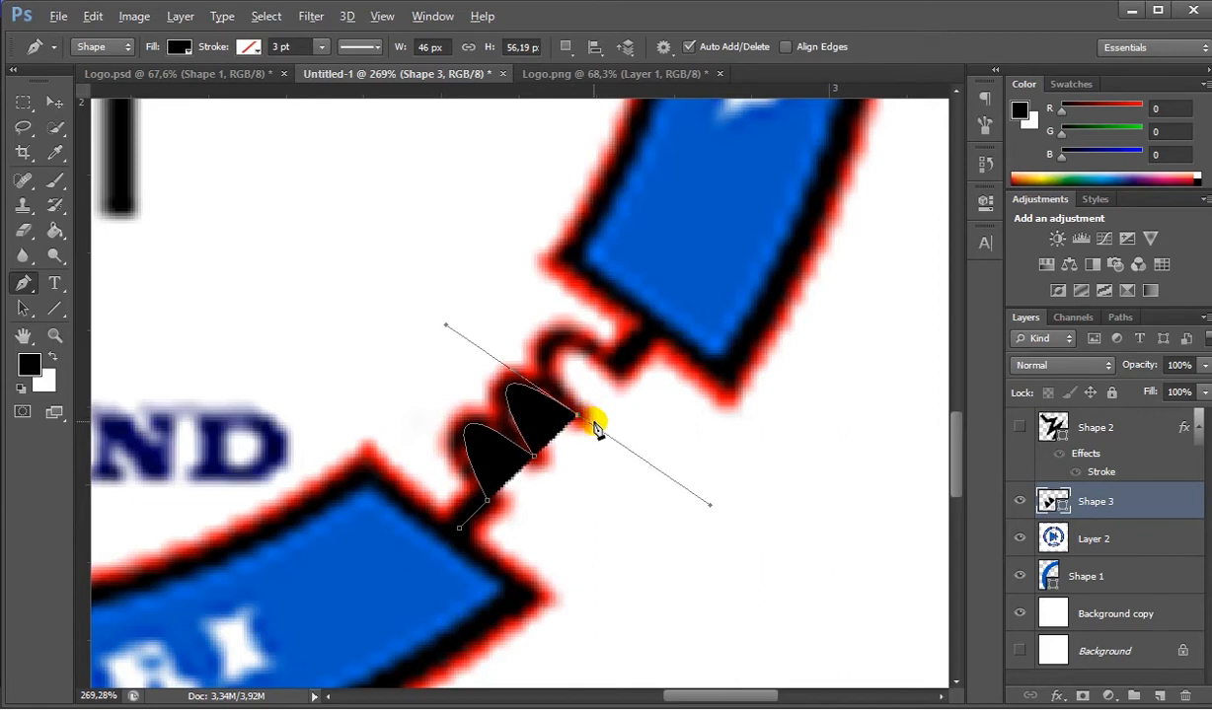
left_click_drag(619, 368, 753, 448)
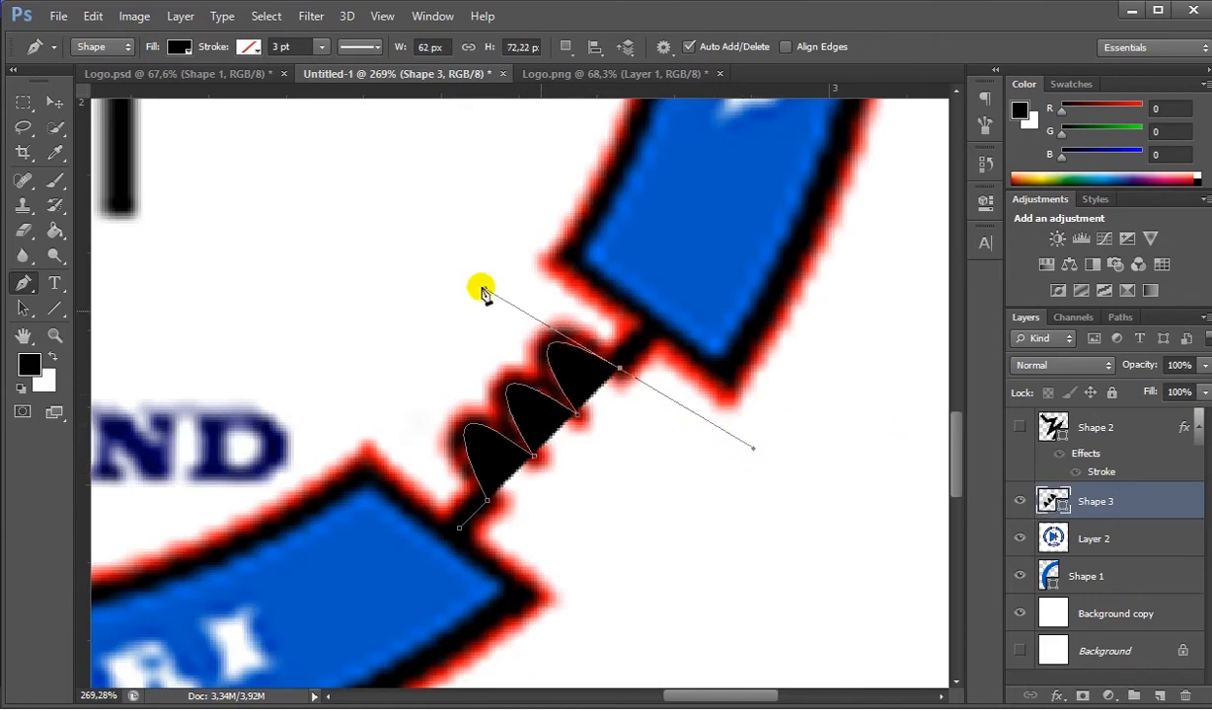
- Remove the coil shape's fill and give it a solid black stroke
left_click(180, 48)
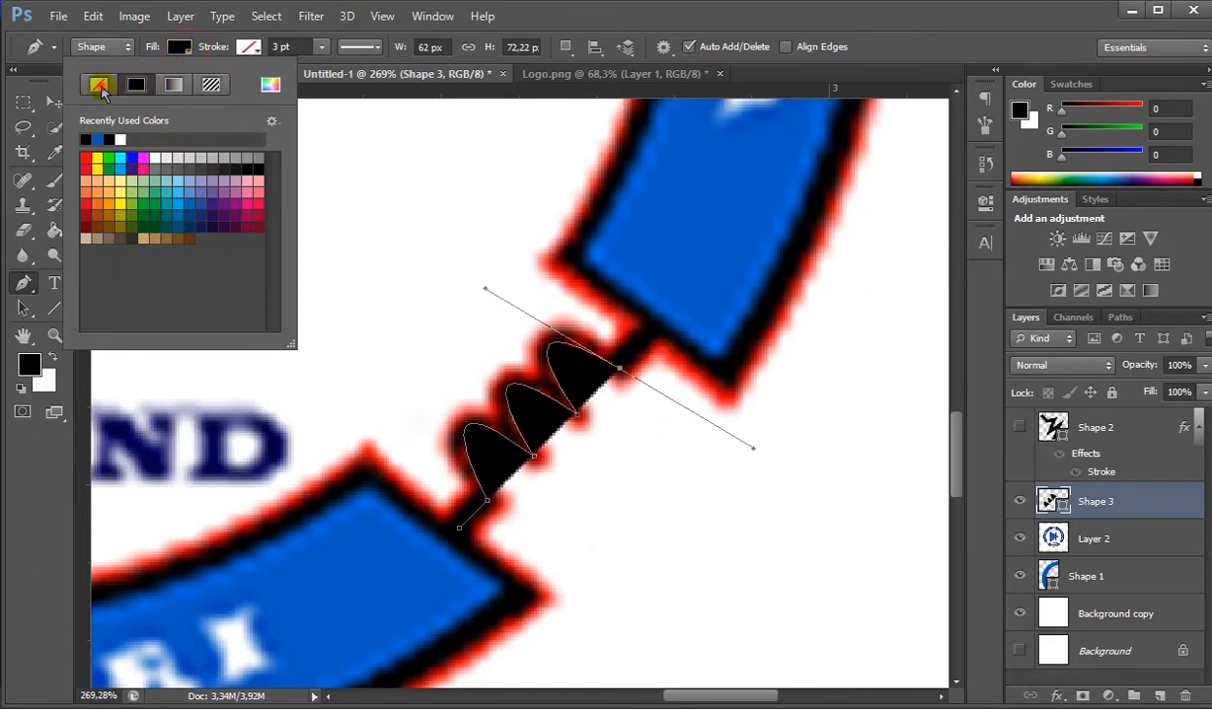
left_click(101, 86)
left_click(248, 46)
left_click(204, 86)
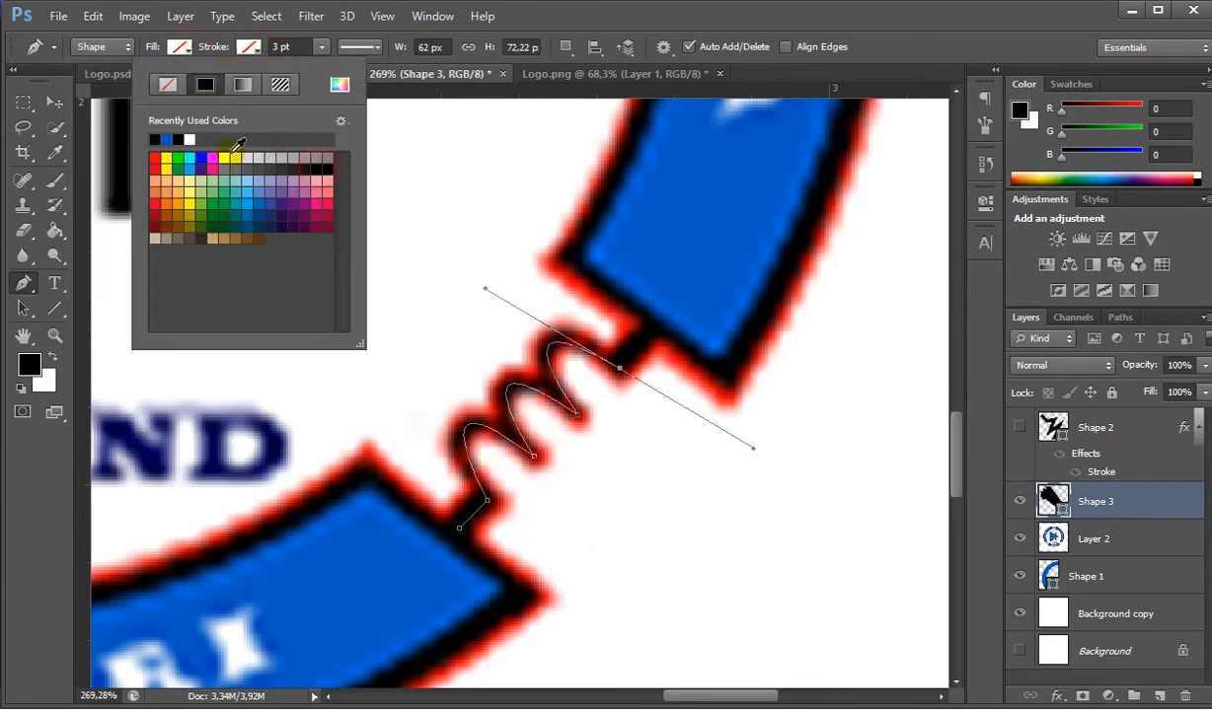
left_click(316, 158)
- Set the coil's stroke width to 1 pt and align the stroke to the outside of the path
left_click(286, 46)
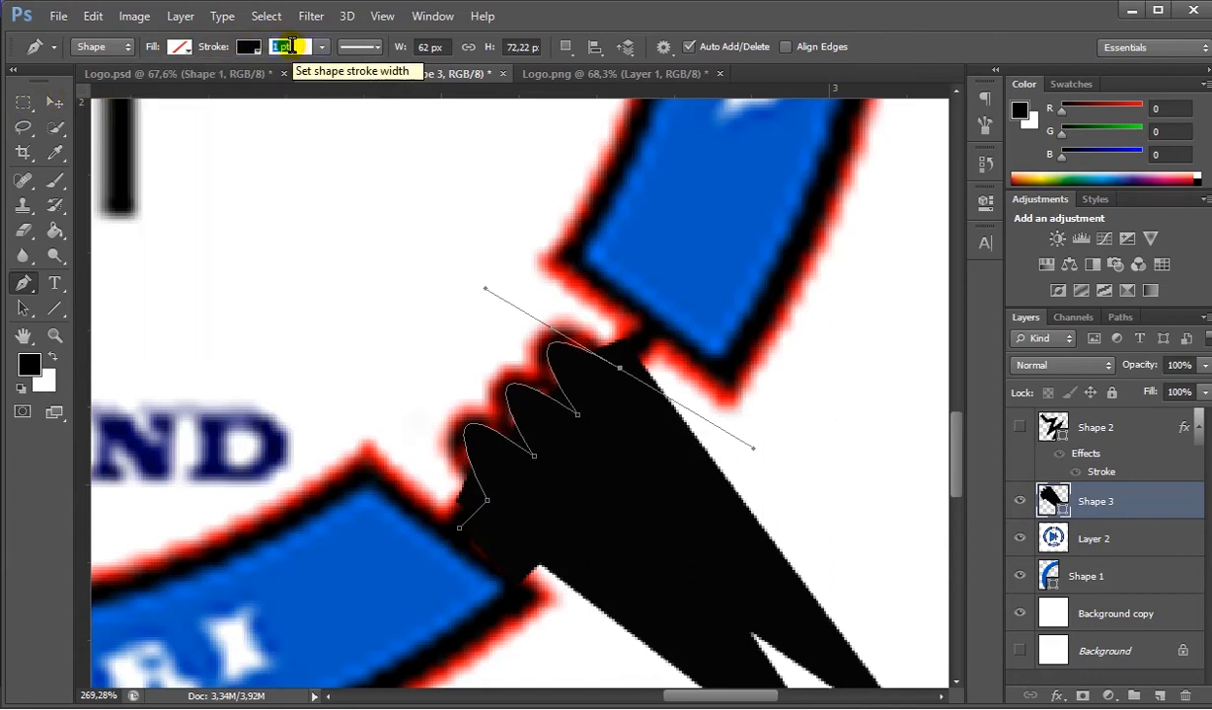
key("Return")
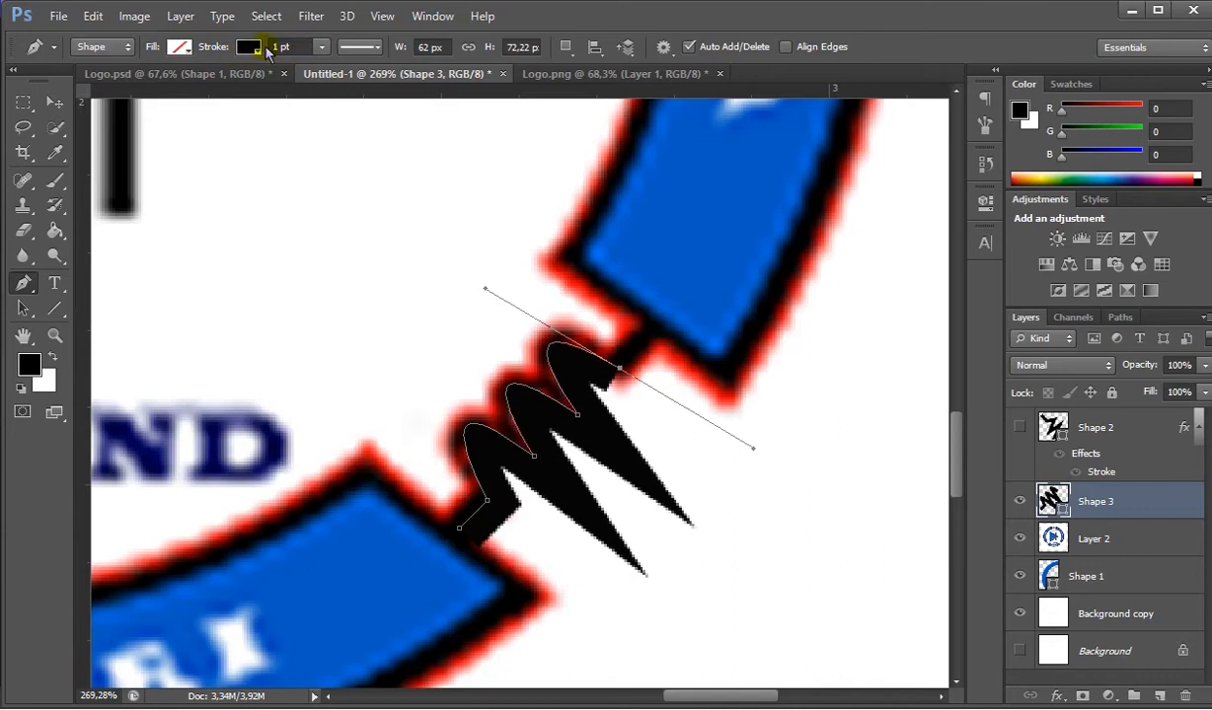
left_click(347, 48)
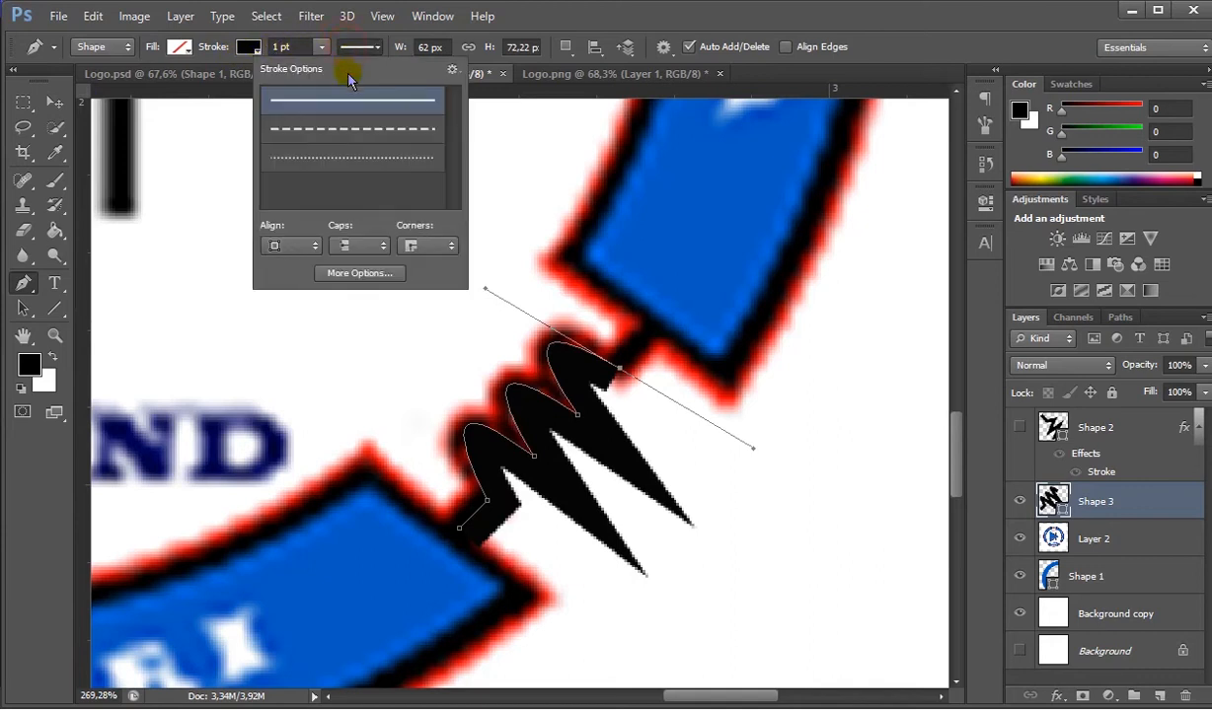
left_click(287, 249)
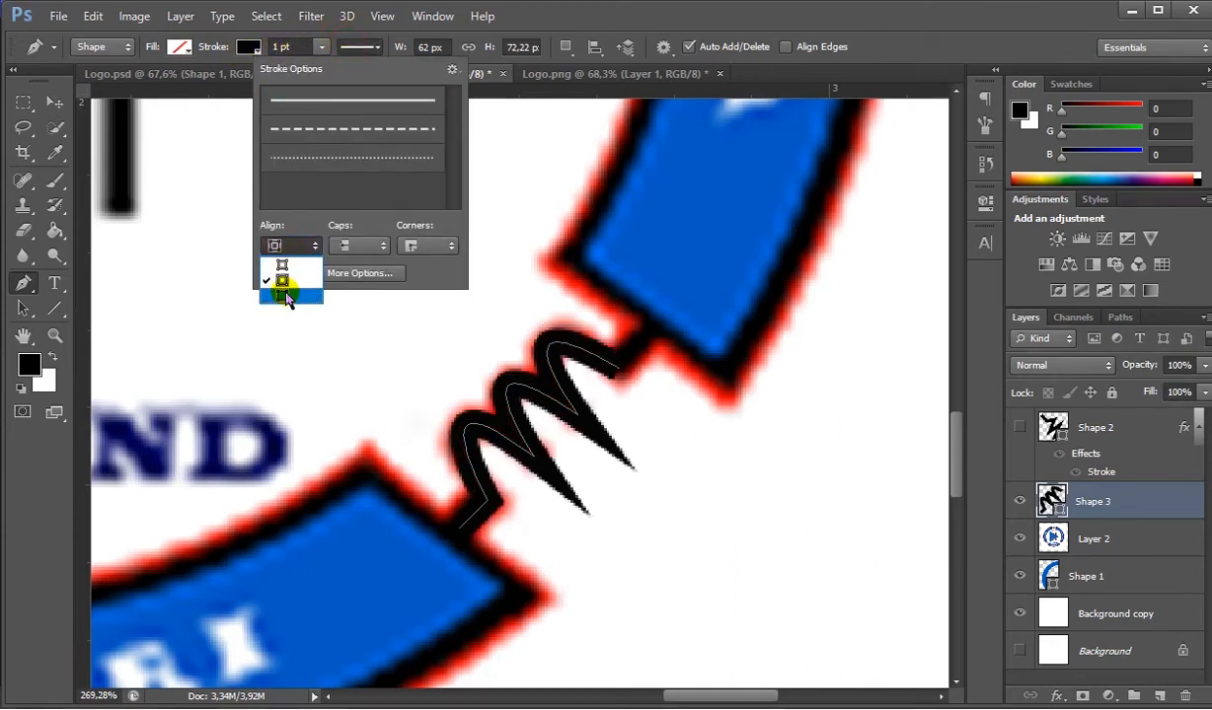
left_click(286, 296)
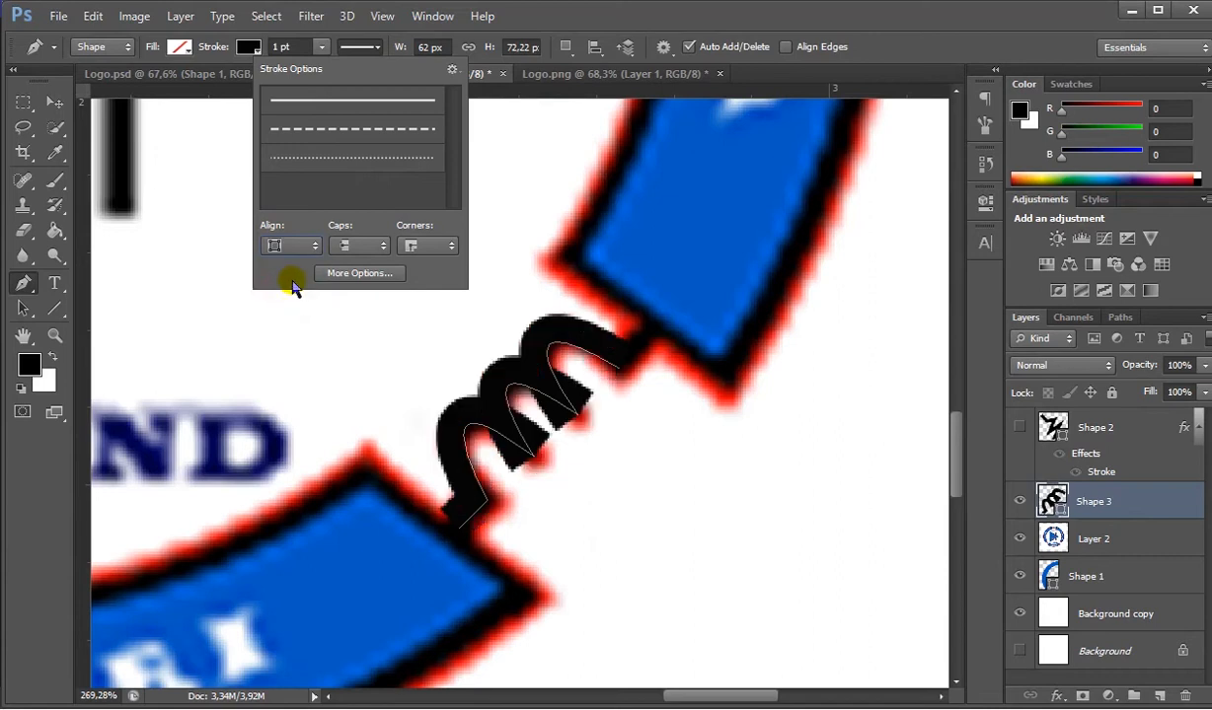
- Compare the drawn coil with the reference coil by toggling the visibility of Shape 3
left_click(56, 103)
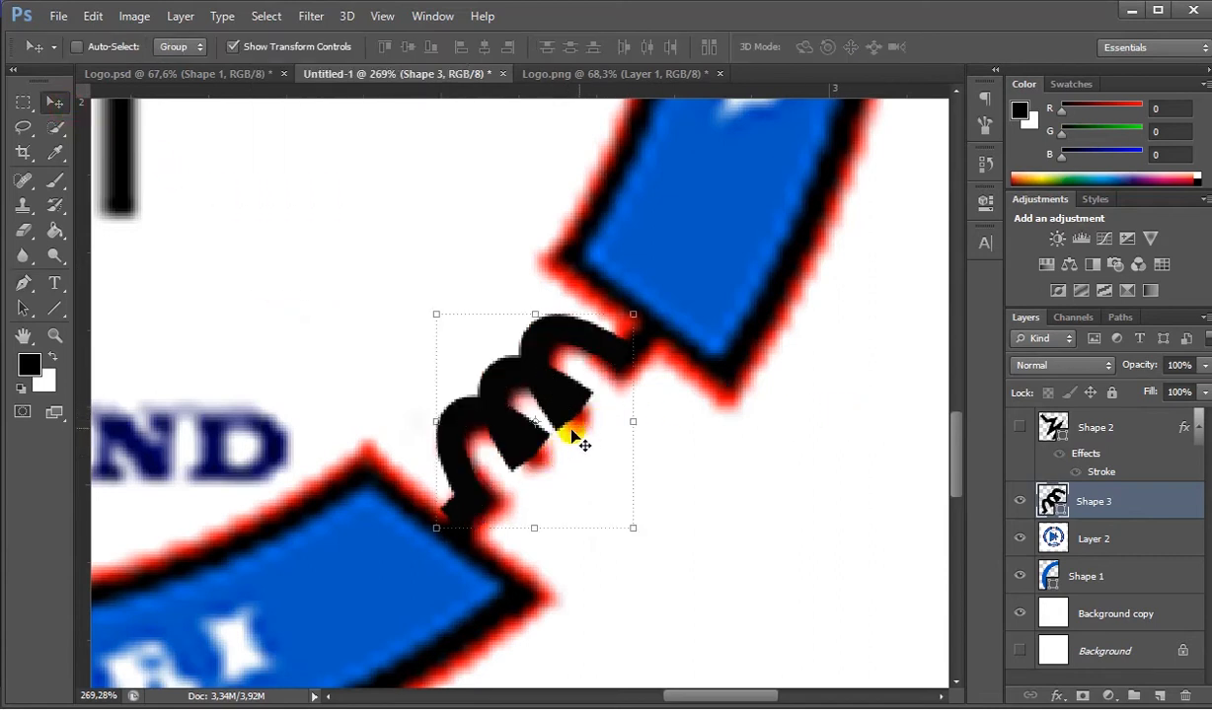
scroll(571, 439, "down", 1)
scroll(541, 424, "down", 2)
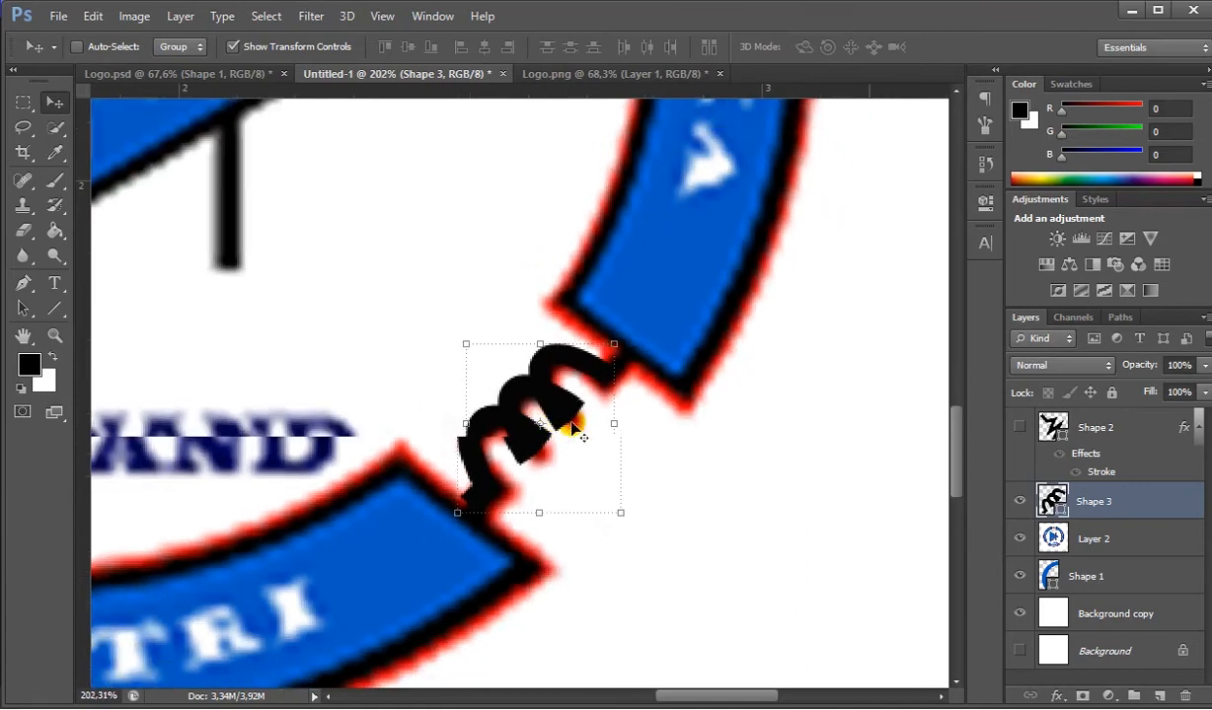
left_click(1019, 504)
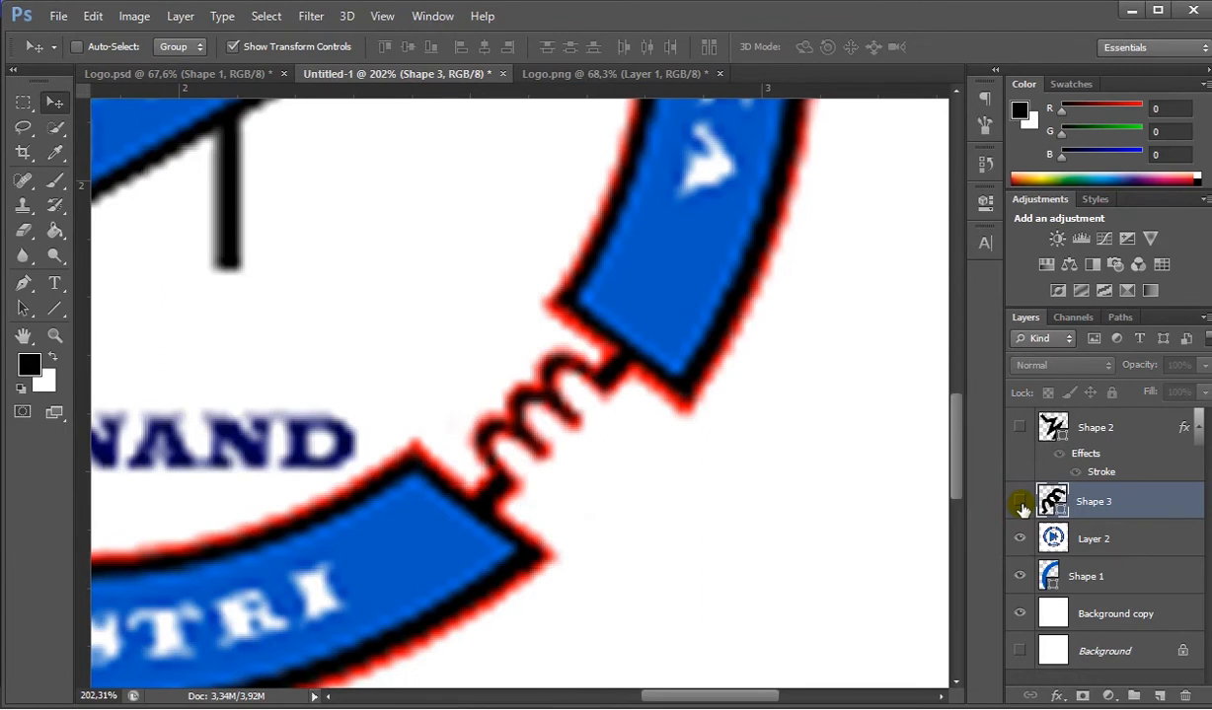
left_click(1020, 505)
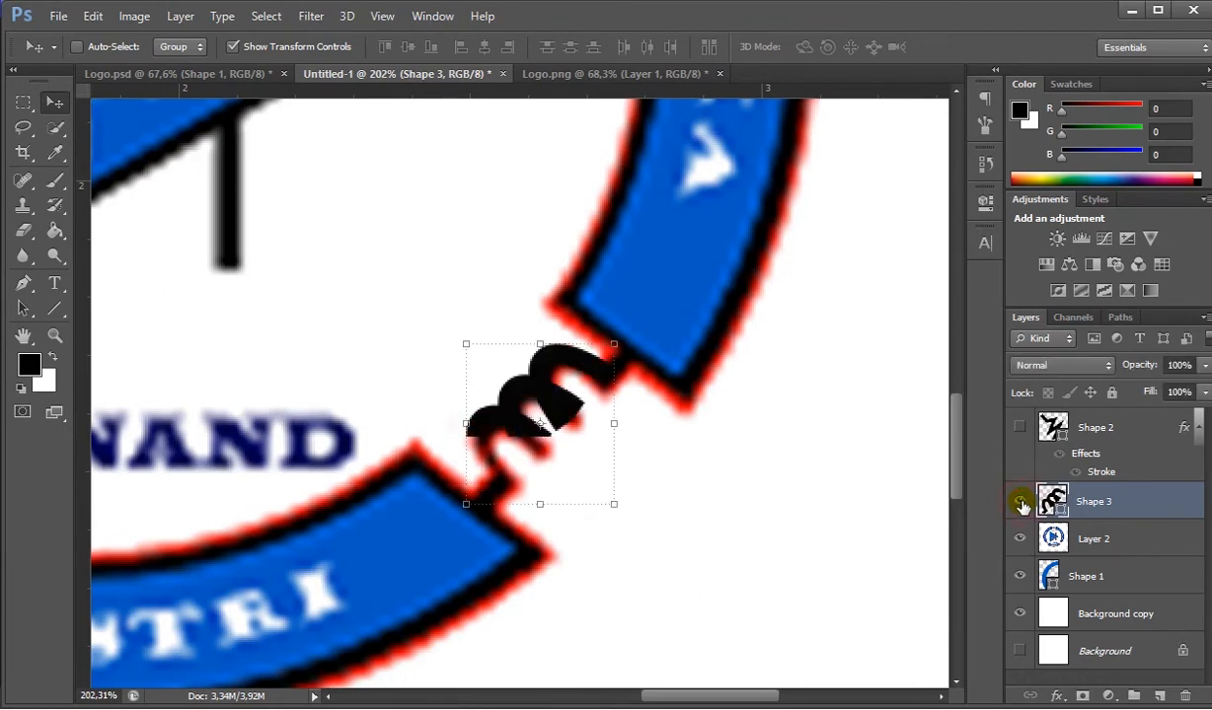
- Return to Logo.psd and make the coil layer Shape 7 visible
left_click(231, 75)
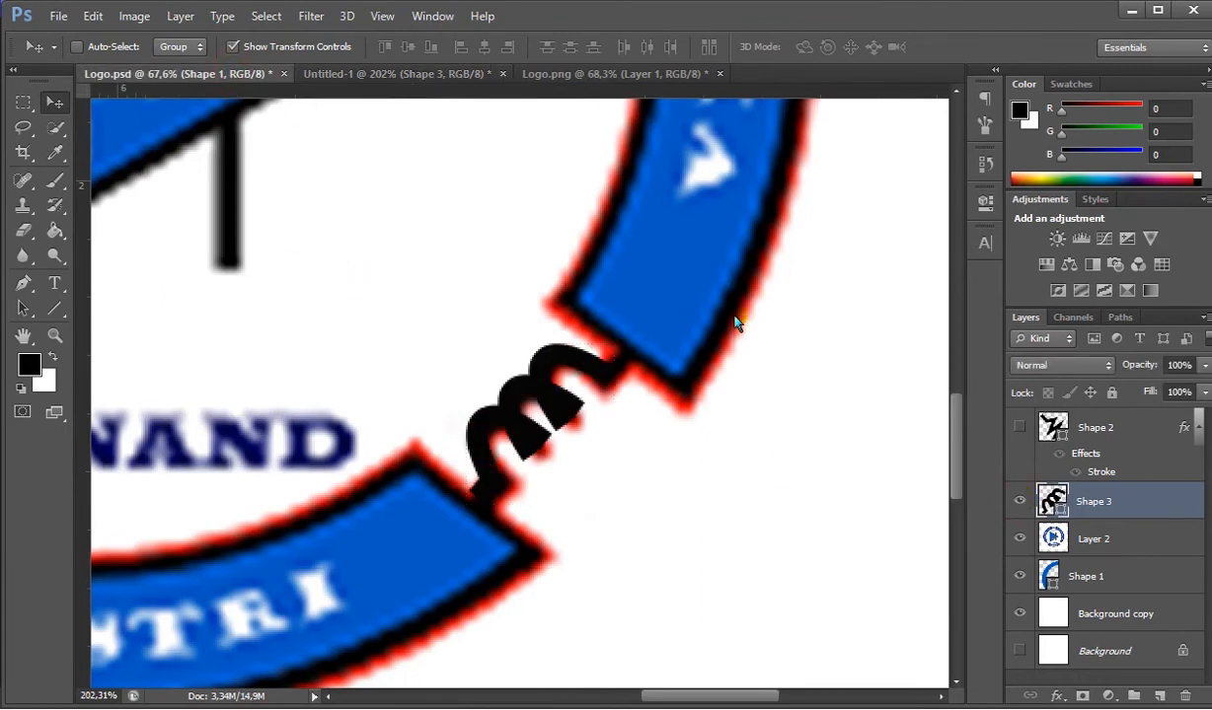
scroll(1075, 603, "down", 5)
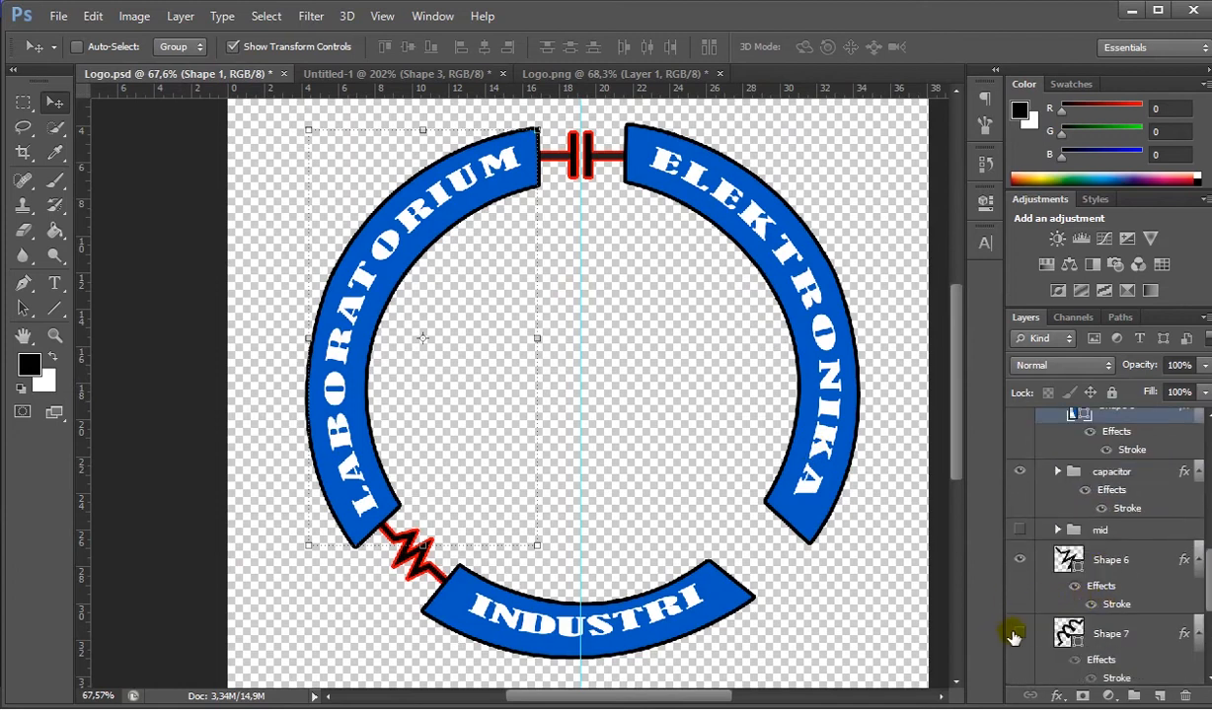
left_click(1017, 636)
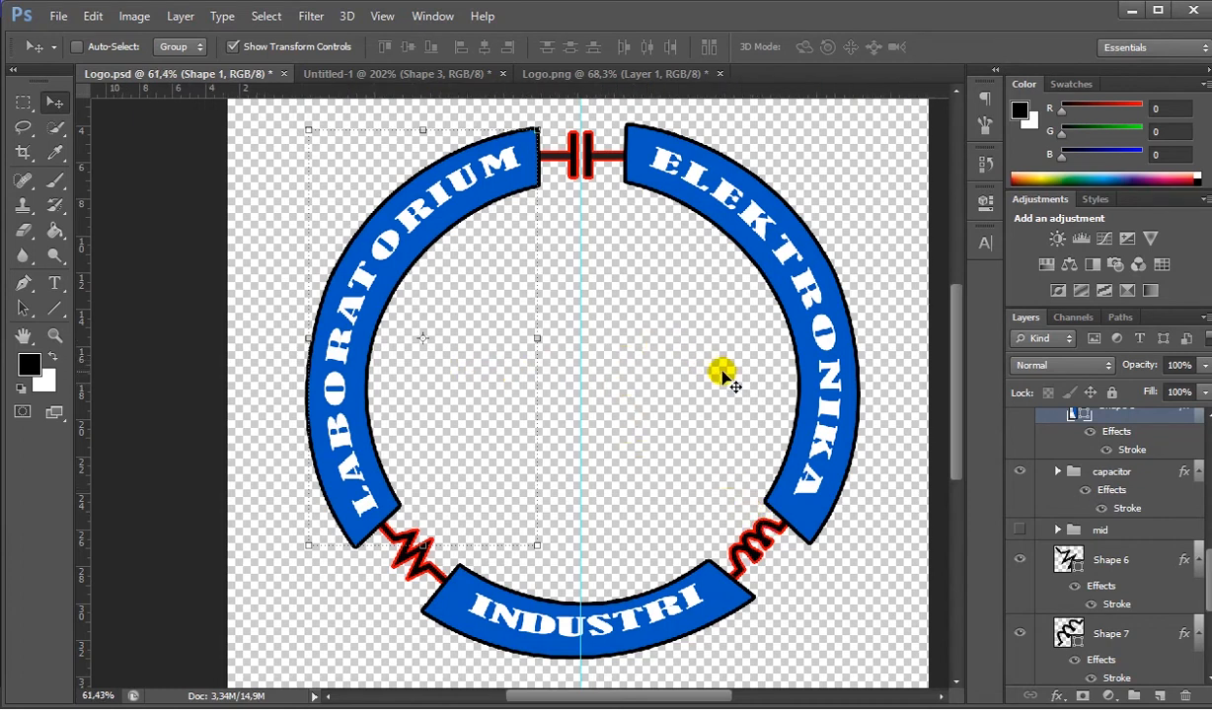
- Check the assembled ring against the reference in Logo.png and select the lab group in Logo.psd
scroll(627, 268, "down", 1)
left_click(605, 73)
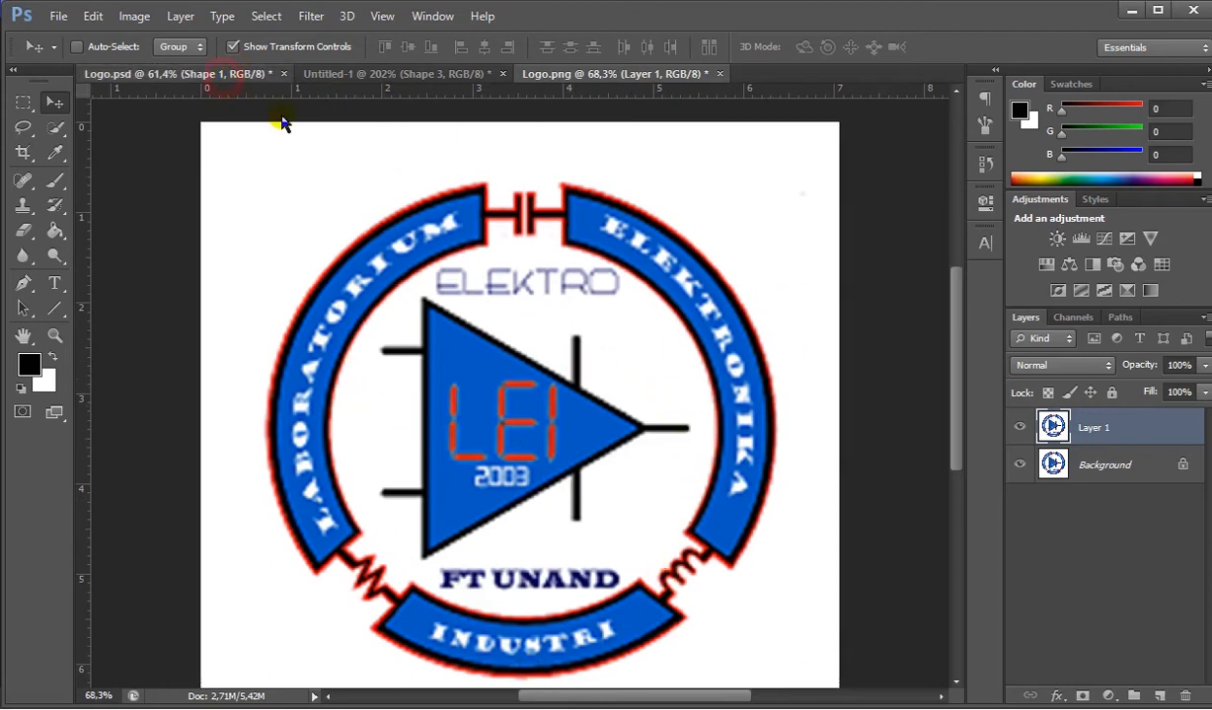
key("ctrl+Tab")
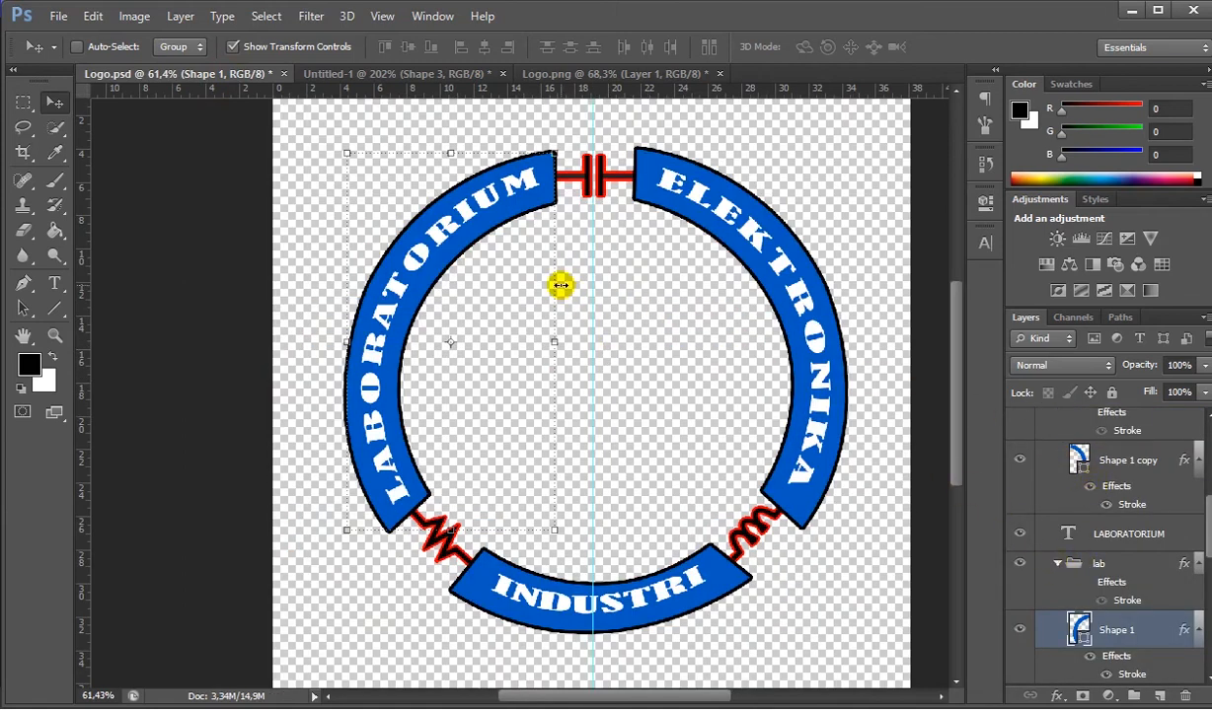
left_click(1076, 553)
scroll(1016, 489, "down", 2)
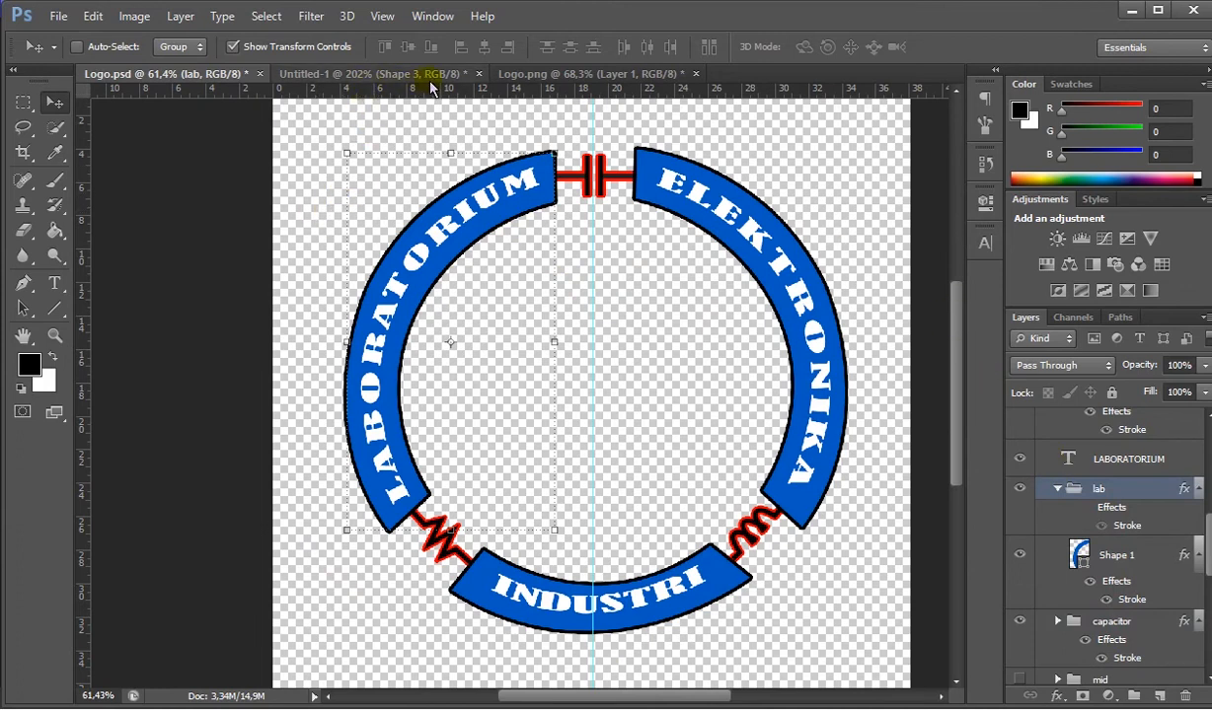
- Hide the coil layer Shape 3 in Untitled-1 and return to the layers of Logo.psd
left_click(365, 74)
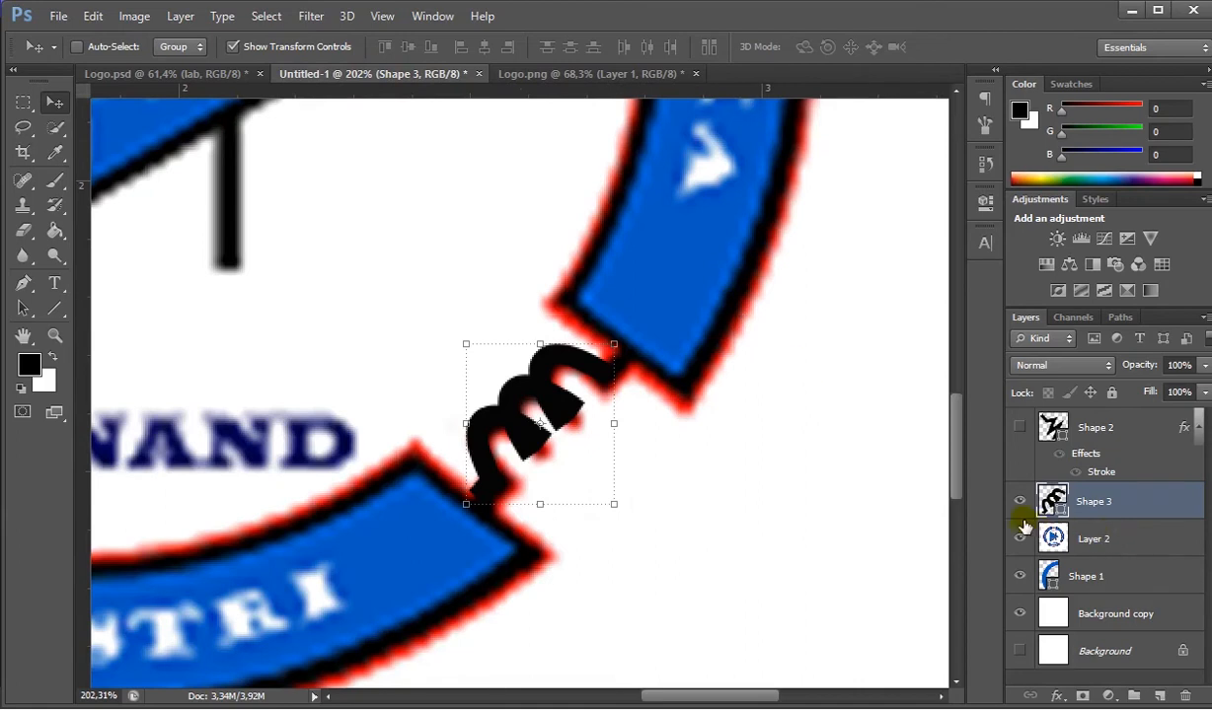
left_click(1021, 505)
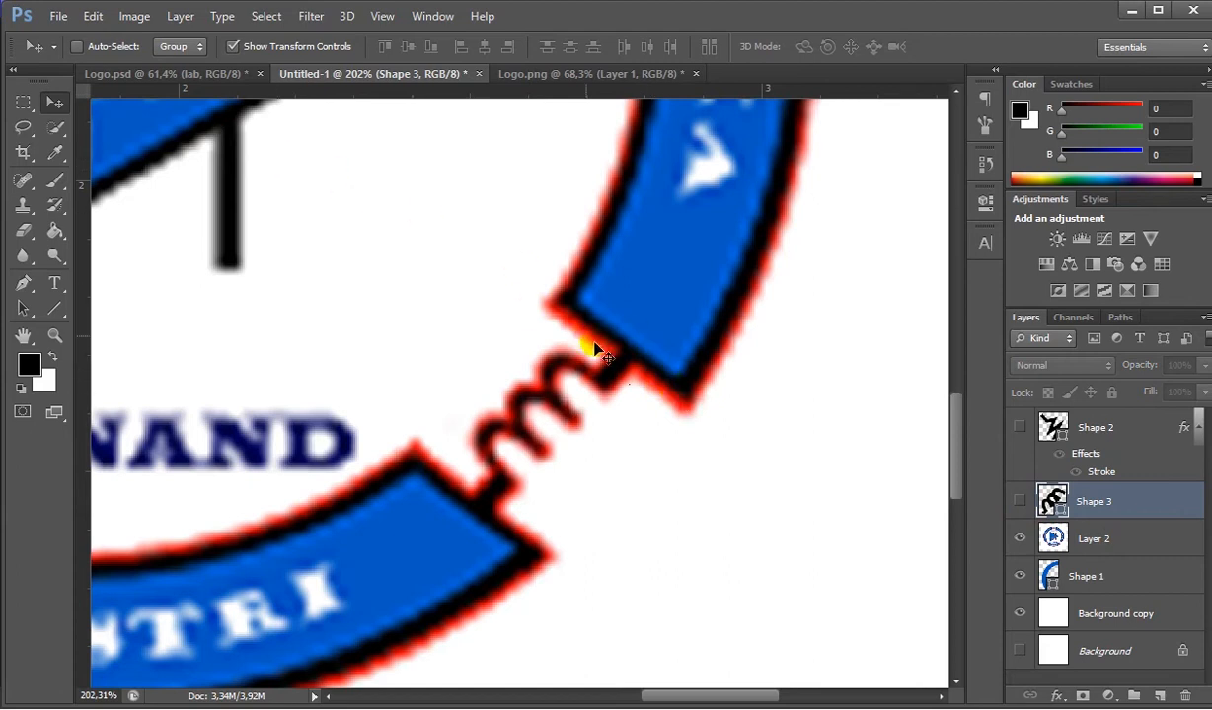
left_click(154, 74)
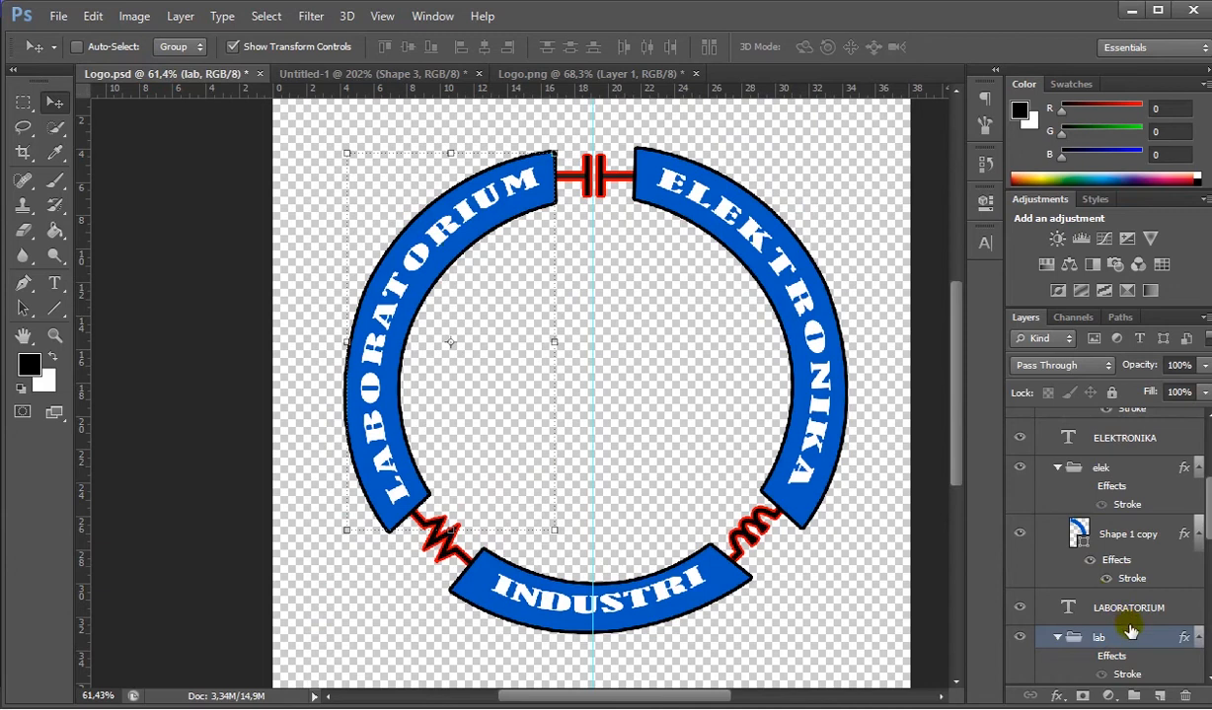
scroll(1085, 597, "down", 1)
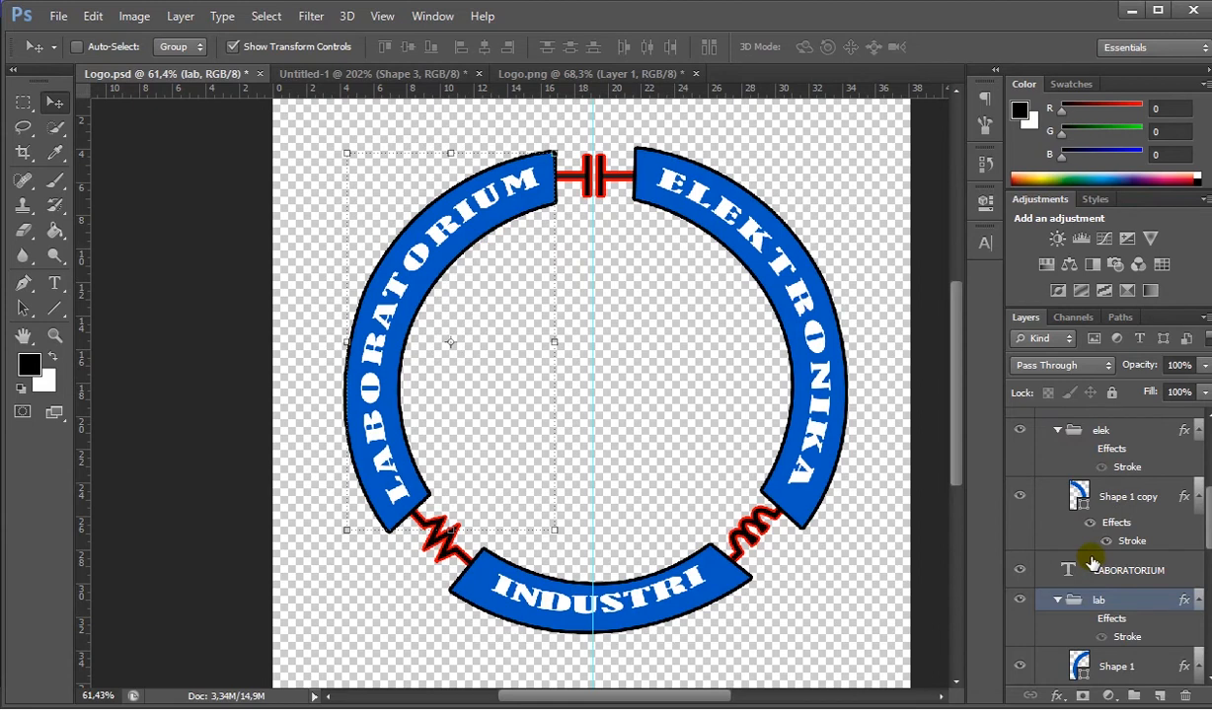
scroll(1092, 562, "down", 2)
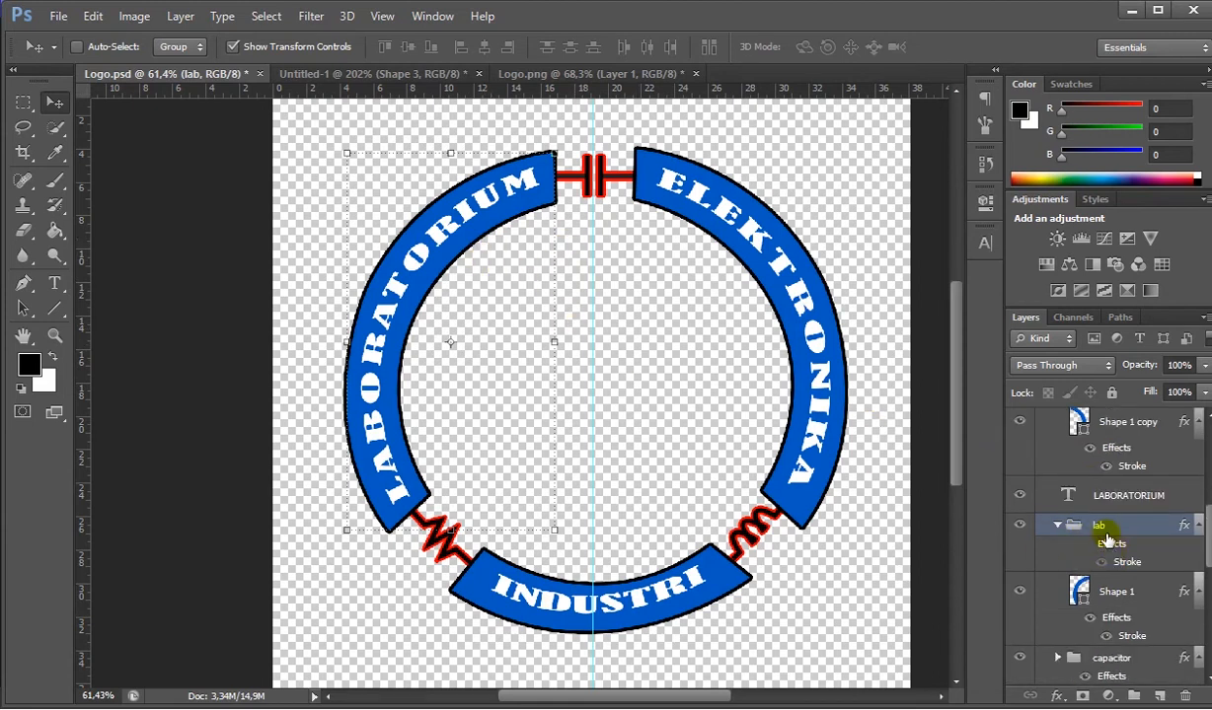
key("Delete")
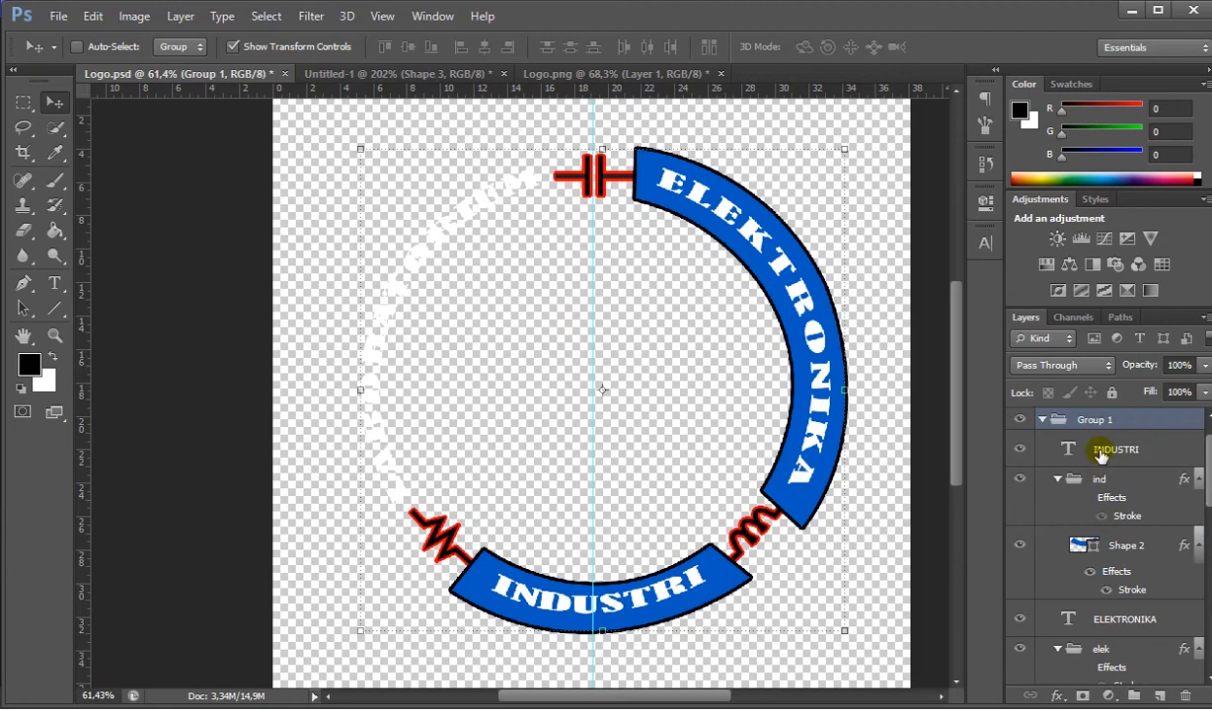
key("ctrl+z")
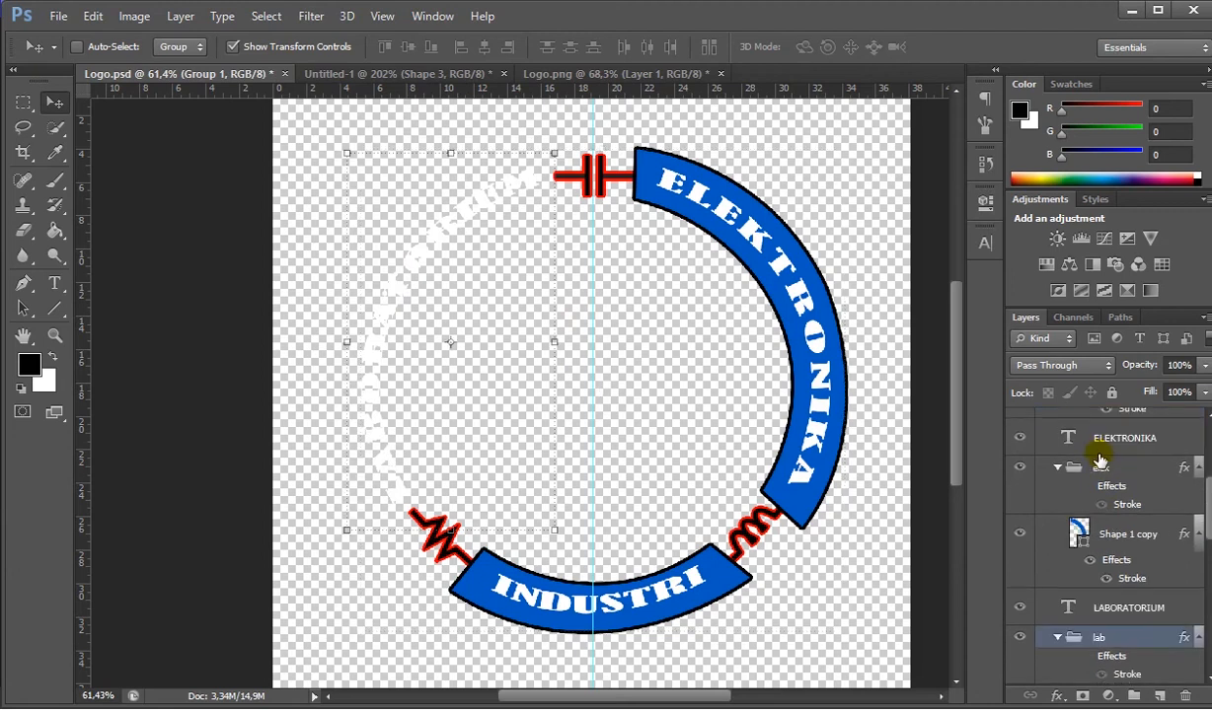
scroll(1096, 607, "down", 1)
scroll(1100, 625, "down", 1)
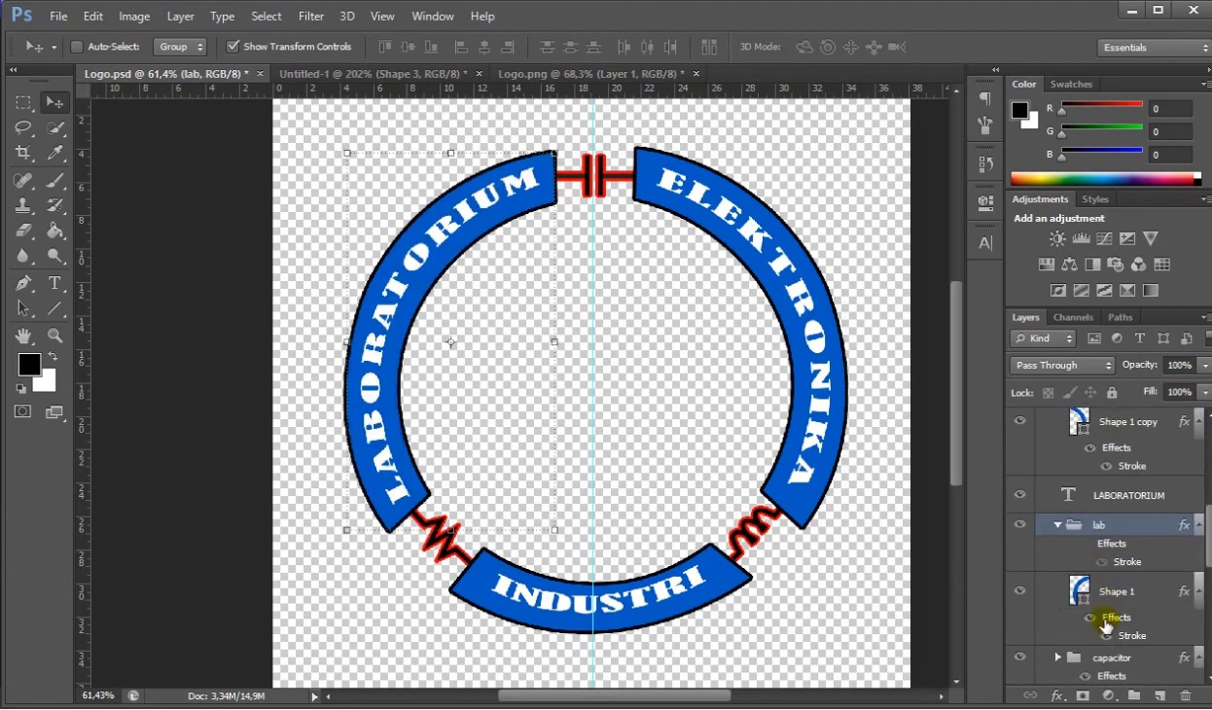
- Move the Shape 1 arc layer out of the lab group and delete the emptied lab group
left_click_drag(1101, 592, 1094, 513)
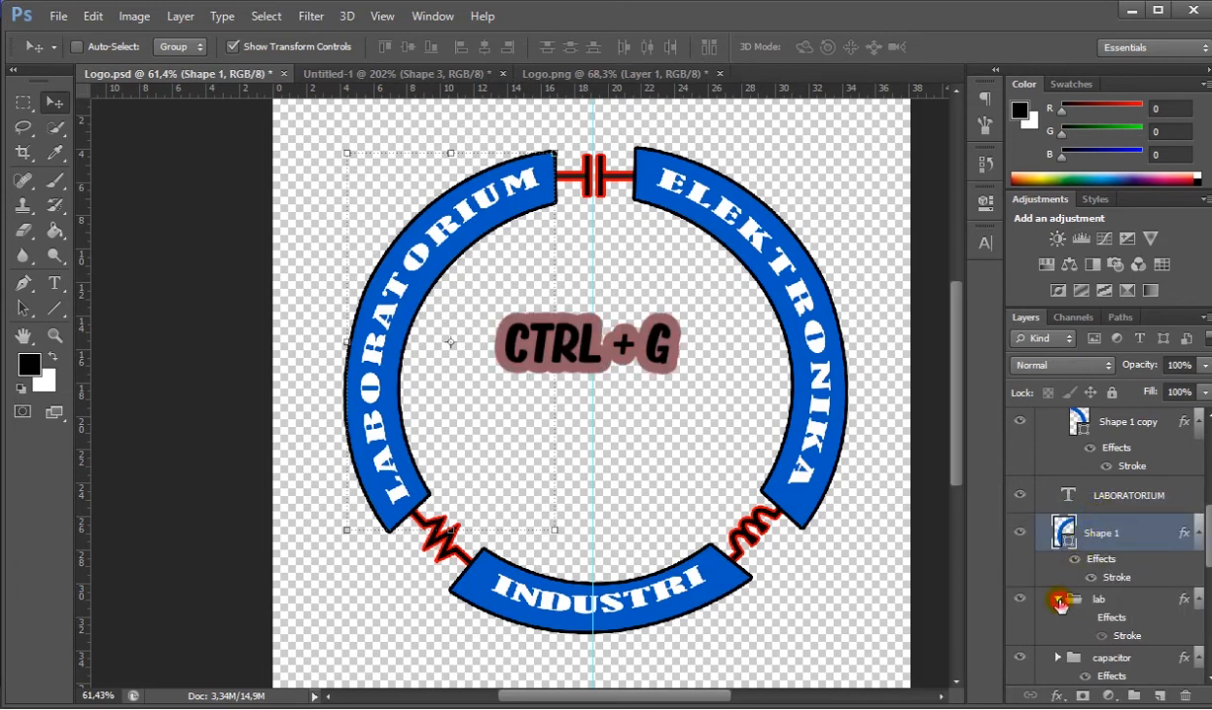
left_click(1102, 604)
key("ctrl+z")
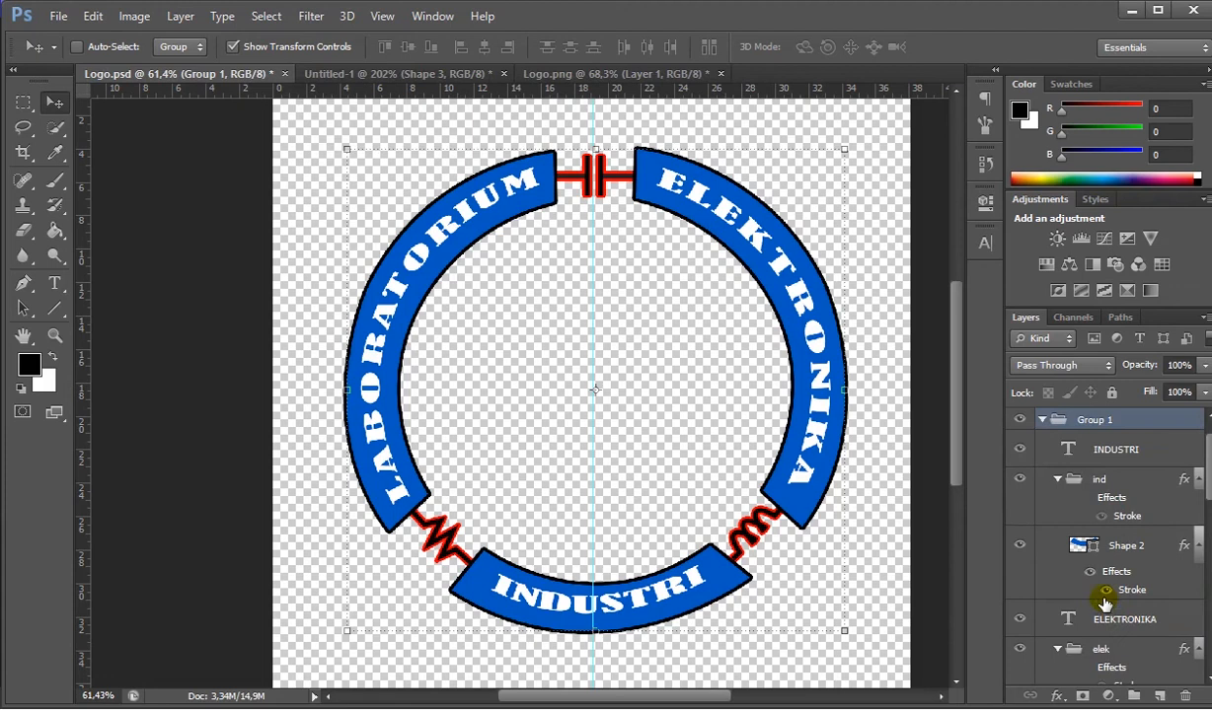
- Put the Shape 1 arc layer into a new group, name it lab, and collapse it
scroll(1092, 523, "down", 3)
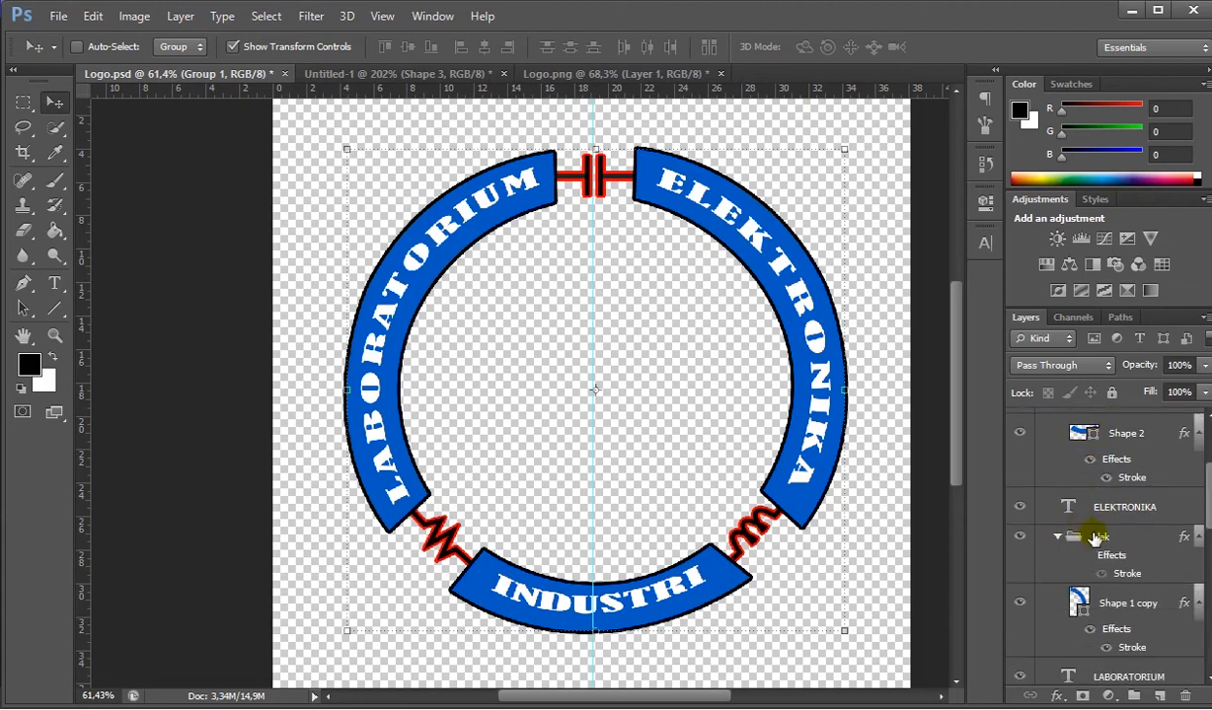
scroll(1083, 530, "up", 4)
scroll(1099, 530, "down", 2)
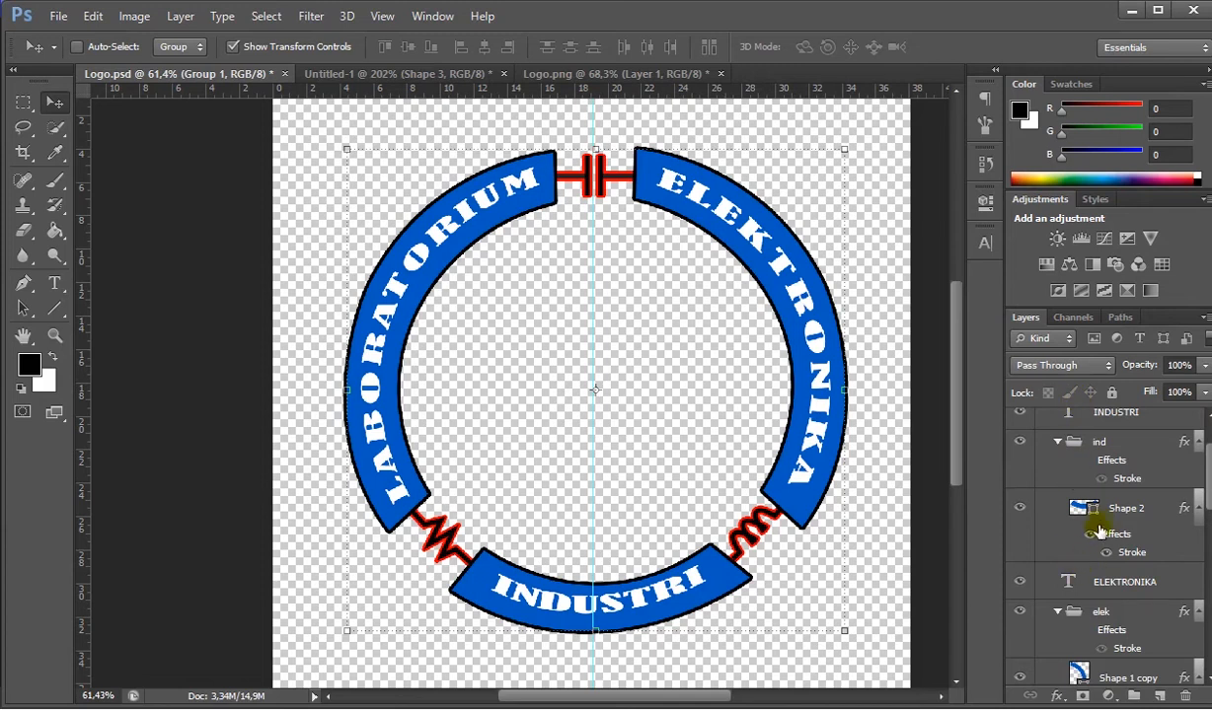
scroll(1098, 536, "down", 7)
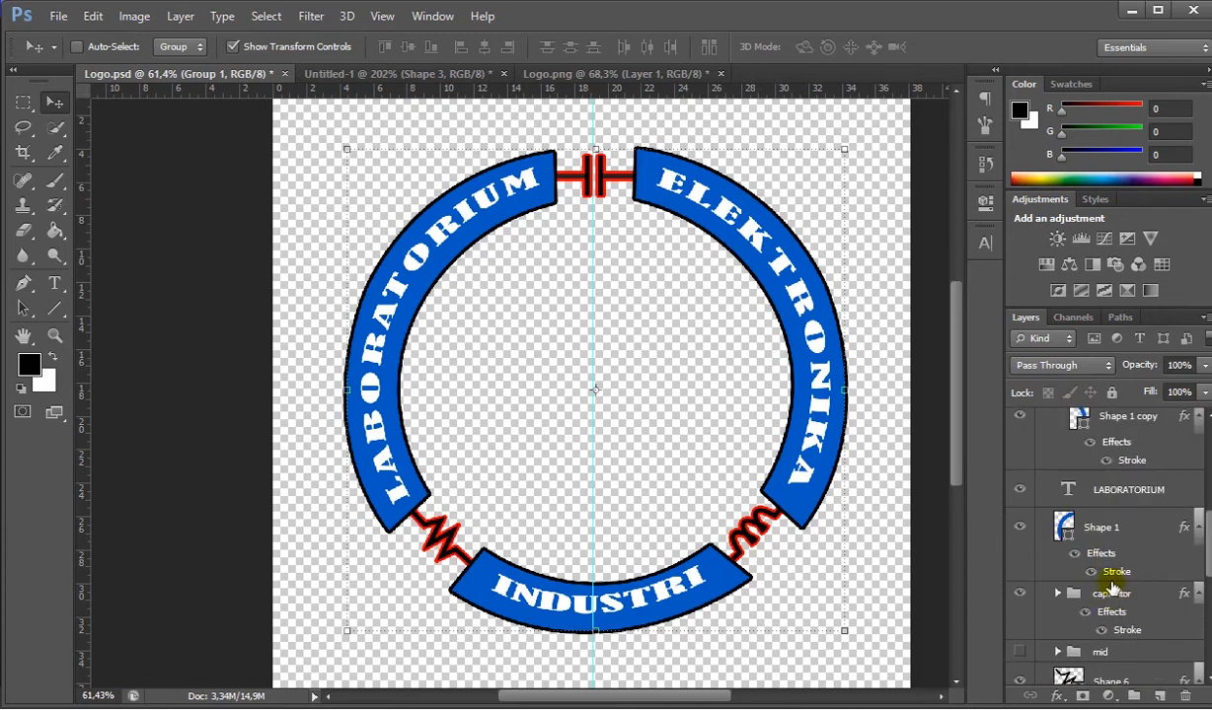
left_click(1100, 538)
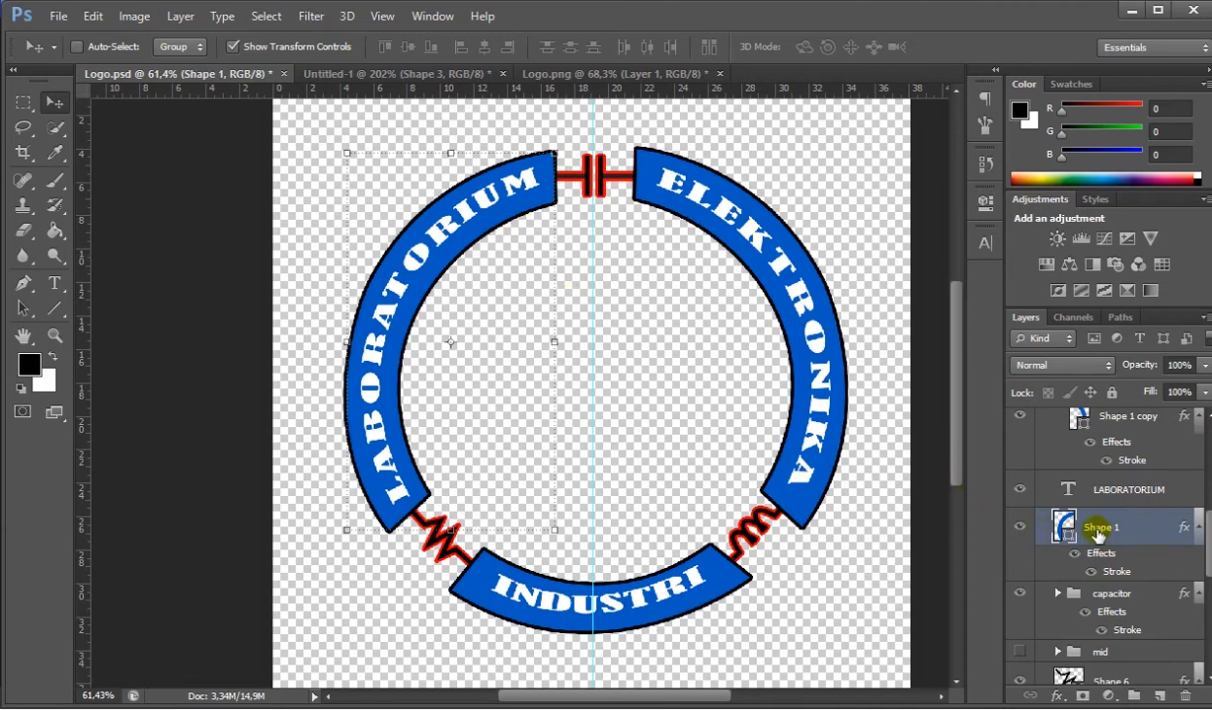
key("ctrl+g")
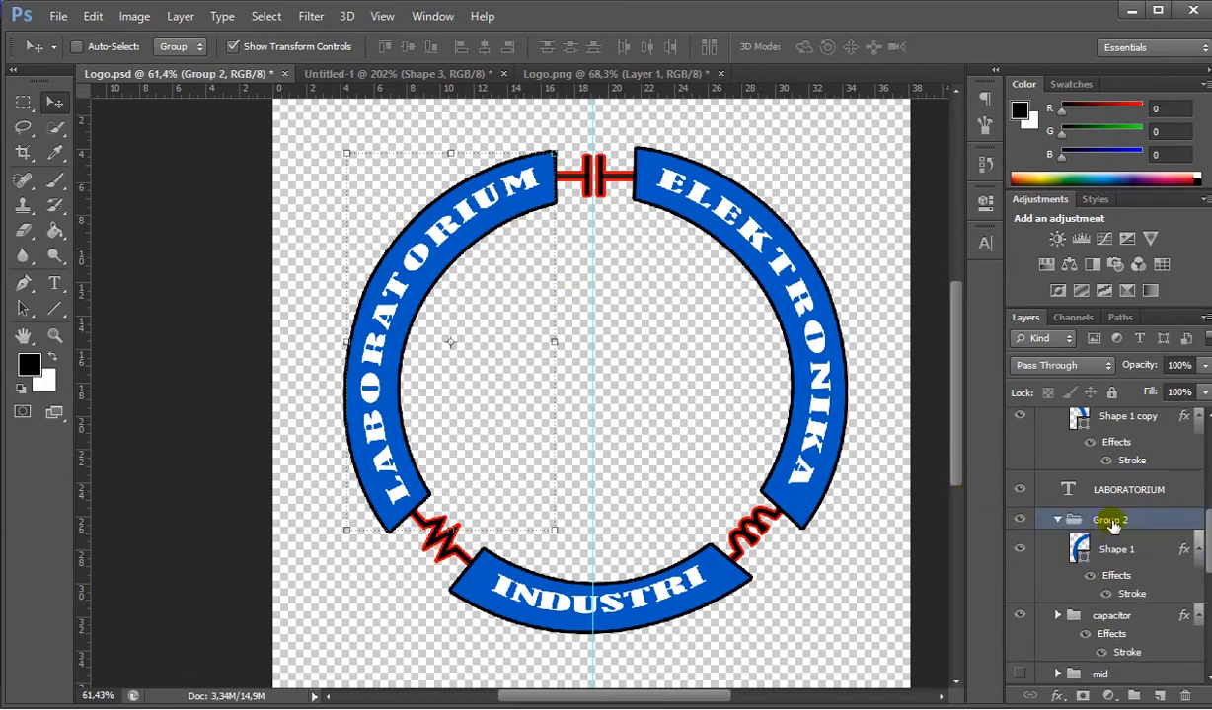
left_click(1059, 520)
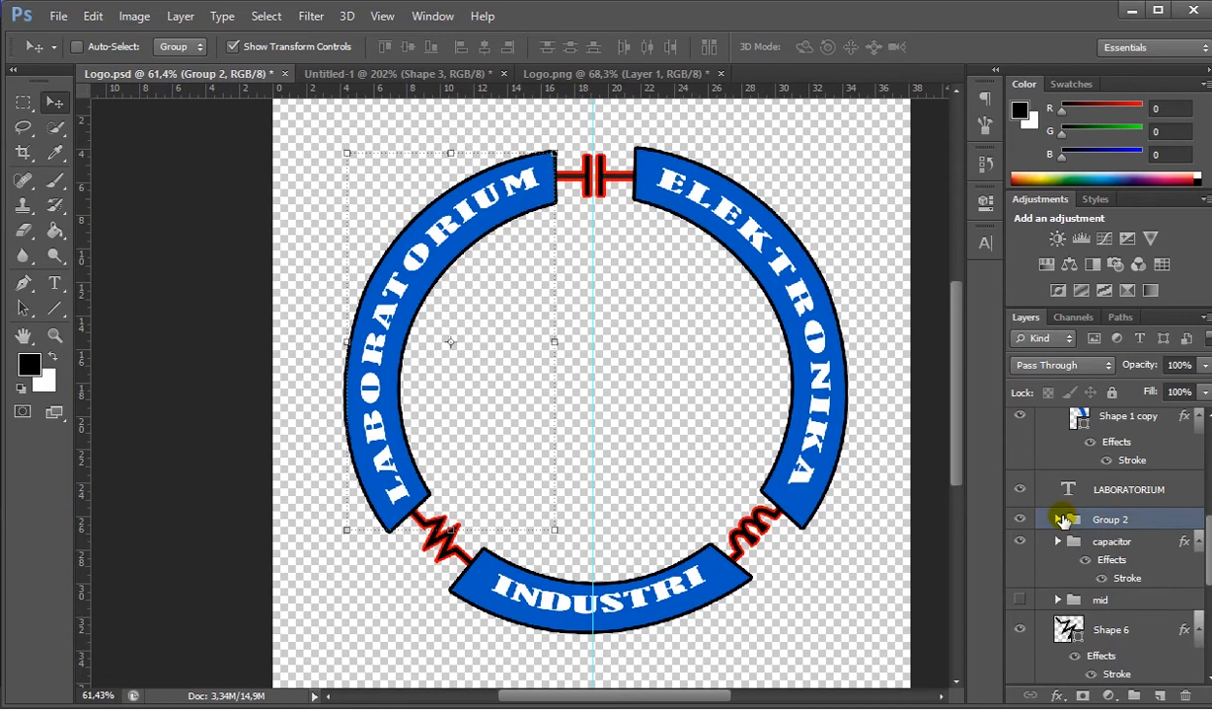
left_click(1058, 519)
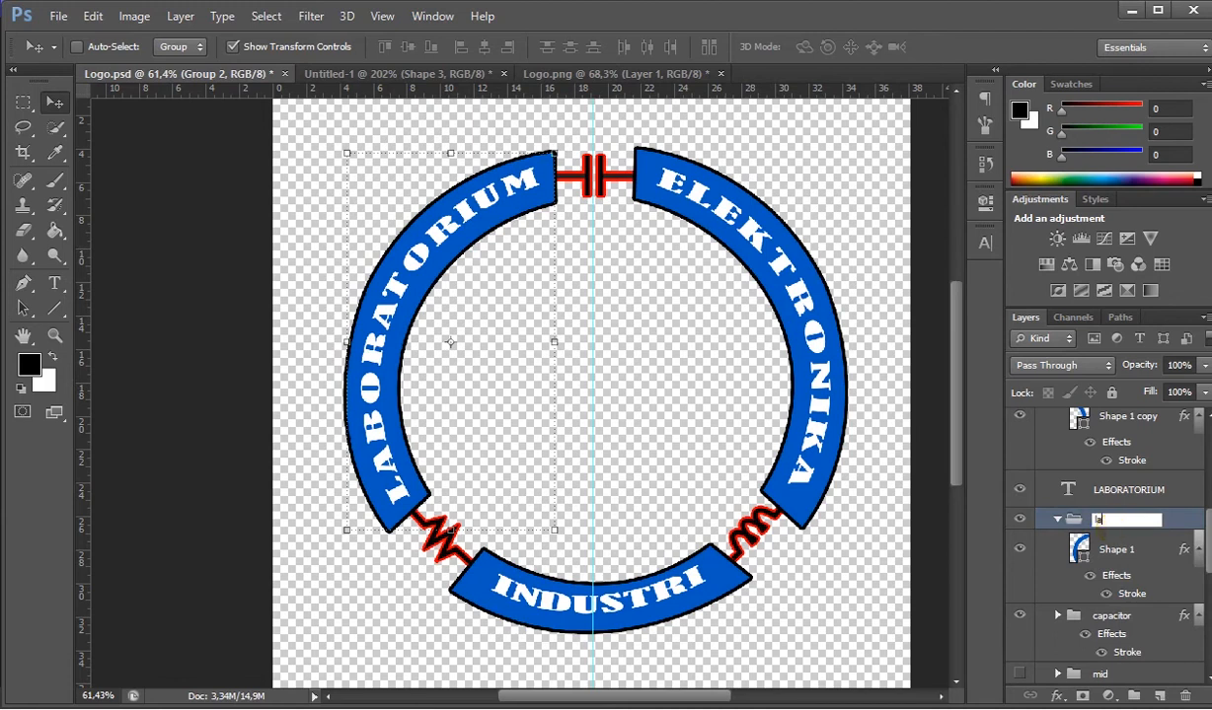
key("Return")
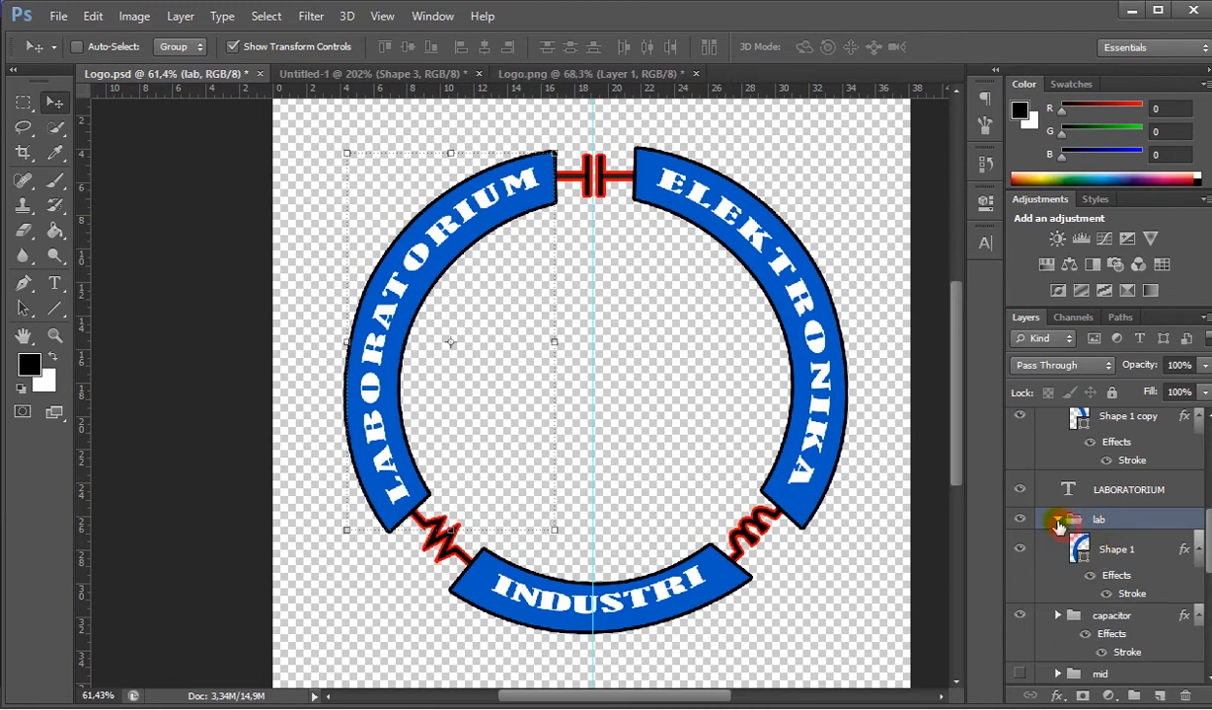
left_click(1057, 520)
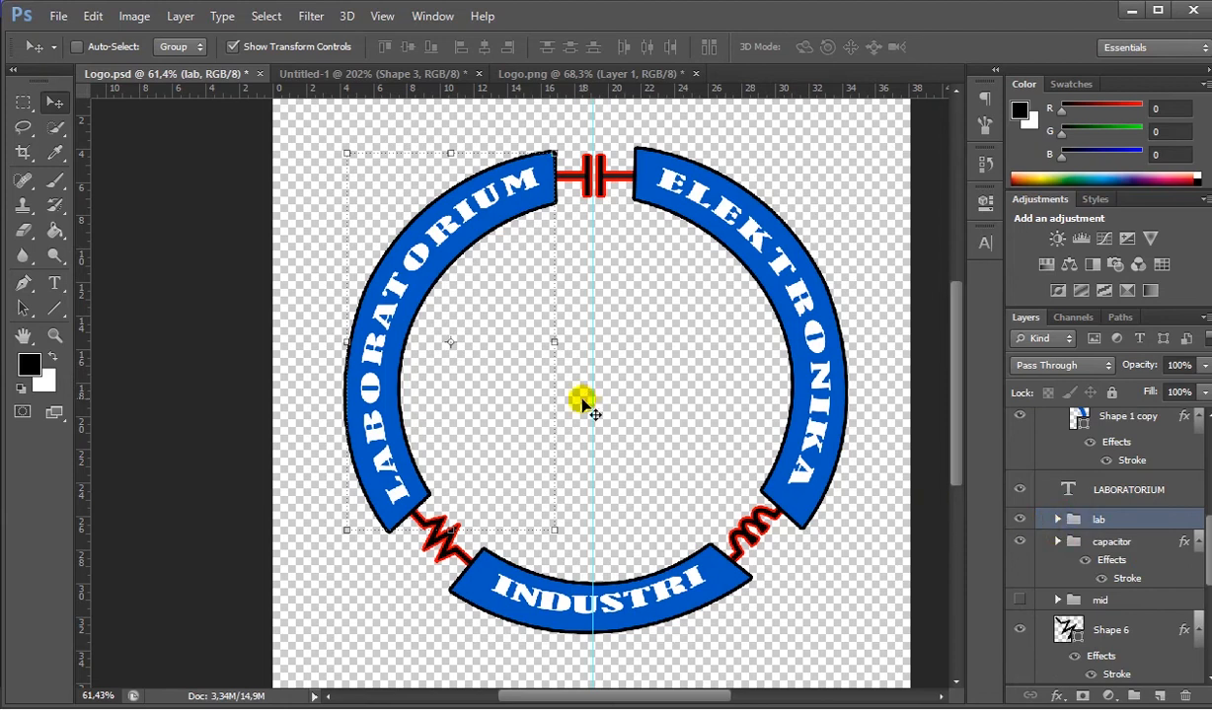
- Add a 3 px red stroke with outside position to the lab group
right_click(1099, 521)
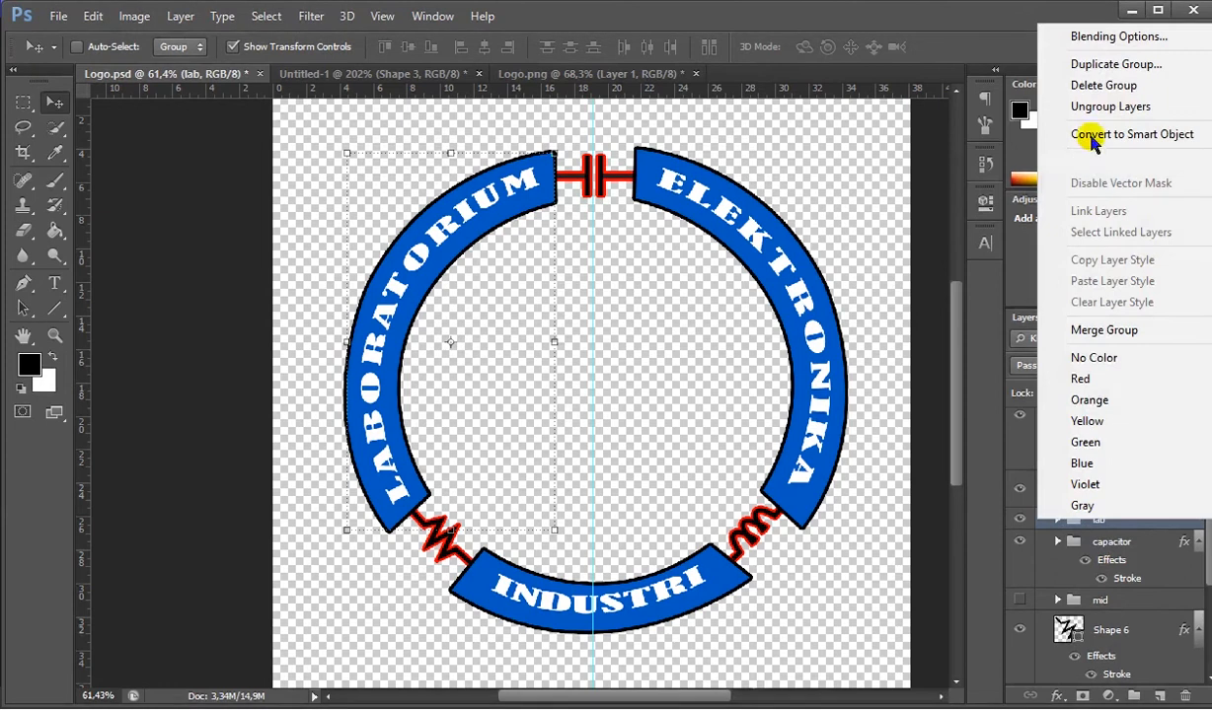
left_click(1086, 39)
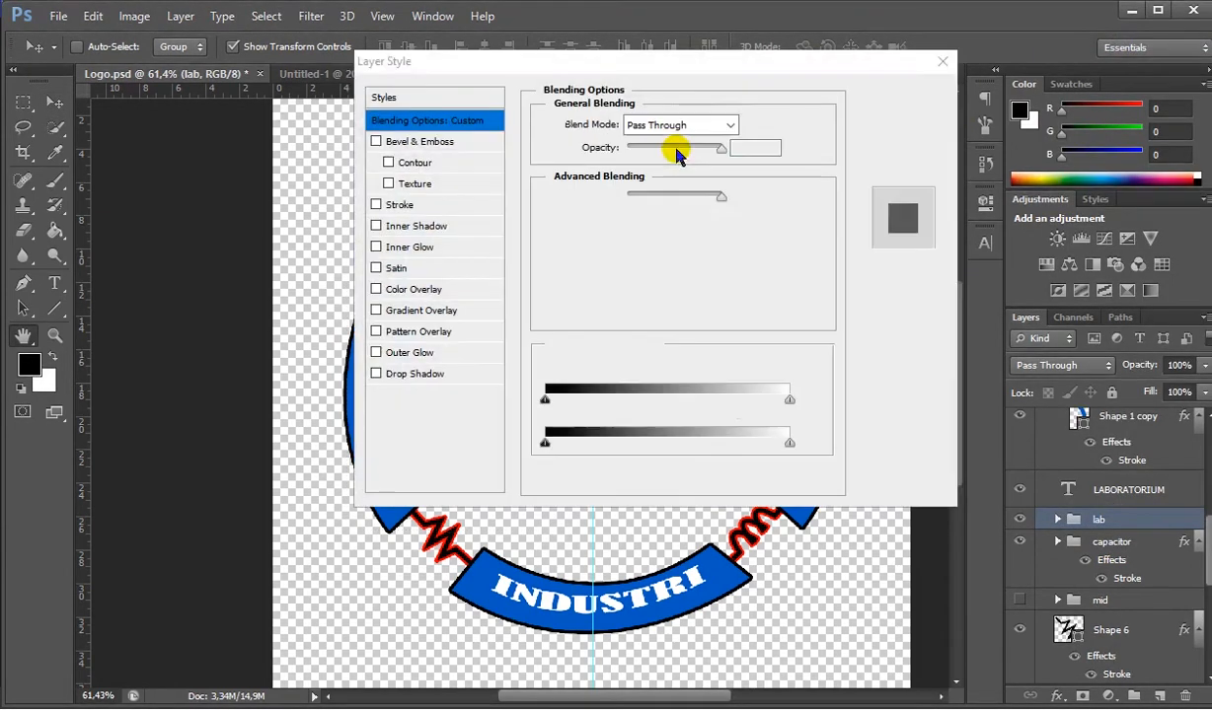
left_click_drag(691, 76, 777, 131)
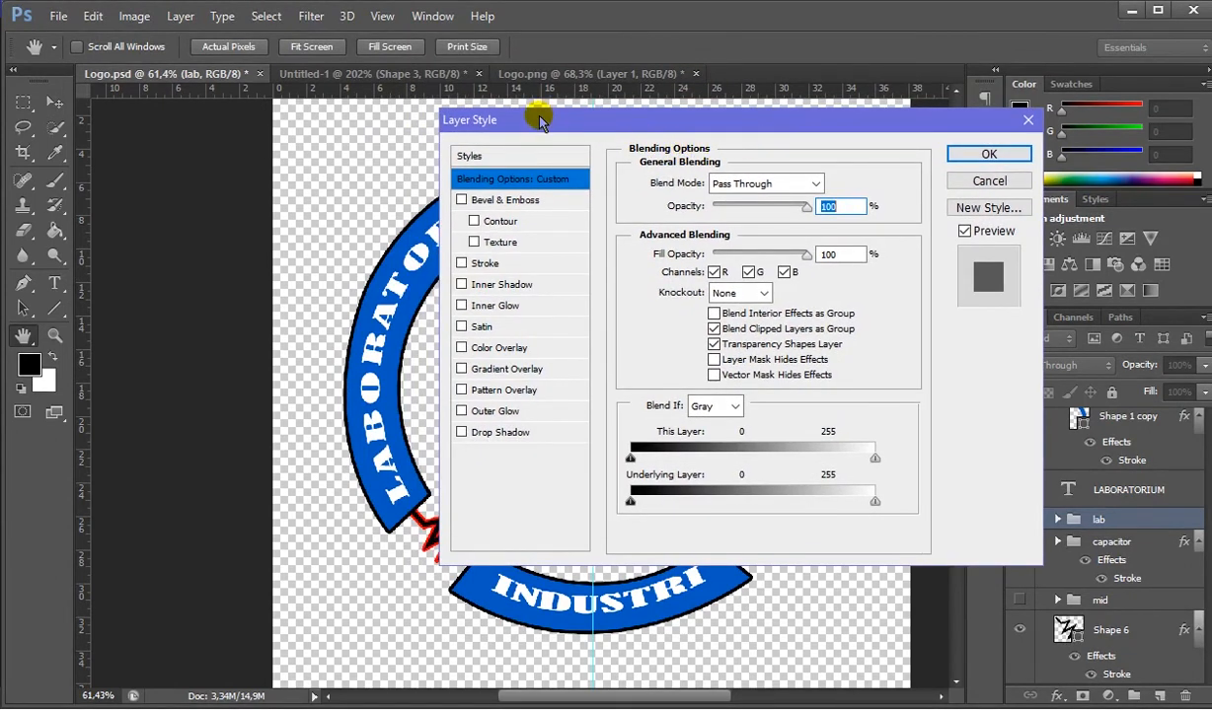
left_click(485, 263)
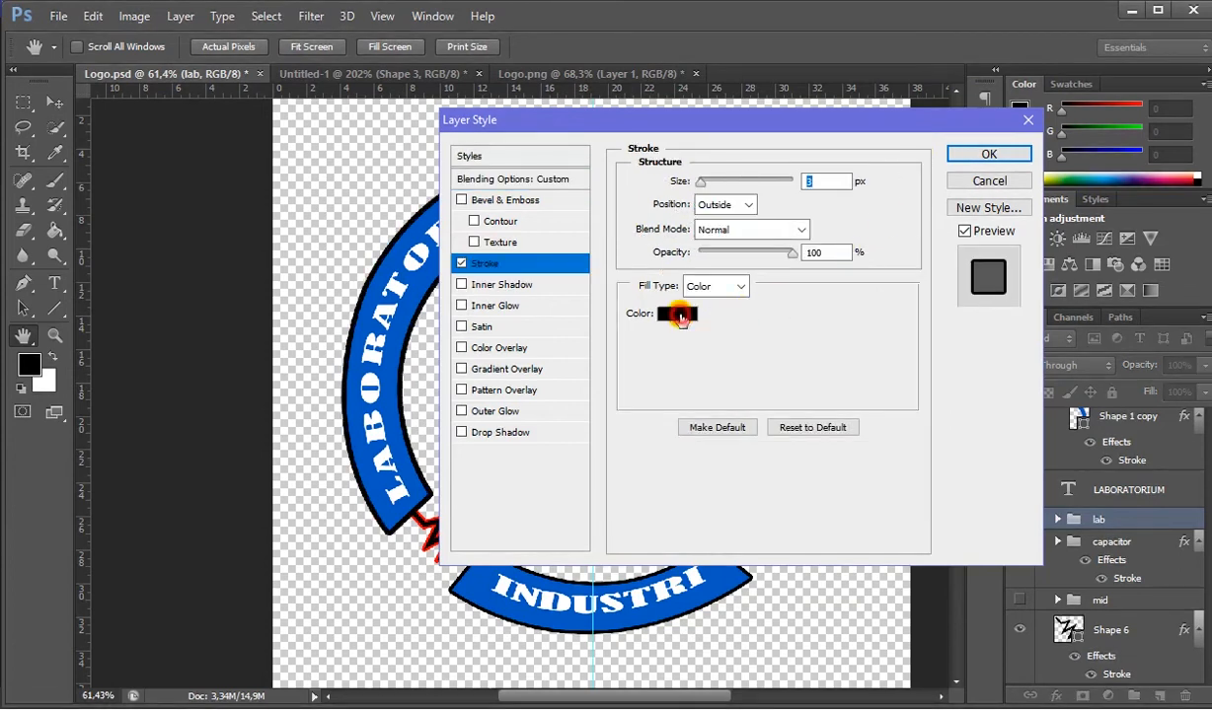
left_click(679, 322)
left_click(553, 397)
left_click_drag(551, 397, 647, 266)
left_click(839, 285)
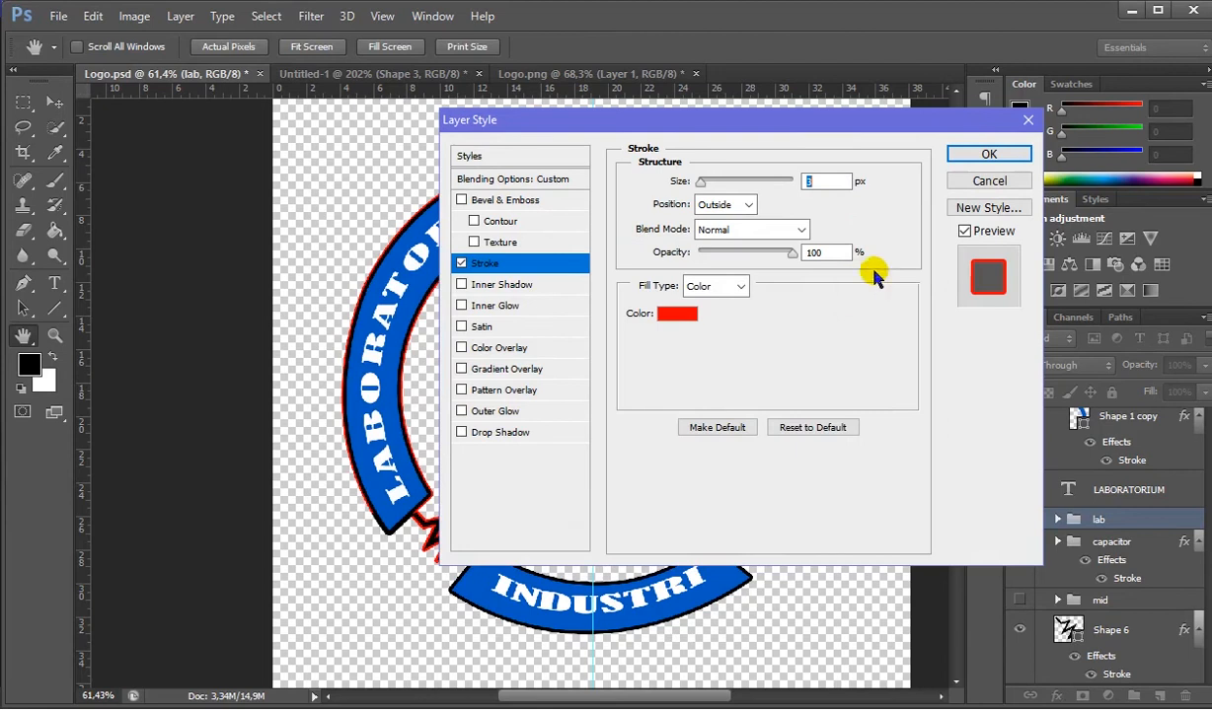
left_click(981, 154)
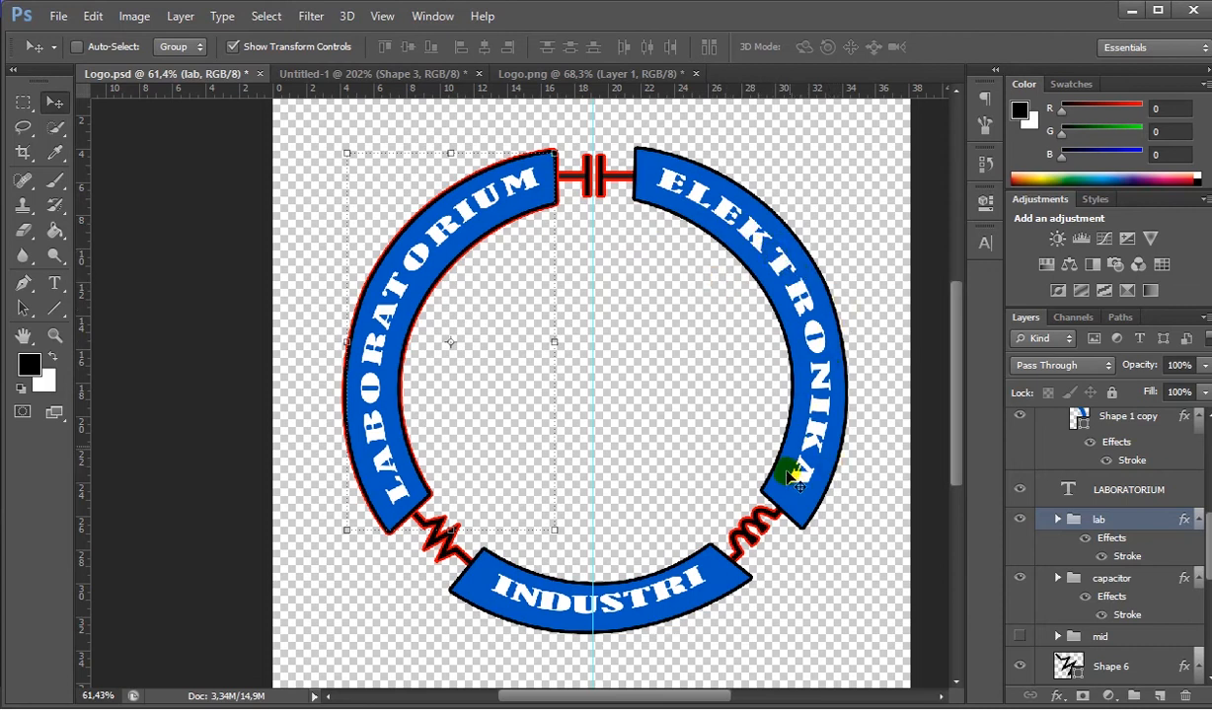
- Give the elek and ind groups the same red outer stroke as the lab group
scroll(1041, 513, "down", 3)
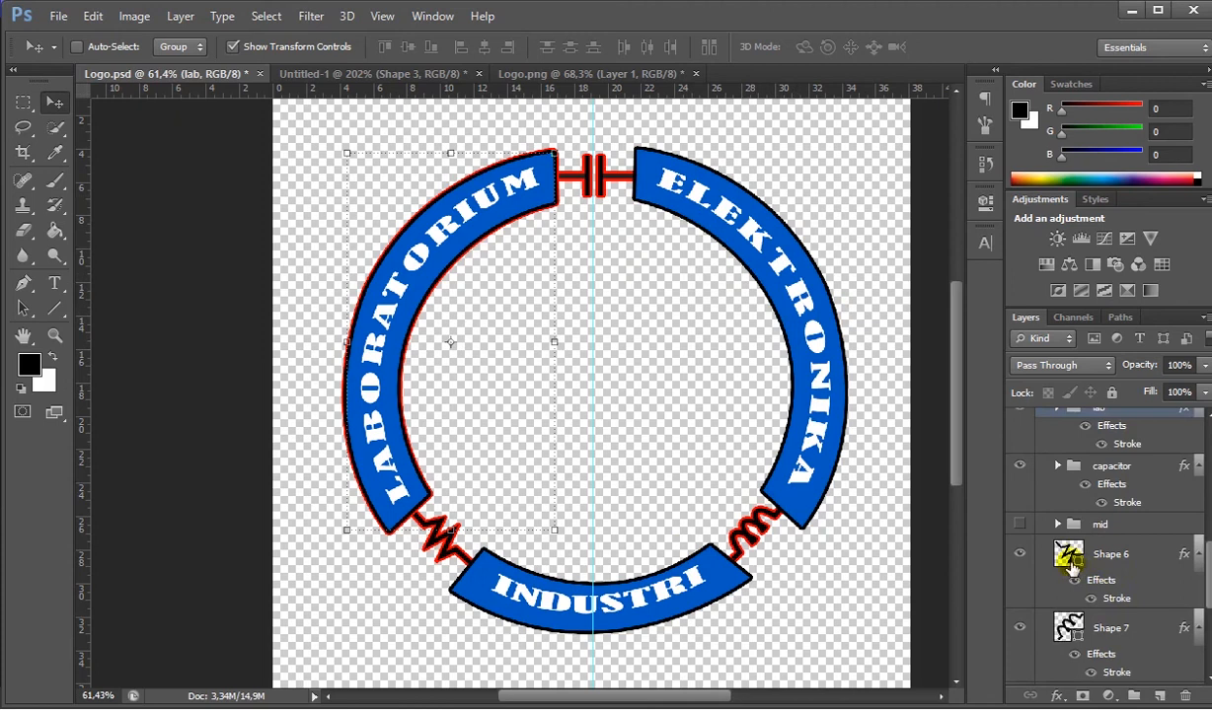
scroll(1046, 553, "up", 1)
scroll(1063, 542, "up", 4)
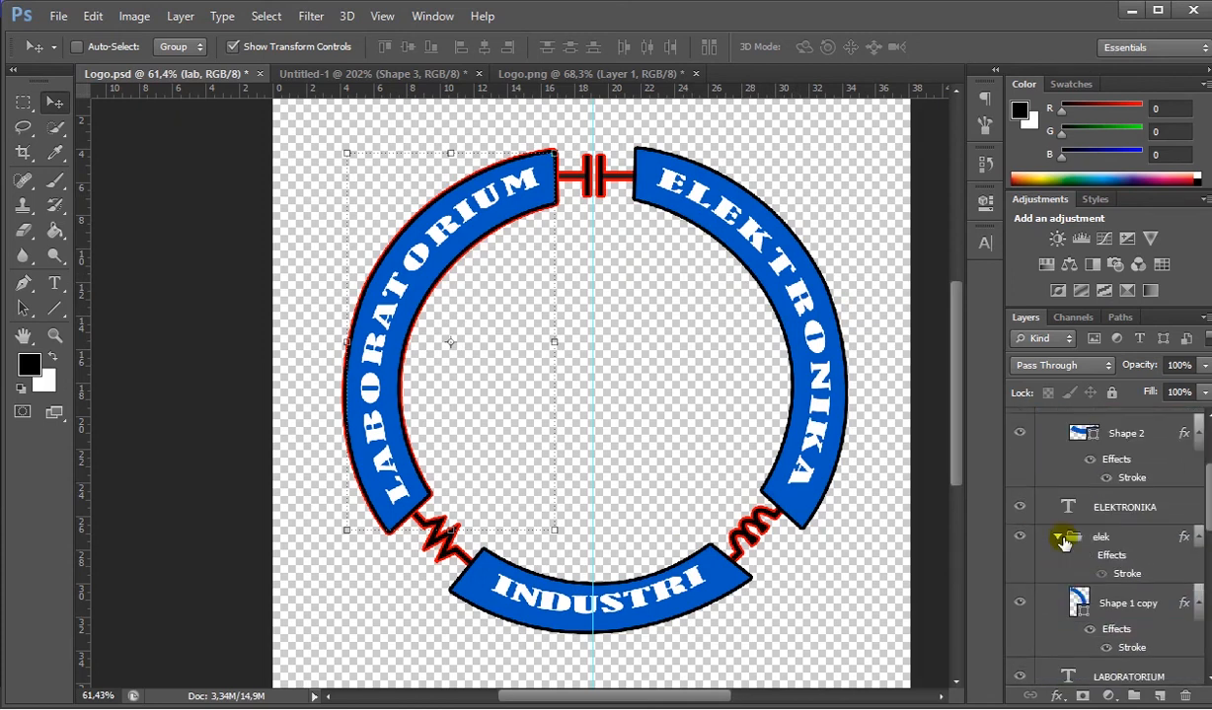
scroll(1062, 541, "down", 1)
left_click(1046, 470)
left_click(1057, 463)
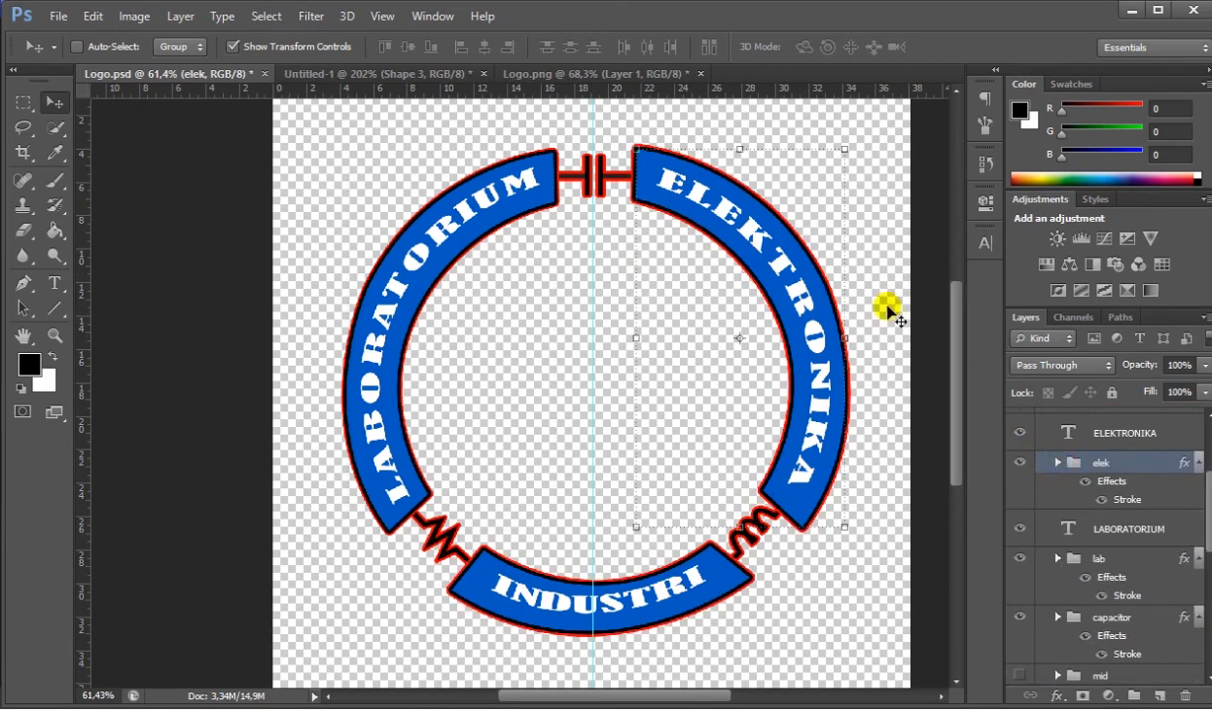
- Examine the complete reference logo in Untitled-1, especially its central artwork, and return to Logo.psd
left_click(388, 79)
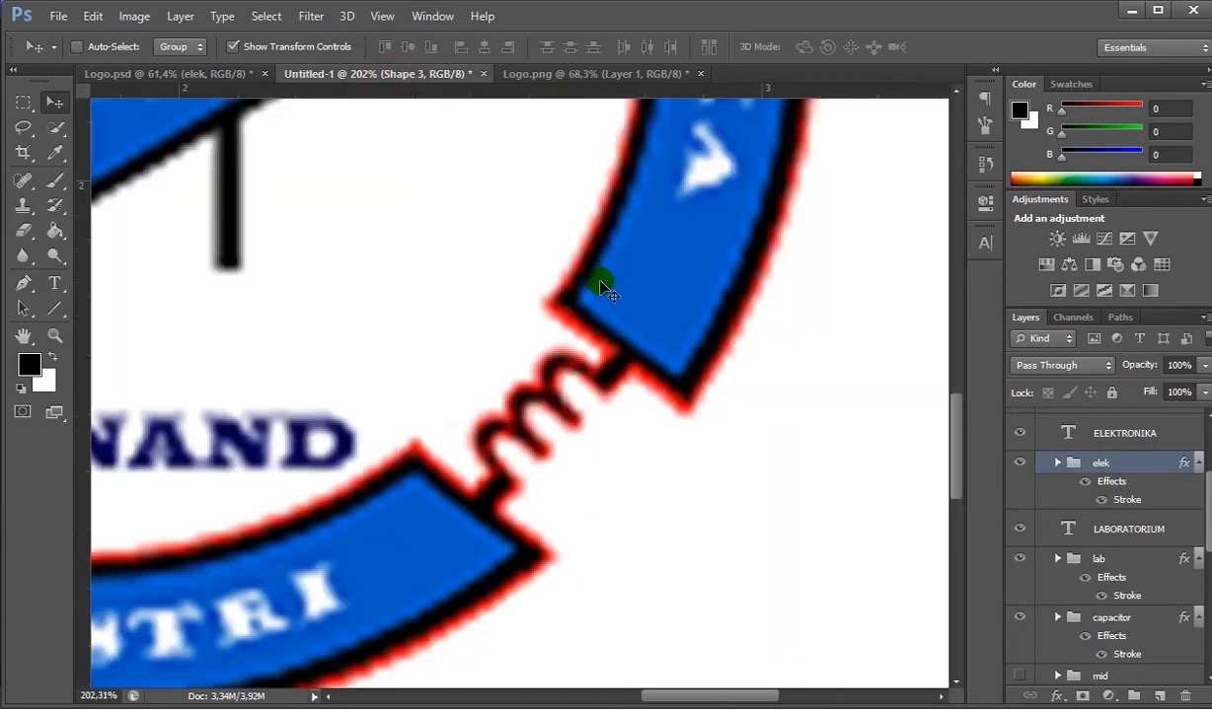
scroll(403, 244, "down", 4)
scroll(375, 237, "down", 6)
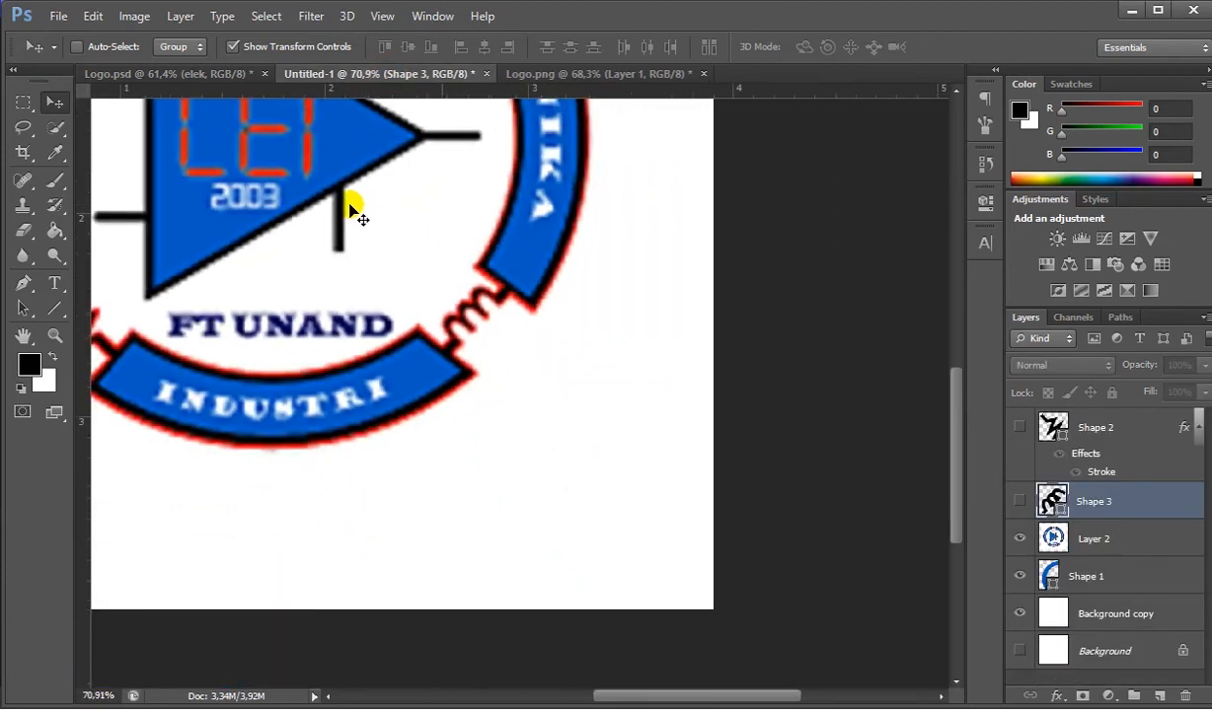
scroll(514, 319, "down", 1)
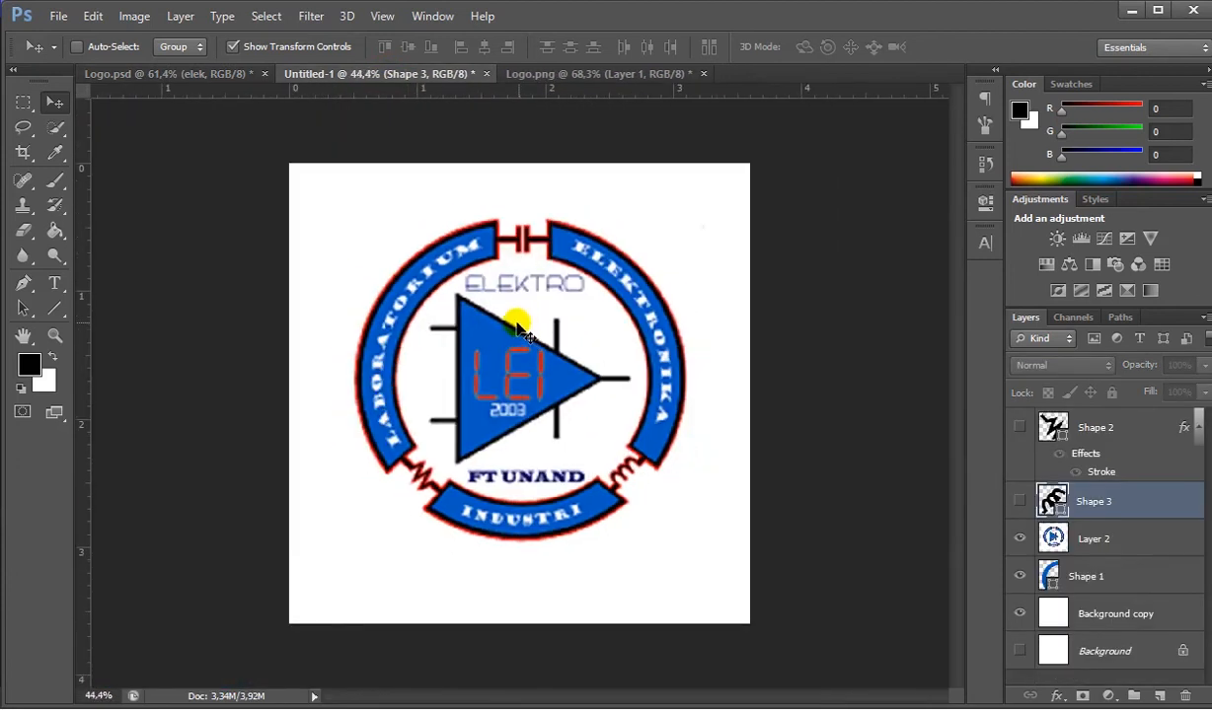
scroll(514, 317, "up", 3)
scroll(509, 316, "up", 1)
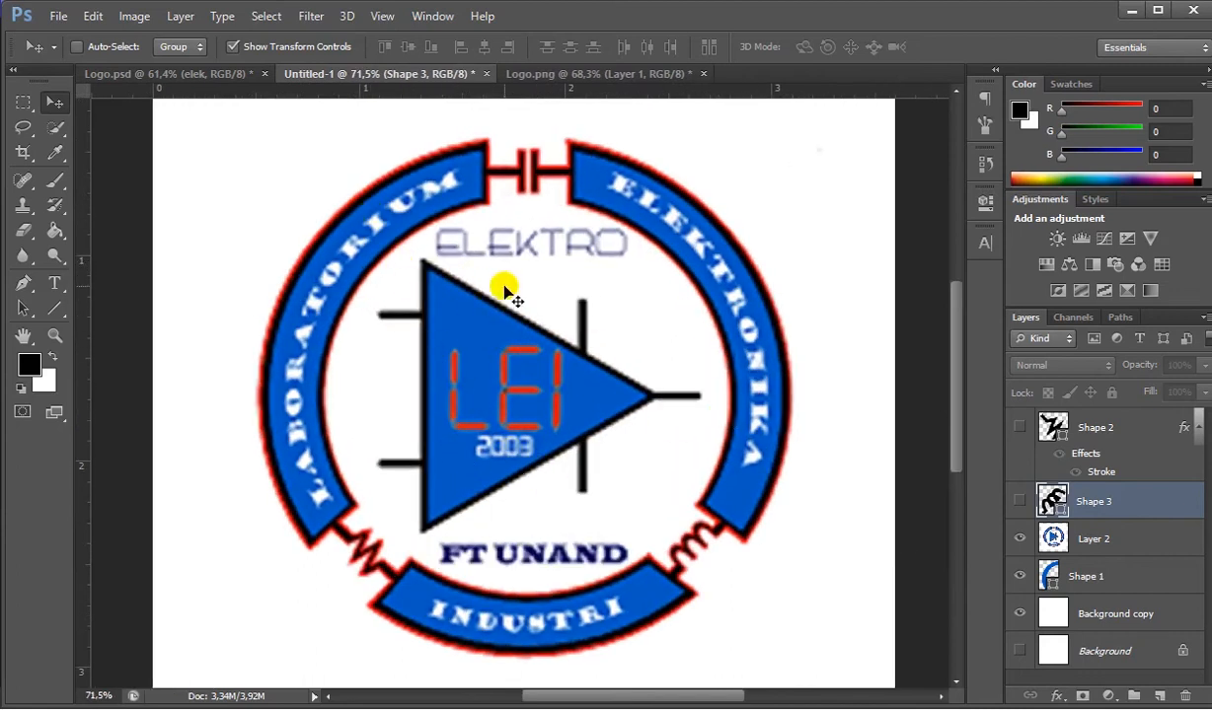
left_click(200, 75)
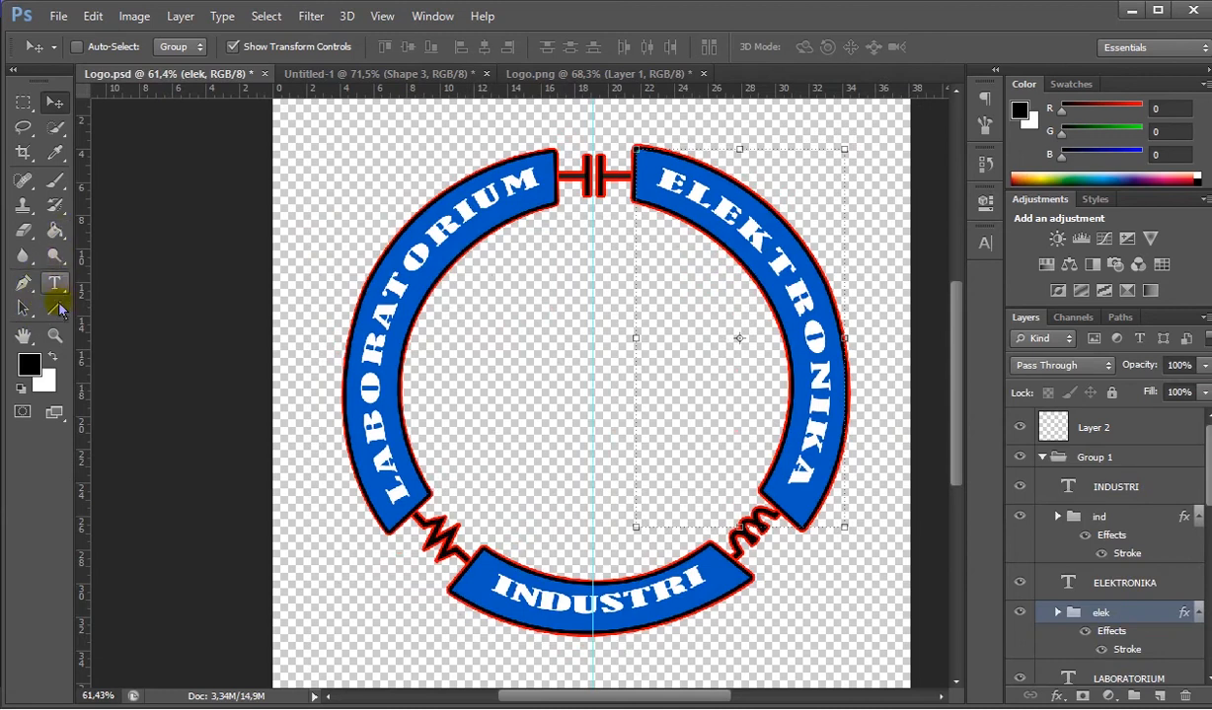
- Trace the reference logo's central triangle in Untitled-1 with the Pen tool as a closed, unfilled, black-stroked shape about 324 by 382 px
left_click(56, 307)
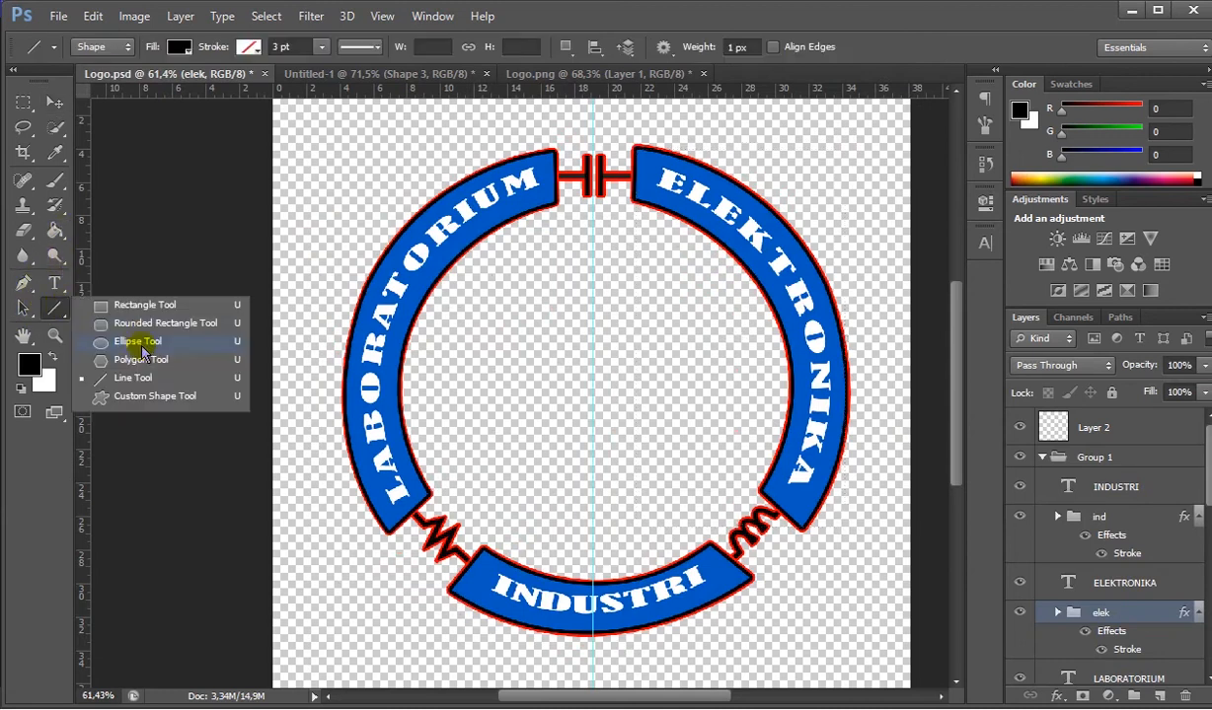
left_click(56, 317)
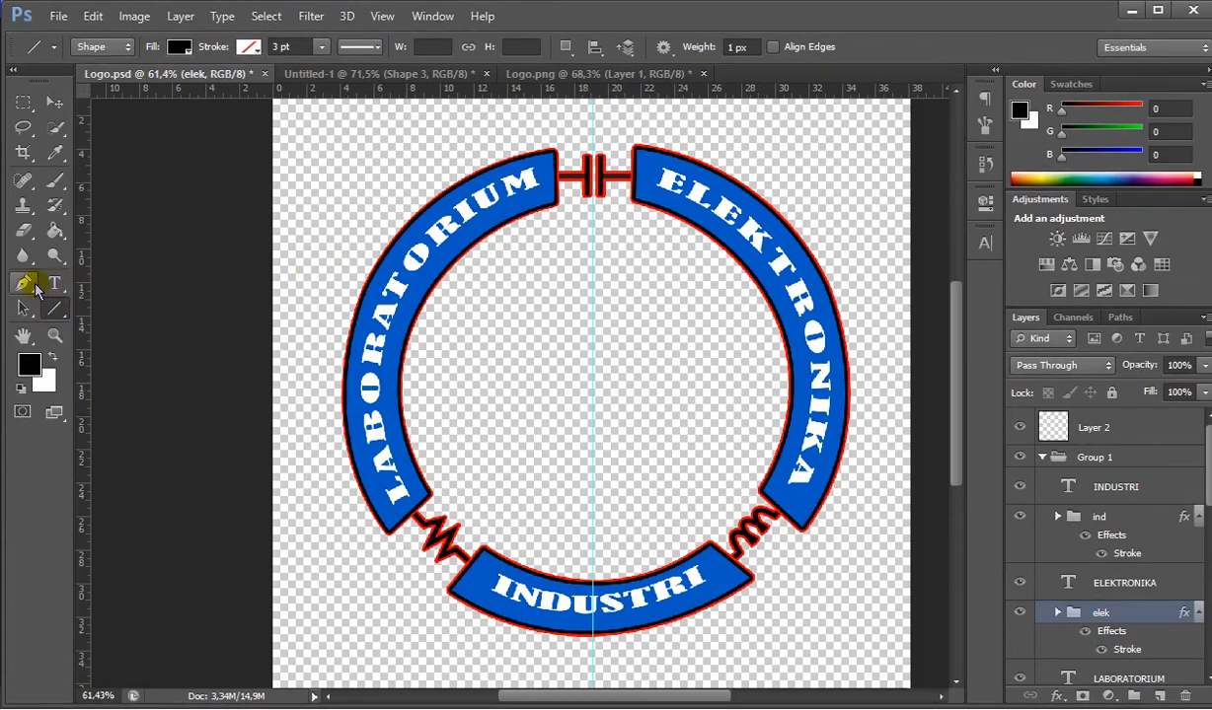
left_click(35, 286)
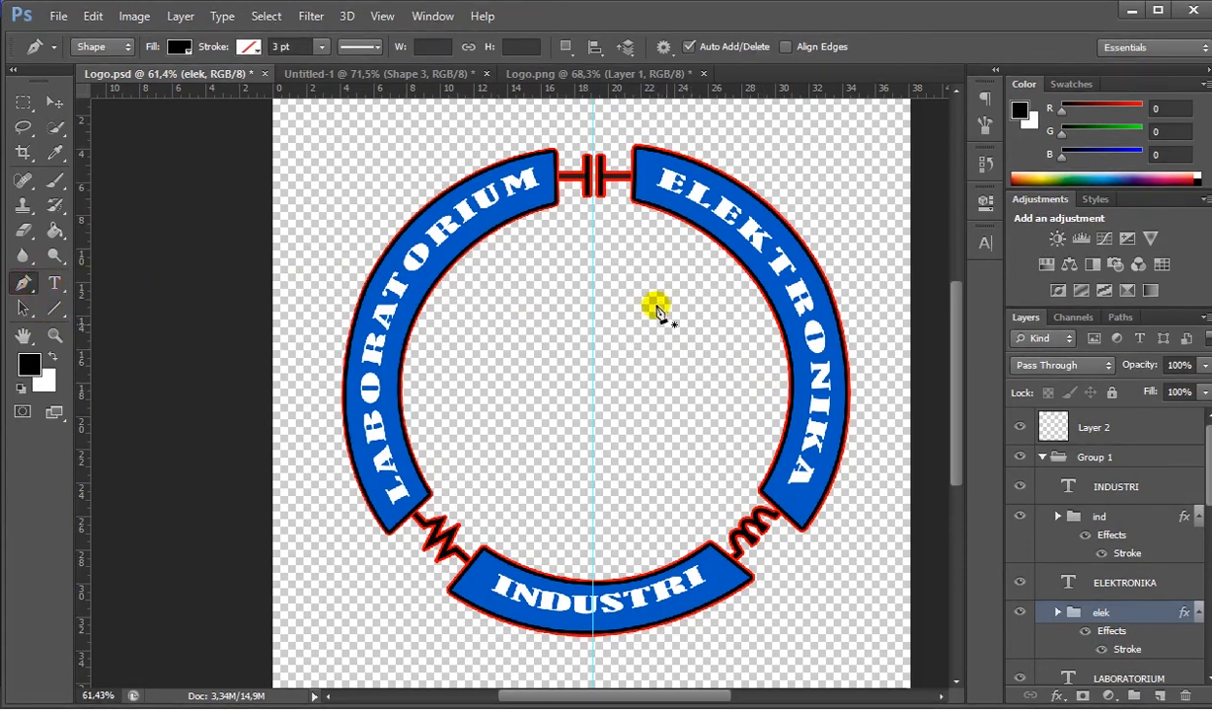
left_click(419, 74)
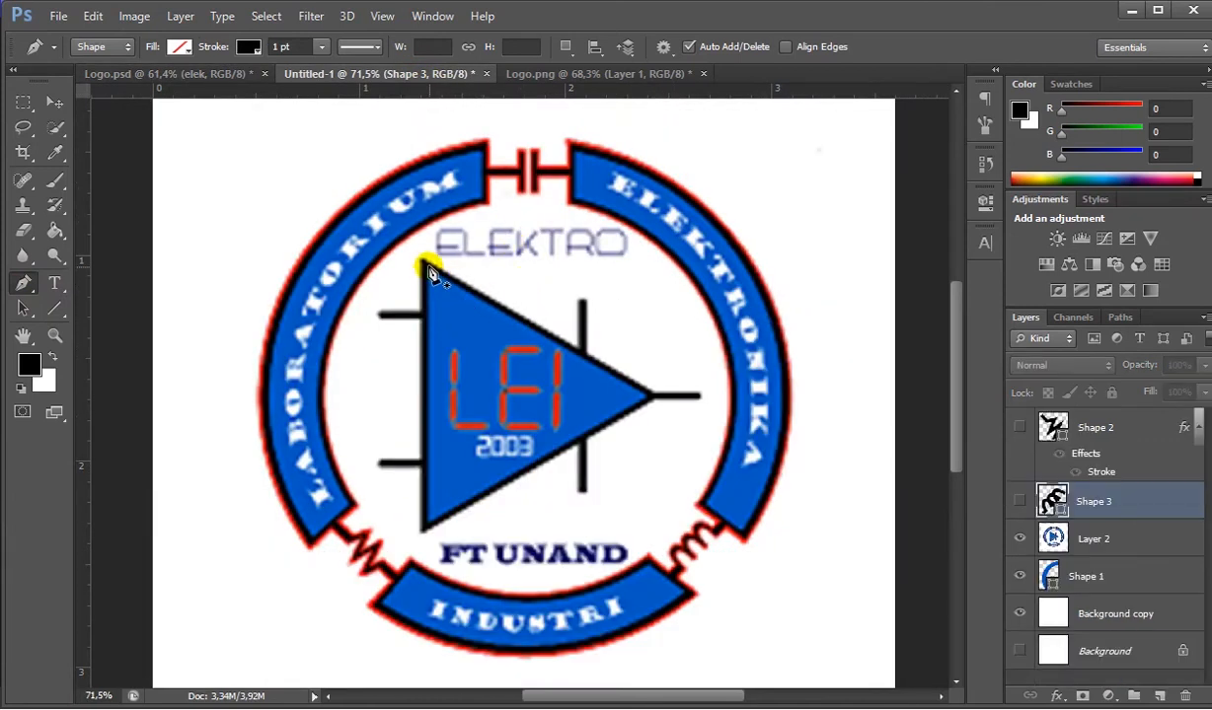
left_click(424, 263)
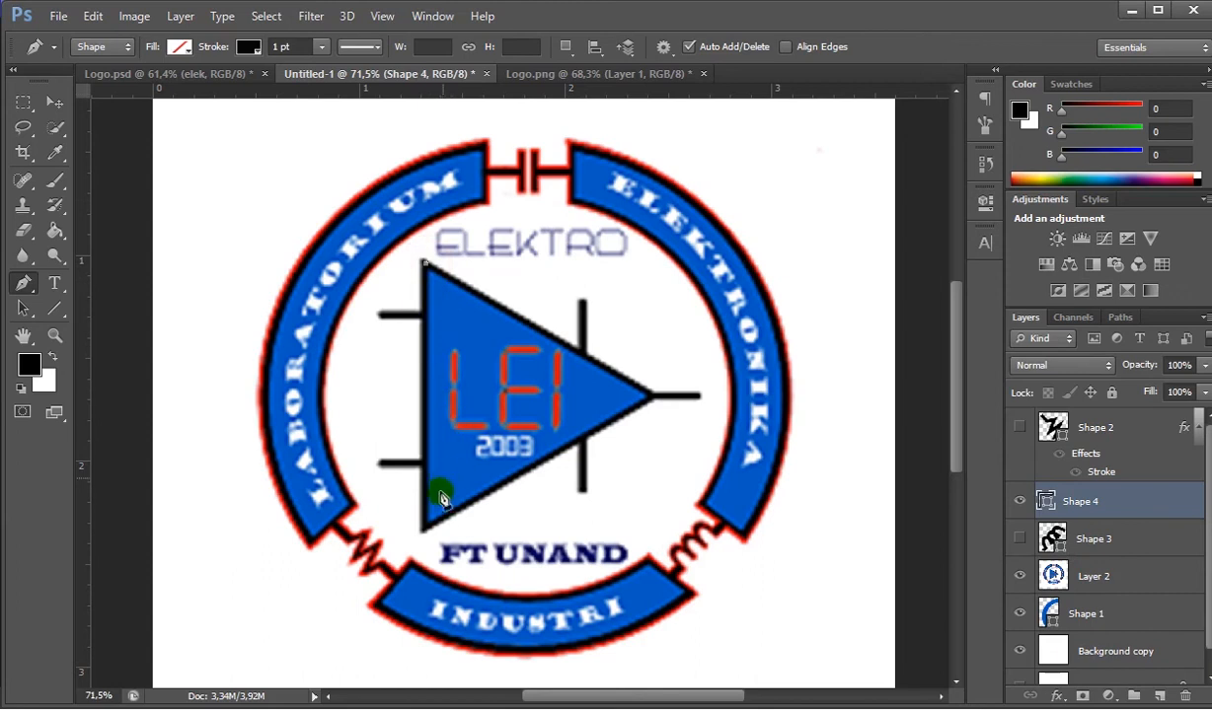
left_click(424, 526)
left_click(425, 526)
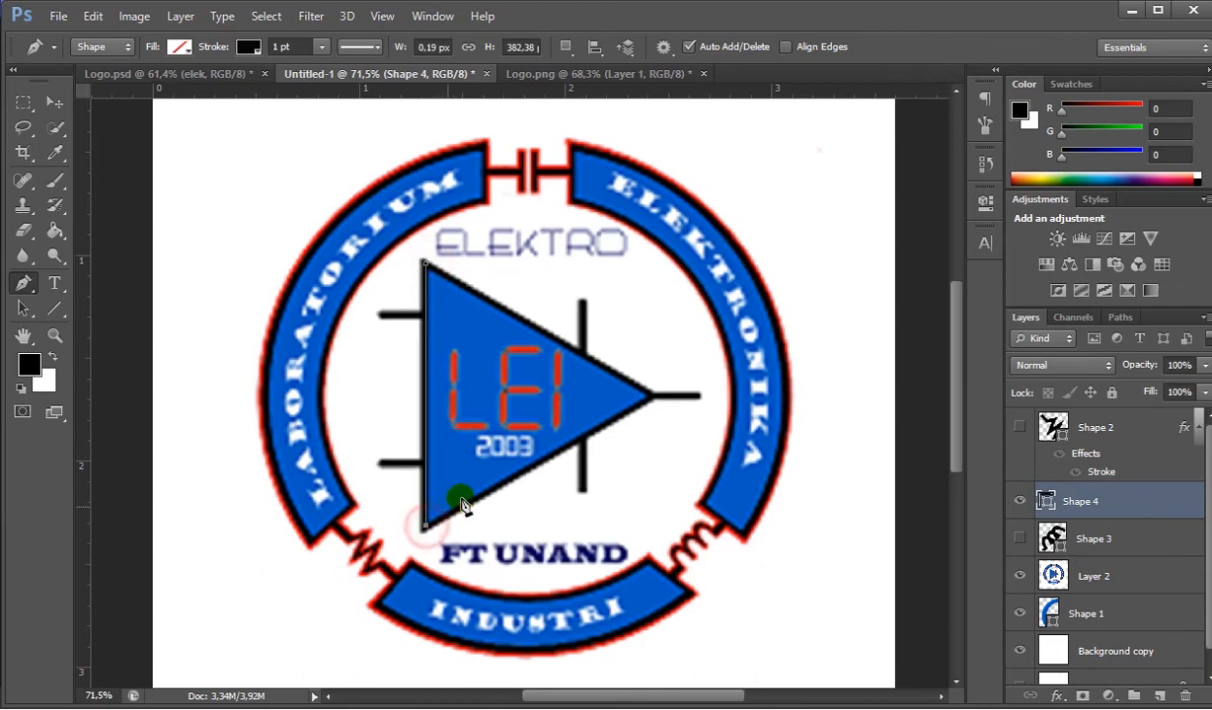
left_click(647, 400)
left_click(427, 264)
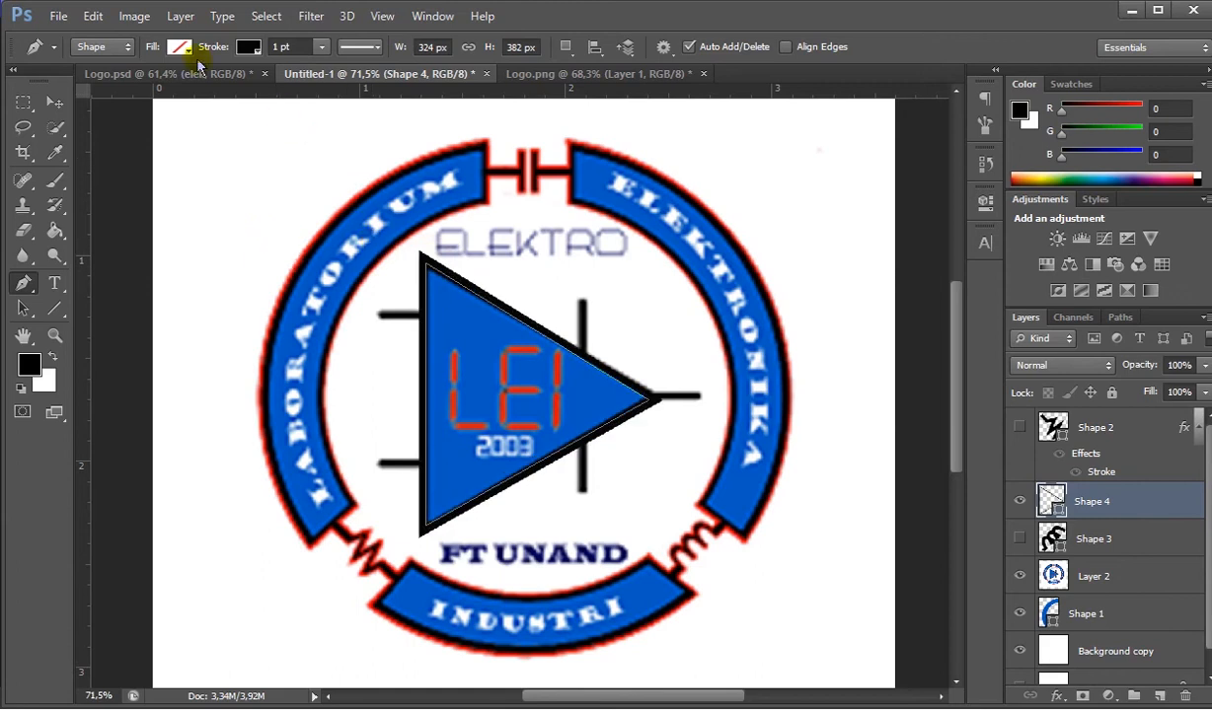
left_click(1021, 577)
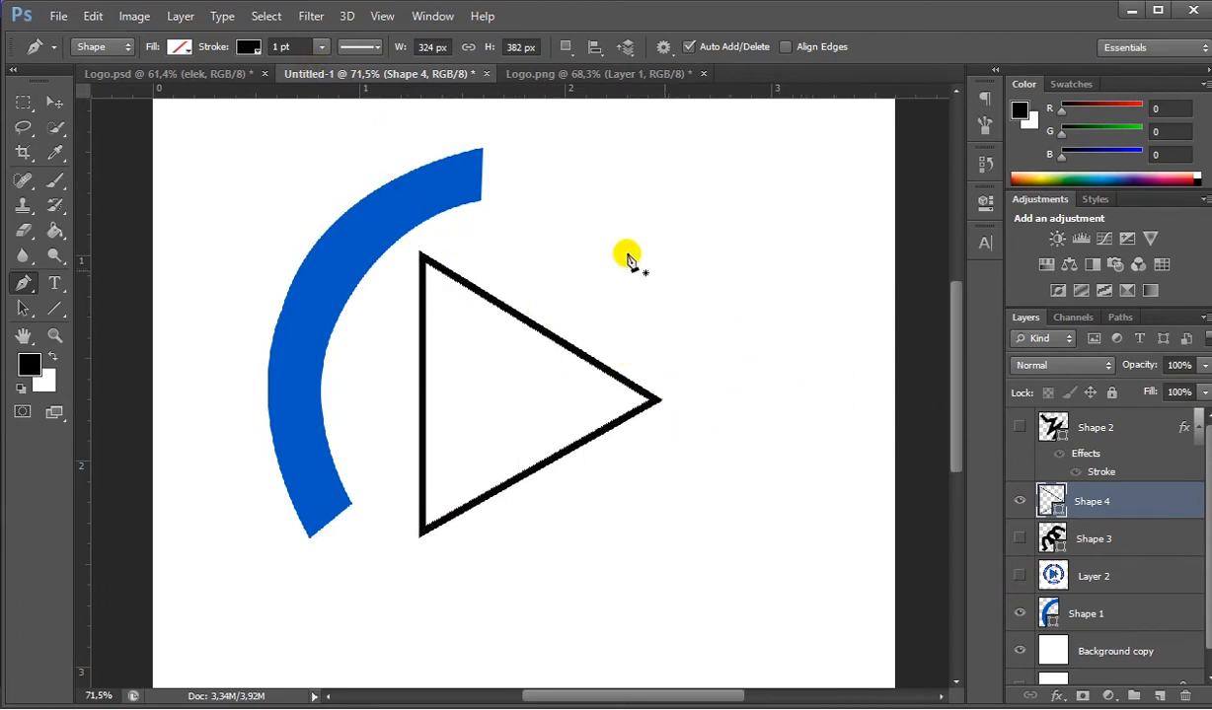
left_click(182, 50)
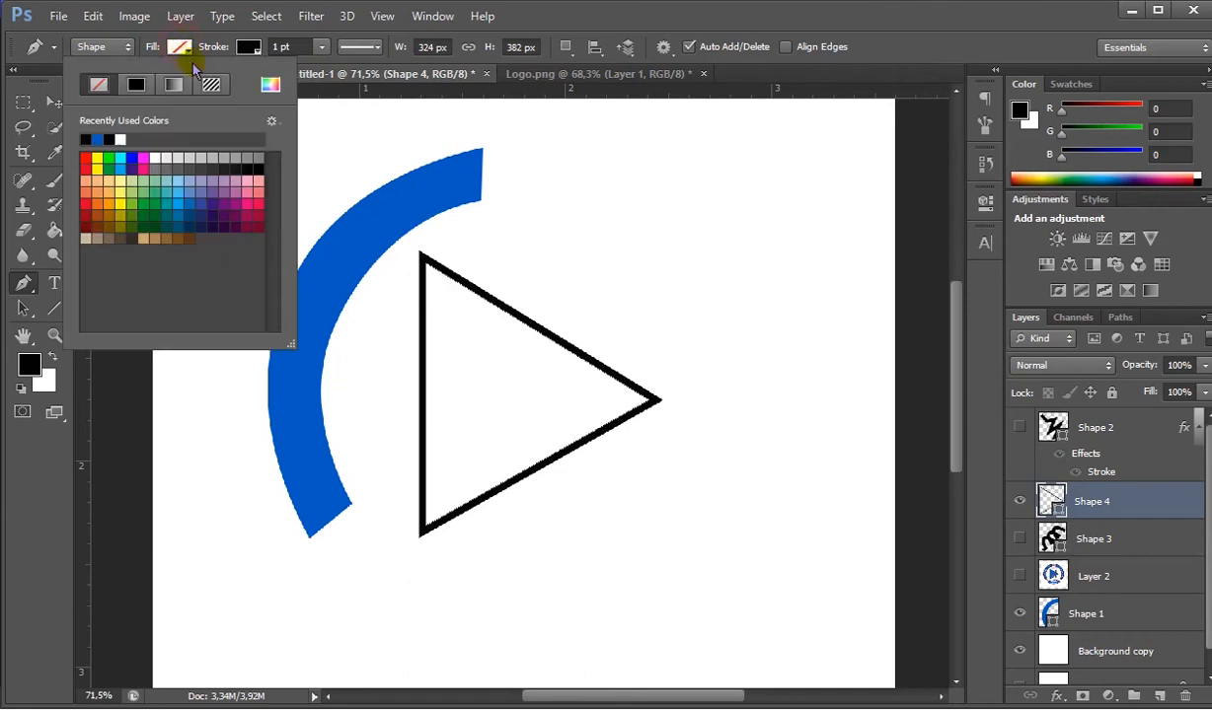
left_click(270, 84)
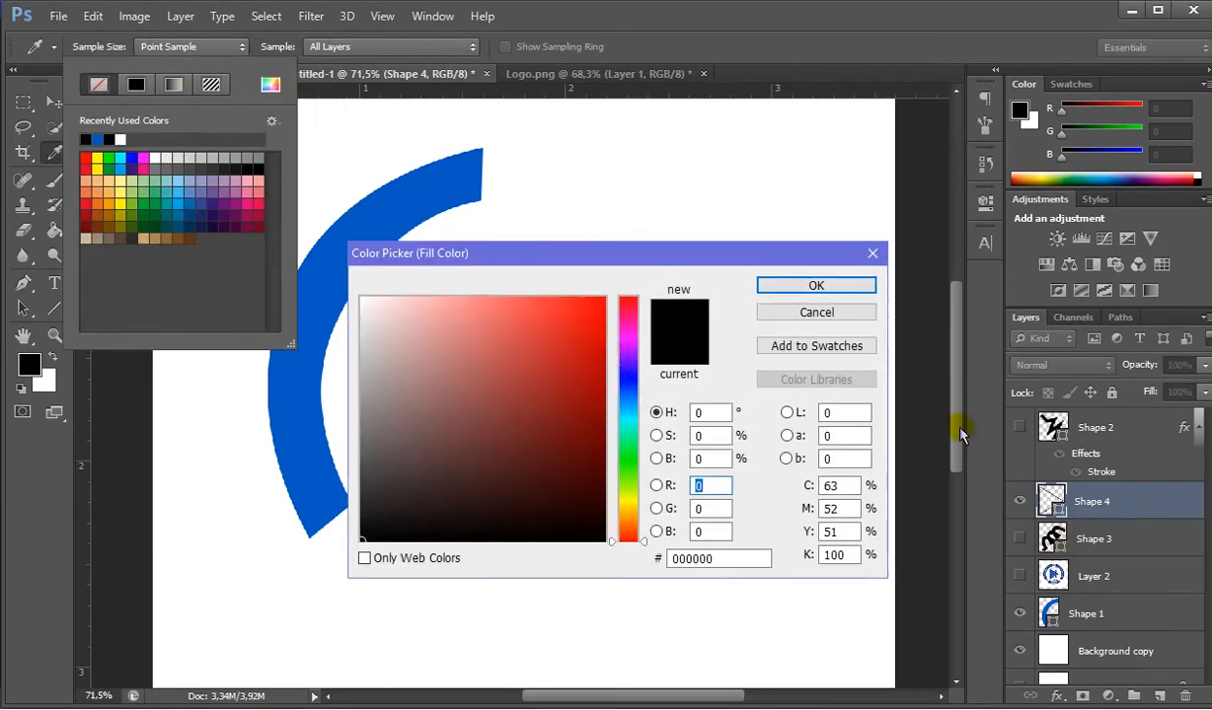
left_click(872, 253)
left_click(1026, 580)
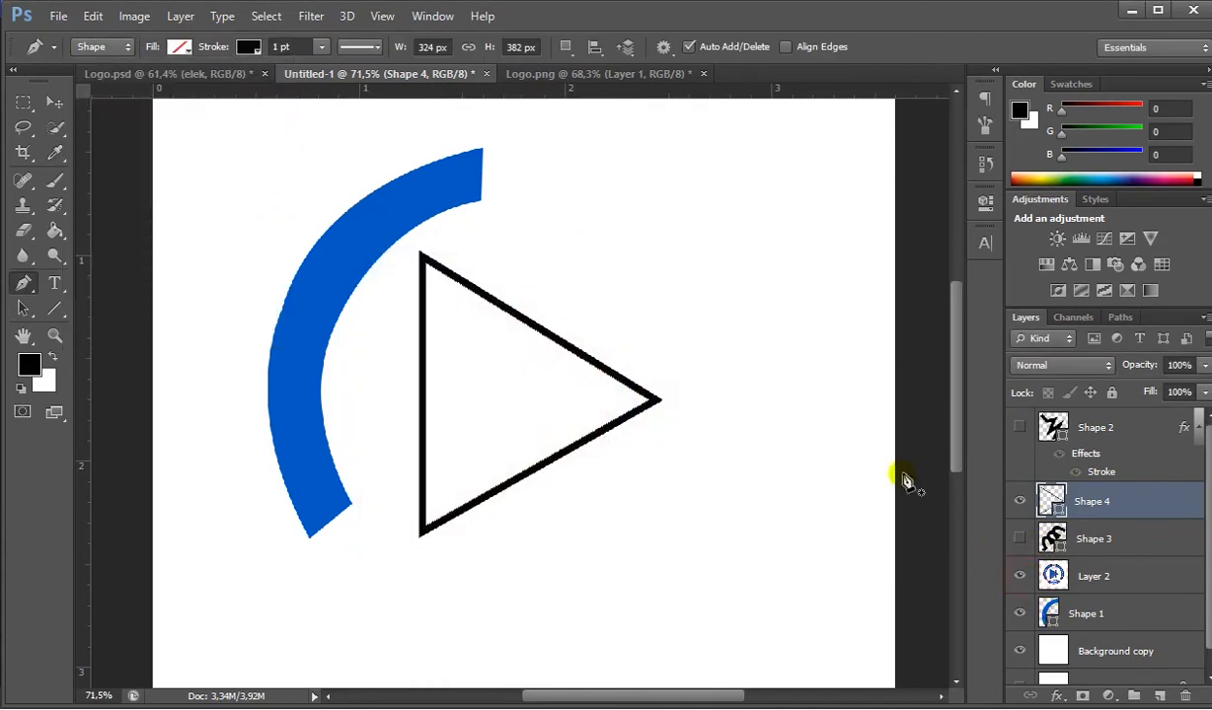
- Fill the traced triangle on Shape 4 with the blue sampled from the reference logo's triangle
left_click(180, 46)
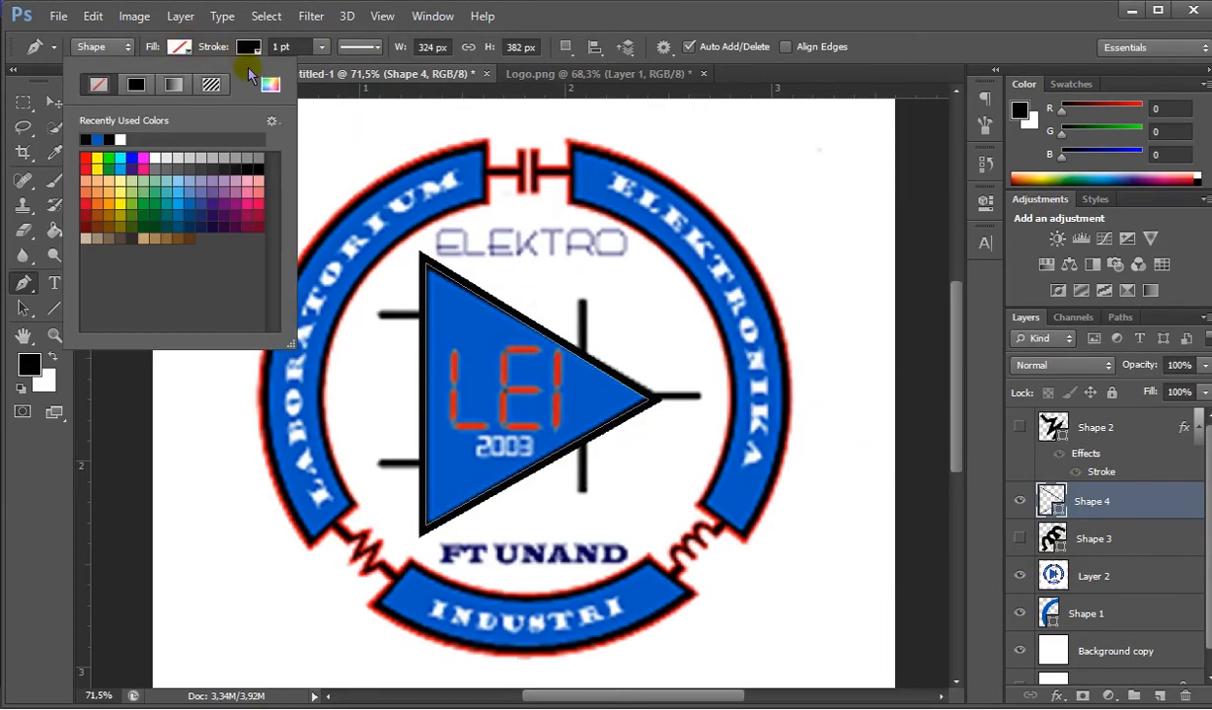
left_click(268, 84)
left_click_drag(513, 264, 649, 462)
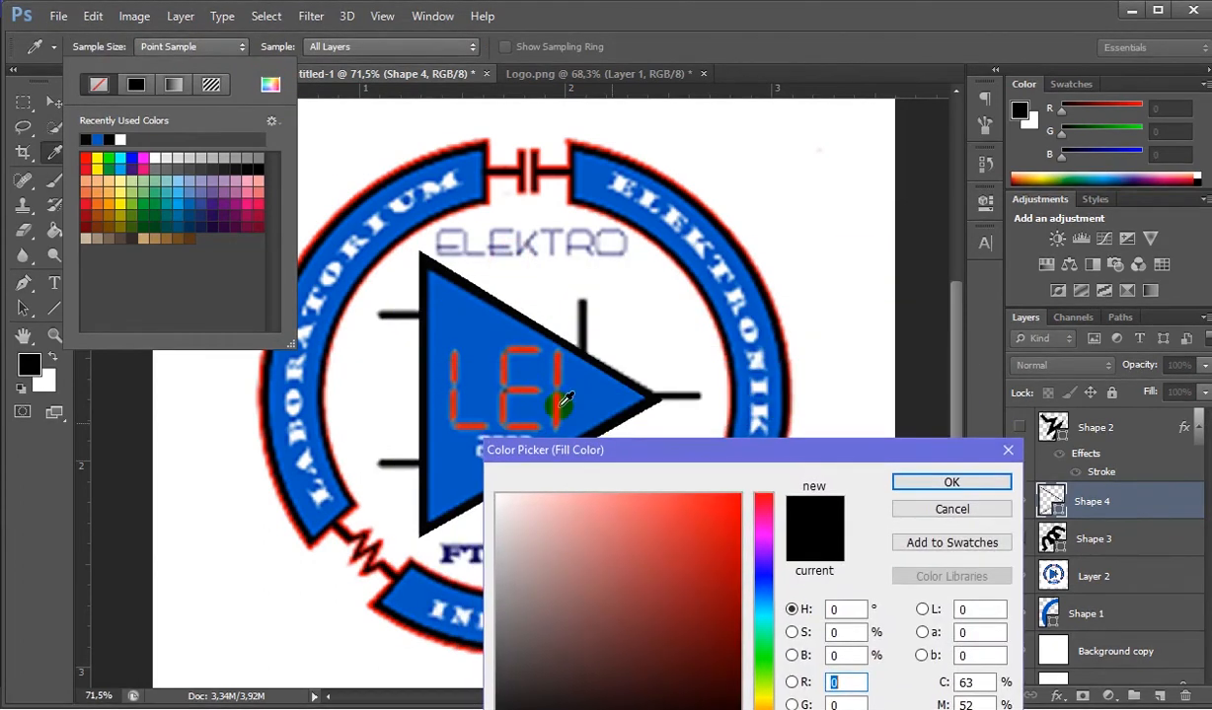
left_click(489, 346)
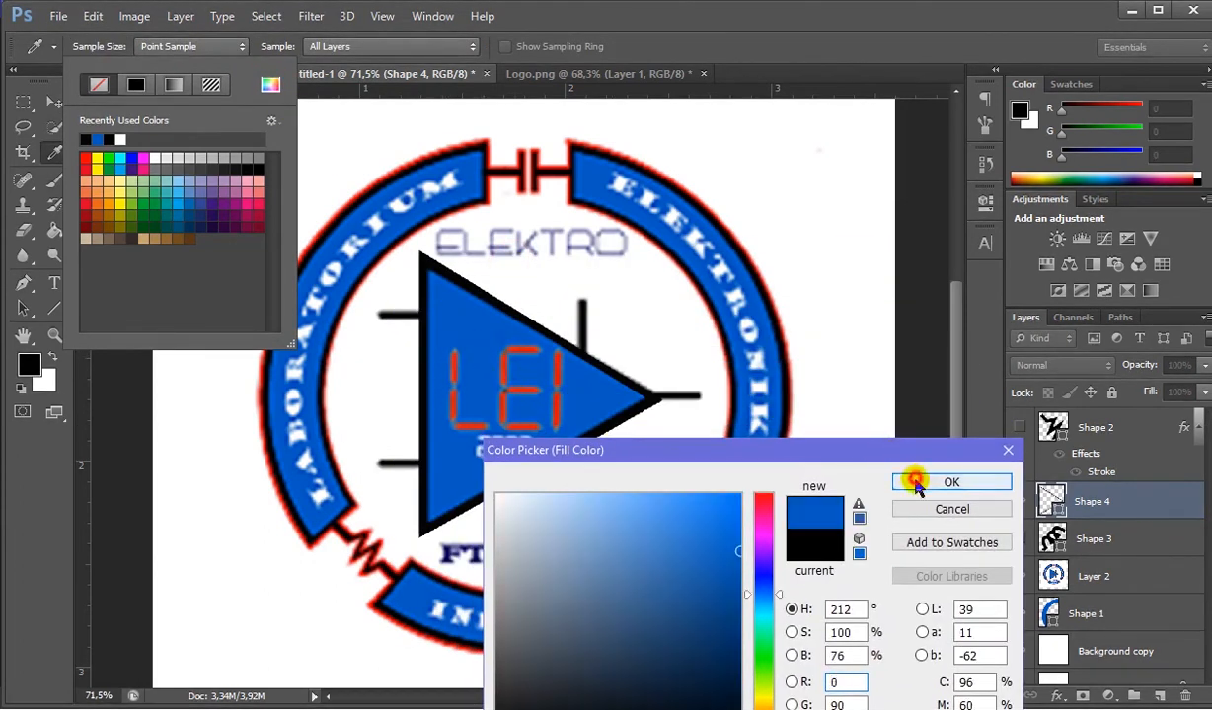
left_click(962, 481)
key("Escape")
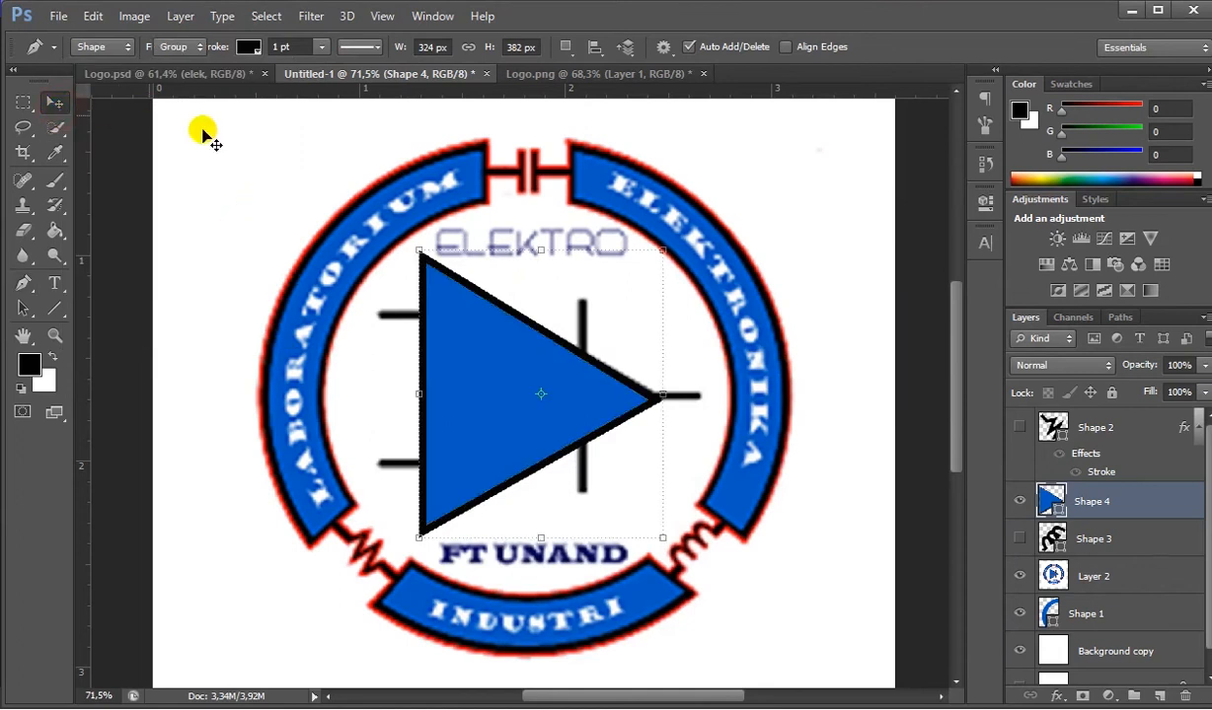
key("v")
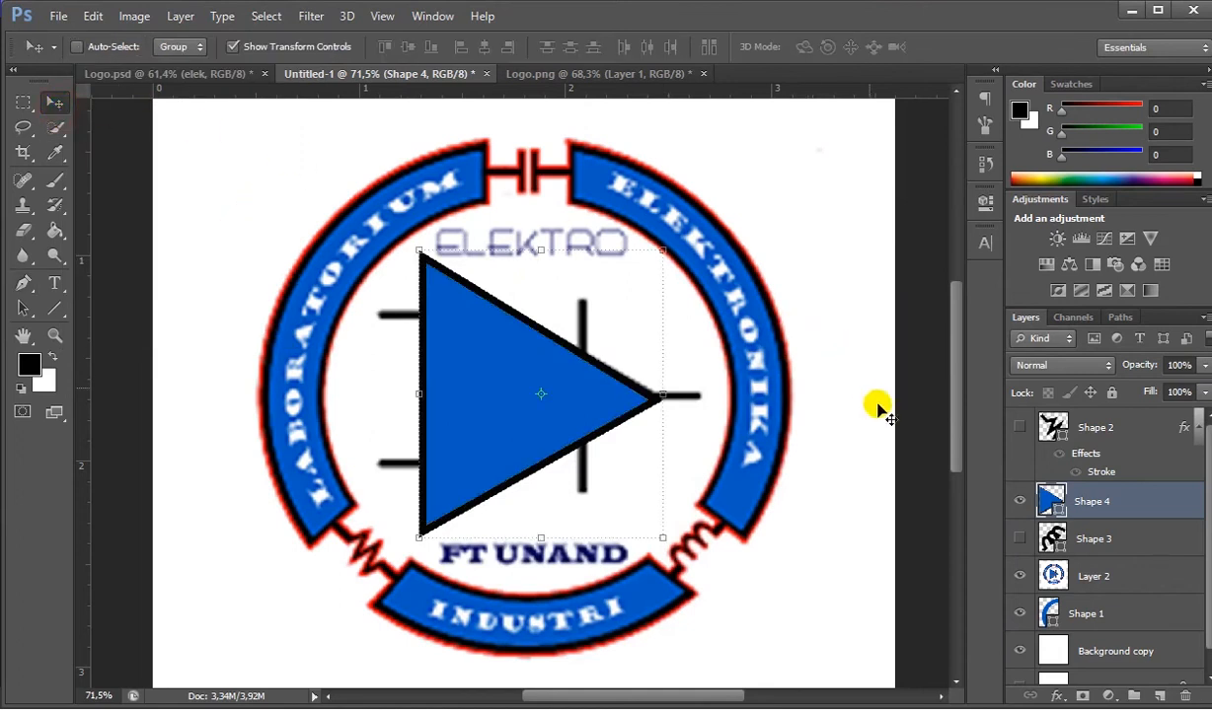
- Compare the filled triangle with the reference by toggling layer visibility, leaving Shape 4 hidden and Layer 2 shown
left_click(1019, 577)
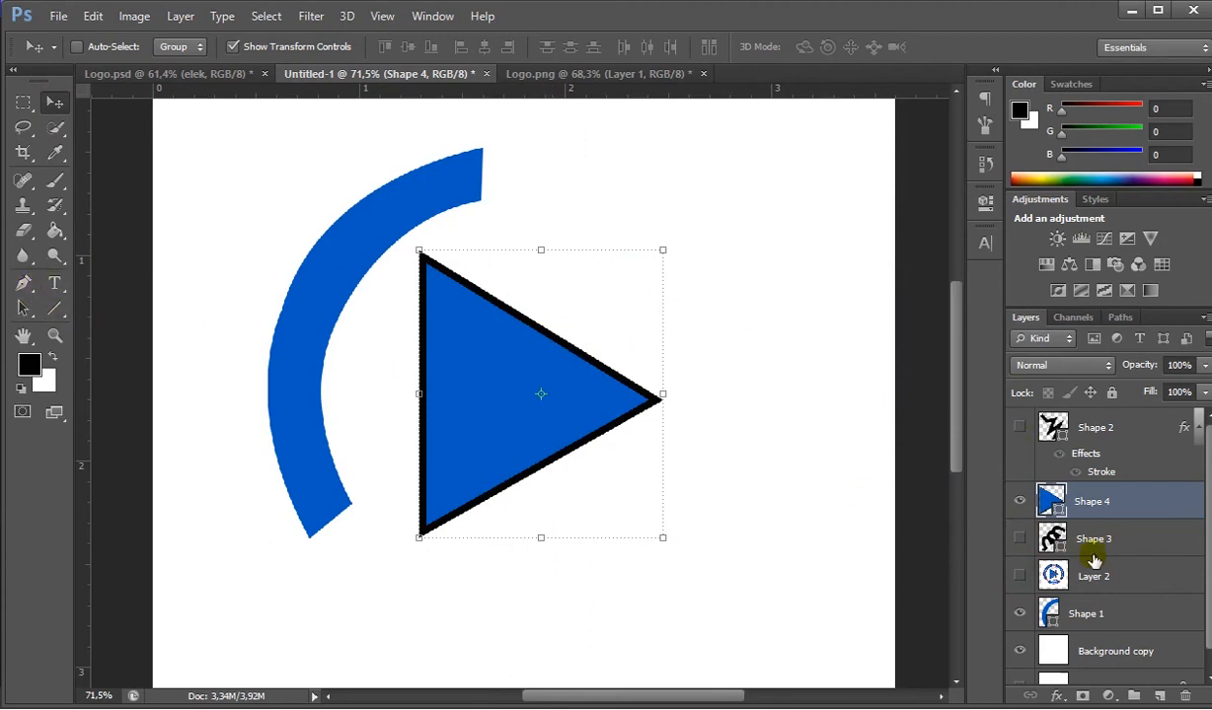
left_click(1019, 575)
left_click(1019, 537)
left_click(1019, 501)
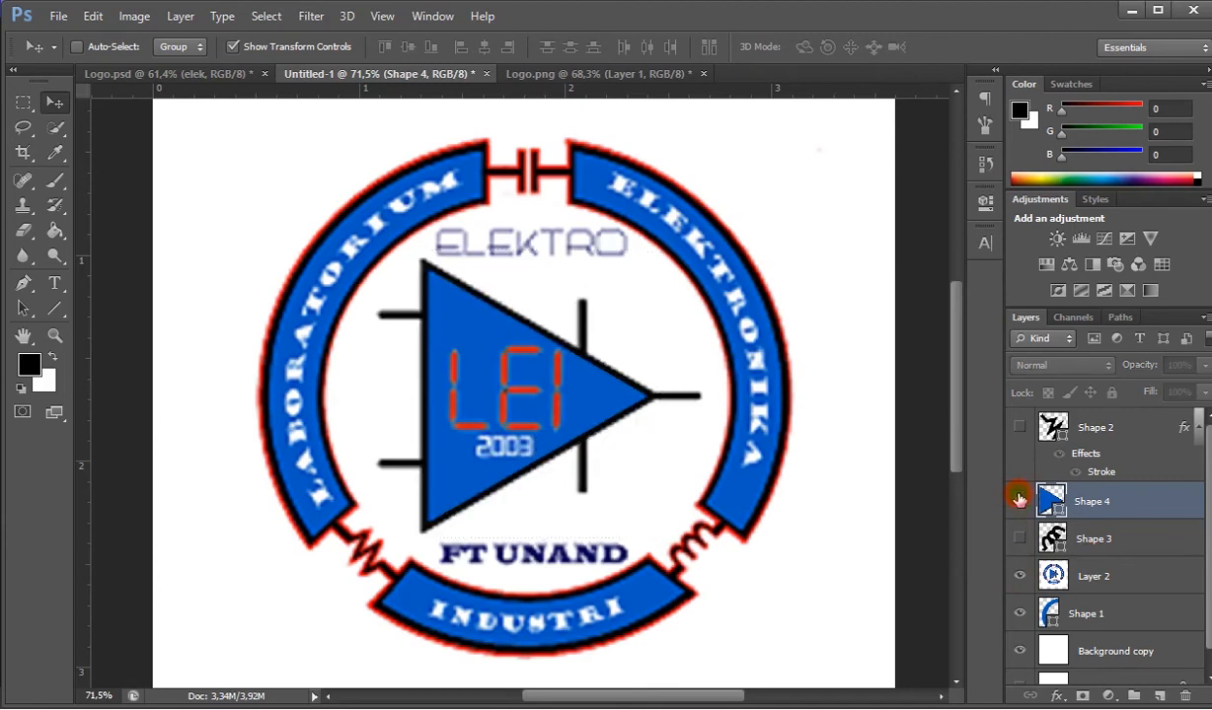
left_click(1020, 501)
left_click(1019, 505)
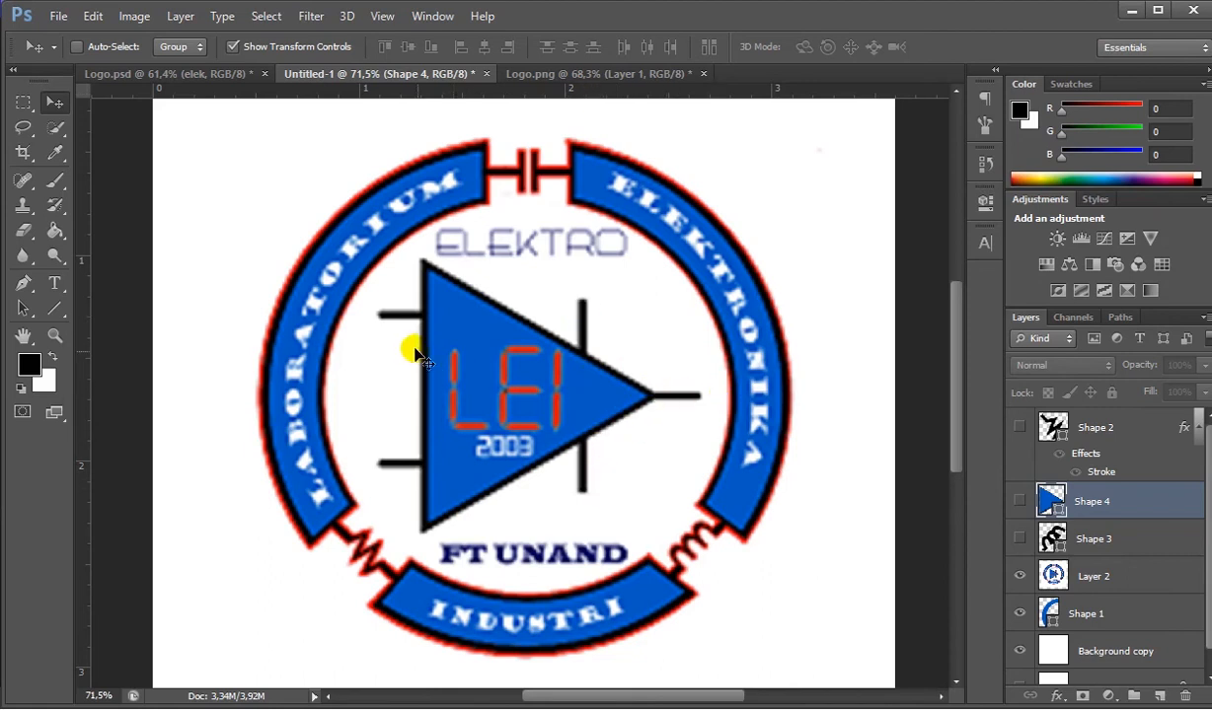
left_click(464, 448)
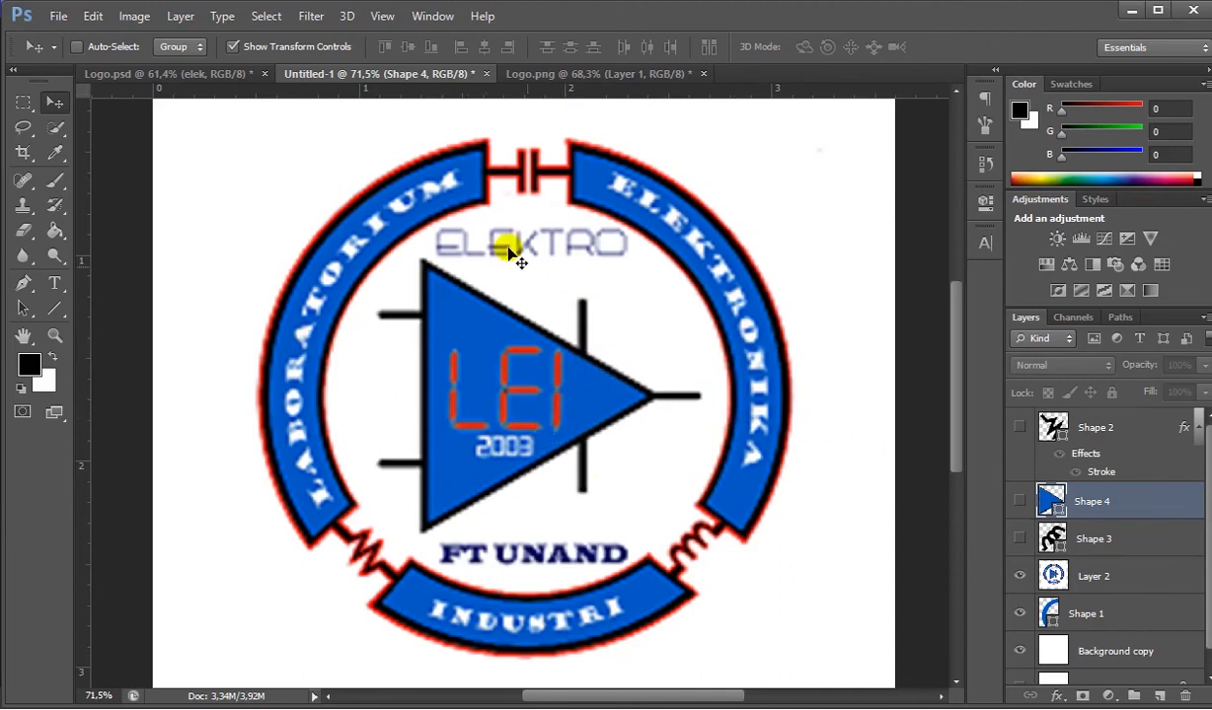
- In Logo.psd, expand the mid group and show it with its blue triangle, black leads and LEI 2003 lettering
left_click(242, 74)
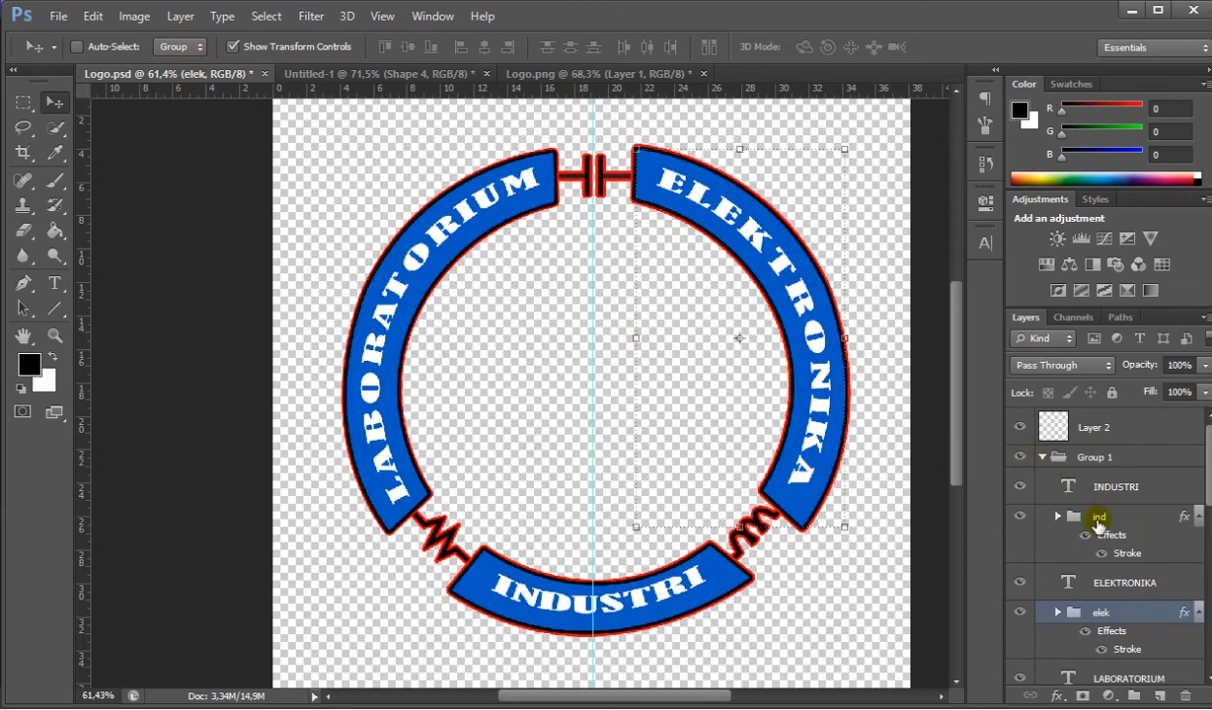
scroll(1097, 524, "down", 6)
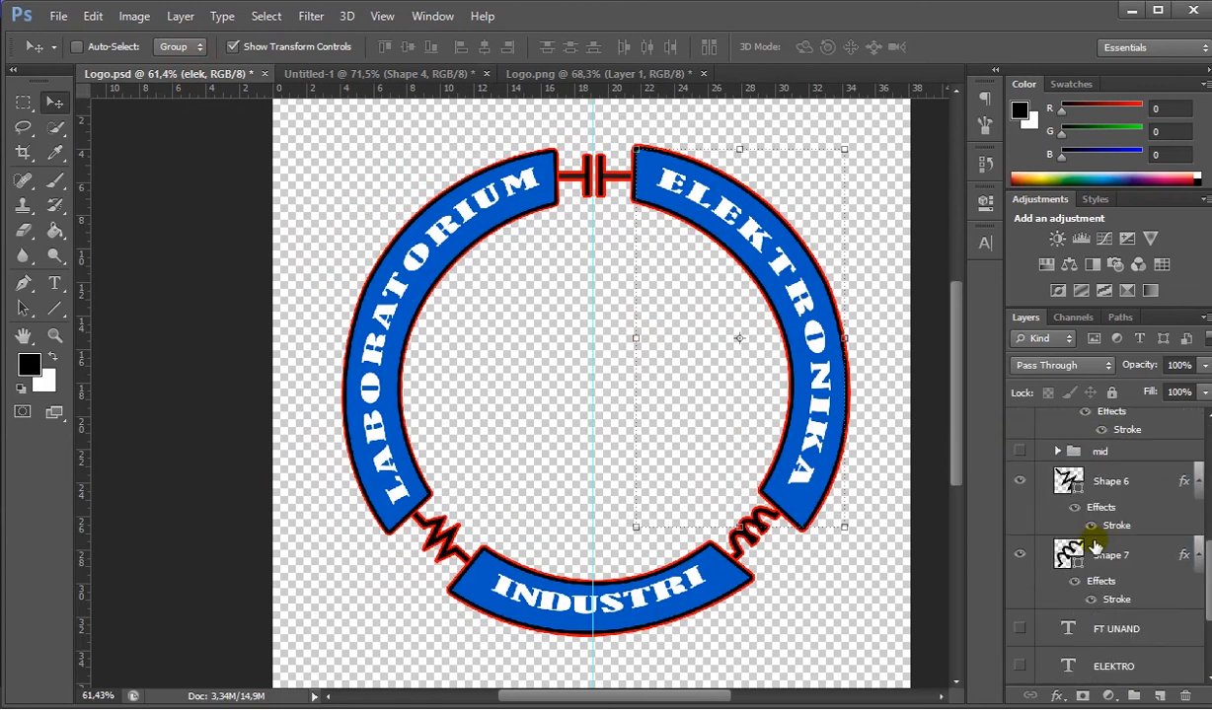
scroll(1095, 545, "down", 4)
scroll(1068, 546, "up", 8)
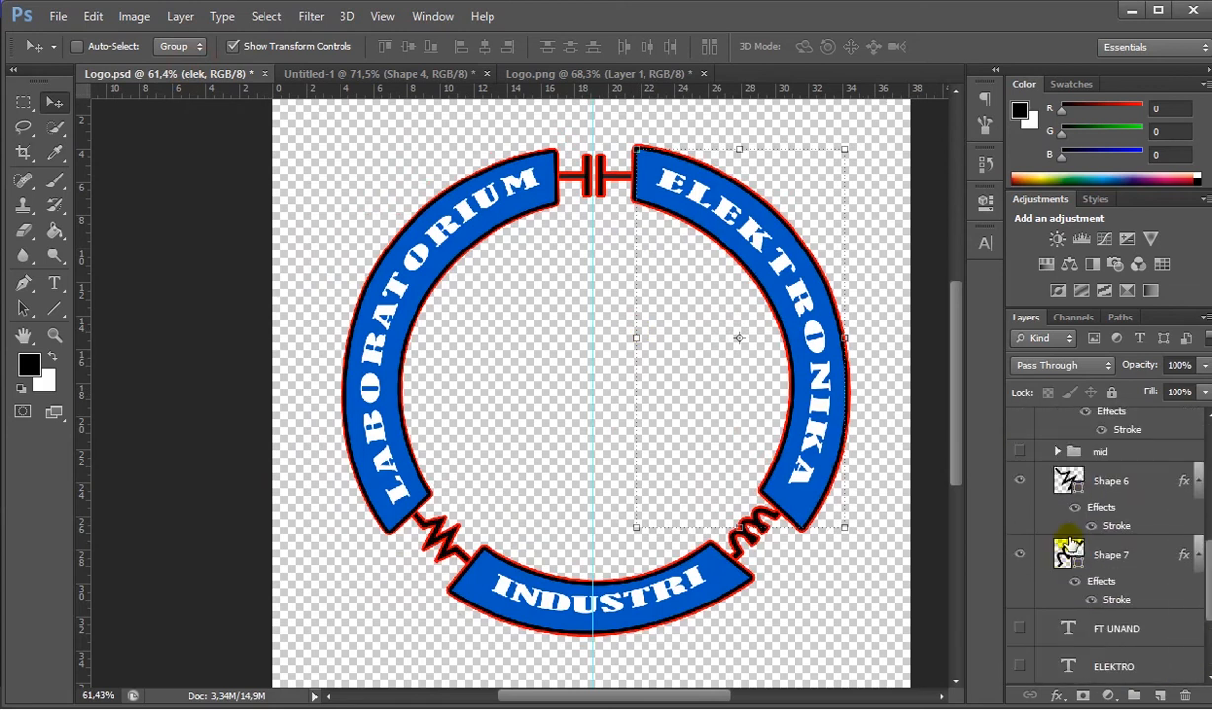
scroll(1068, 541, "up", 5)
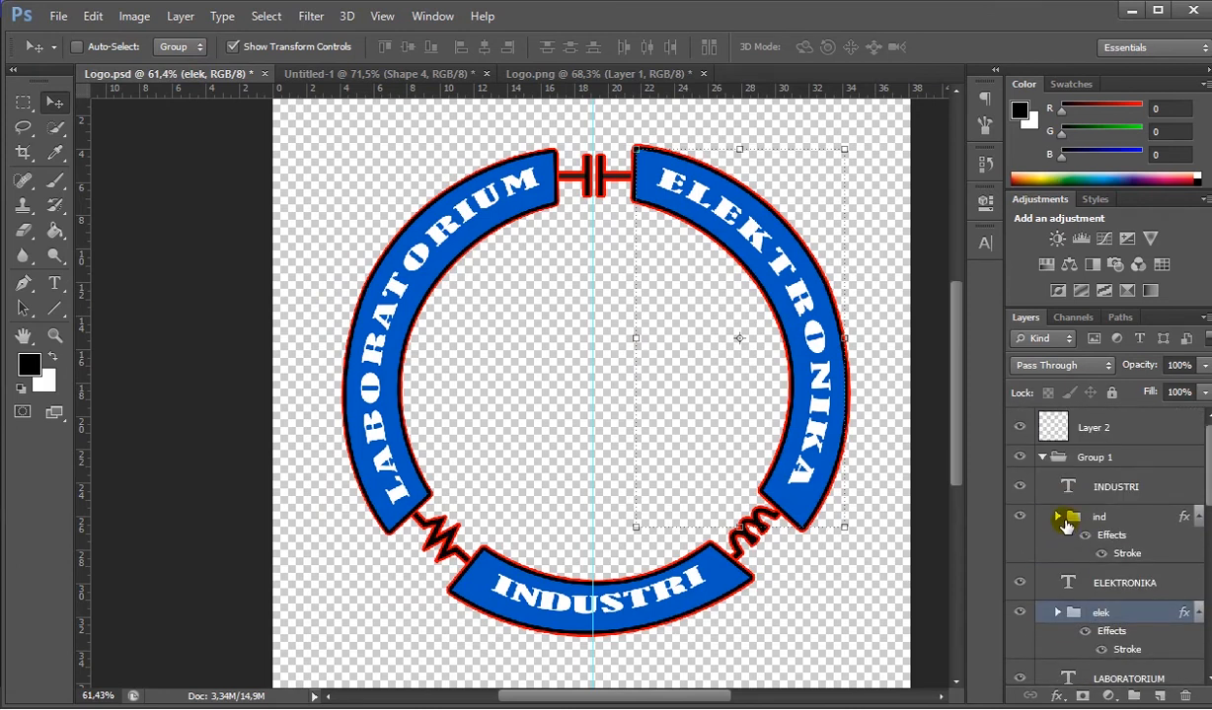
scroll(1055, 524, "down", 3)
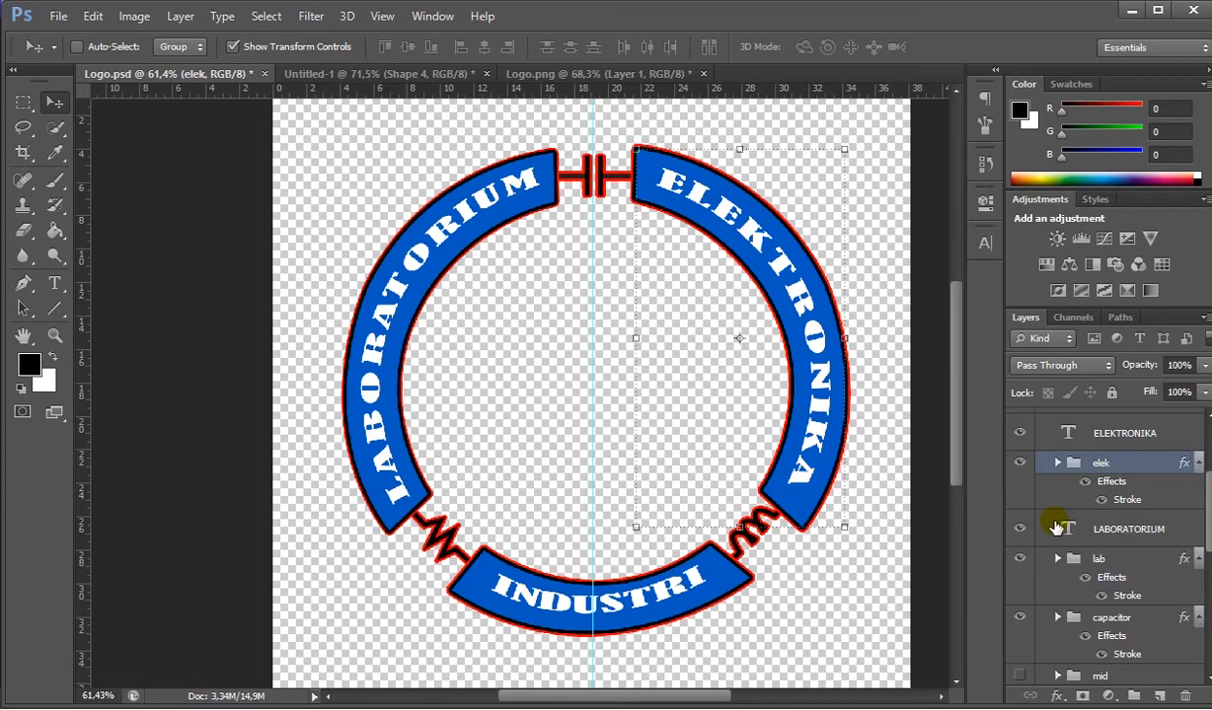
scroll(1052, 532, "down", 2)
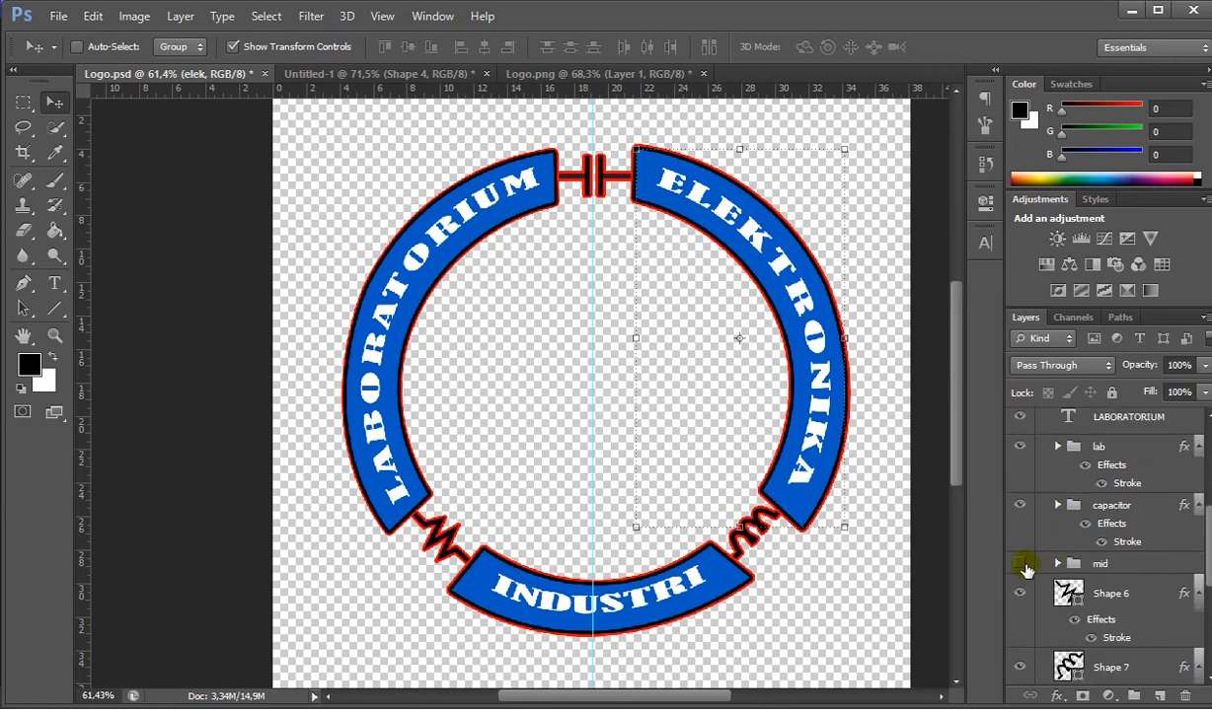
left_click(1054, 564)
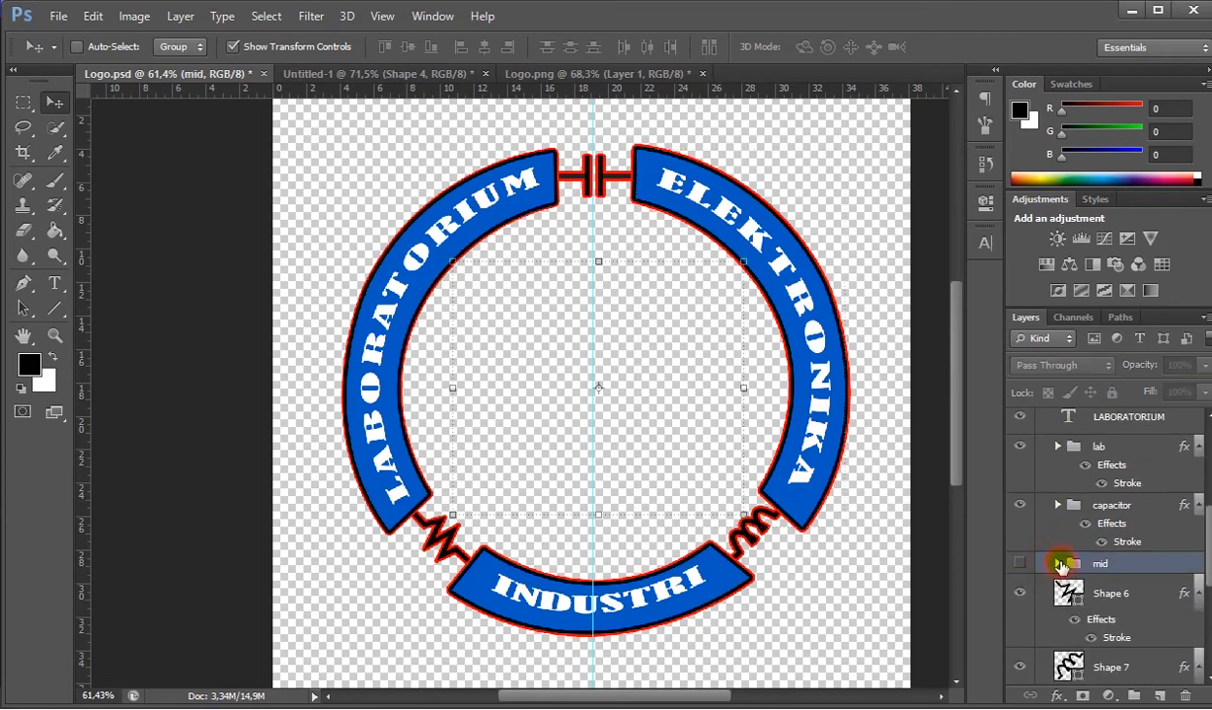
left_click(1059, 564)
scroll(1061, 560, "down", 3)
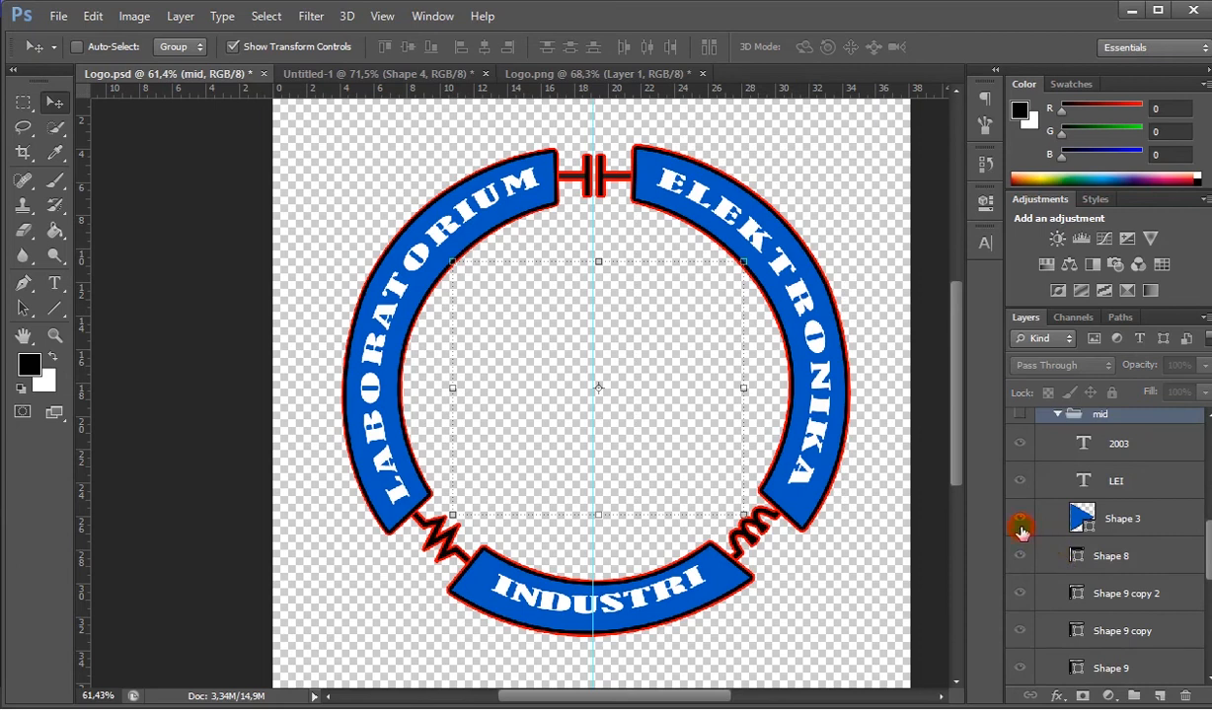
left_click(1020, 519)
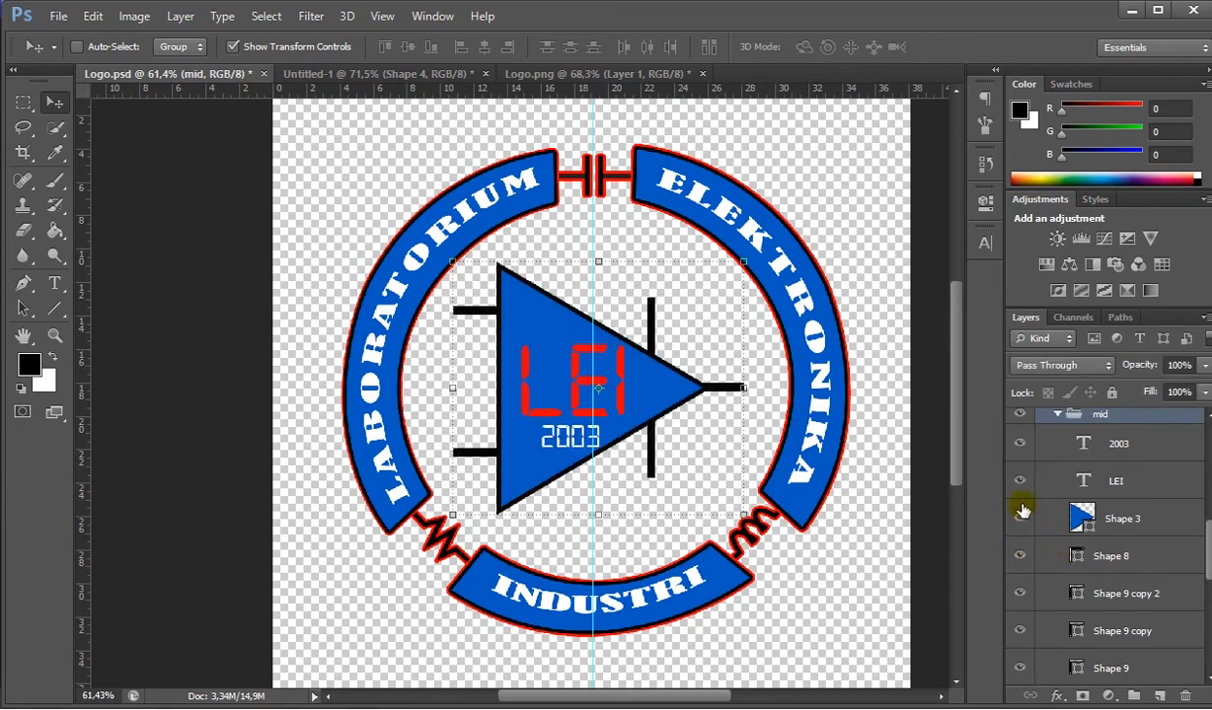
left_click(1020, 418)
left_click(1019, 418)
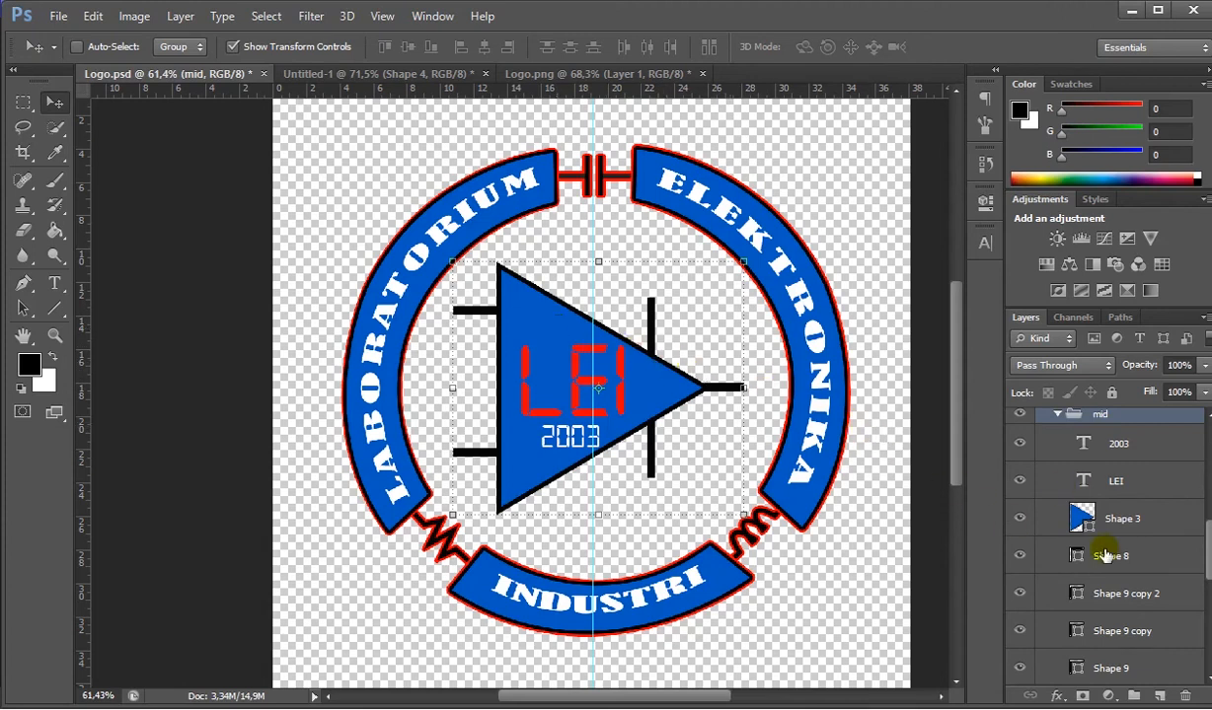
- Check the reference in Untitled-1, then show the FT UNAND and ELEKTRO text layers in Logo.psd
scroll(698, 438, "down", 1)
left_click(428, 73)
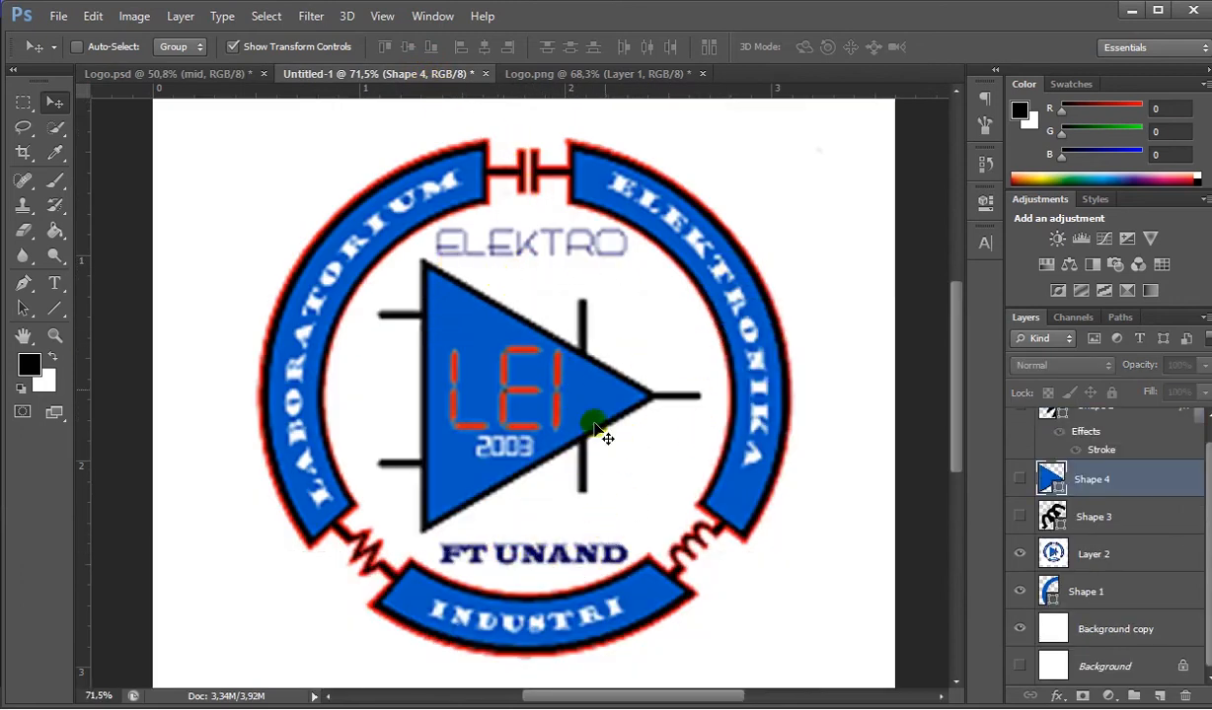
left_click(208, 73)
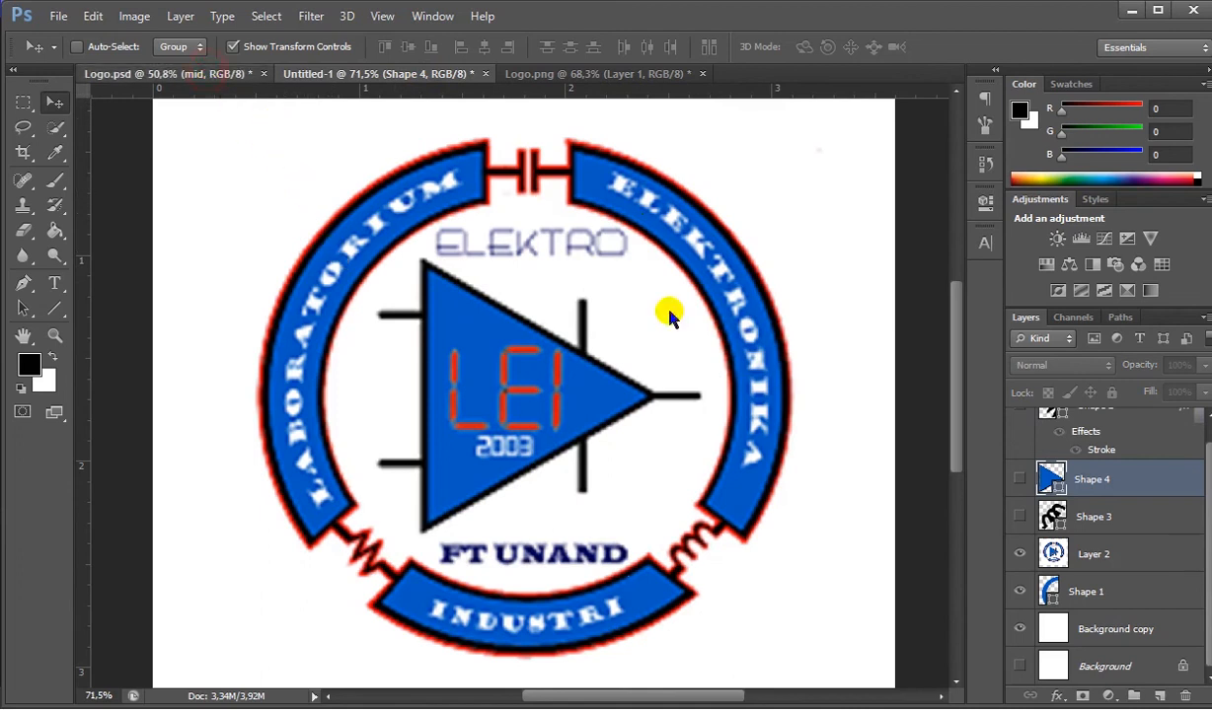
scroll(1073, 538, "down", 6)
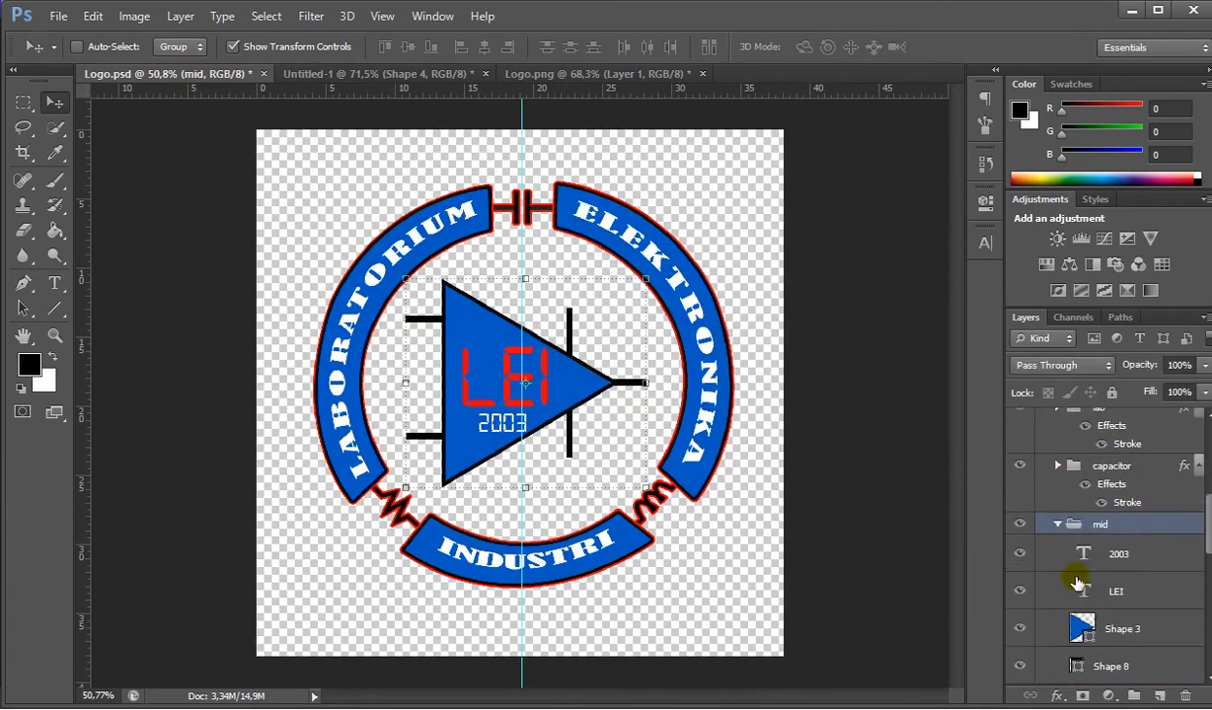
scroll(997, 467, "up", 1)
scroll(1034, 474, "up", 1)
scroll(1036, 493, "down", 5)
left_click(1044, 557)
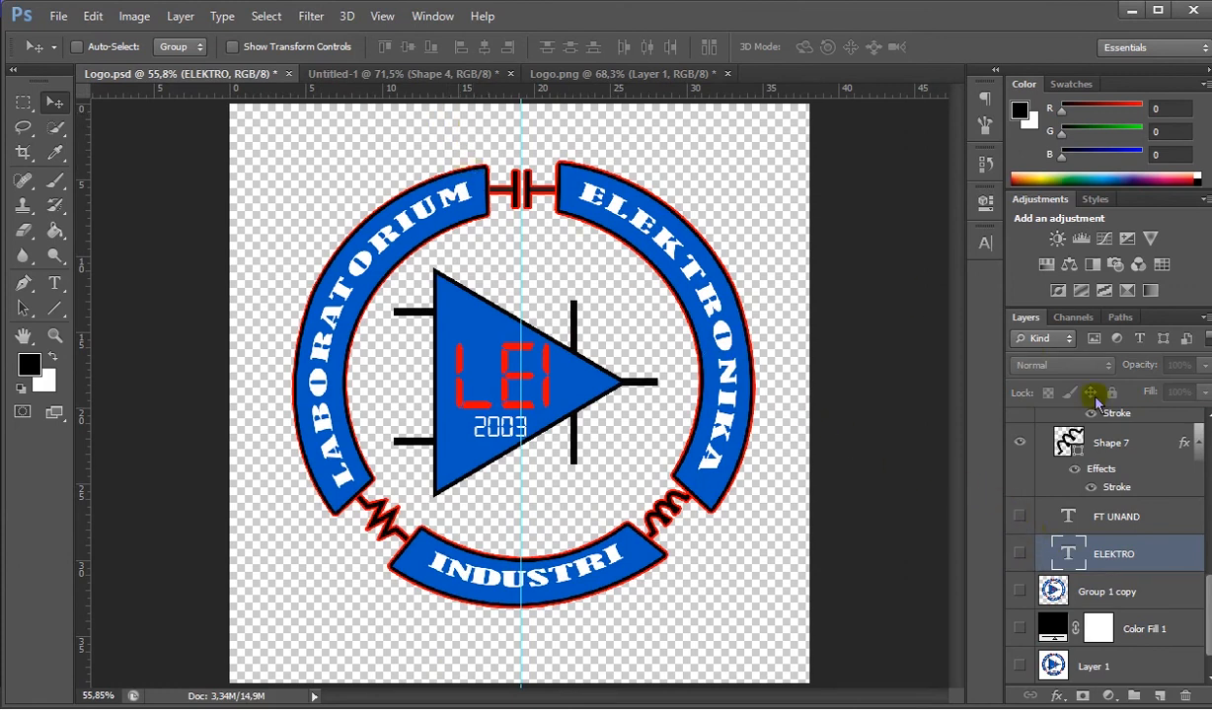
left_click(1021, 556)
- Compare the recreated logo in Logo.psd with the reference in Untitled-1, especially the lettering and central artwork
left_click(574, 336)
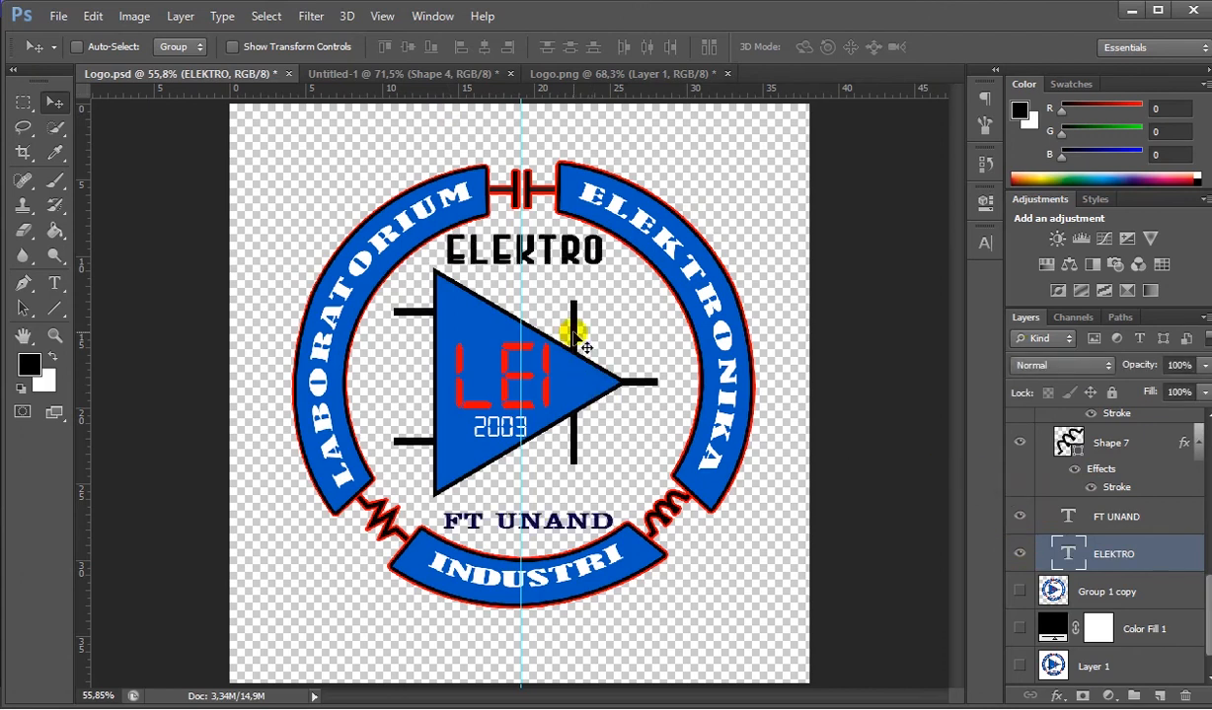
left_click(438, 79)
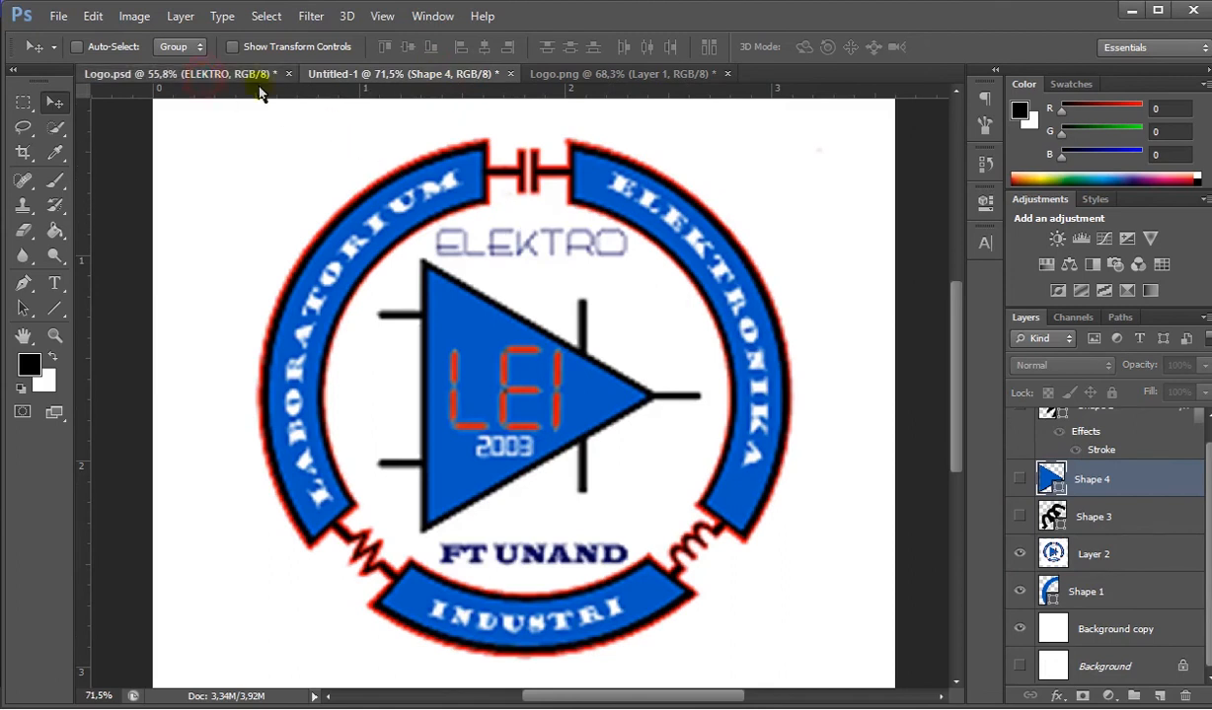
left_click(259, 75)
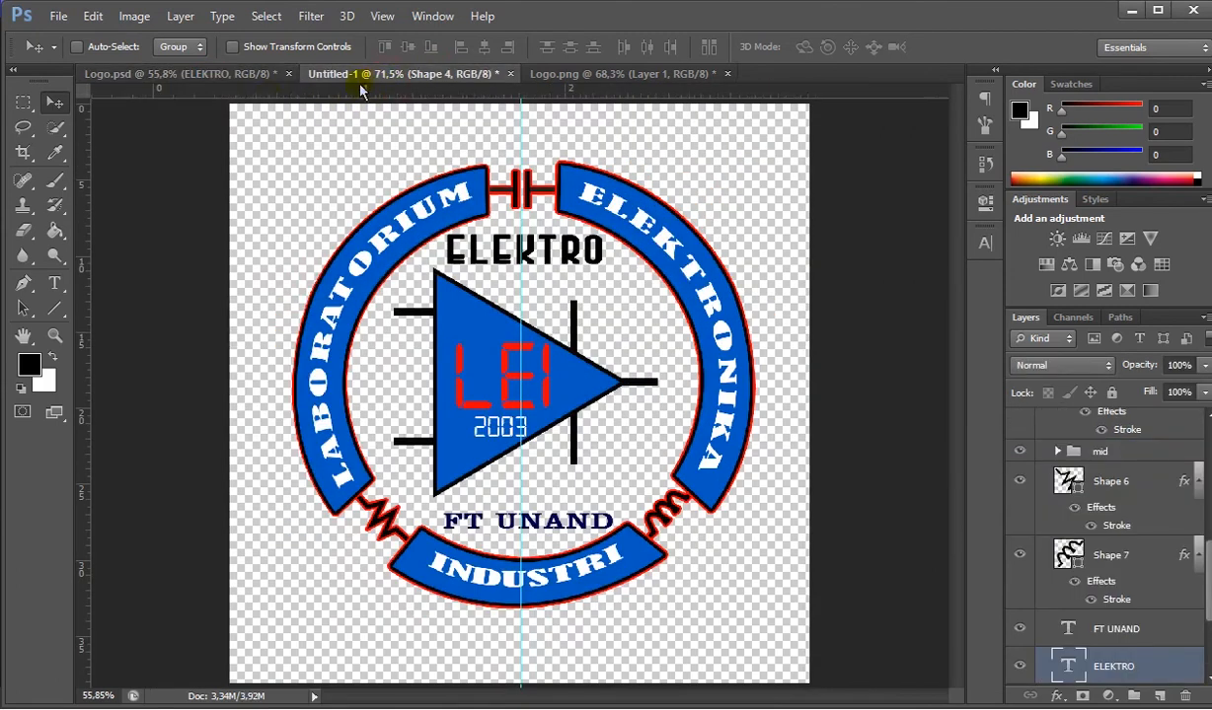
left_click(364, 79)
left_click(186, 77)
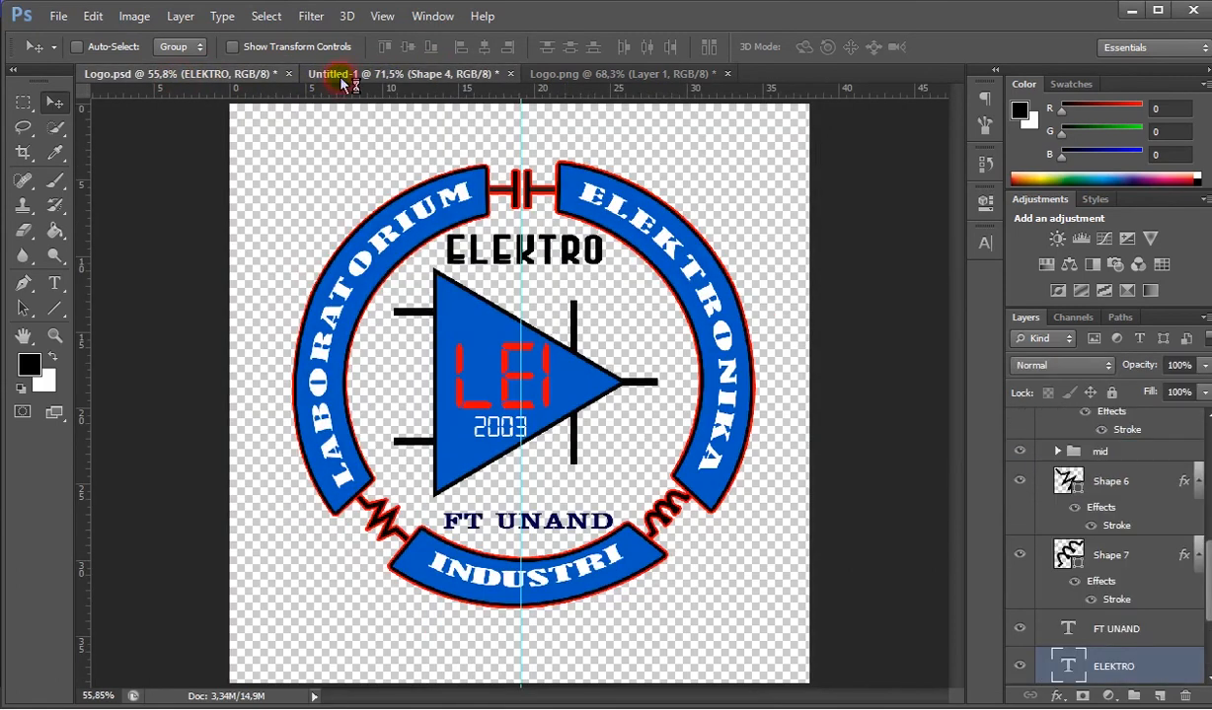
left_click(343, 79)
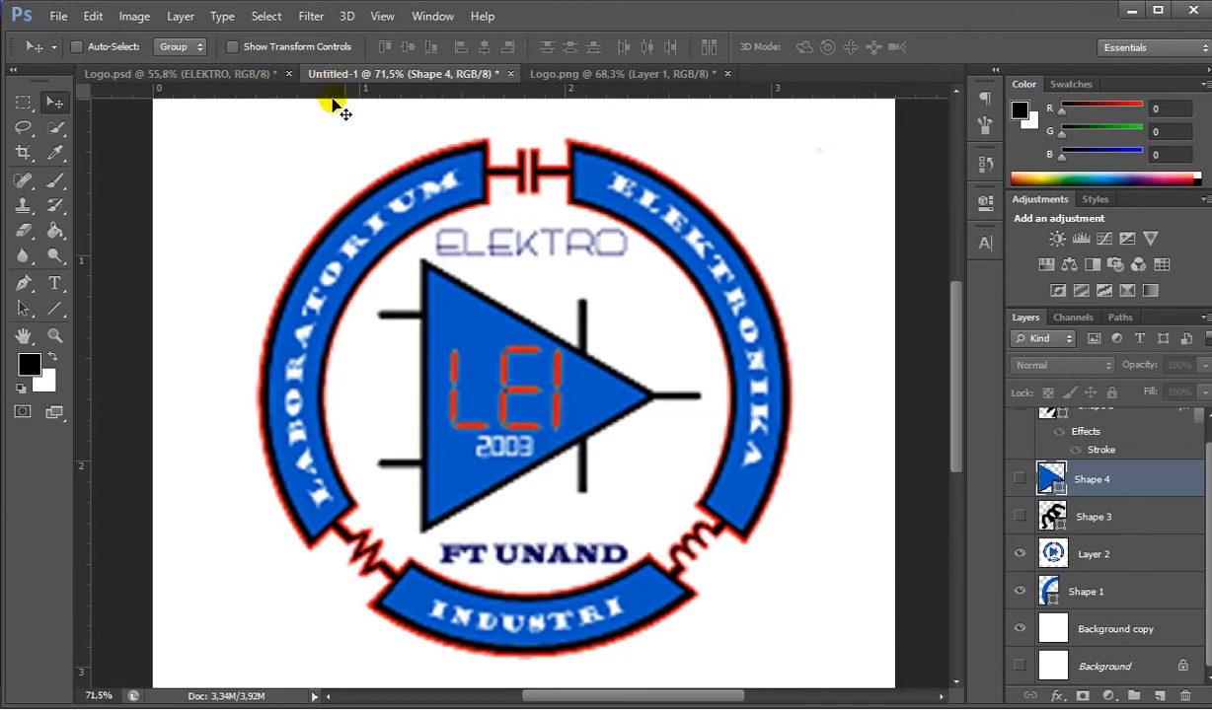
left_click(215, 78)
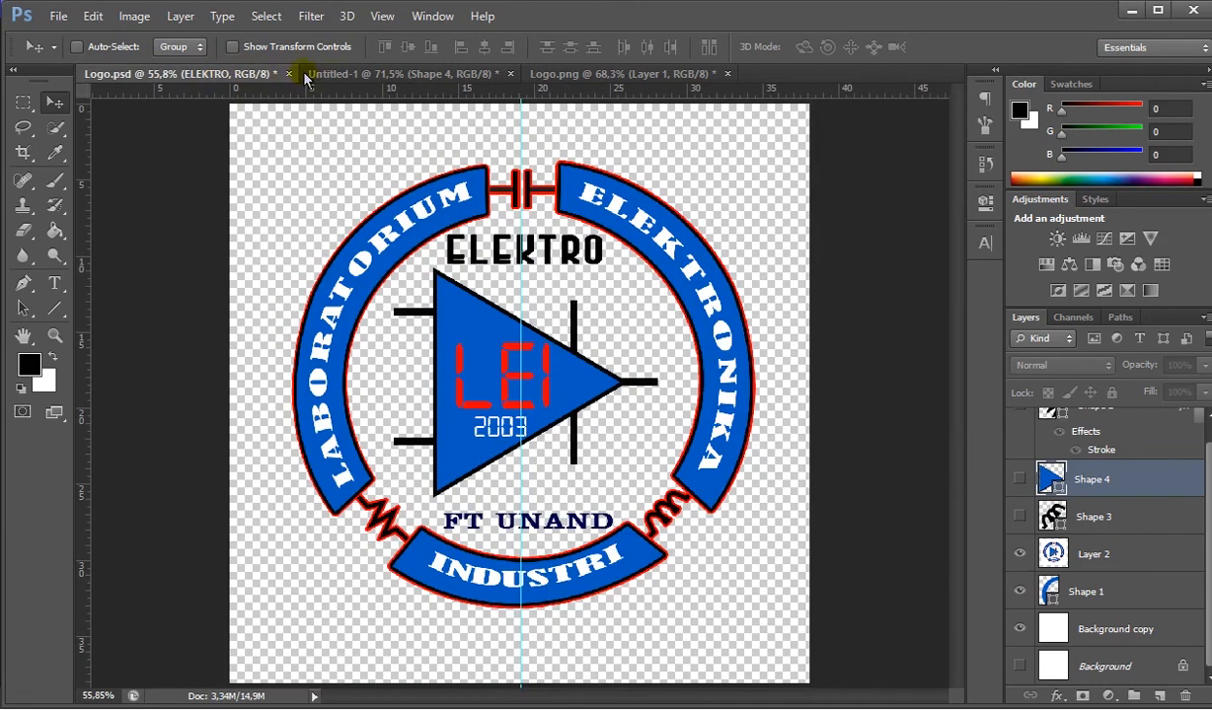
left_click(340, 76)
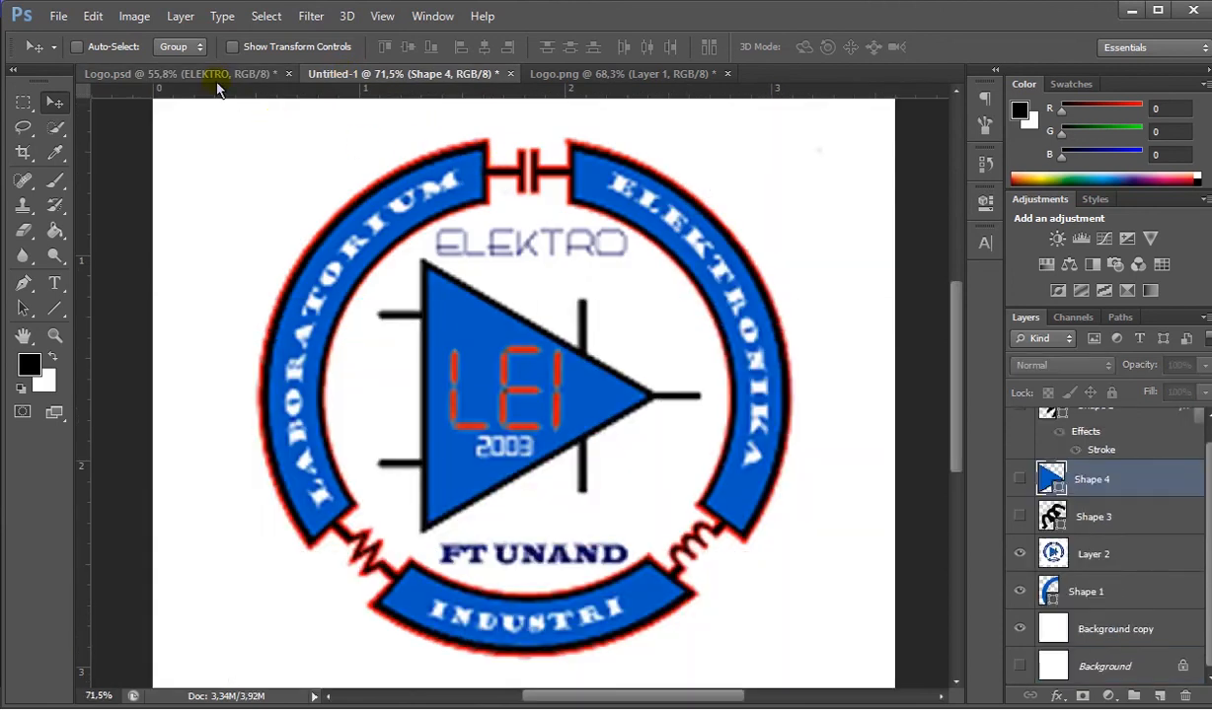
left_click(215, 76)
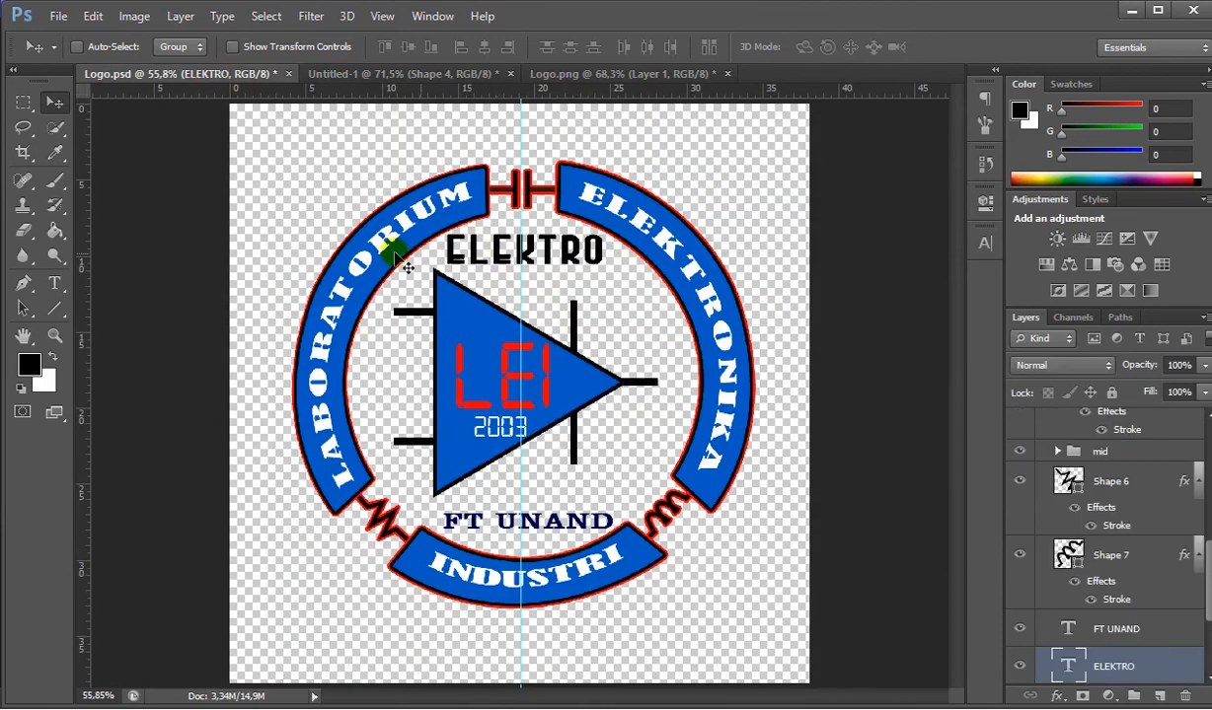
- View the entire reference logo in Untitled-1 and return to Logo.psd
left_click(406, 75)
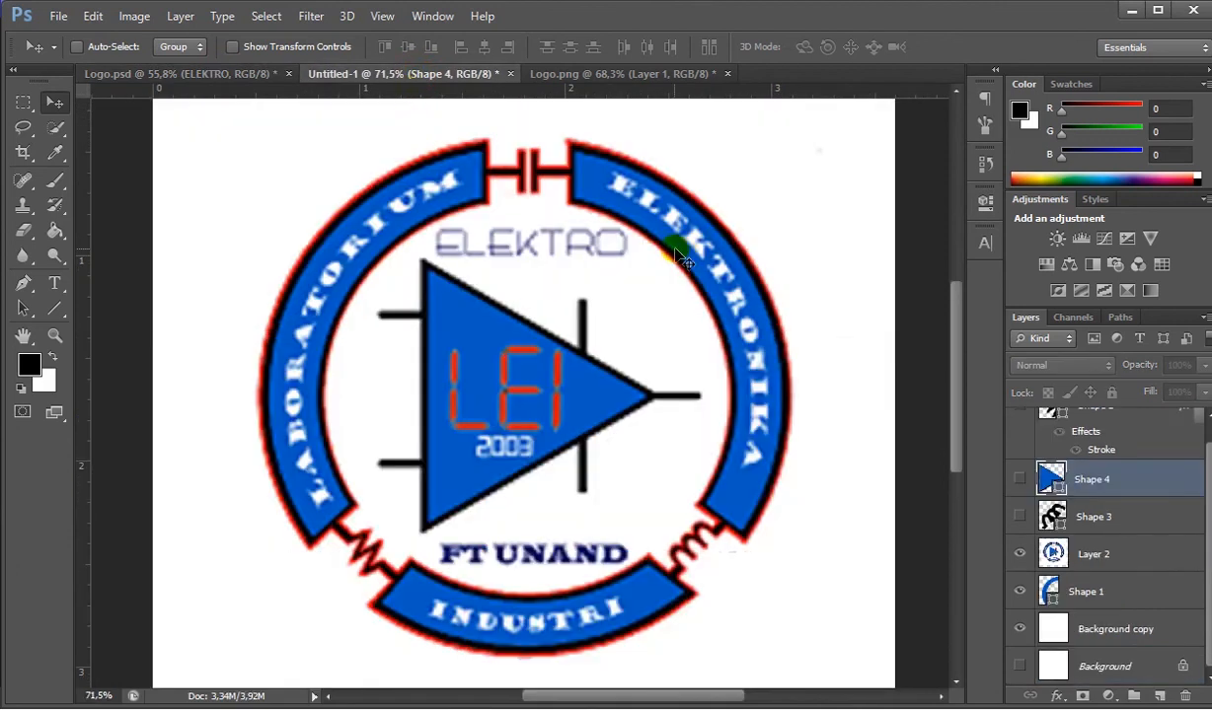
scroll(680, 256, "down", 1)
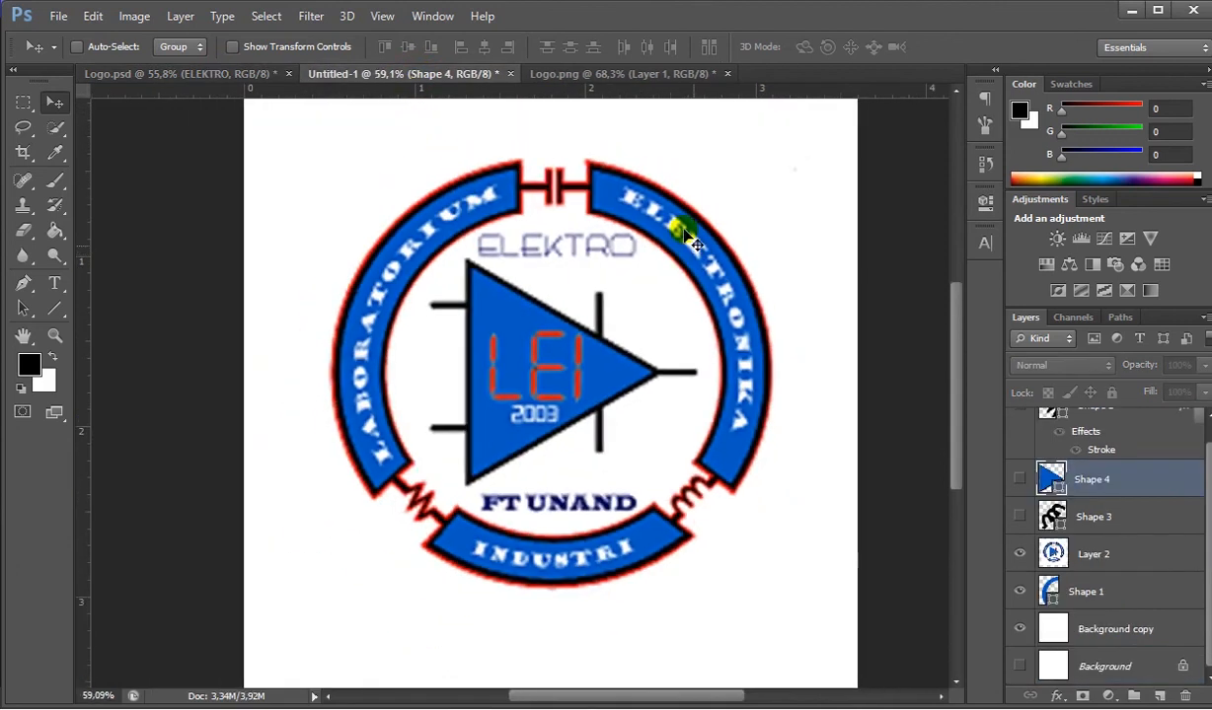
left_click(189, 76)
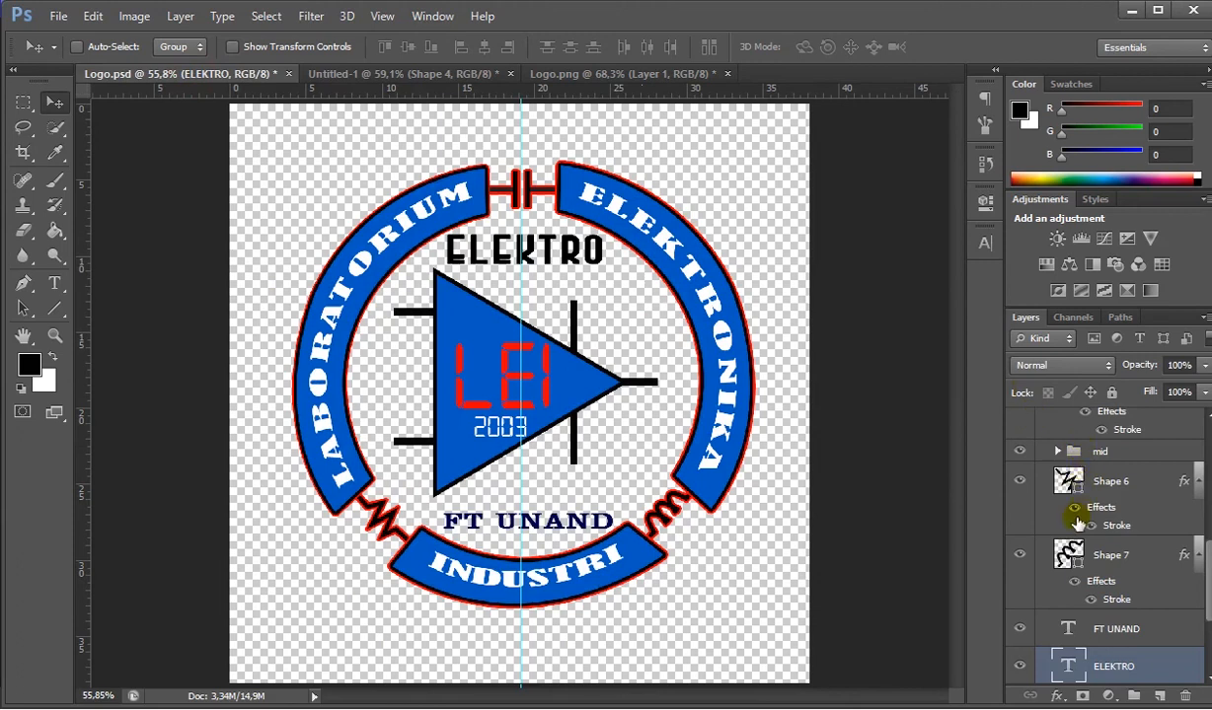
- Examine how Group 1 is organised, including its lettering layers and the ind, elek, lab, capacitor and mid subgroups
scroll(1077, 523, "down", 3)
scroll(1087, 584, "up", 8)
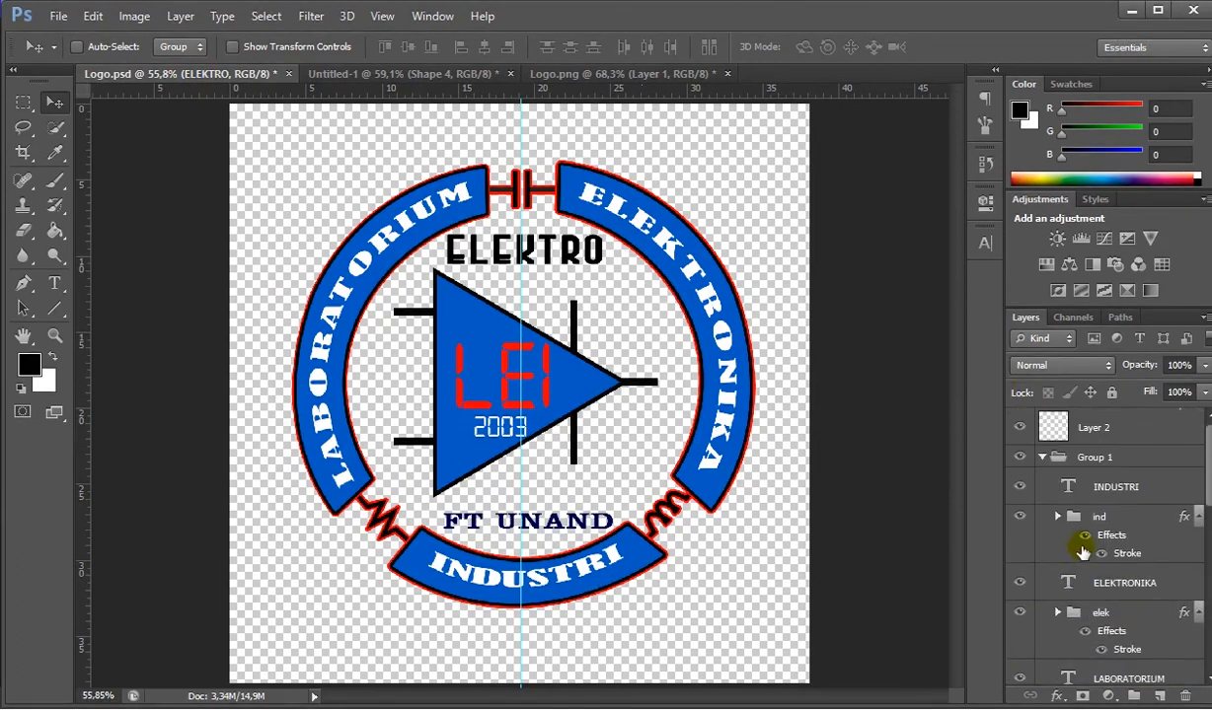
left_click(1049, 462)
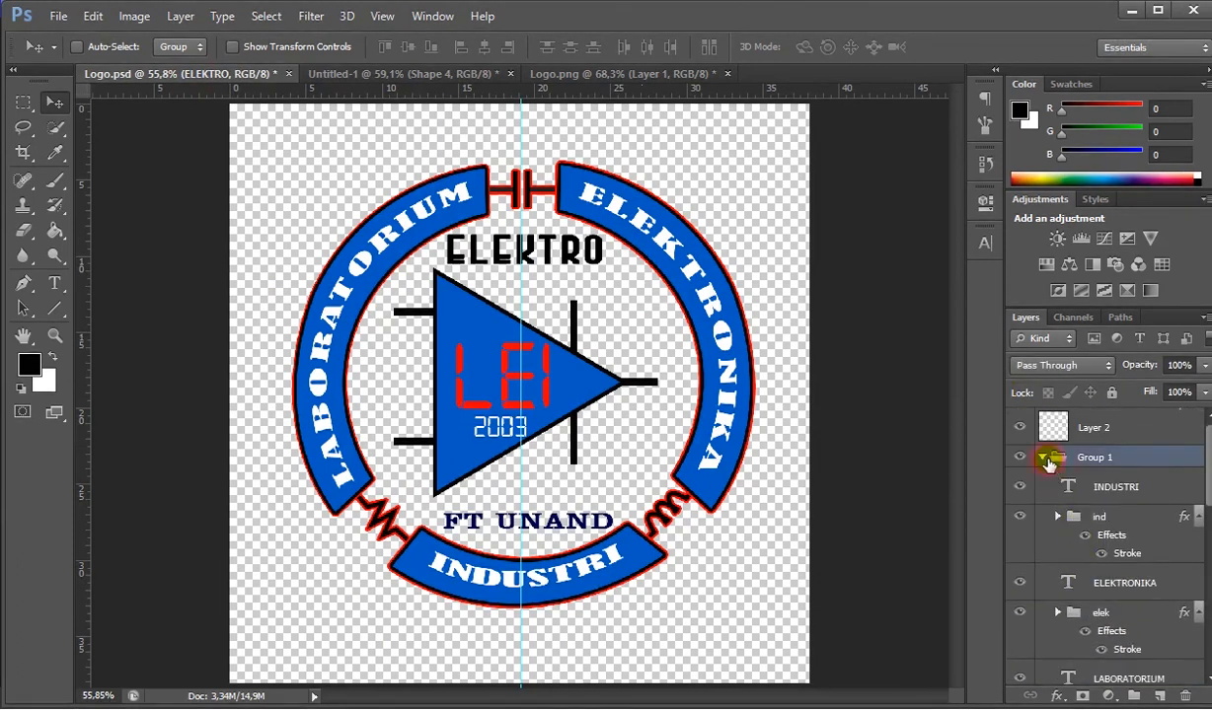
left_click(1048, 462)
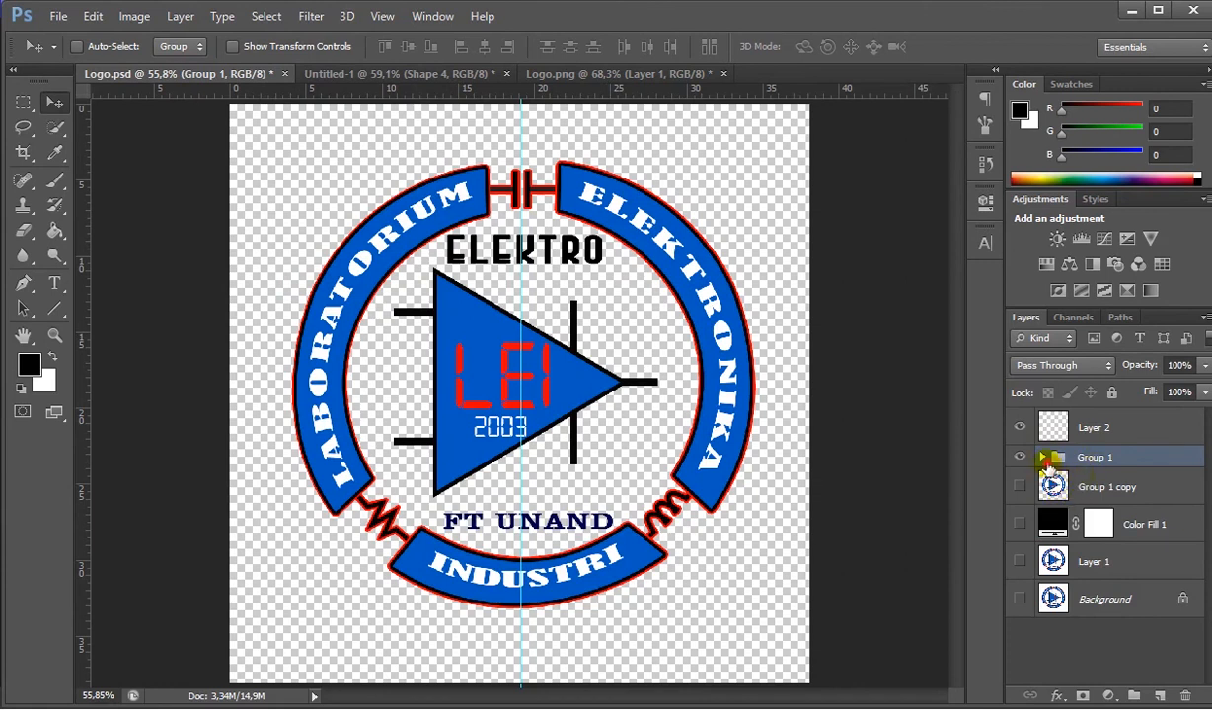
left_click(1044, 459)
scroll(1097, 503, "down", 5)
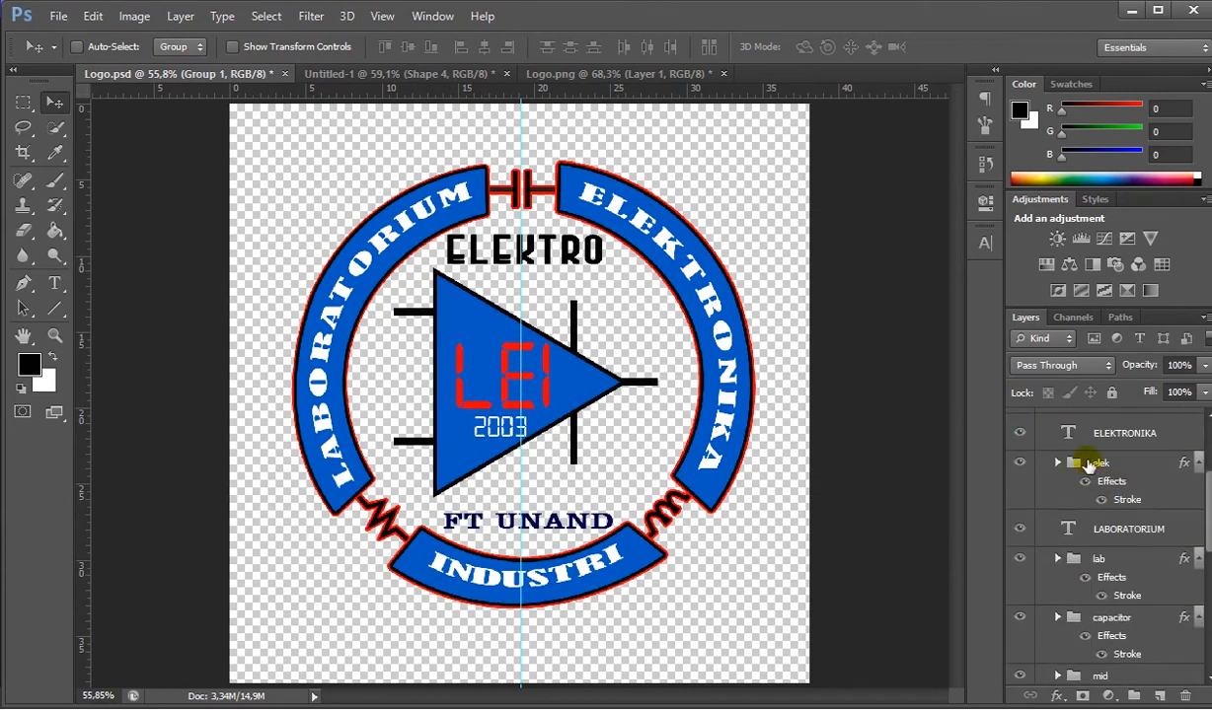
scroll(1089, 464, "up", 2)
scroll(1083, 447, "up", 2)
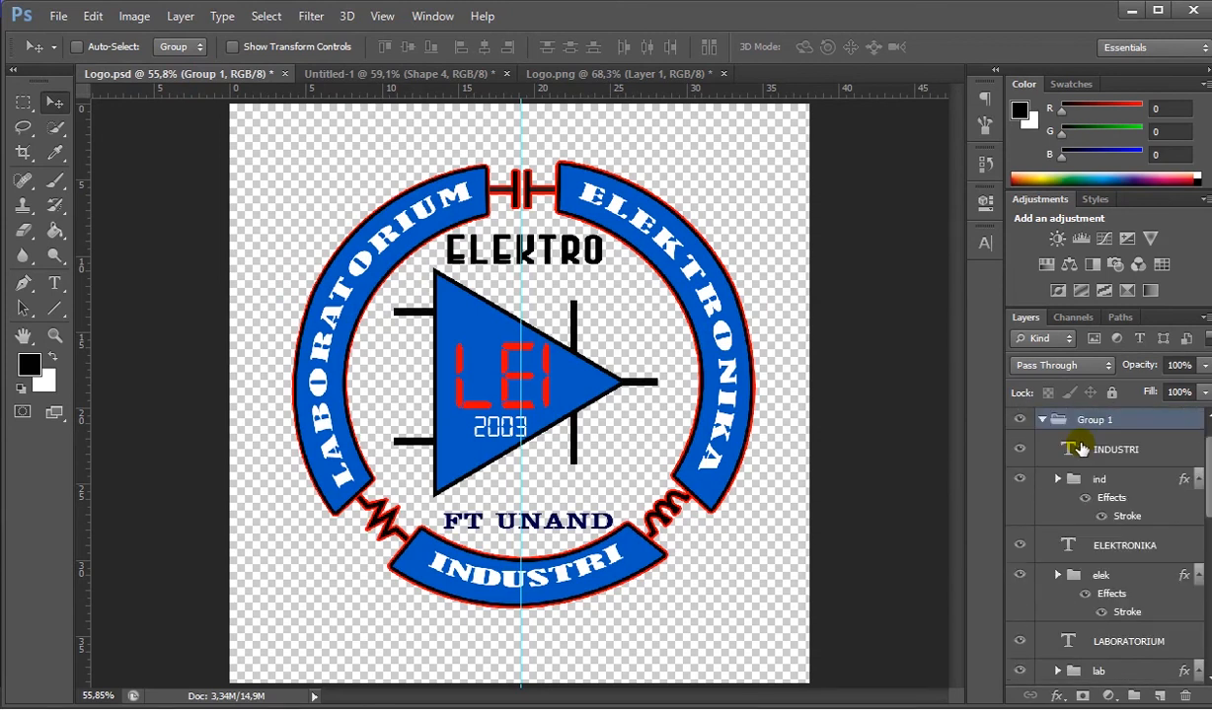
scroll(1082, 493, "down", 1)
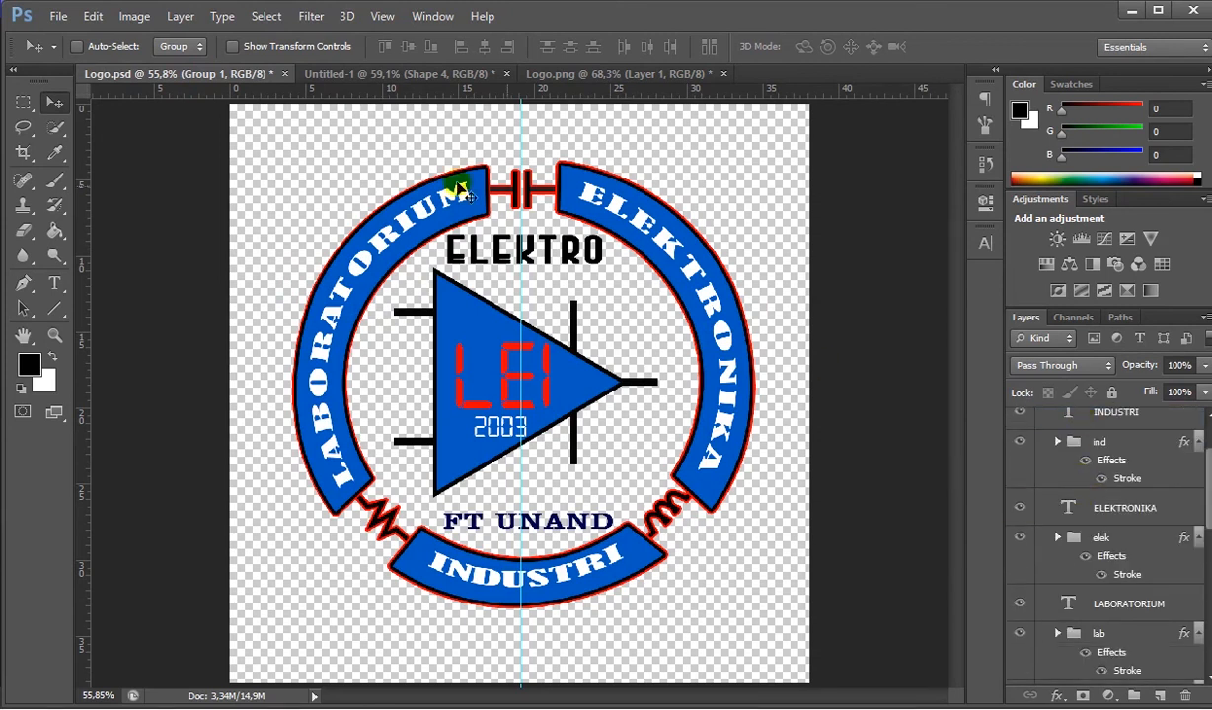
scroll(1107, 478, "up", 2)
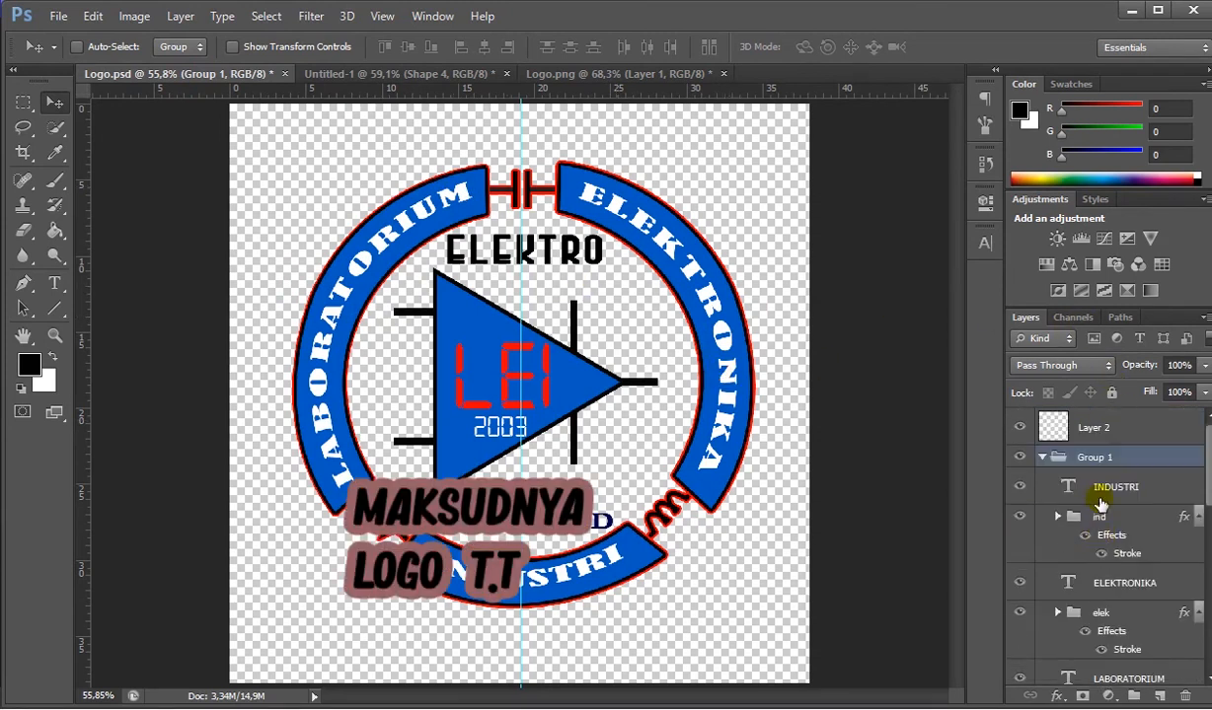
left_click(1043, 457)
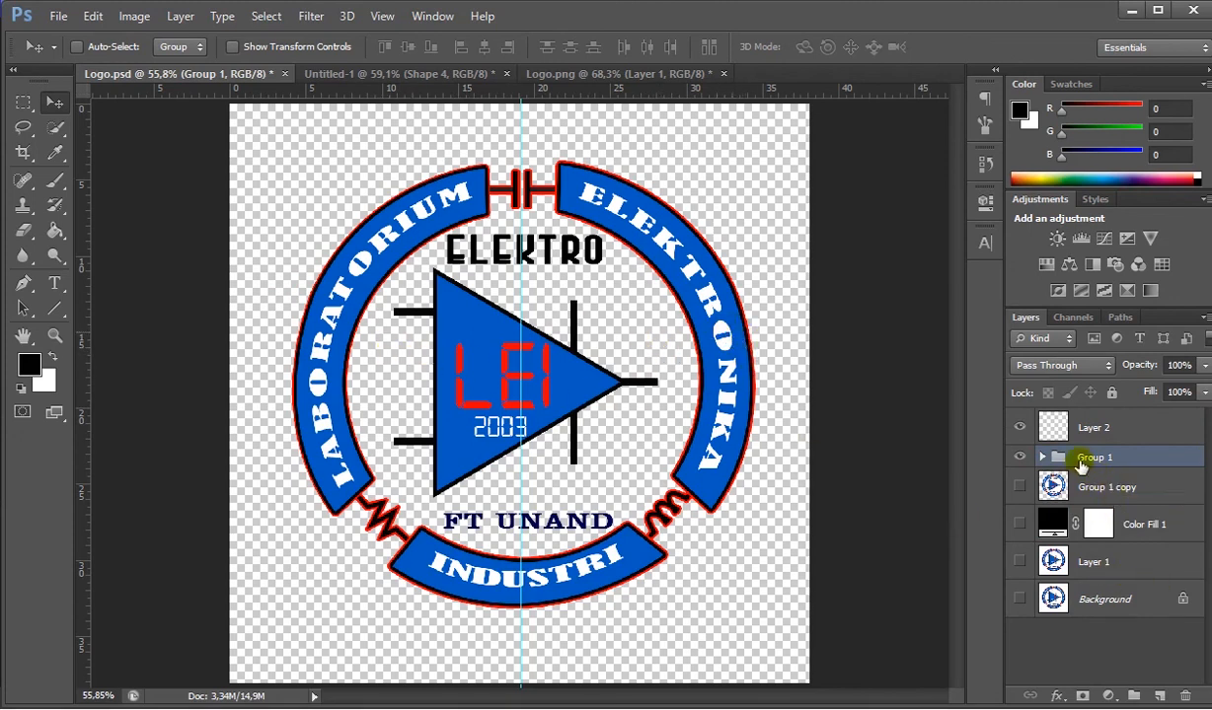
left_click(1042, 457)
scroll(1106, 533, "down", 4)
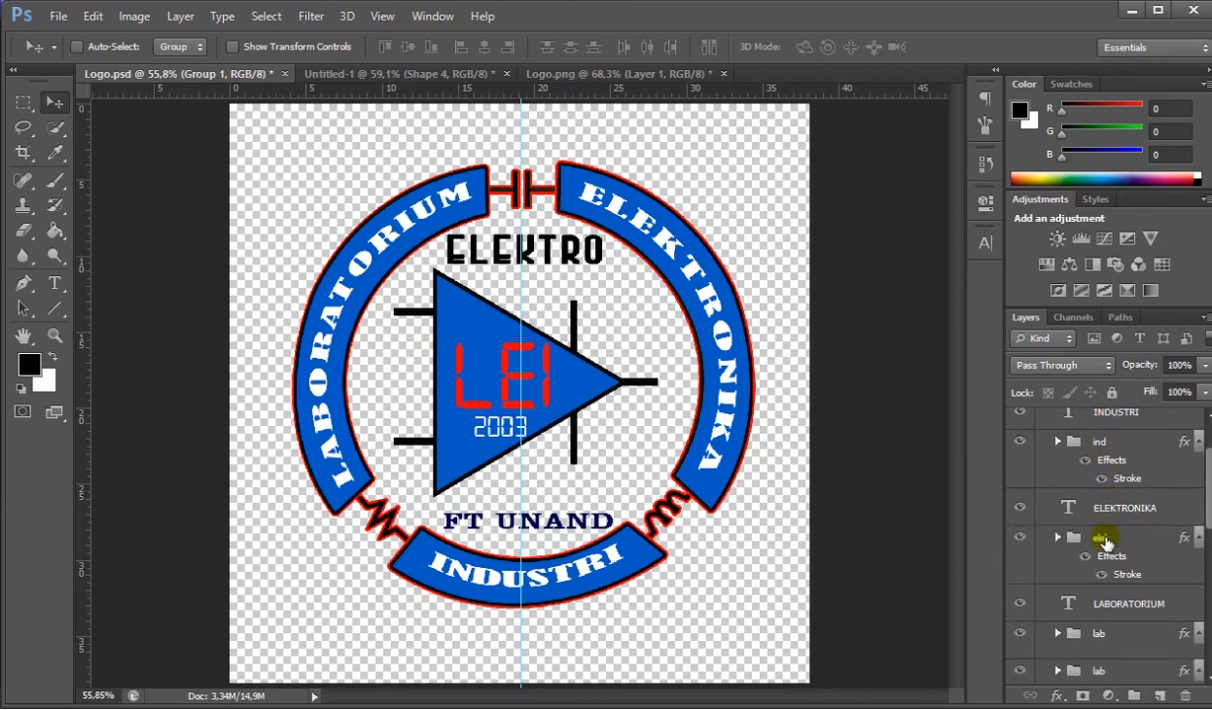
scroll(1105, 533, "up", 4)
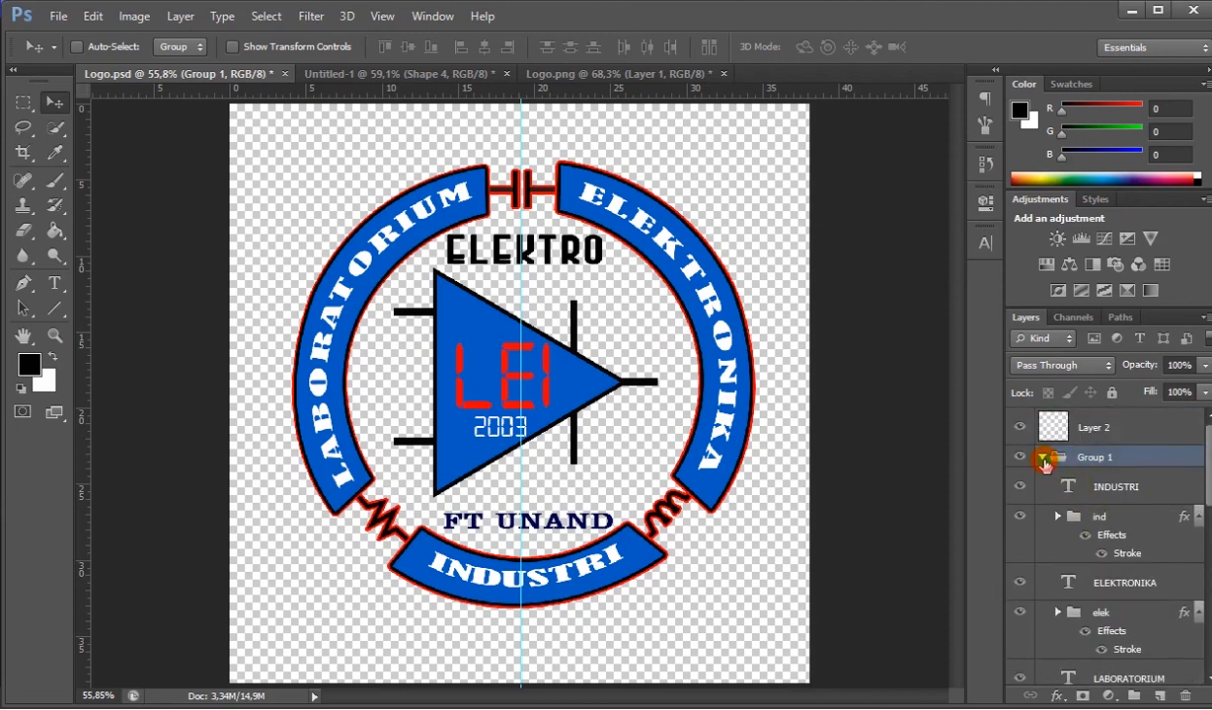
- Collapse Group 1 and add a new empty layer directly beneath it
left_click(1043, 458)
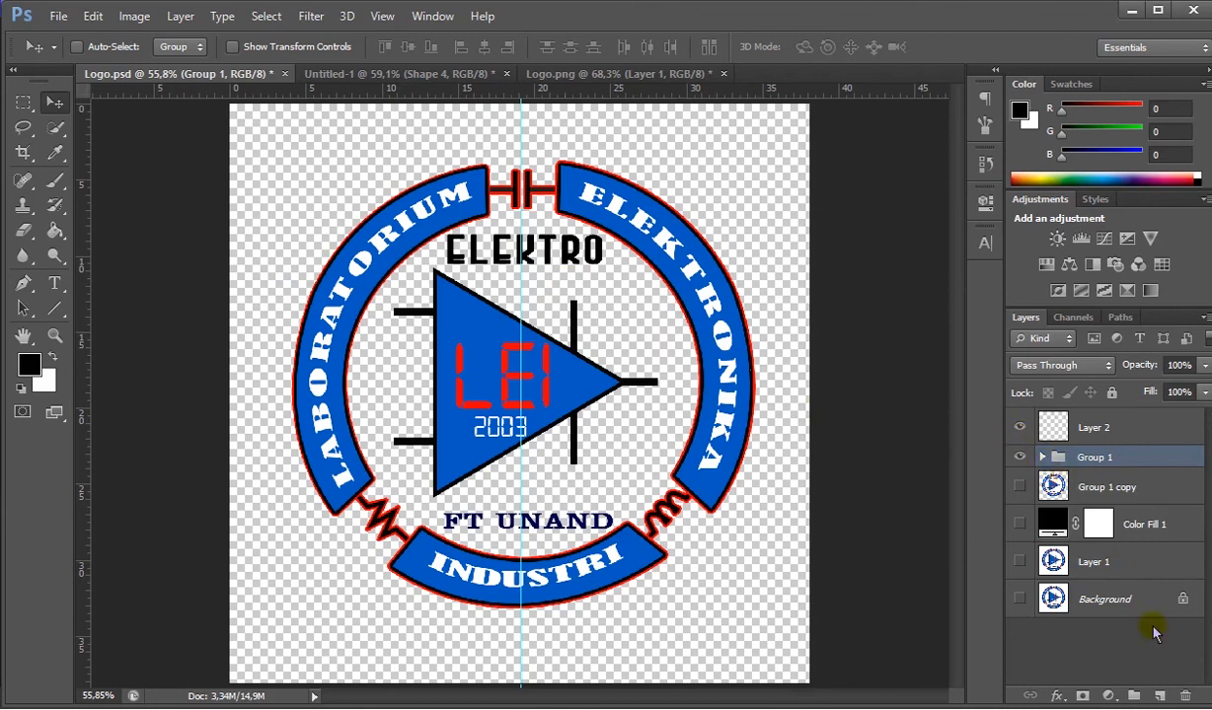
left_click(1160, 697)
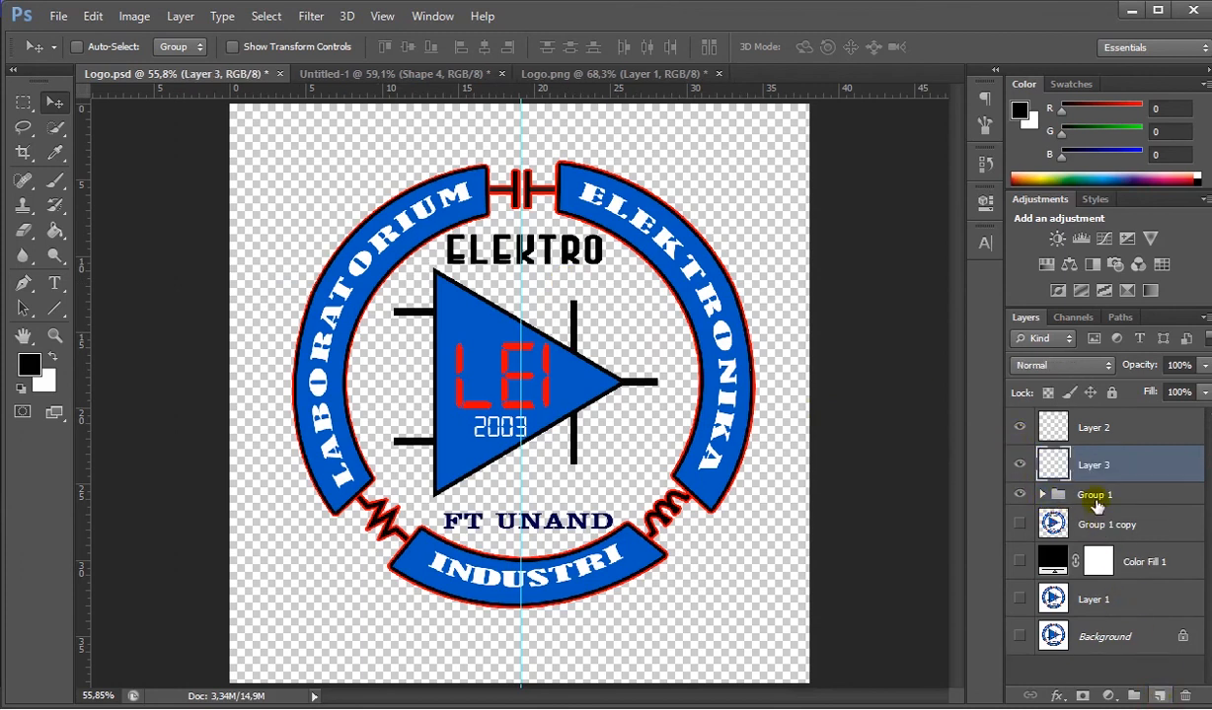
left_click_drag(1095, 469, 1093, 508)
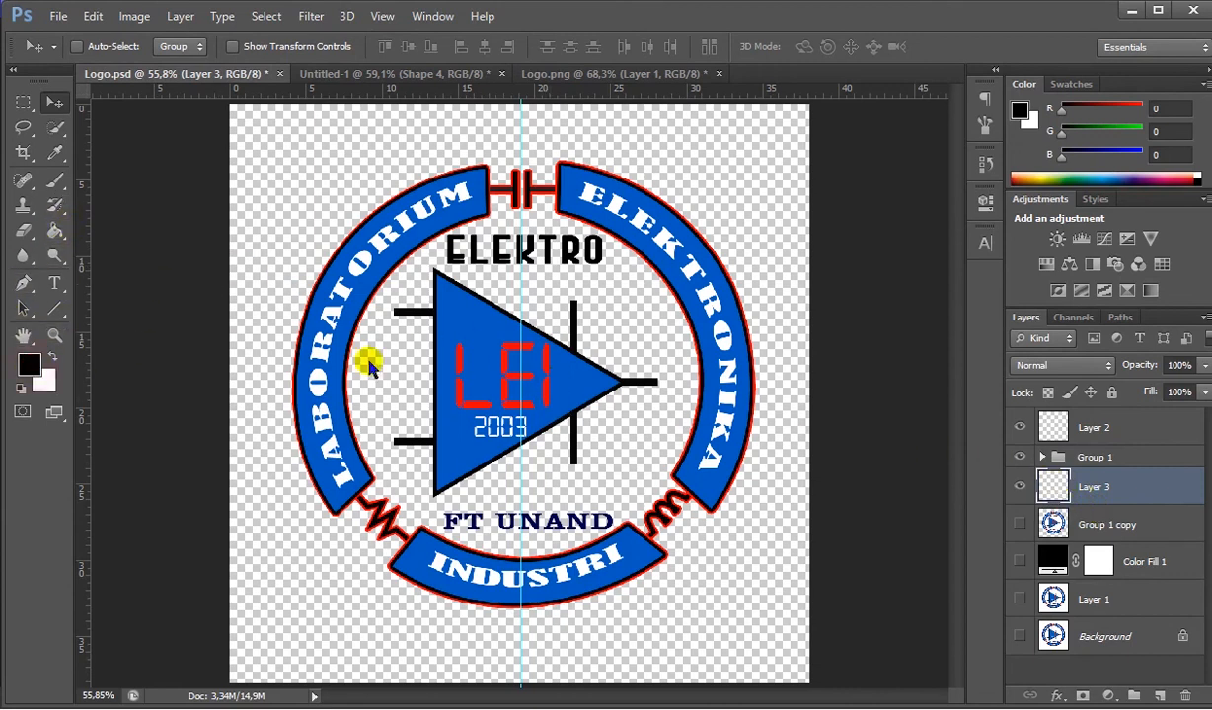
- Set the foreground color to white (RGB 255, 255, 255) and fill Layer 3 with it as the logo's background
left_click(30, 365)
left_click_drag(647, 617, 448, 455)
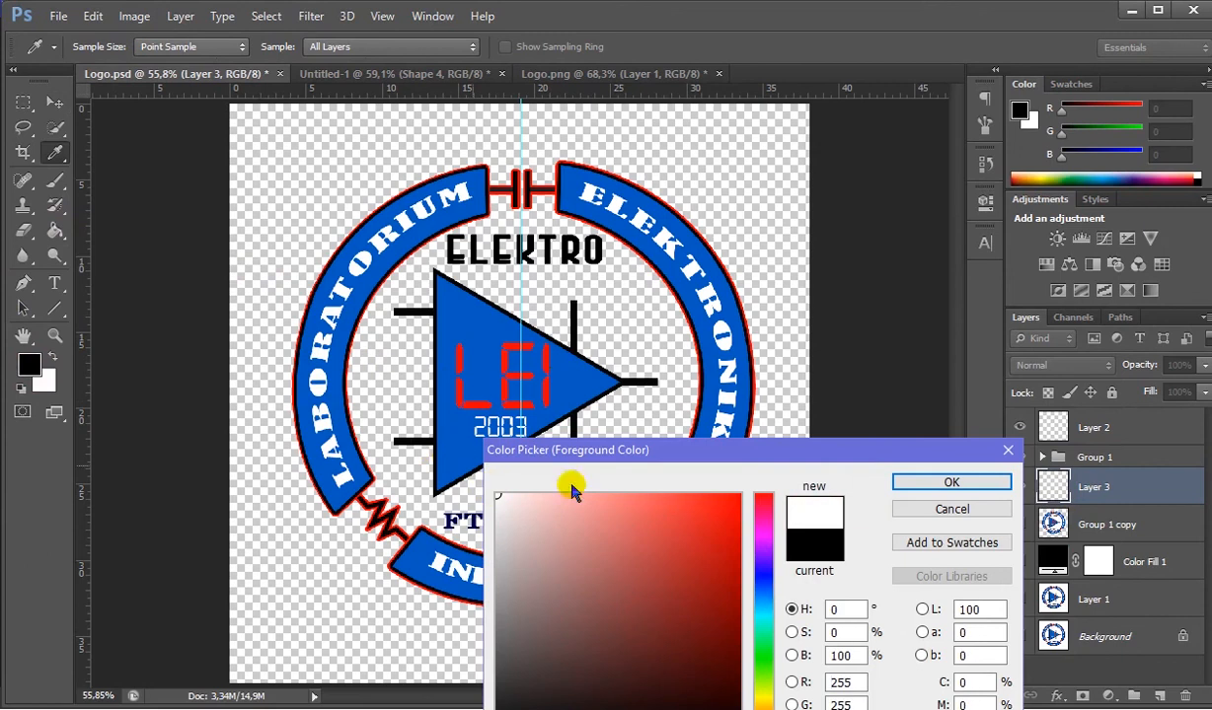
left_click(916, 483)
key("v")
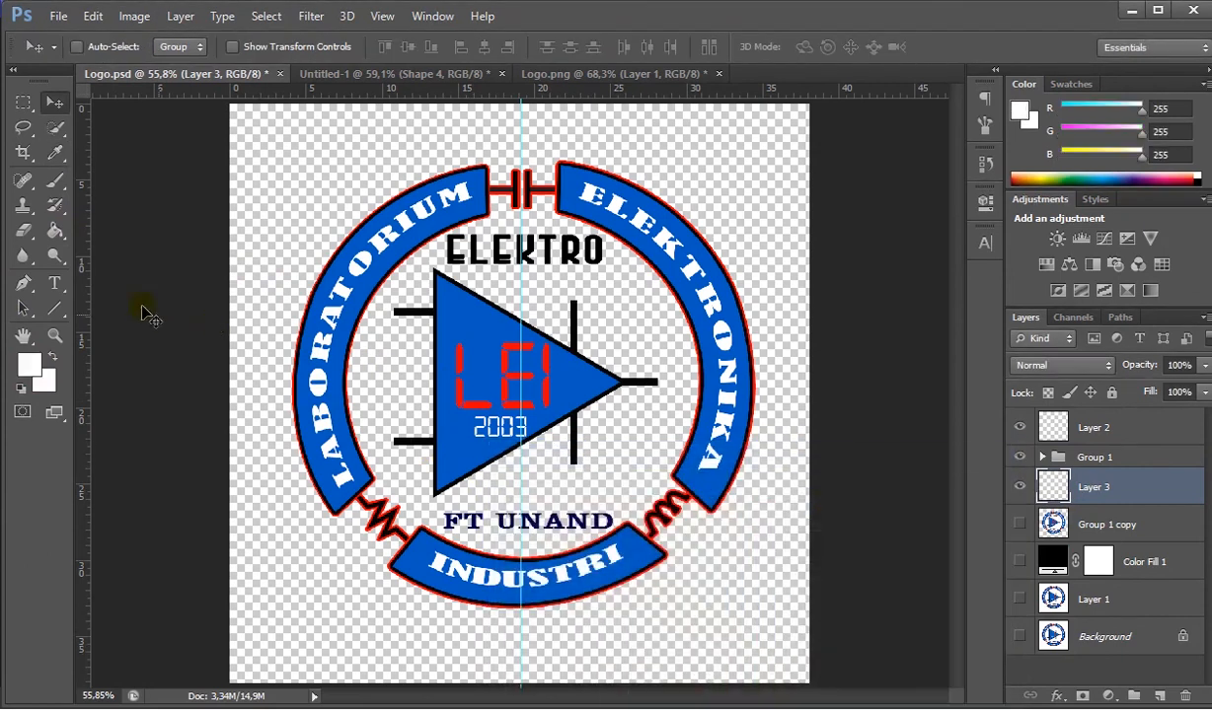
left_click(58, 232)
left_click(284, 244)
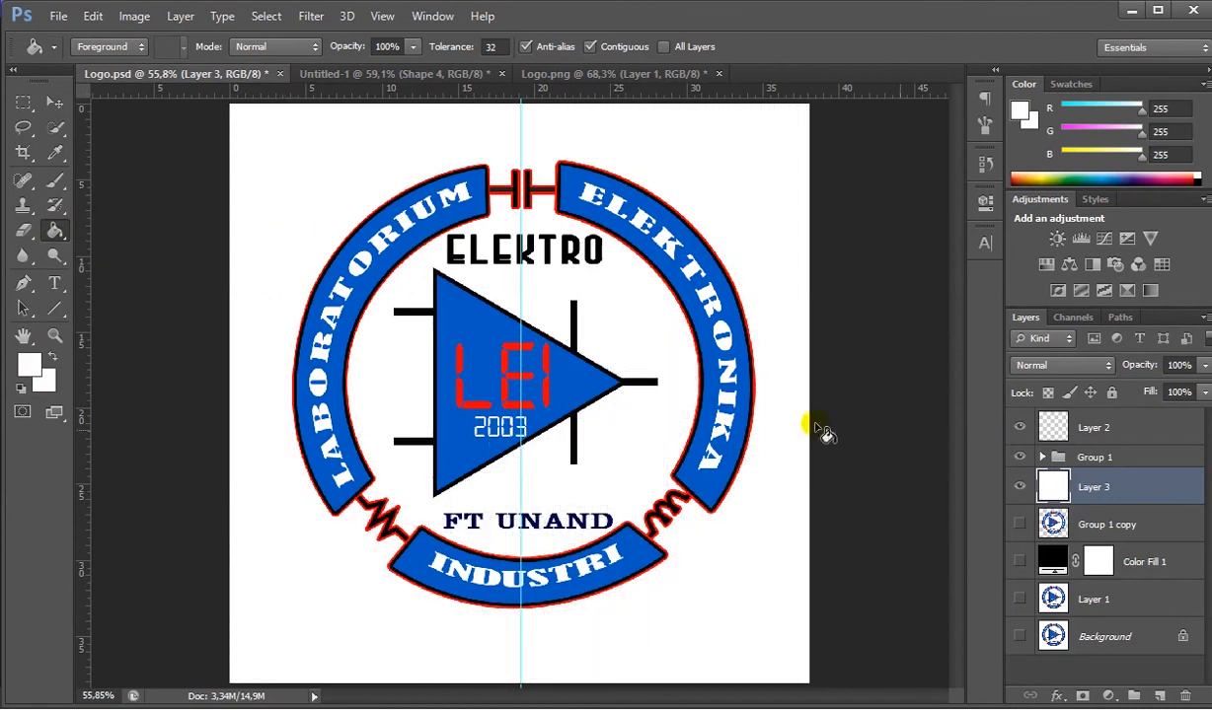